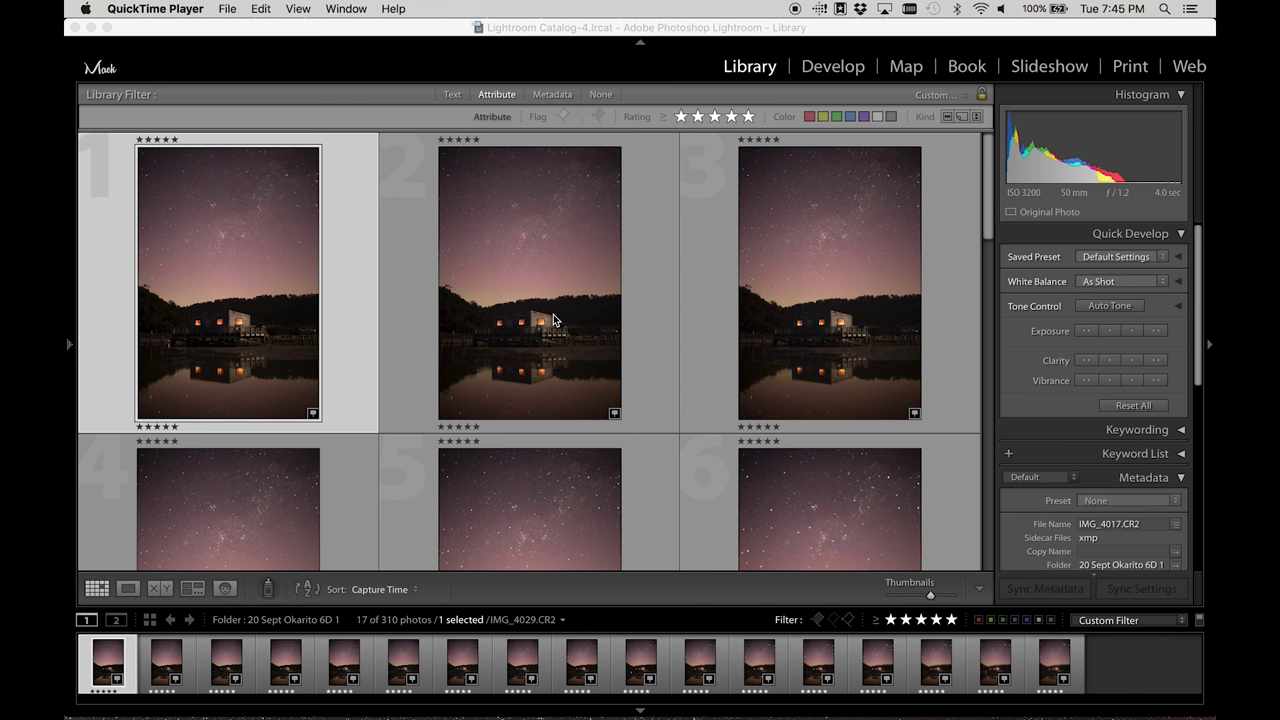
# Scroll the Library grid to the last row and show photo 17 large in Loupe view
pyautogui.scroll(-5, 511, 307)
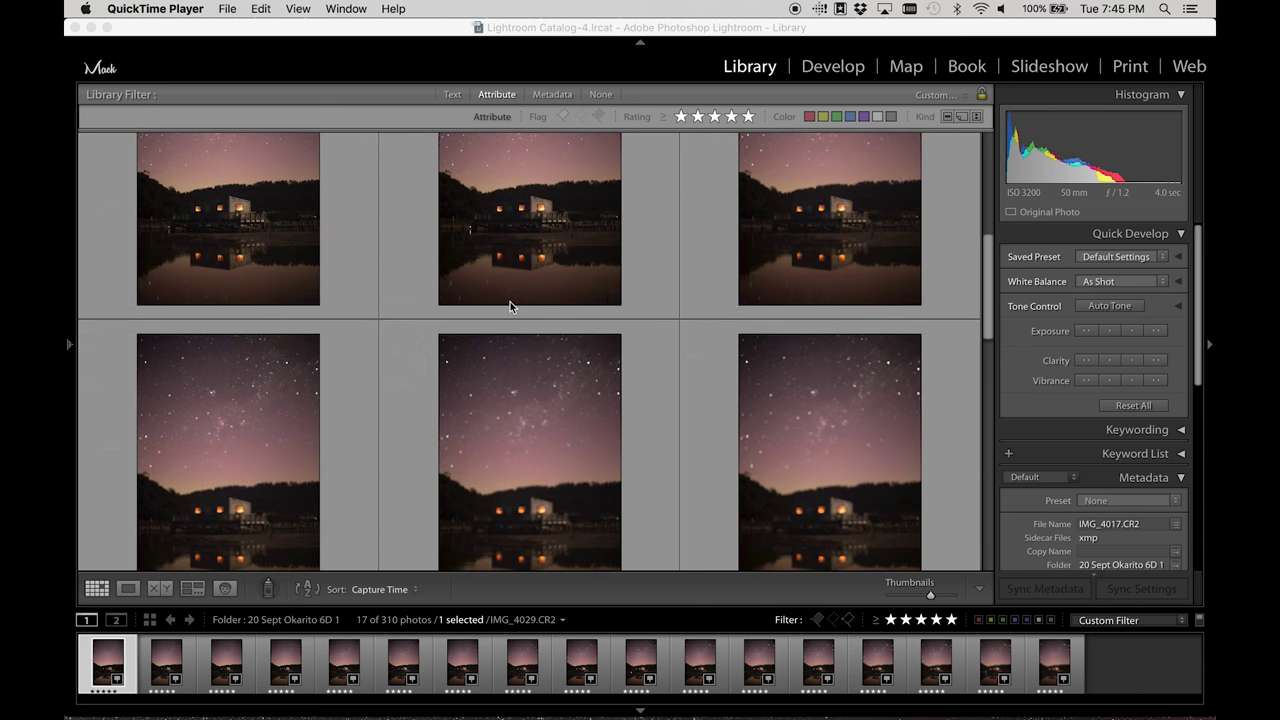
pyautogui.scroll(-5, 510, 305)
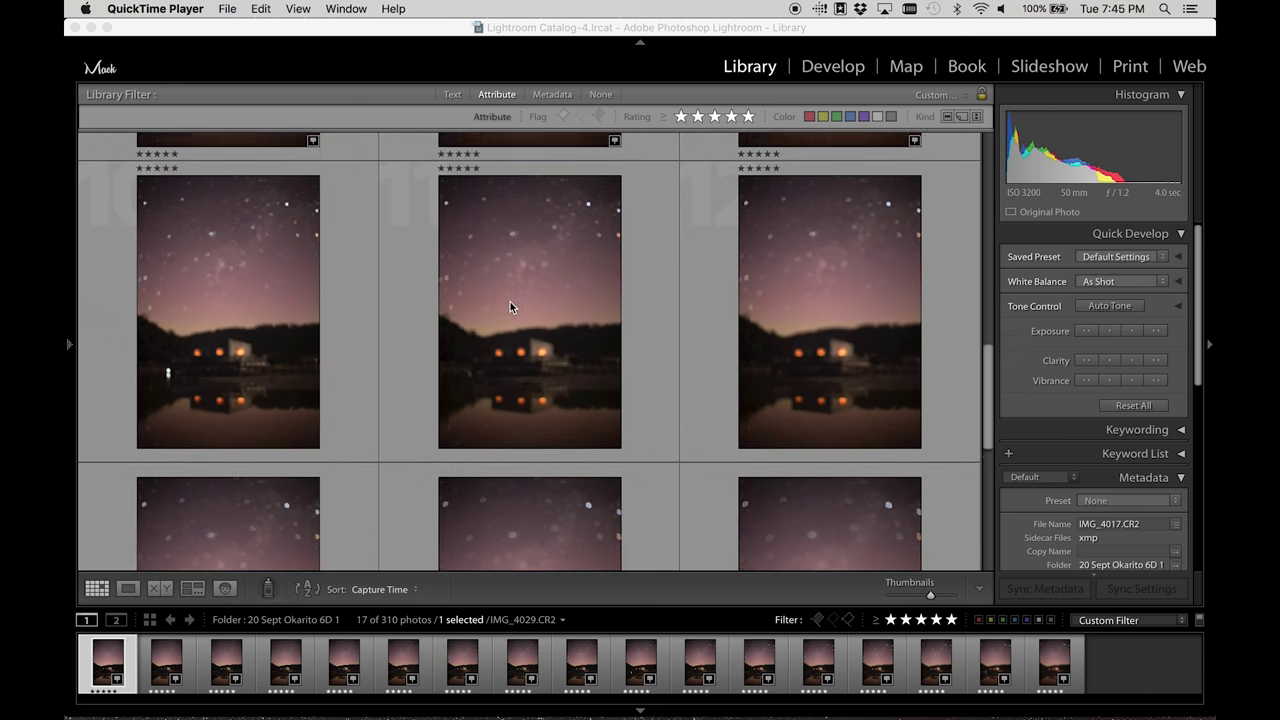
pyautogui.scroll(-2, 706, 298)
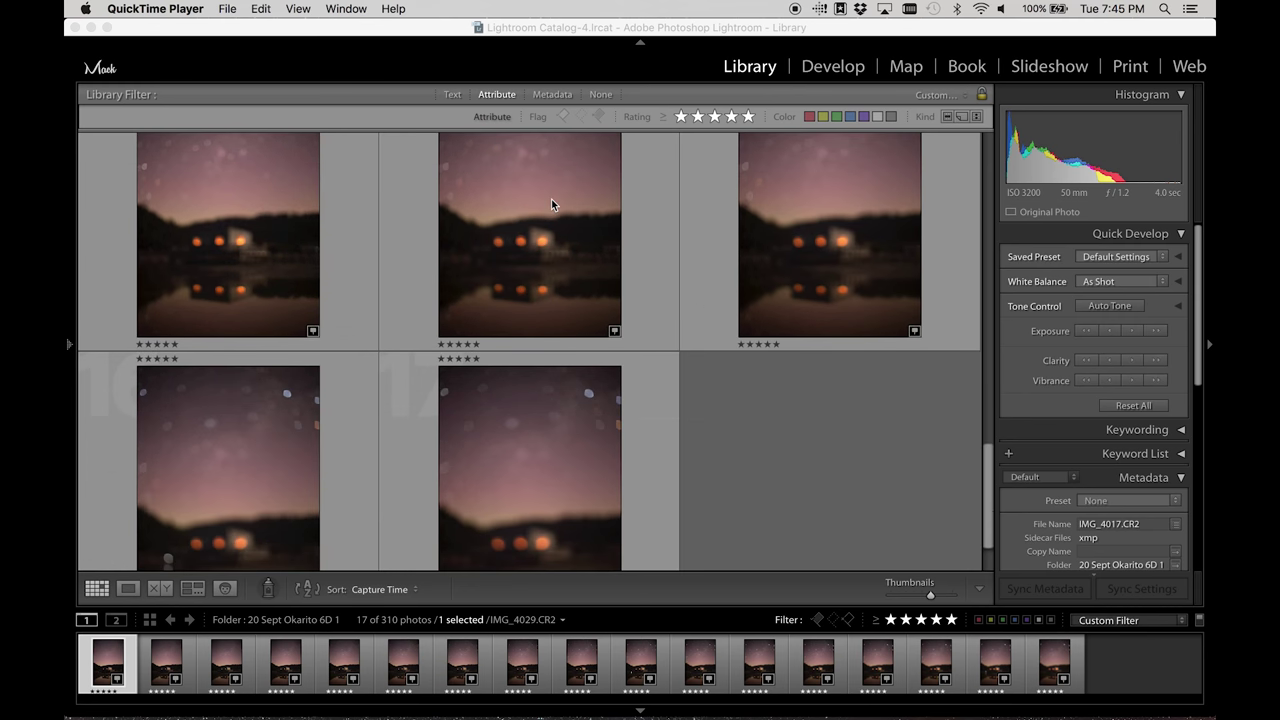
pyautogui.scroll(10, 678, 449)
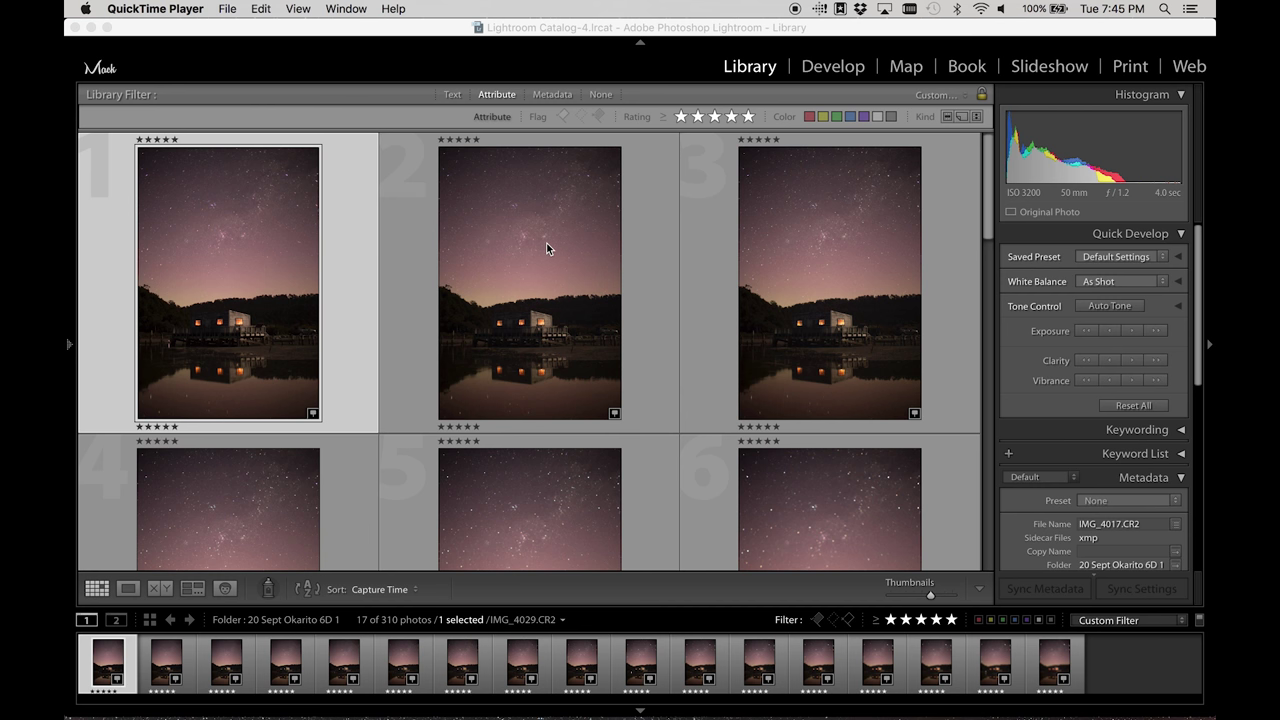
pyautogui.scroll(-10, 547, 243)
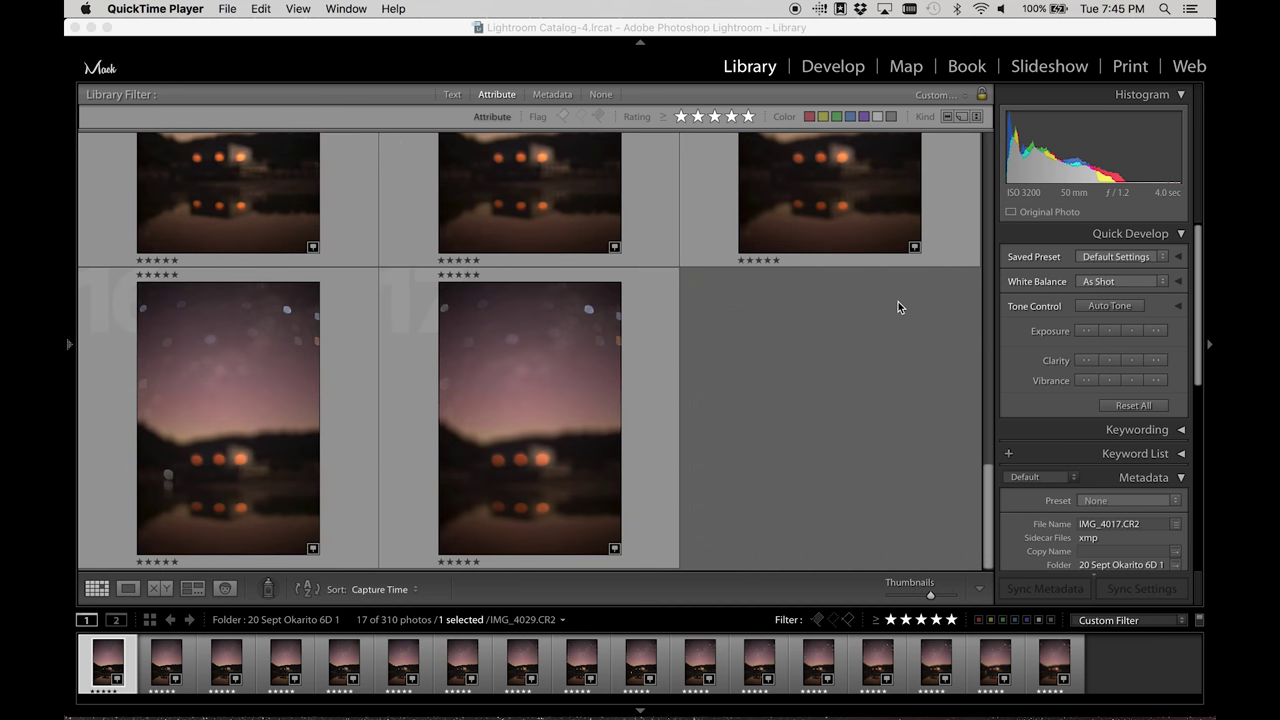
pyautogui.click(515, 357)
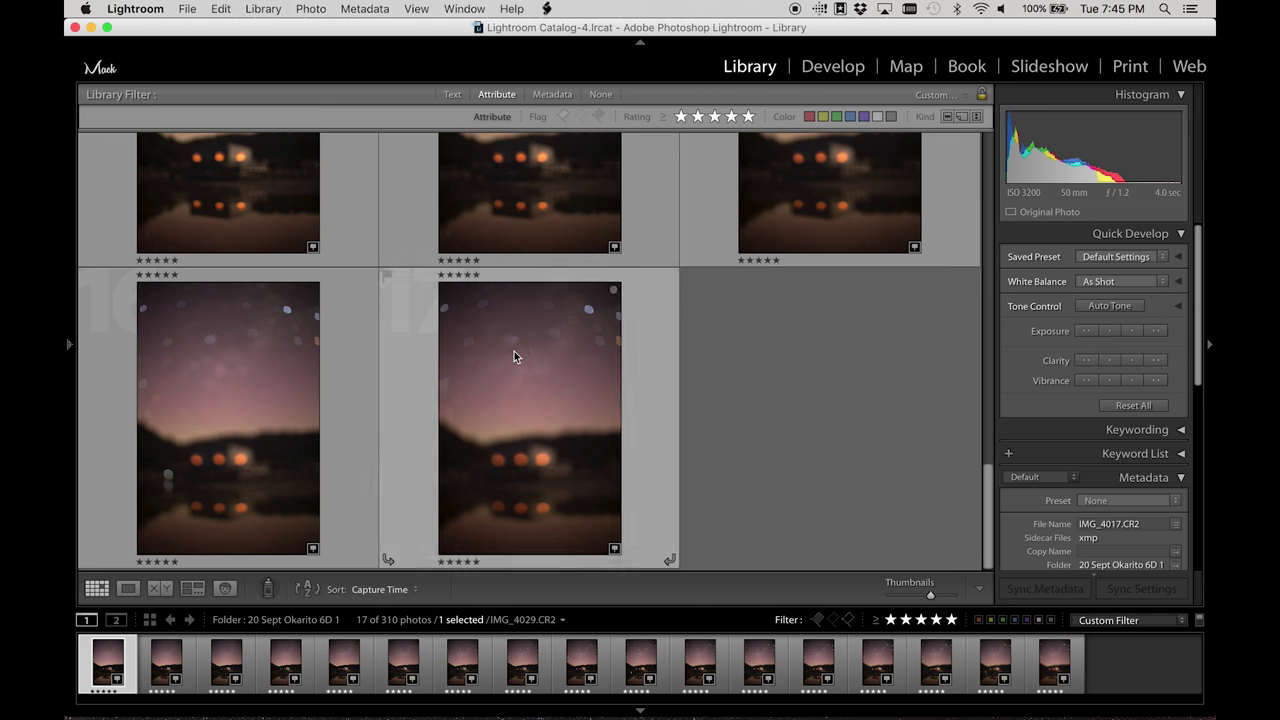
pyautogui.doubleClick(515, 357)
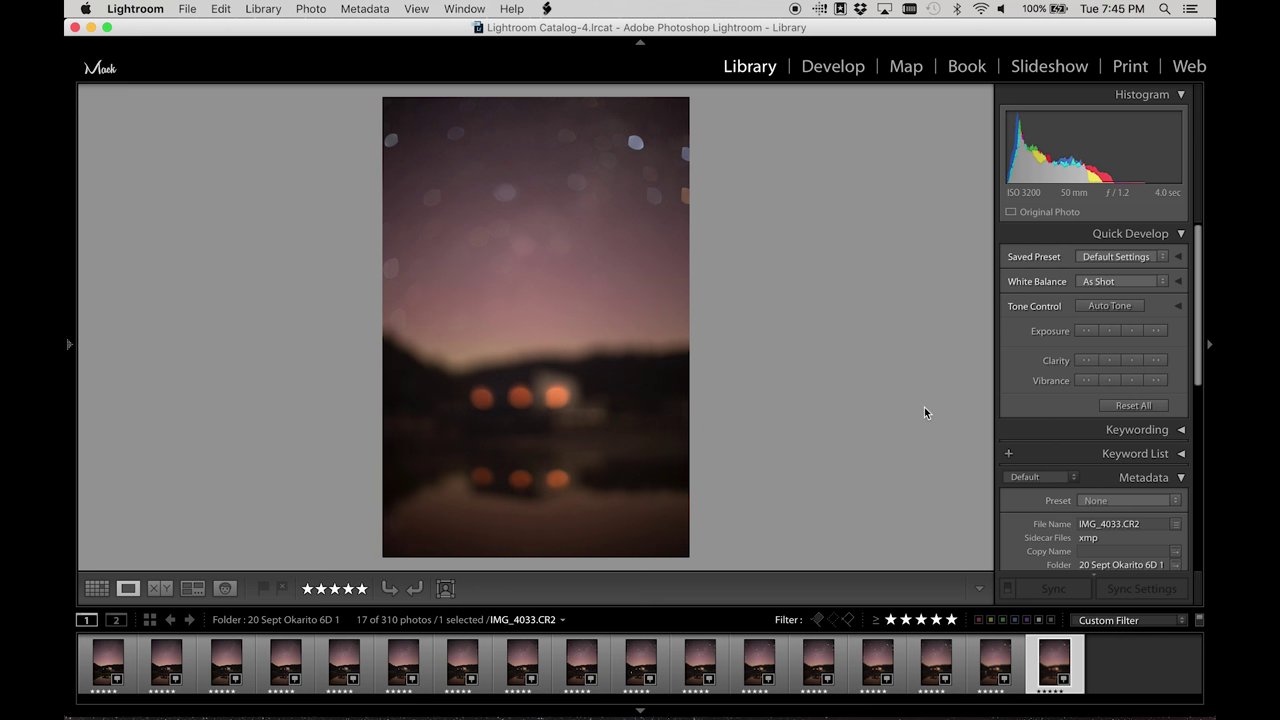
# Step back through the focus sequence to the first frame, IMG_4017
pyautogui.press('Left')
pyautogui.press('Left')
pyautogui.press('Left')
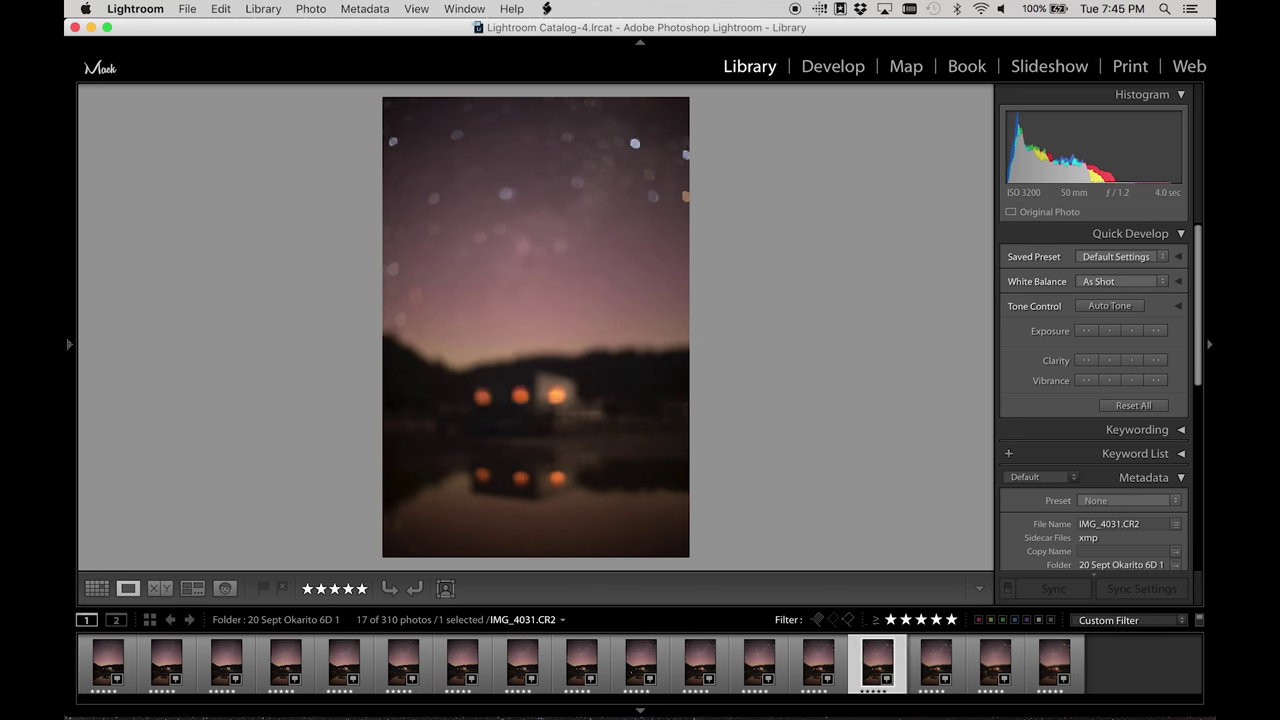
pyautogui.press('Left')
pyautogui.press('Left')
pyautogui.press('Left')
pyautogui.press('Left')
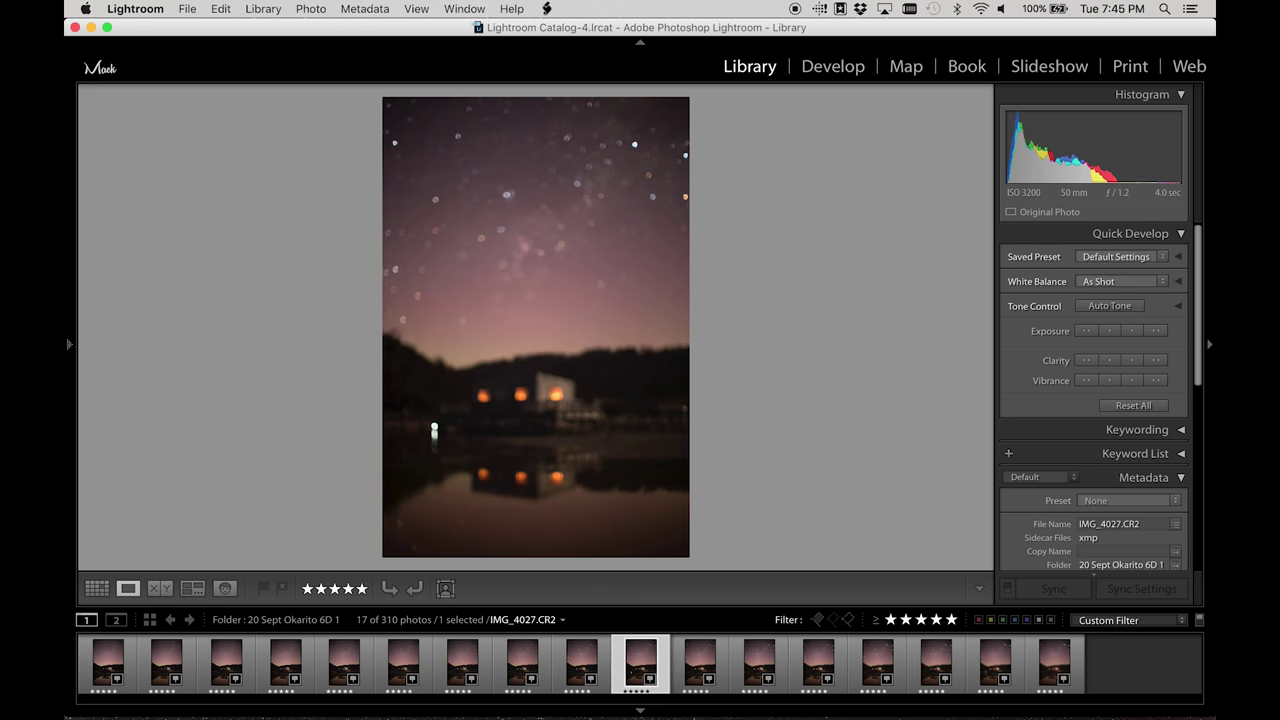
pyautogui.press('Left')
pyautogui.press('Left')
pyautogui.press('Left')
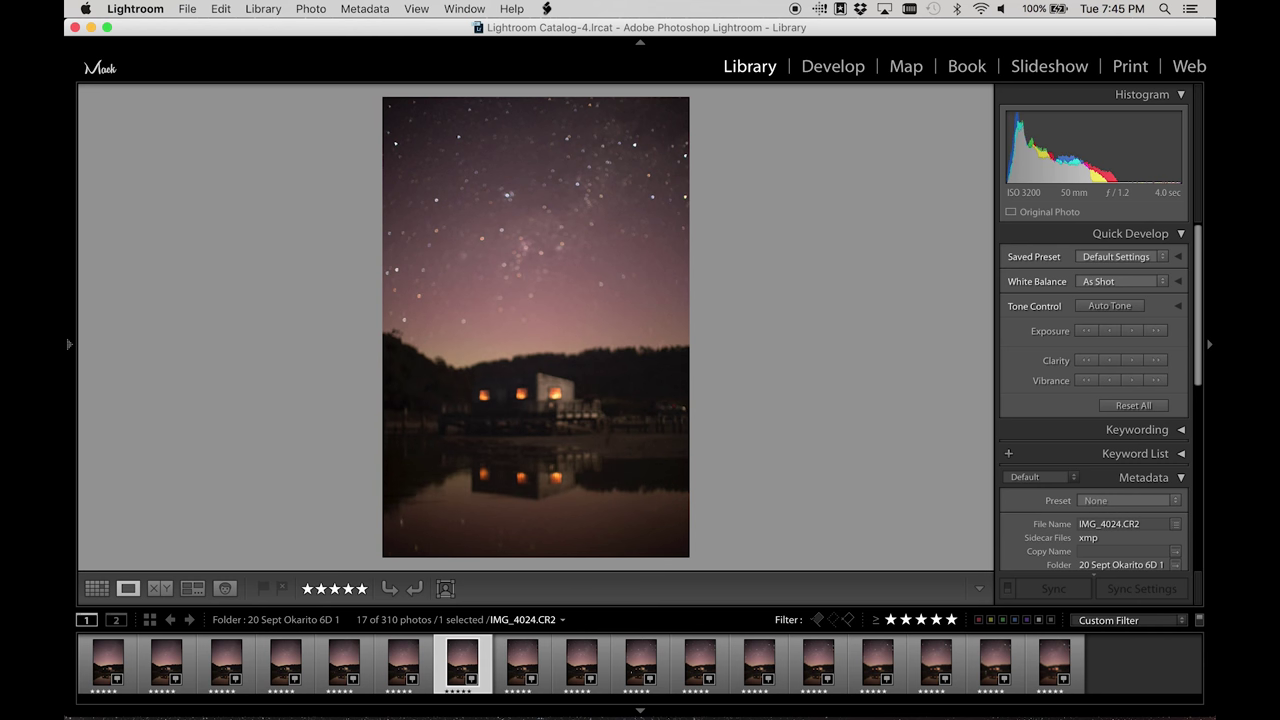
pyautogui.press('Left')
pyautogui.press('Left')
pyautogui.press('Left')
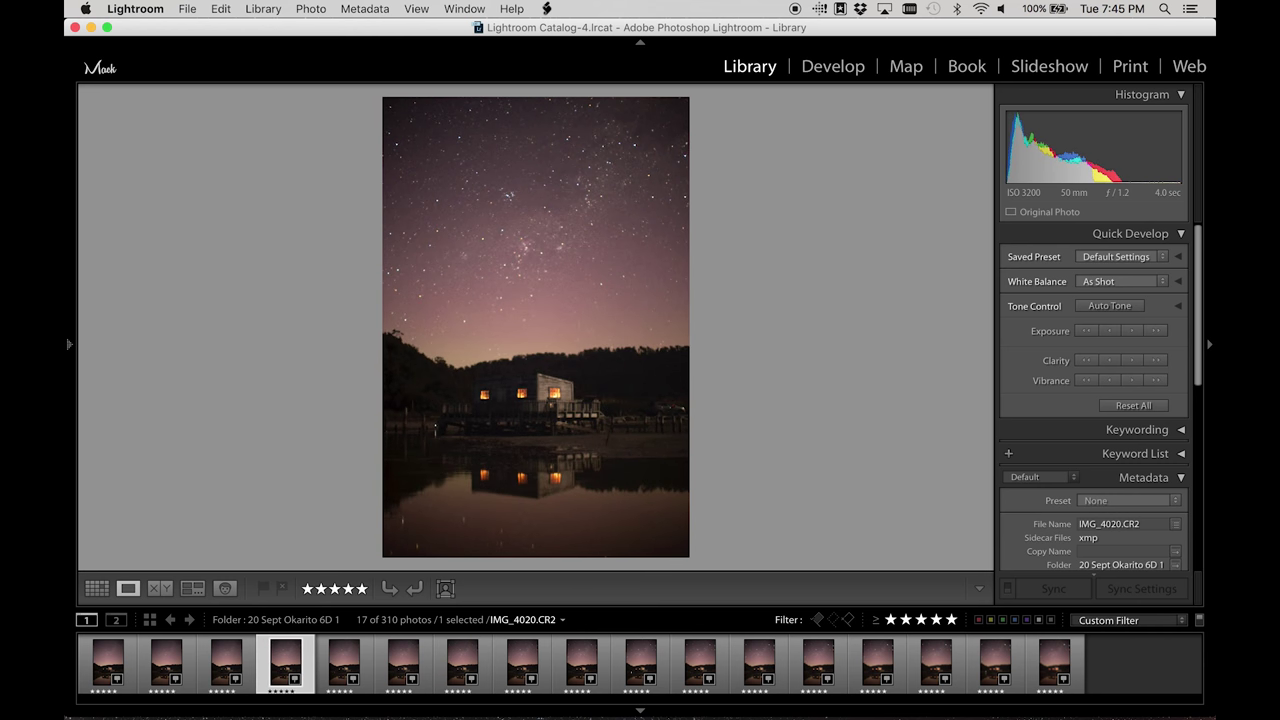
pyautogui.press('Left')
pyautogui.press('Left')
pyautogui.press('Left')
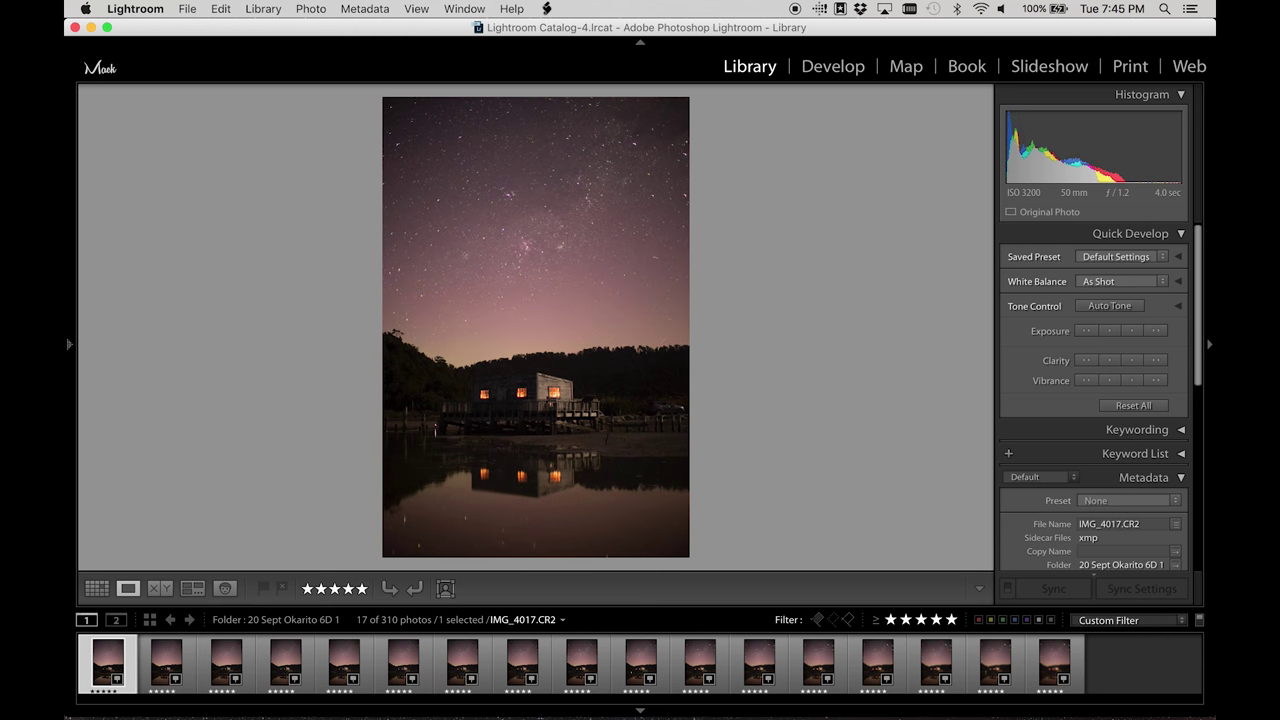
# Flip back and forth between IMG_4017 and IMG_4018 to compare them
pyautogui.press('Right')
pyautogui.press('Left')
pyautogui.press('Right')
pyautogui.press('Left')
pyautogui.press('Right')
pyautogui.press('Left')
pyautogui.press('Right')
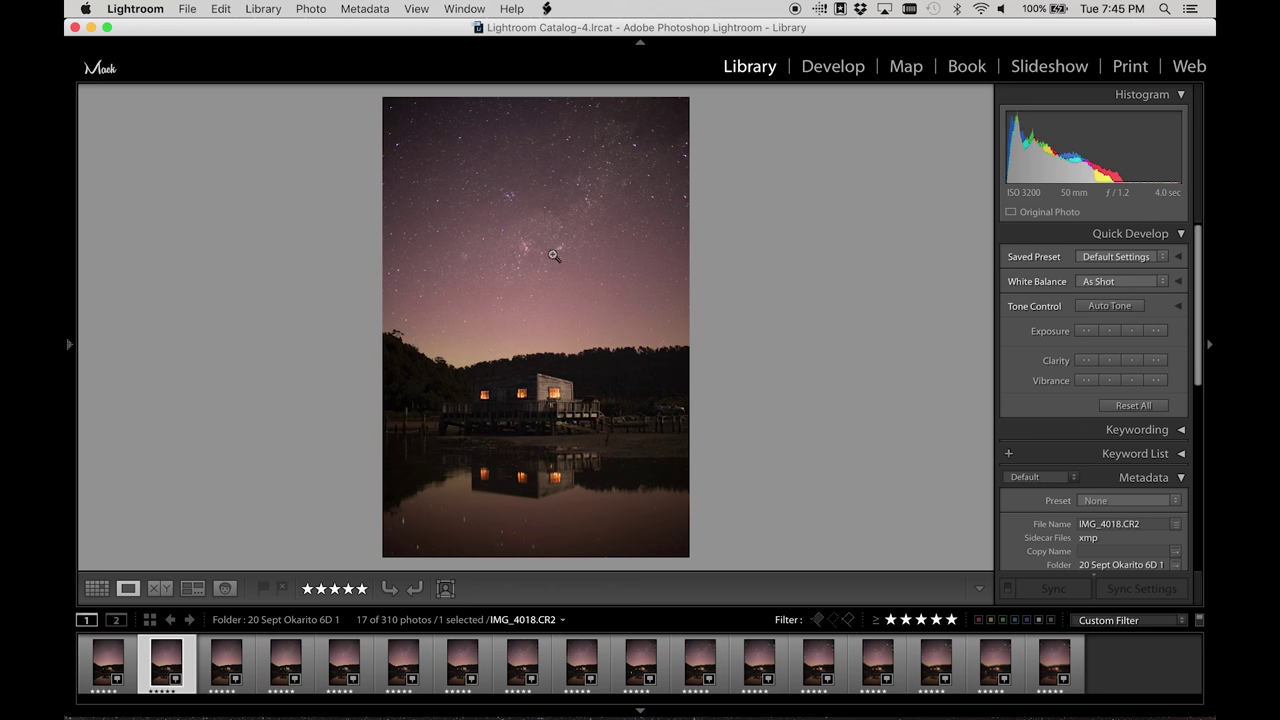
# Compare both frames at 1:1 zoom, then clear IMG_4017's star rating
pyautogui.click(540, 260)
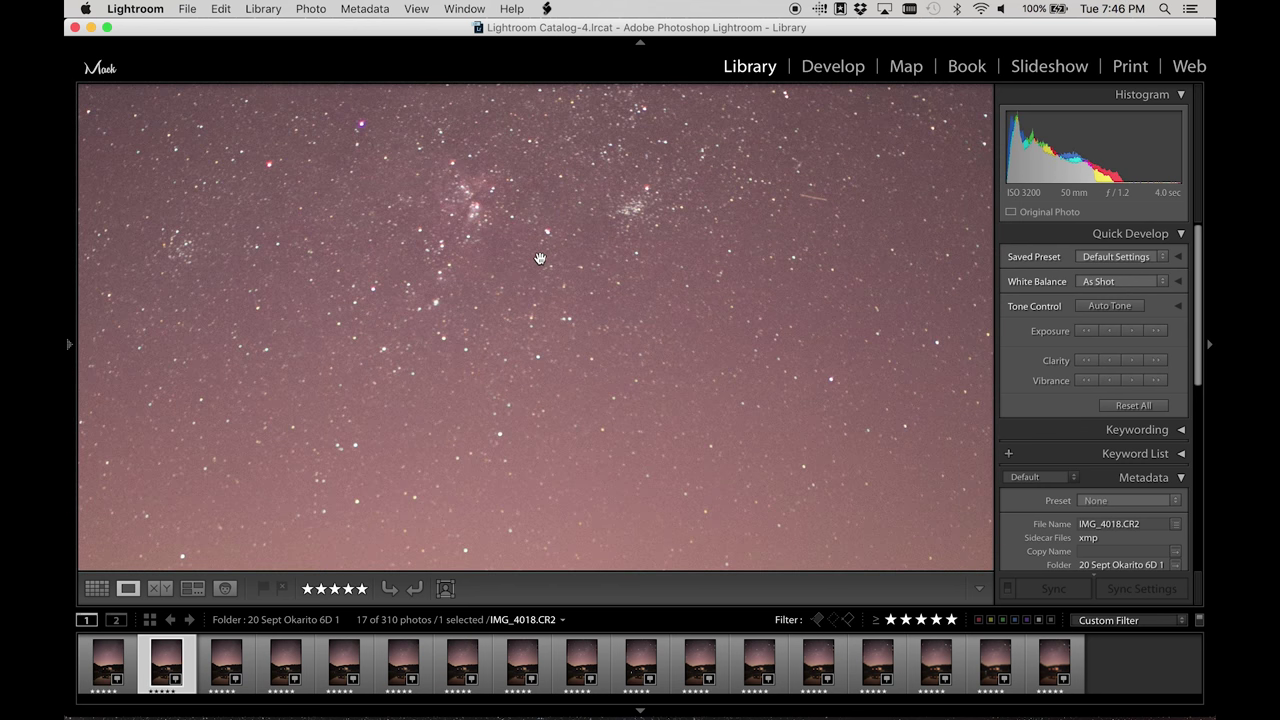
pyautogui.press('Left')
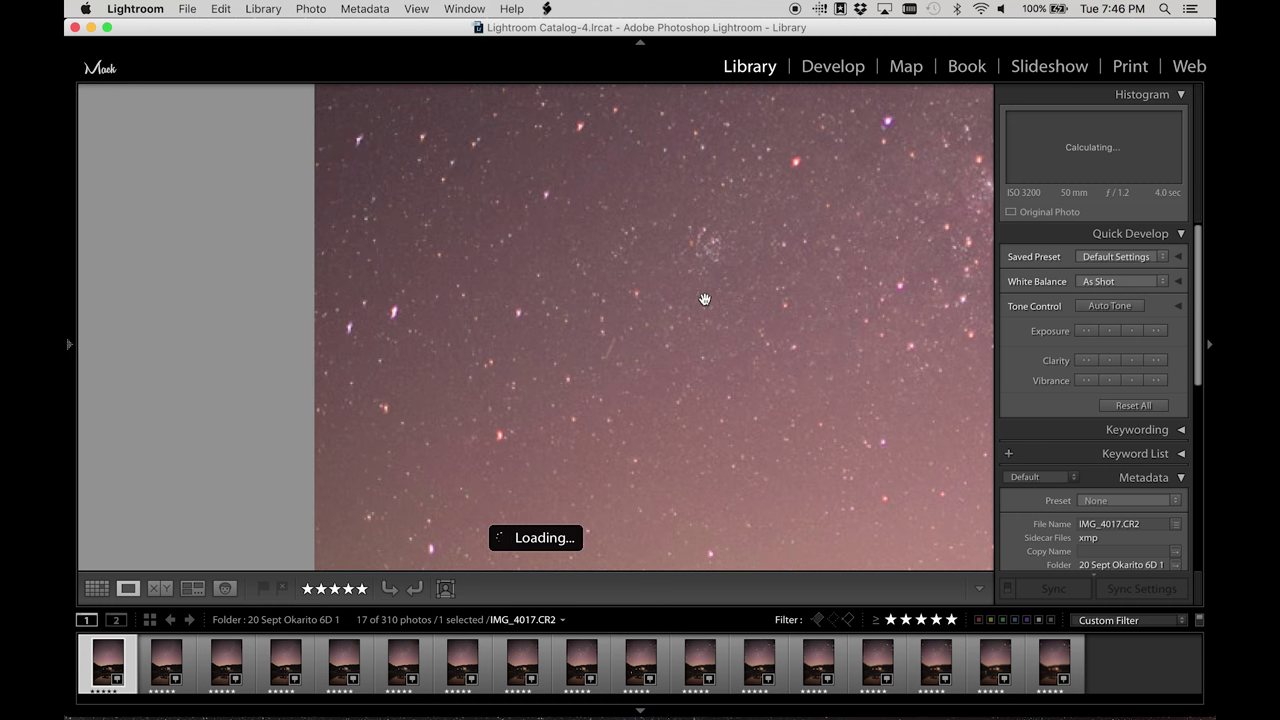
pyautogui.click(704, 301)
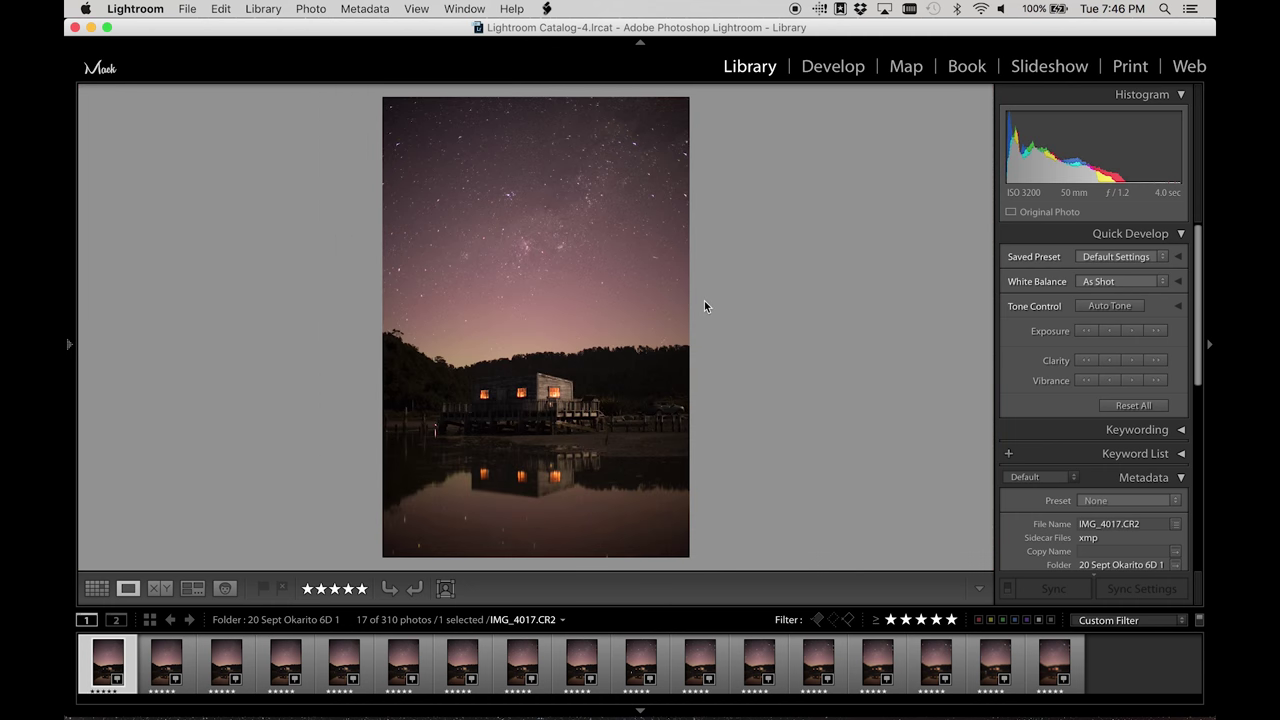
pyautogui.press('Right')
pyautogui.press('Right')
pyautogui.press('Left')
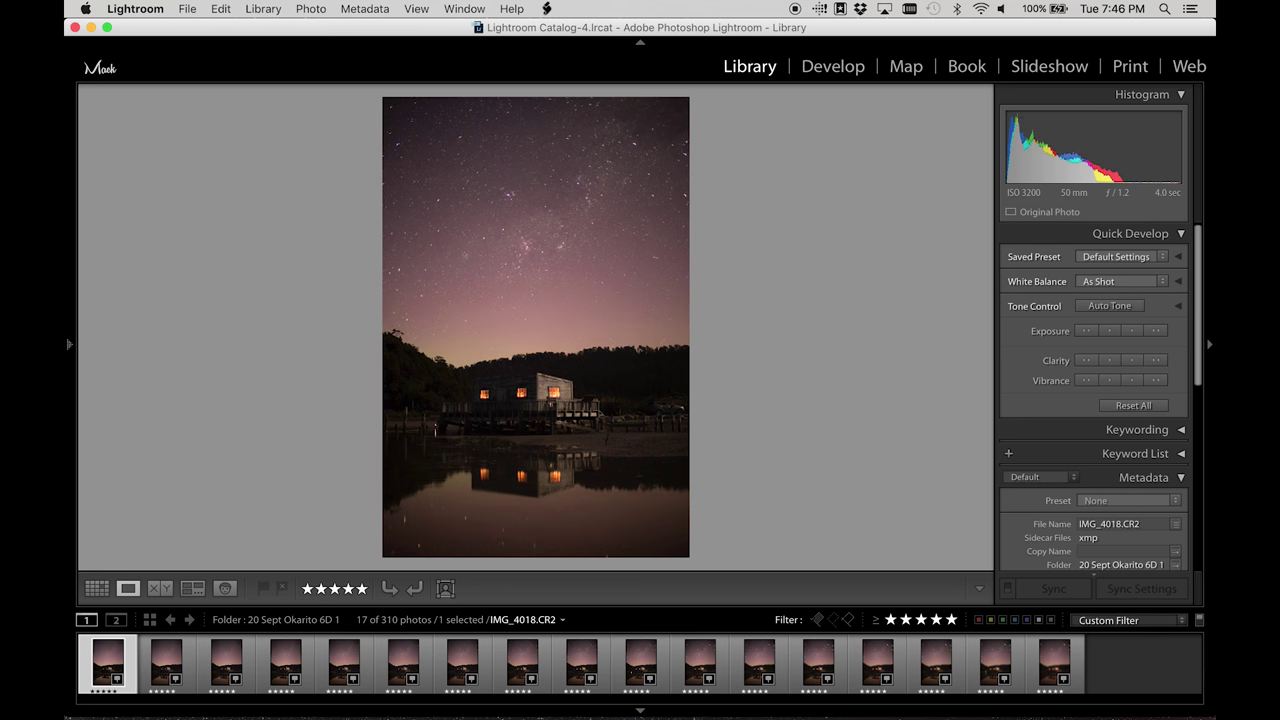
pyautogui.press('Right')
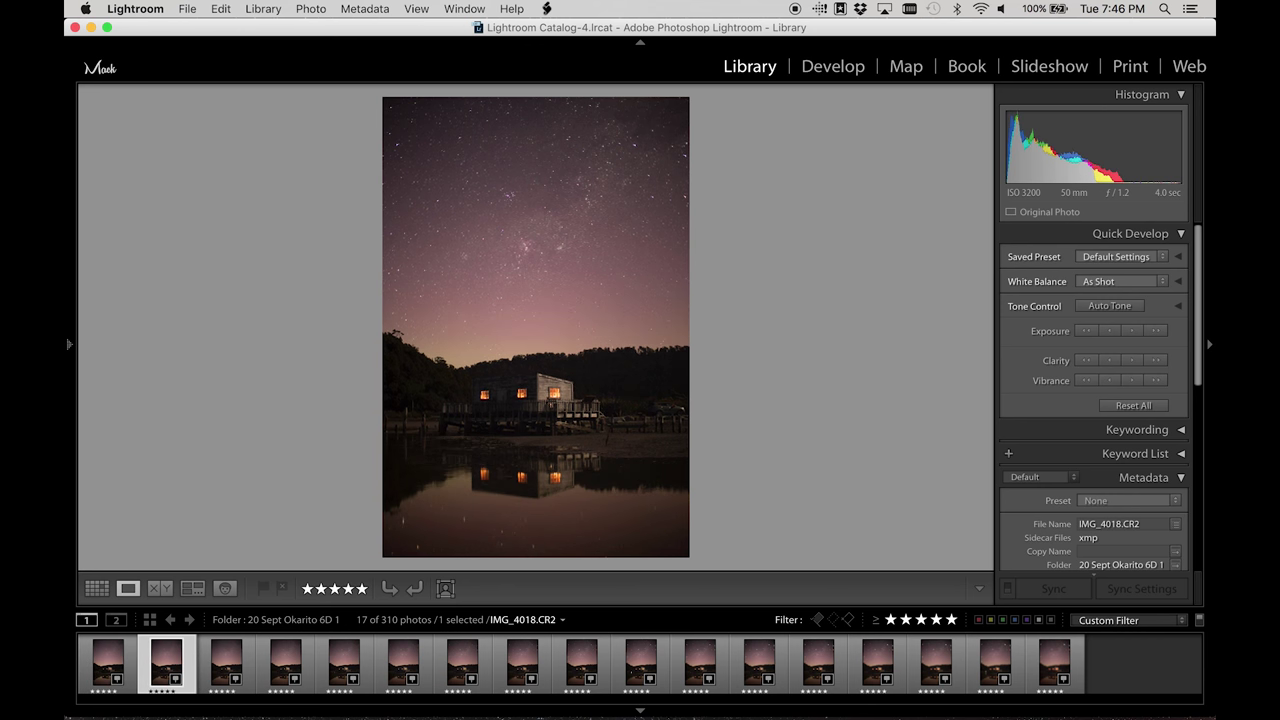
pyautogui.press('Left')
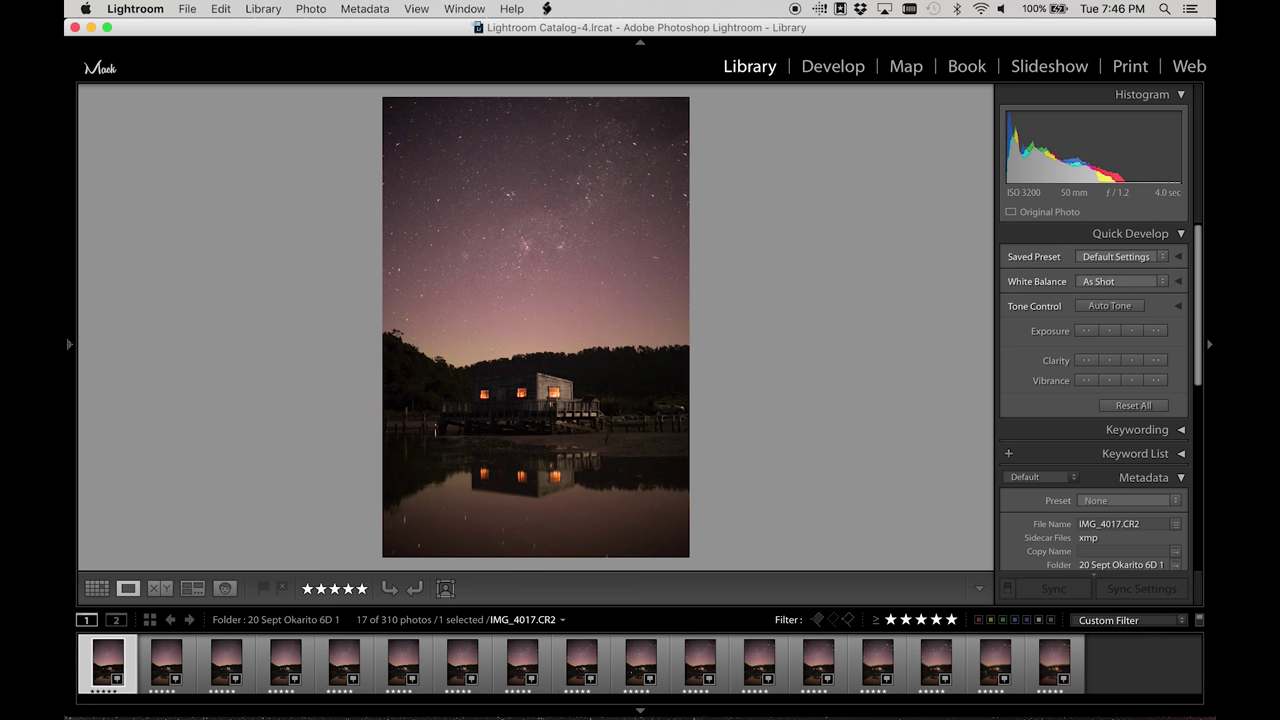
pyautogui.press('0')
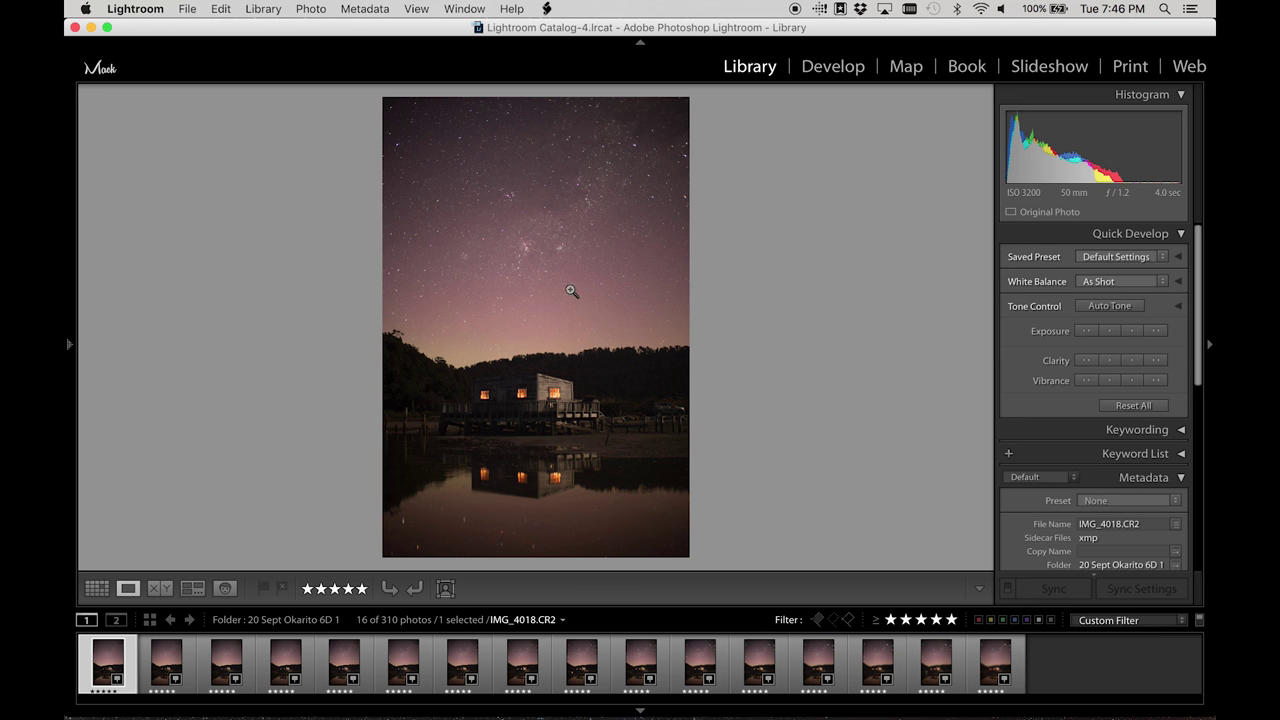
pyautogui.click(830, 66)
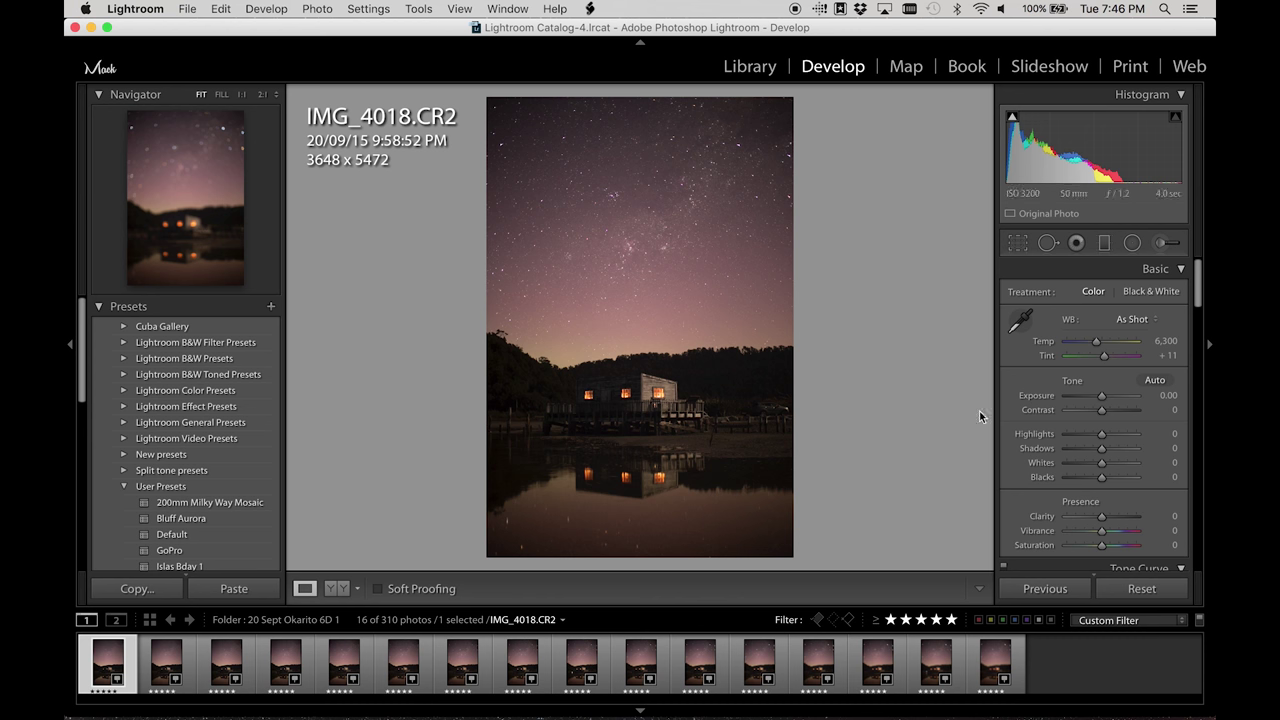
# Set Highlights to -34 and Clarity to +22, and cool Temp to 5,854 on IMG_4018
pyautogui.moveTo(1101, 434); pyautogui.dragTo(1092, 436)
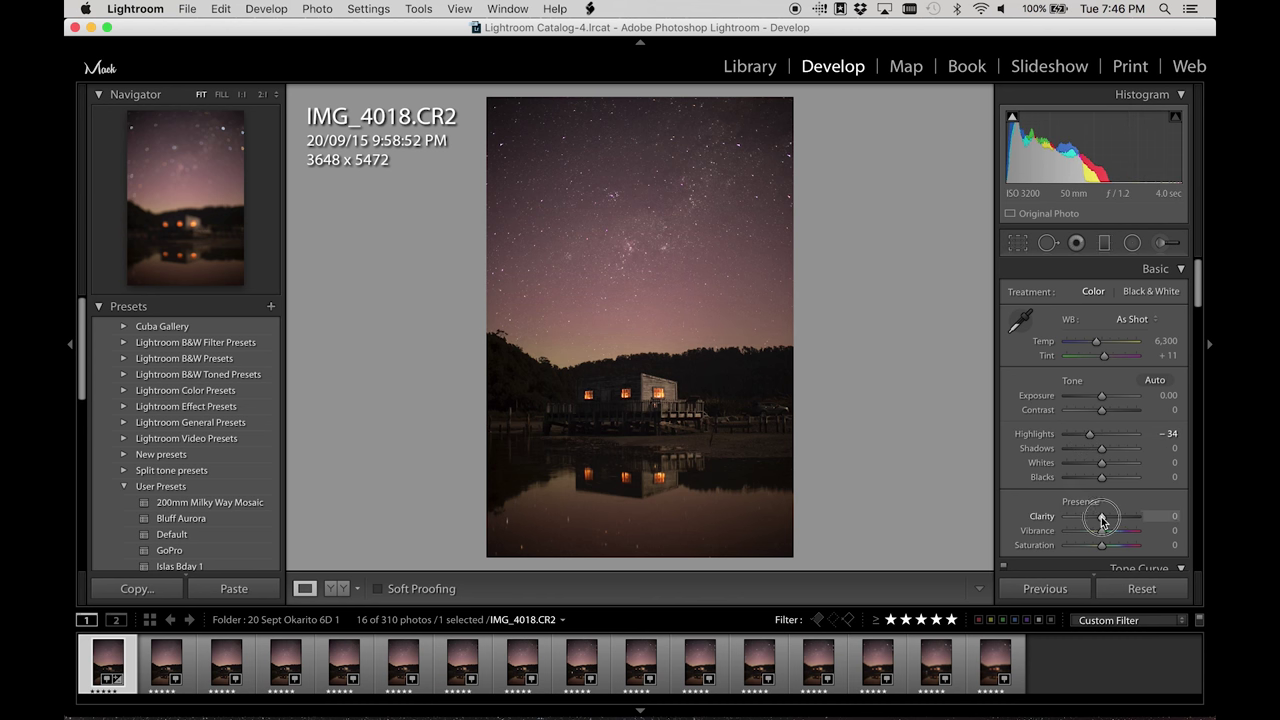
pyautogui.moveTo(1102, 521); pyautogui.dragTo(1103, 548)
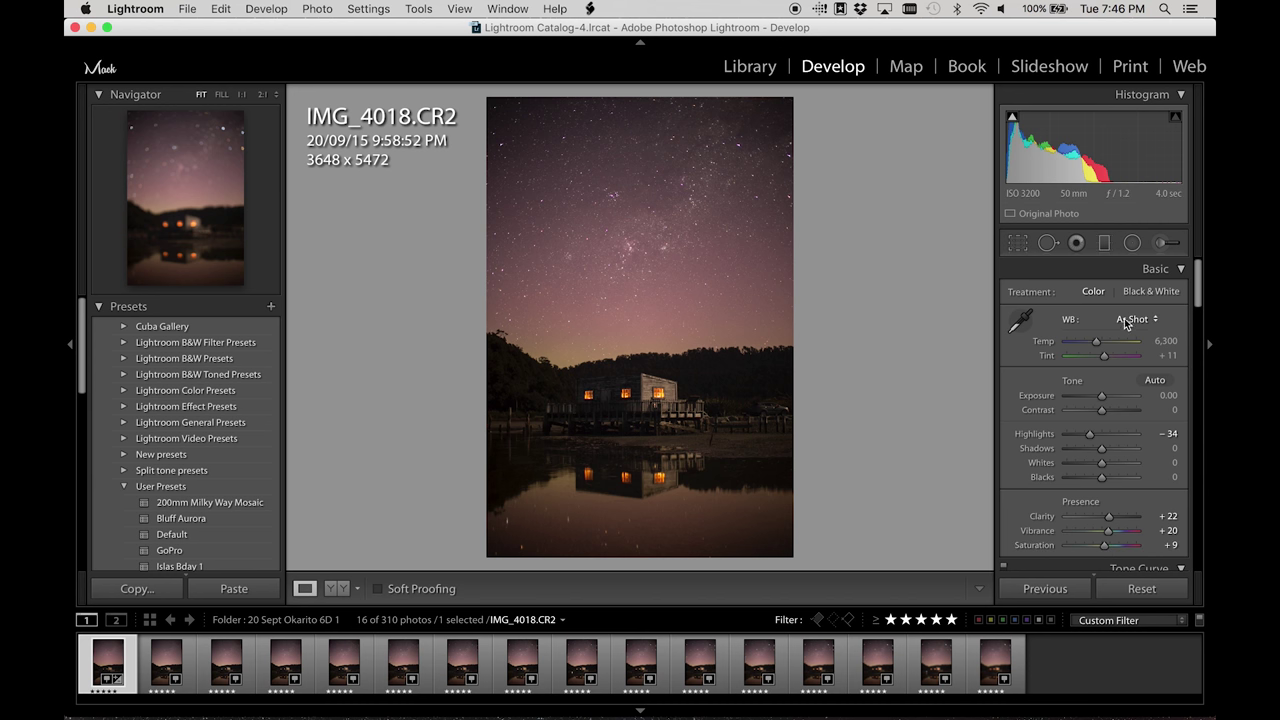
pyautogui.moveTo(1096, 341); pyautogui.dragTo(1106, 360)
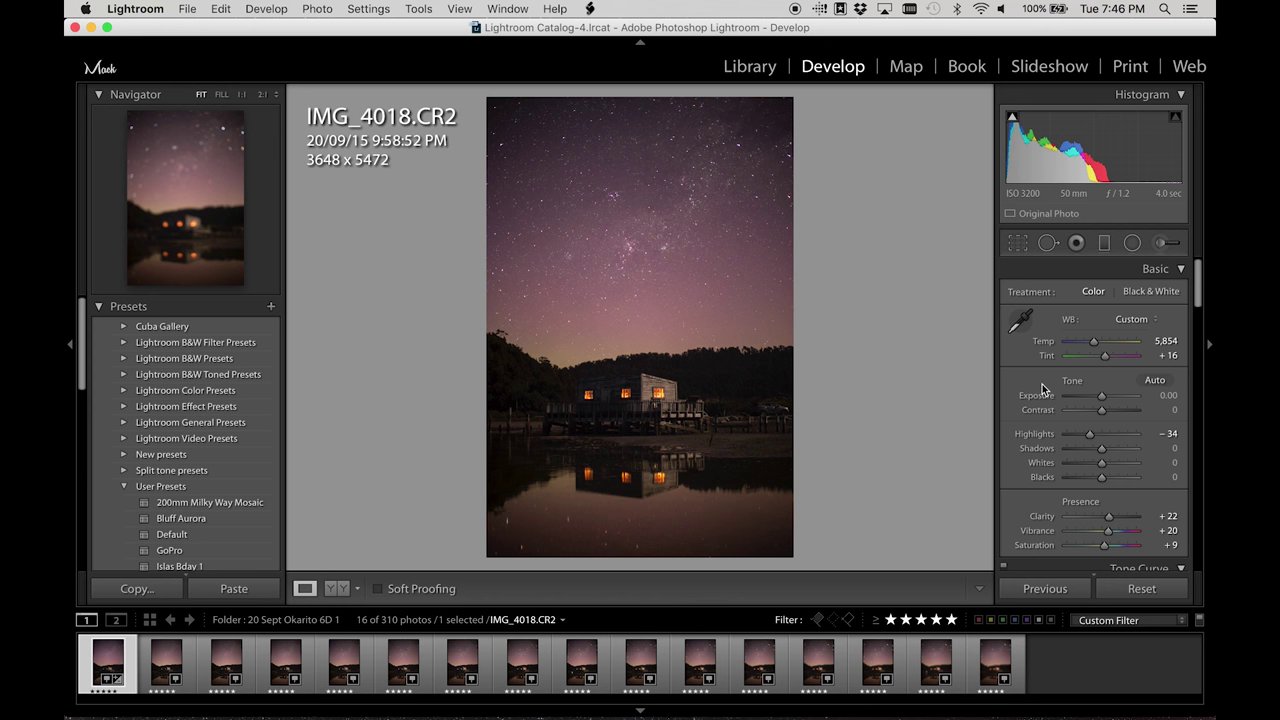
# Set Noise Reduction Luminance to 30 and Color to 35 in the Detail panel
pyautogui.scroll(-5, 1051, 413)
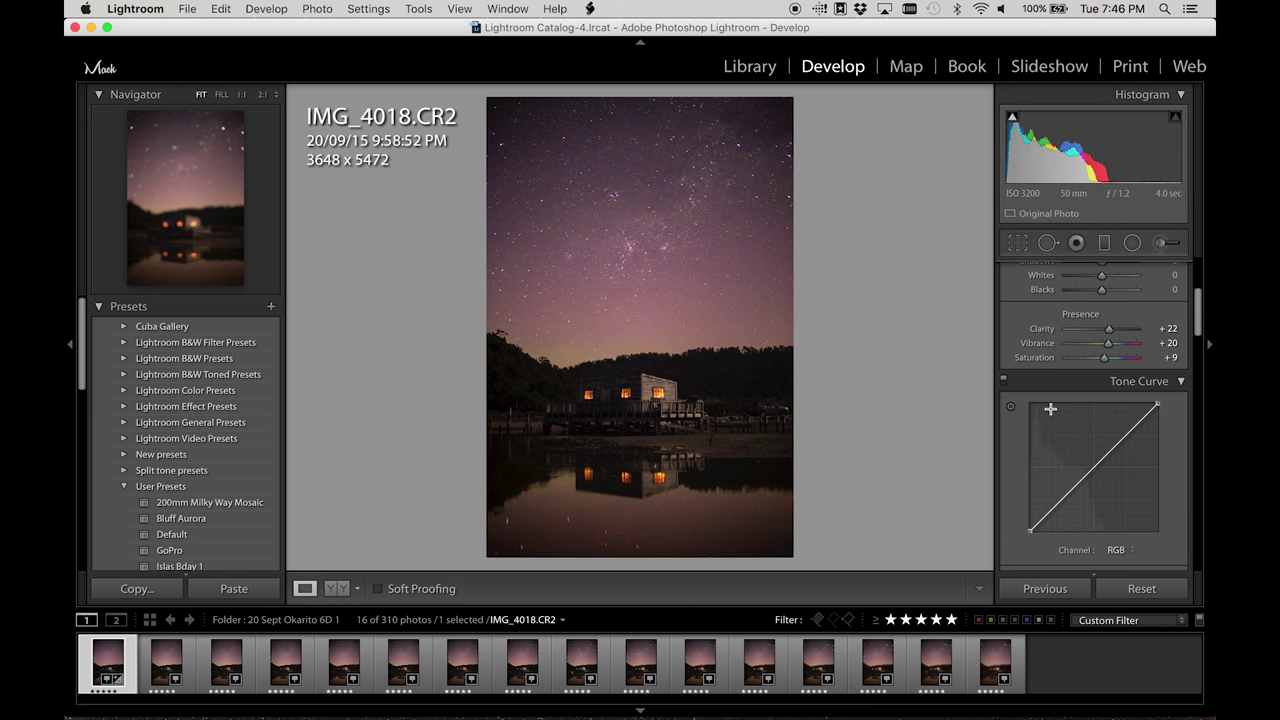
pyautogui.scroll(-3, 1051, 409)
pyautogui.scroll(-4, 1010, 417)
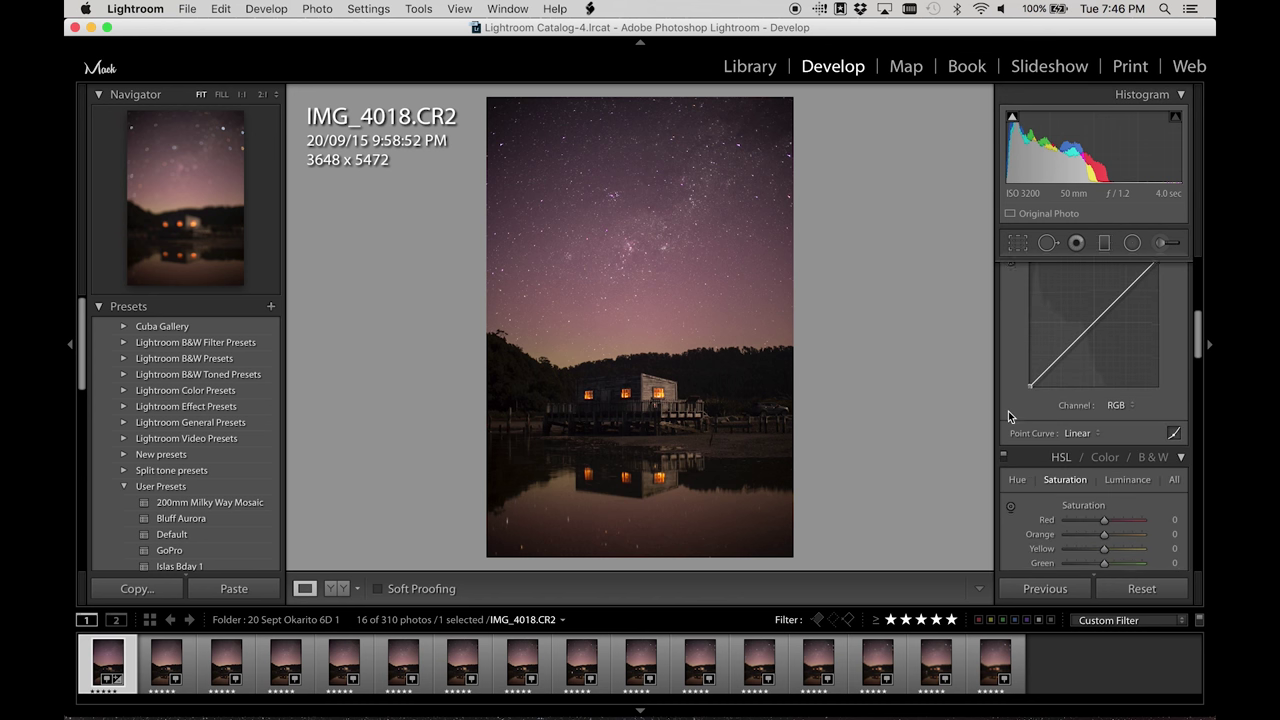
pyautogui.scroll(-2, 1040, 481)
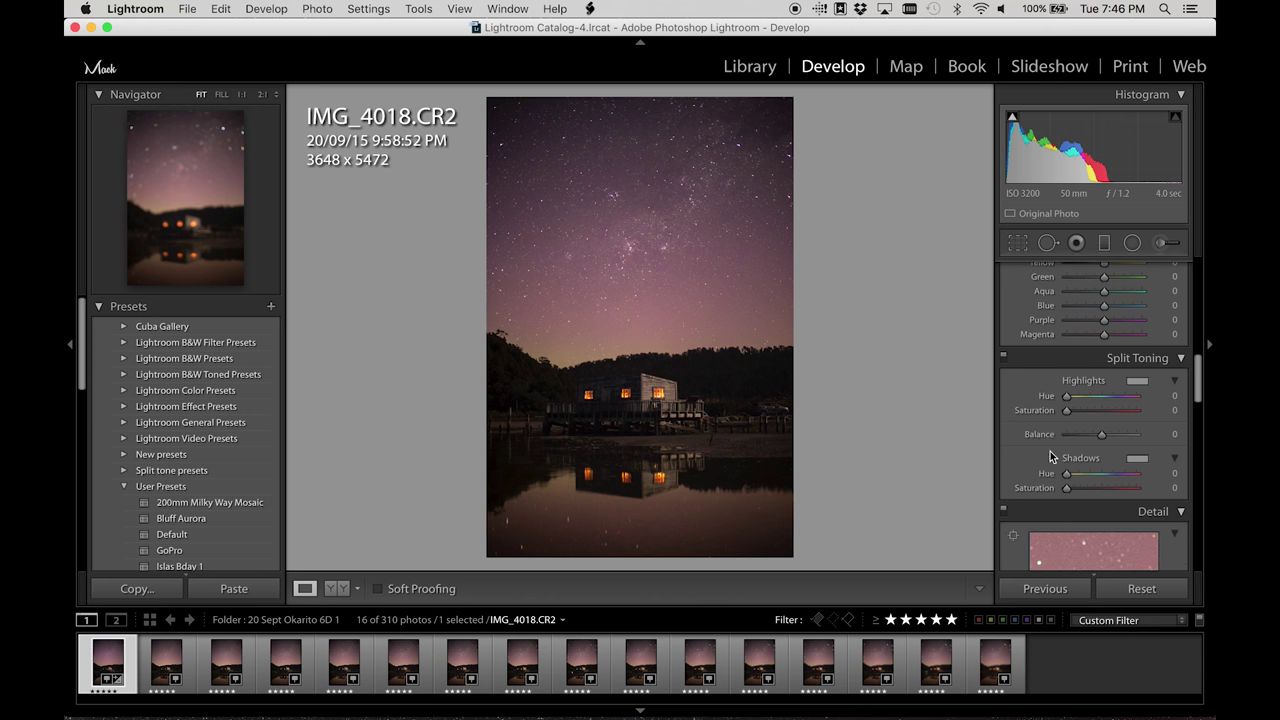
pyautogui.scroll(-4, 1022, 438)
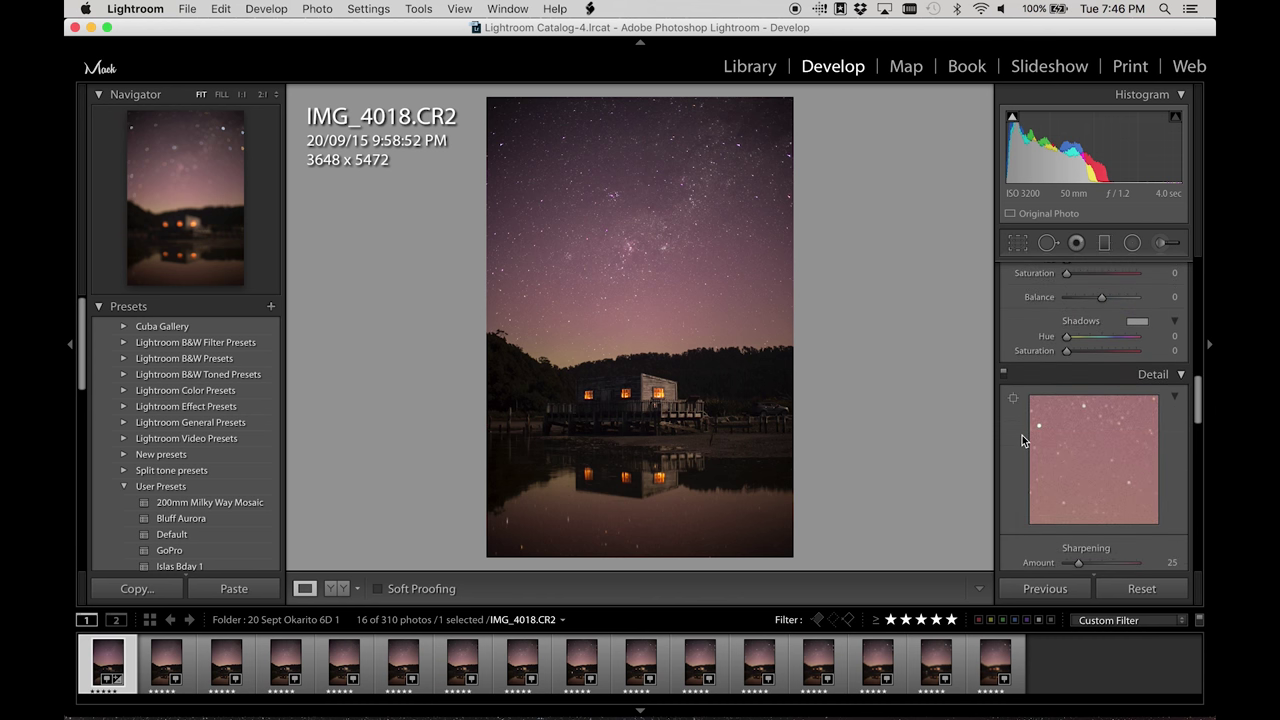
pyautogui.scroll(-3, 1022, 438)
pyautogui.scroll(-3, 1022, 438)
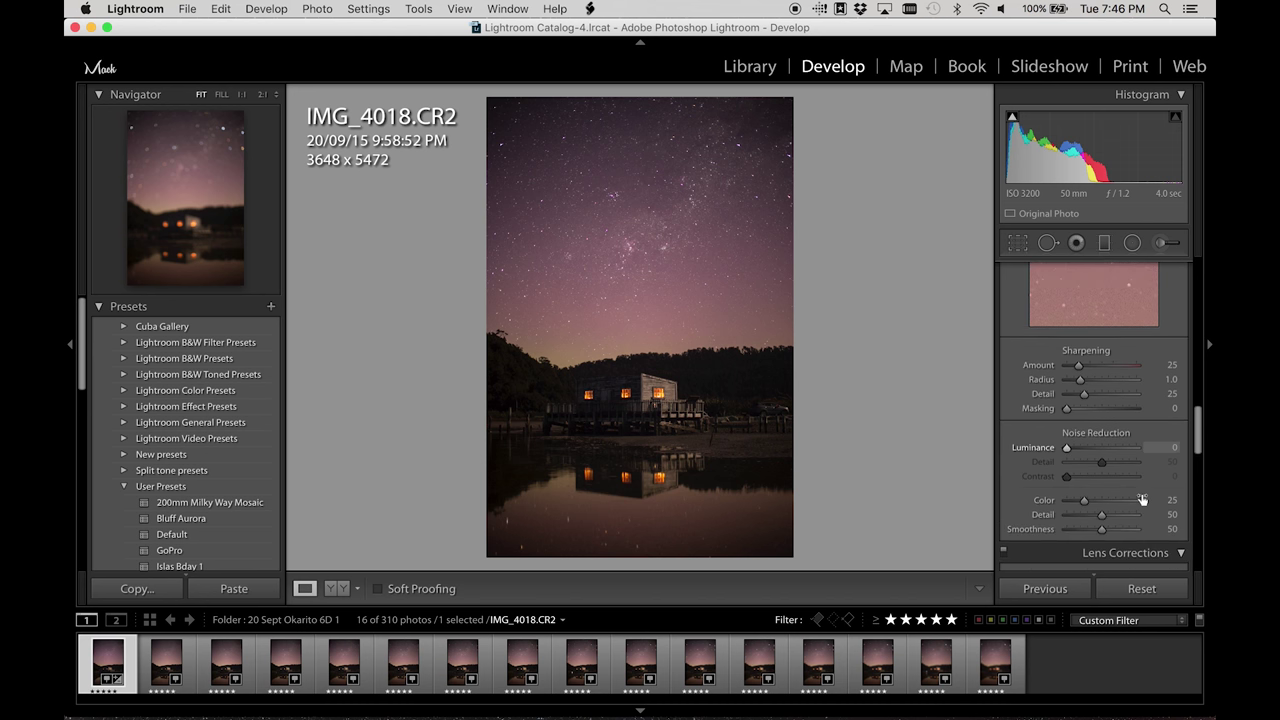
pyautogui.click(1174, 432)
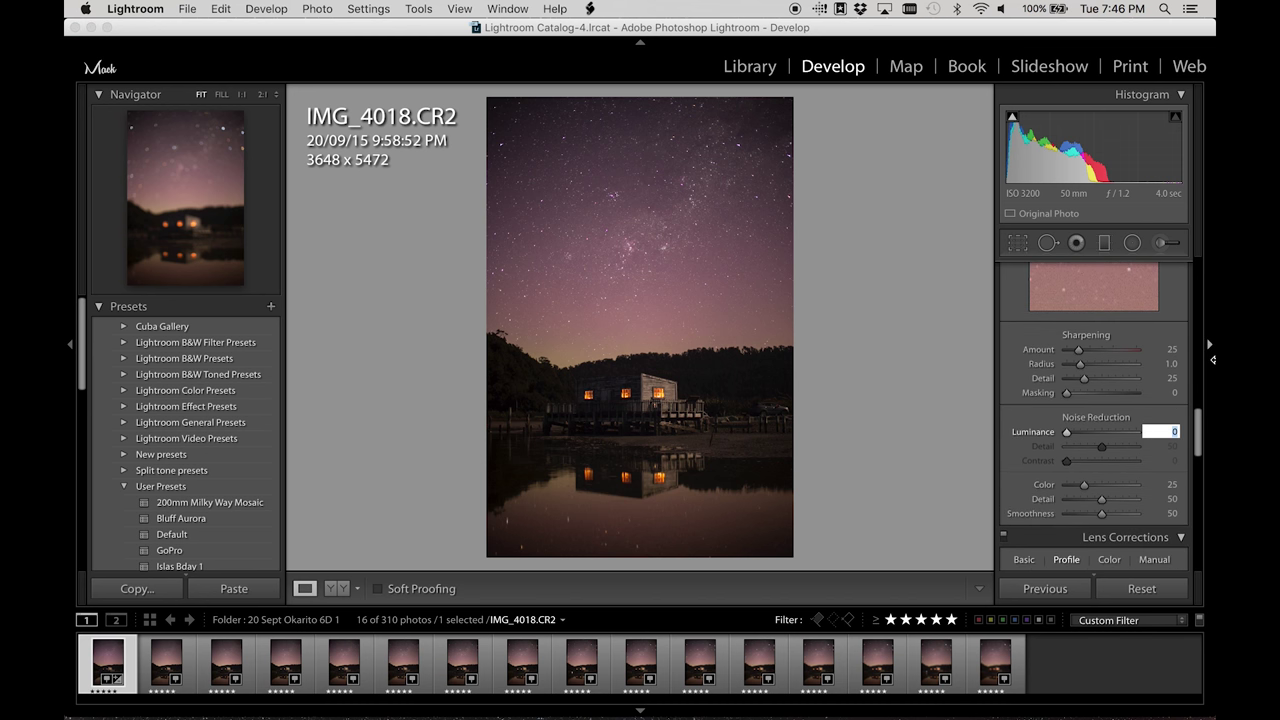
pyautogui.write('30')
pyautogui.press('Tab')
pyautogui.press('Tab')
pyautogui.press('Tab')
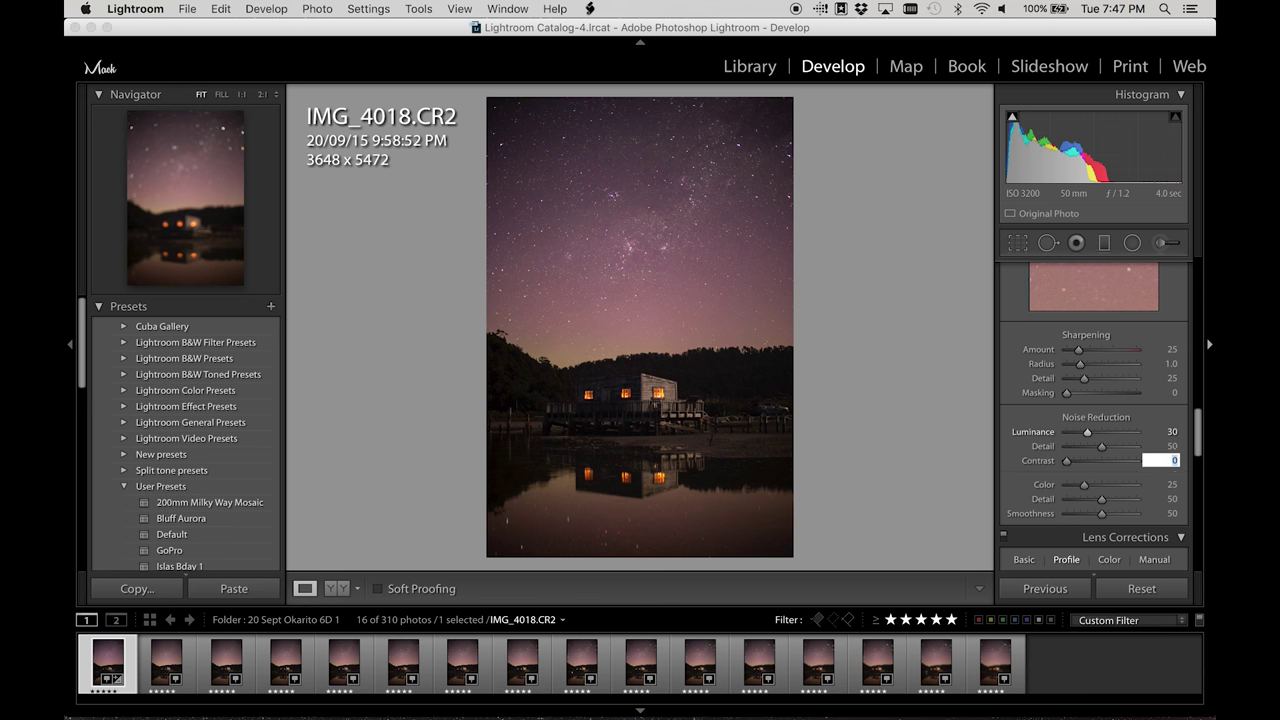
pyautogui.write('35')
pyautogui.press('Tab')
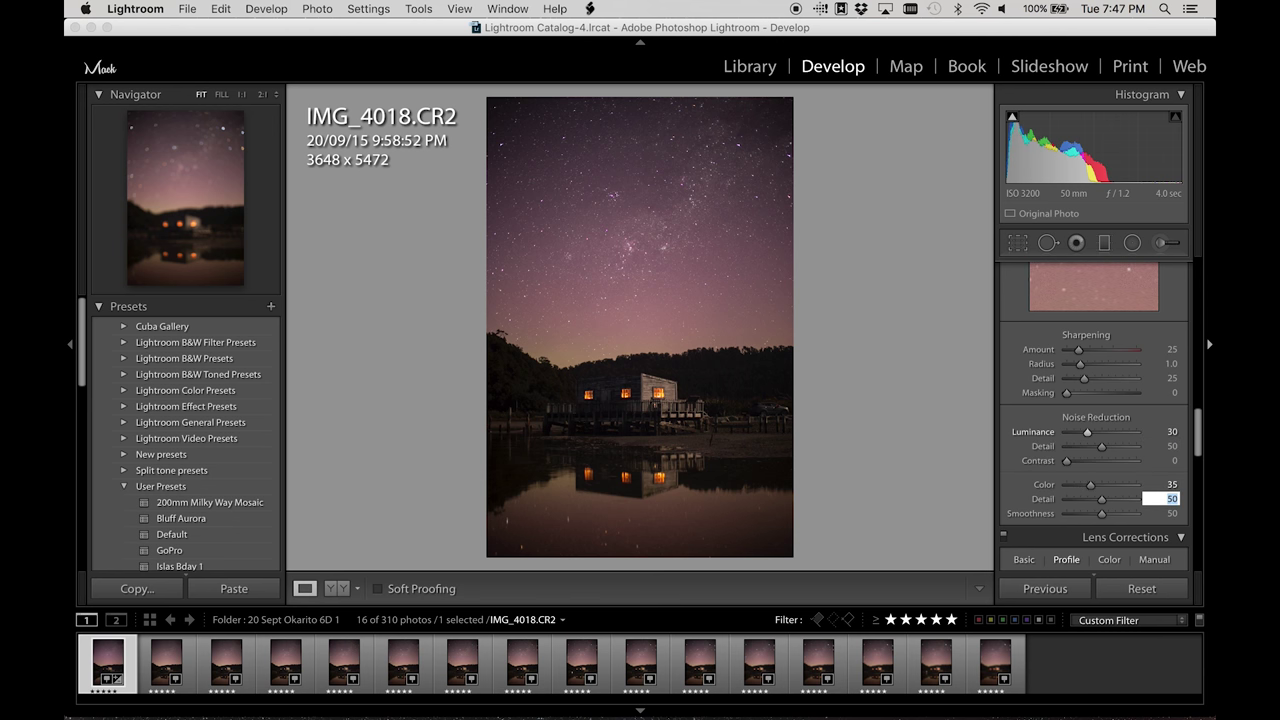
# Inspect the stars and tree line at 1:1 zoom, then return to the fitted view
pyautogui.scroll(-2, 1037, 418)
pyautogui.click(623, 289)
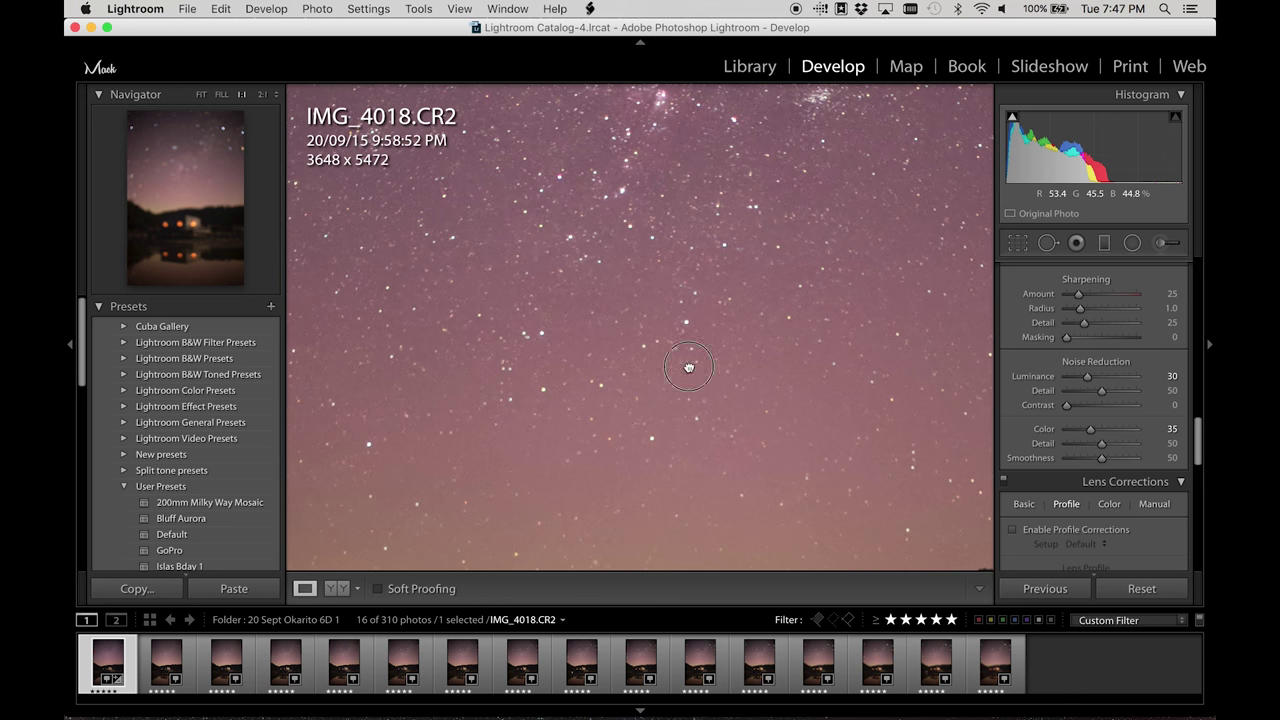
pyautogui.moveTo(700, 378); pyautogui.dragTo(621, 333)
pyautogui.click(621, 333)
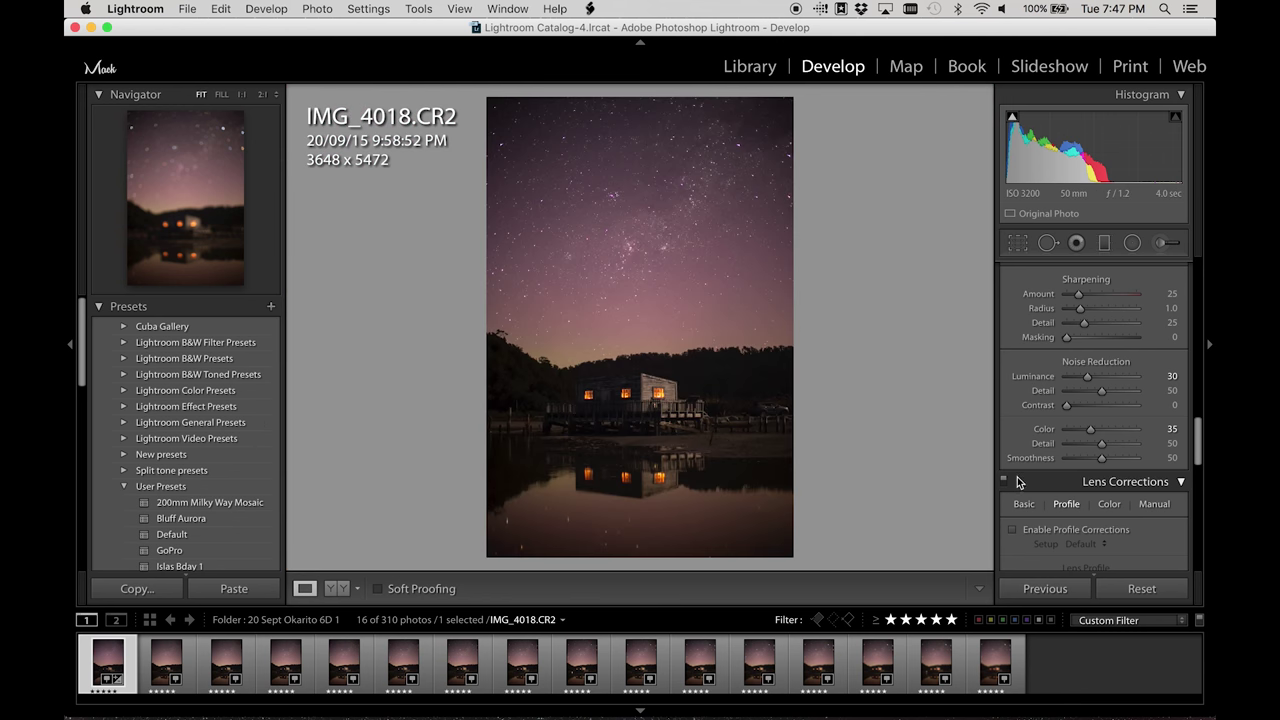
# Enable lens profile corrections and compare the photo with its unedited version
pyautogui.scroll(-3, 1017, 475)
pyautogui.click(1011, 431)
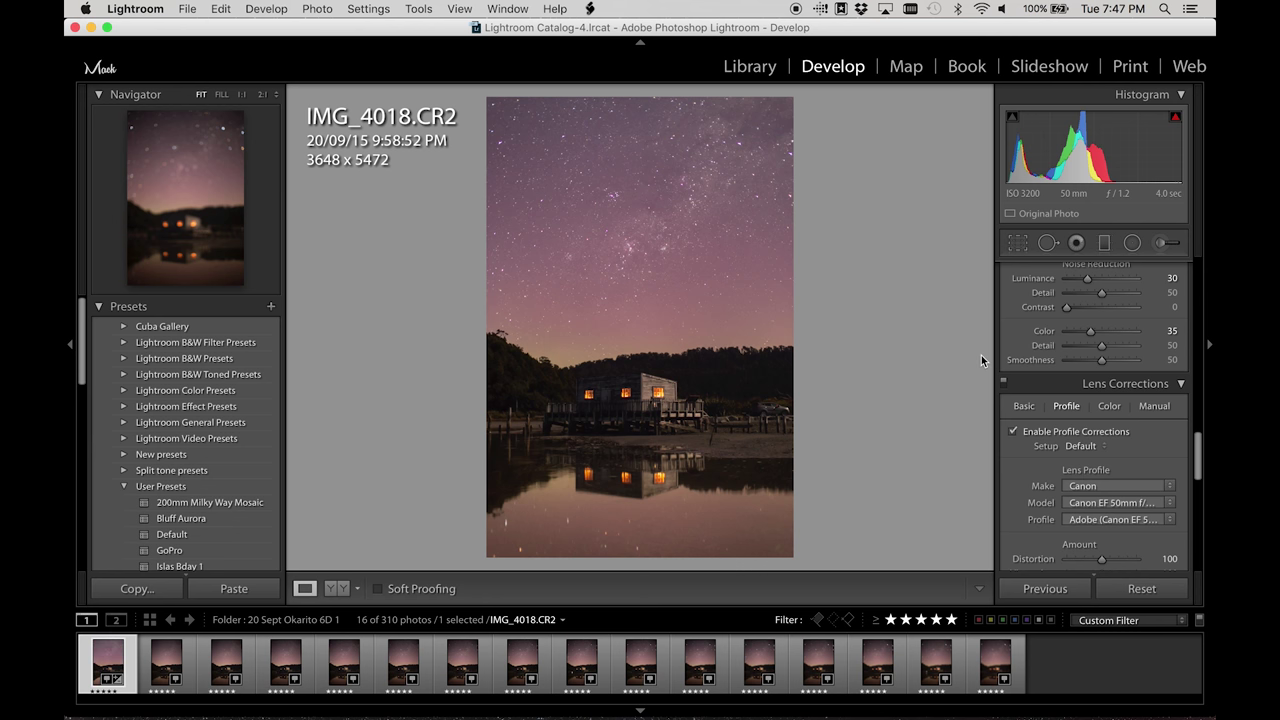
pyautogui.press('\\')
pyautogui.press('\\')
pyautogui.scroll(-10, 1069, 536)
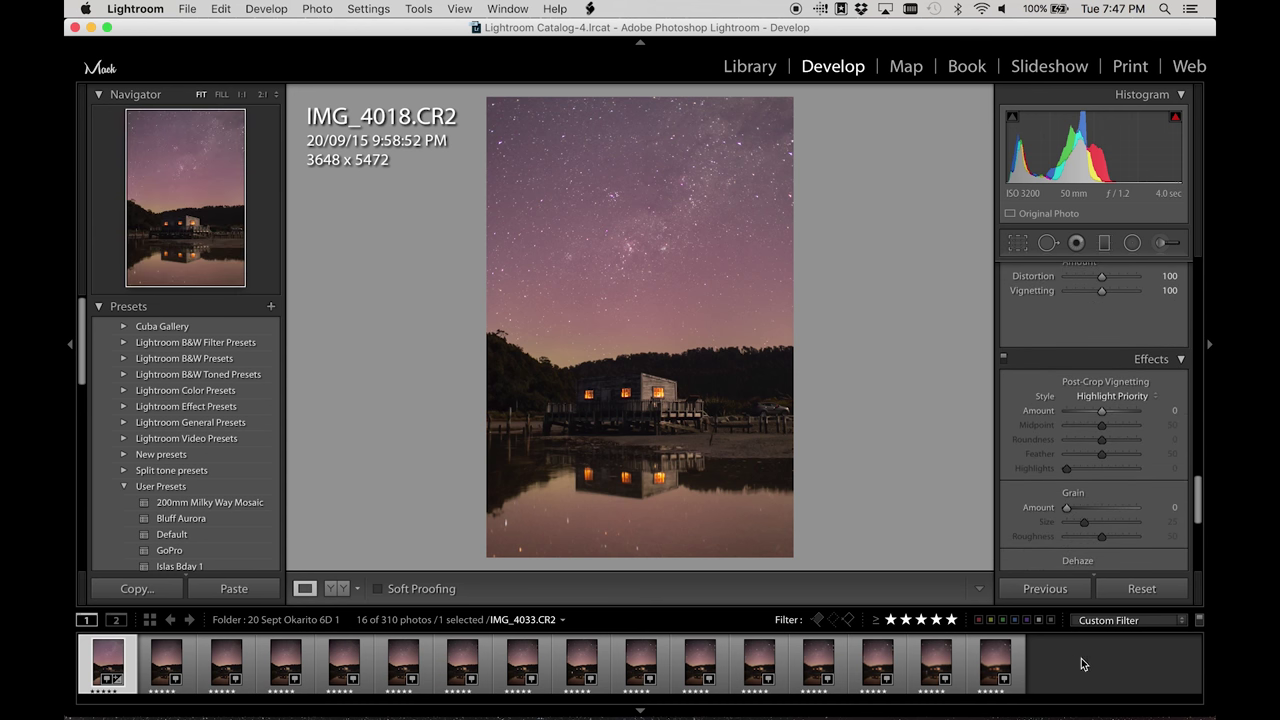
# Sync IMG_4018's develop settings to all 16 selected frames
pyautogui.keyDown('shift'); pyautogui.click(996, 660); pyautogui.keyUp('shift')
pyautogui.click(1050, 589)
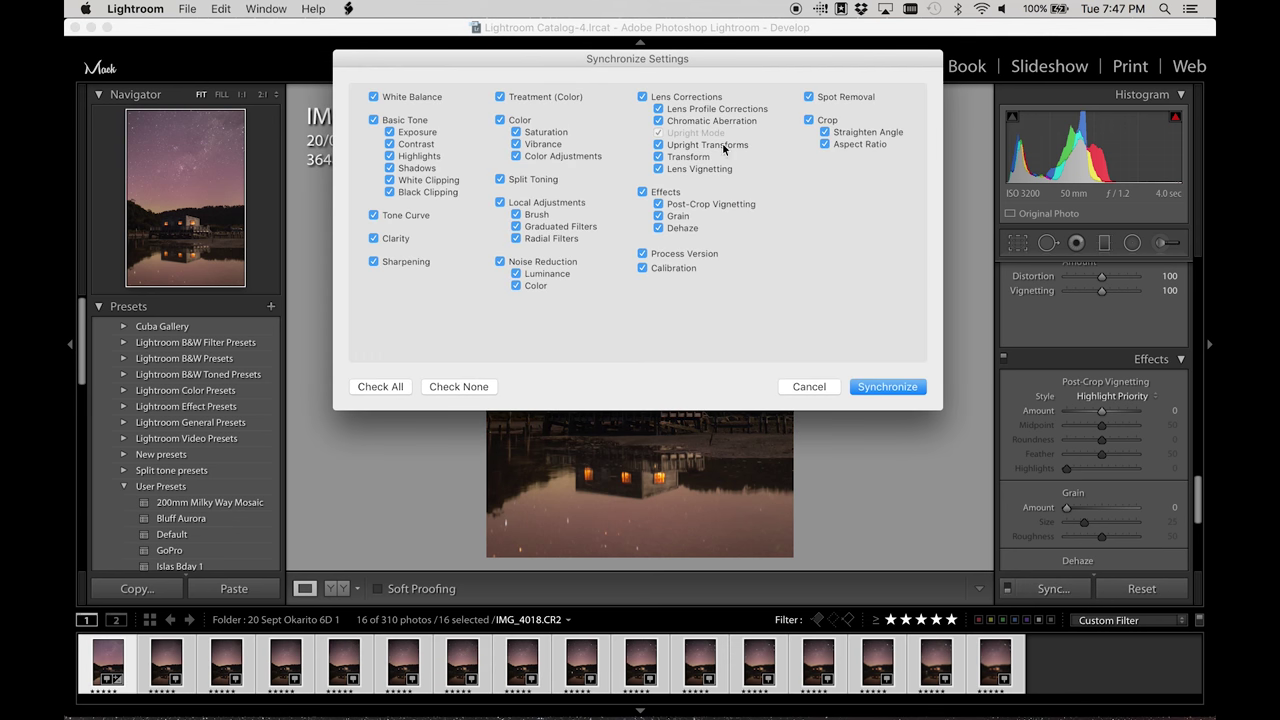
pyautogui.click(900, 386)
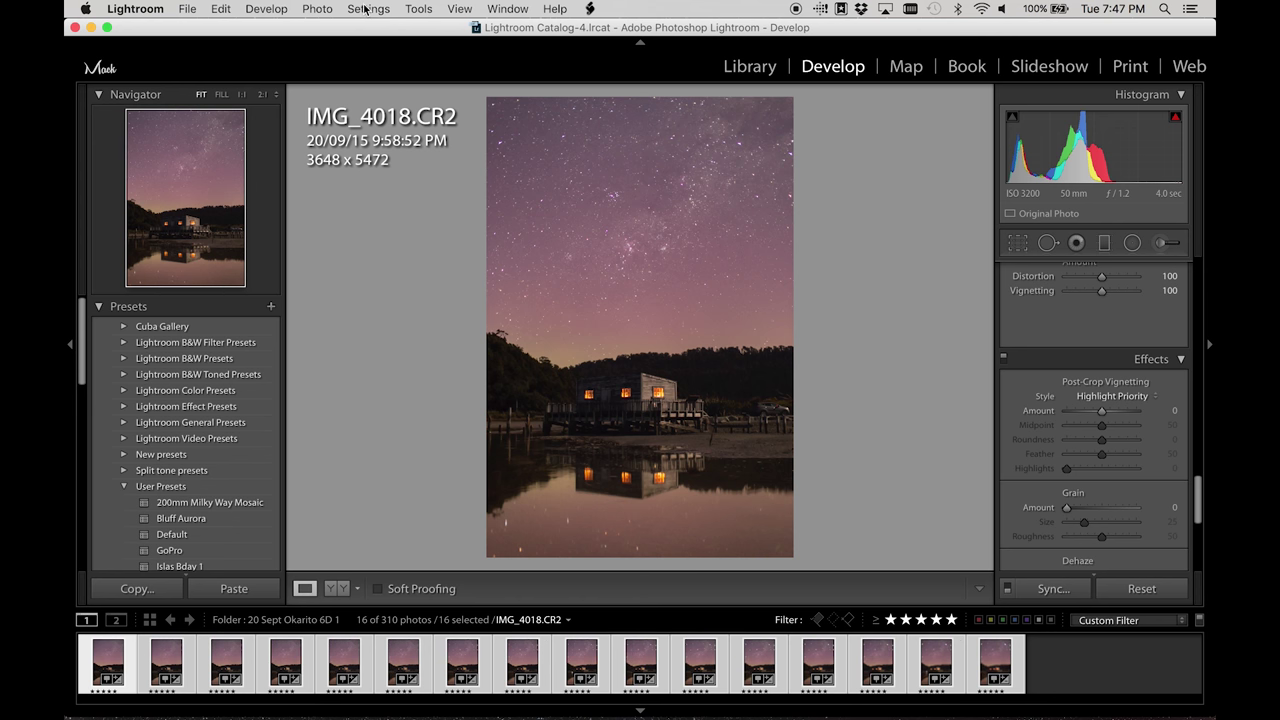
# Open the 16 frames as layers in Photoshop via Edit In
pyautogui.rightClick(586, 345)
pyautogui.moveTo(663, 391)
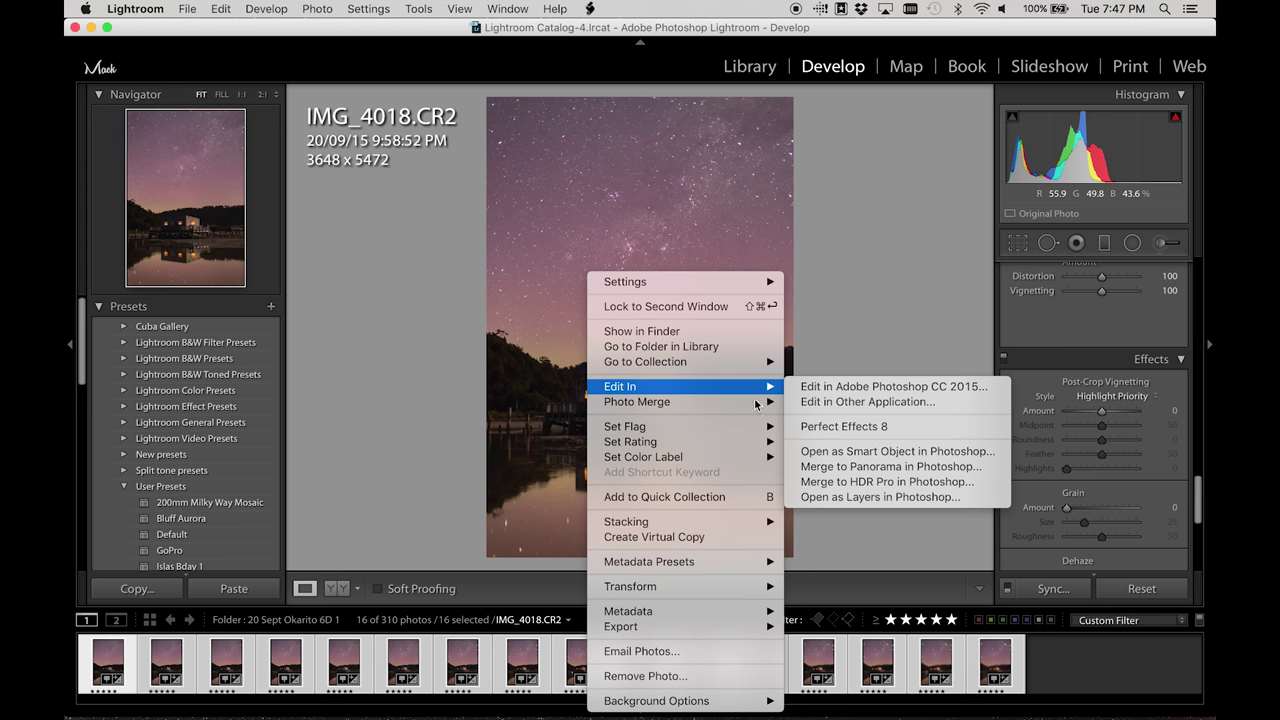
pyautogui.click(867, 497)
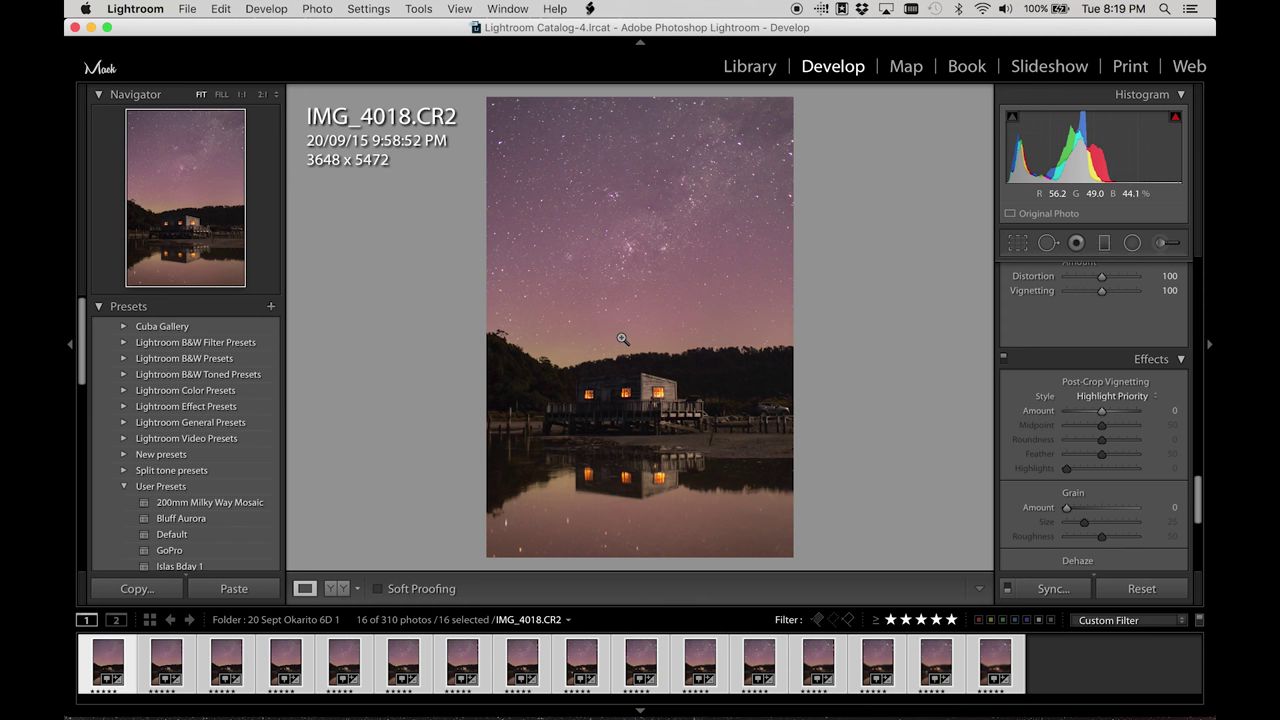
# Switch to Photoshop in full-screen mode with the Move tool, checking the top layer's visibility
pyautogui.press('super+Tab')
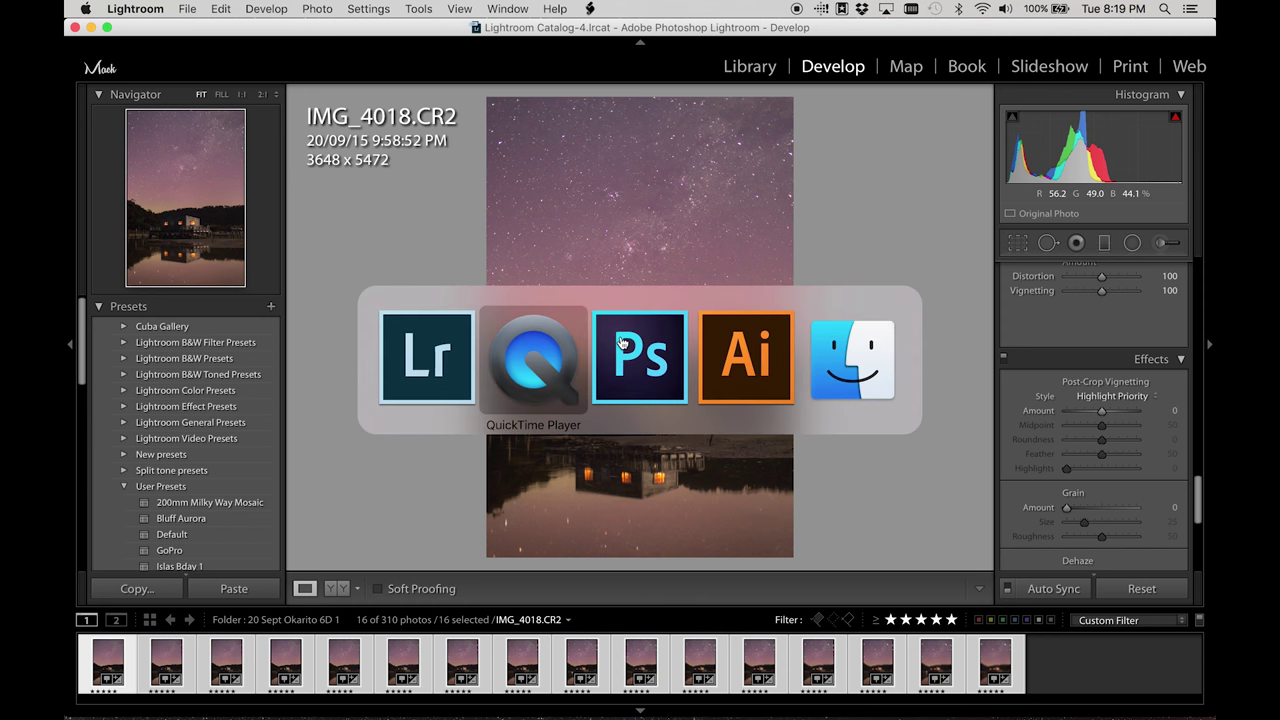
pyautogui.press('super+Tab')
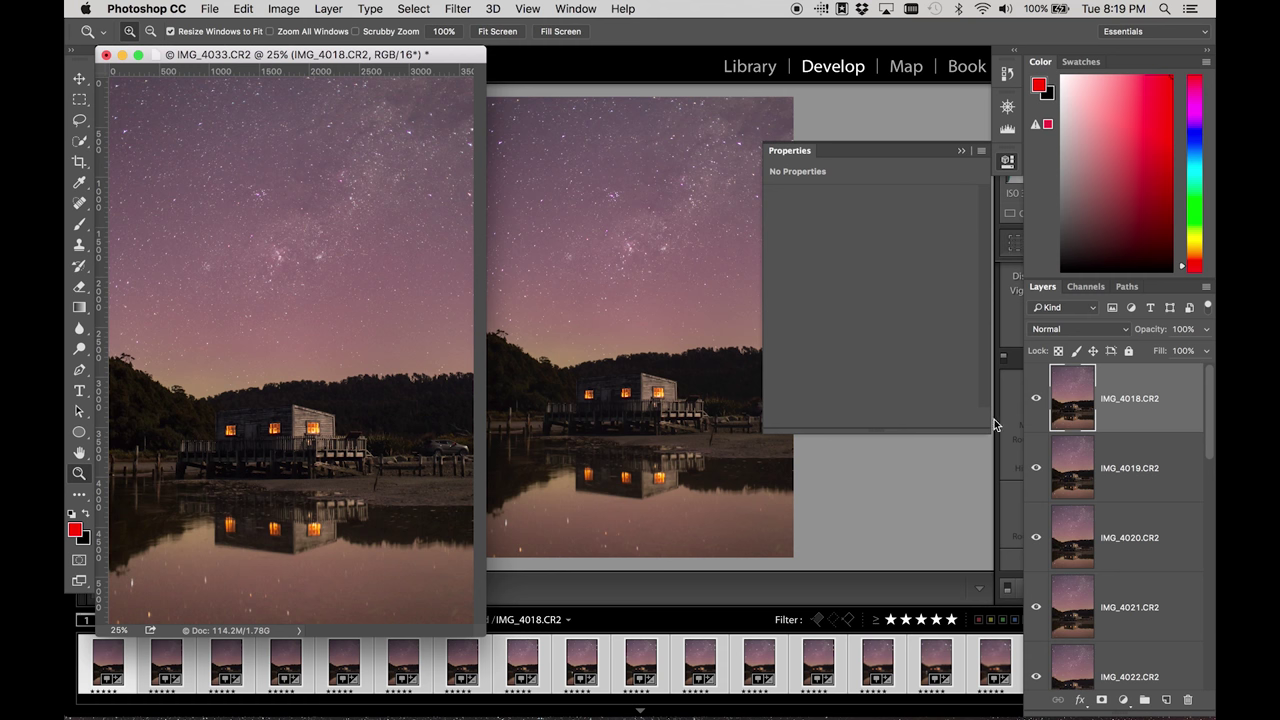
pyautogui.press('f')
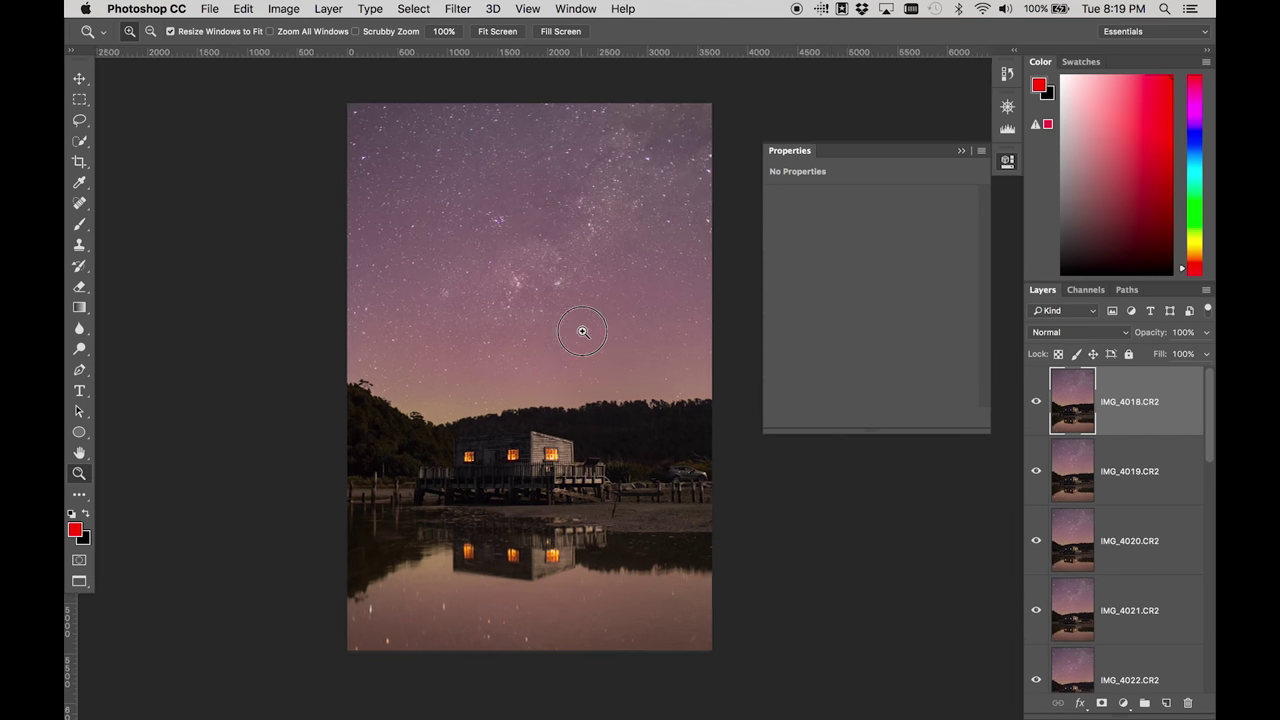
pyautogui.press('v')
pyautogui.click(1036, 401)
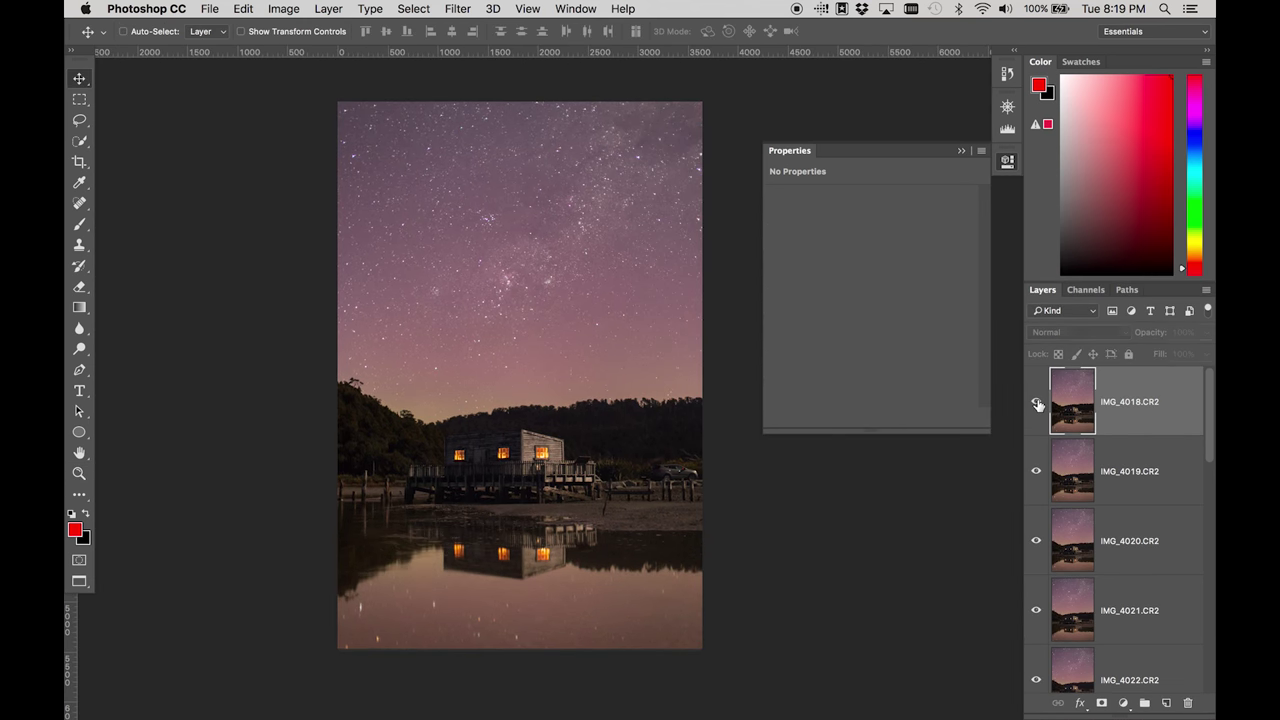
pyautogui.click(1036, 401)
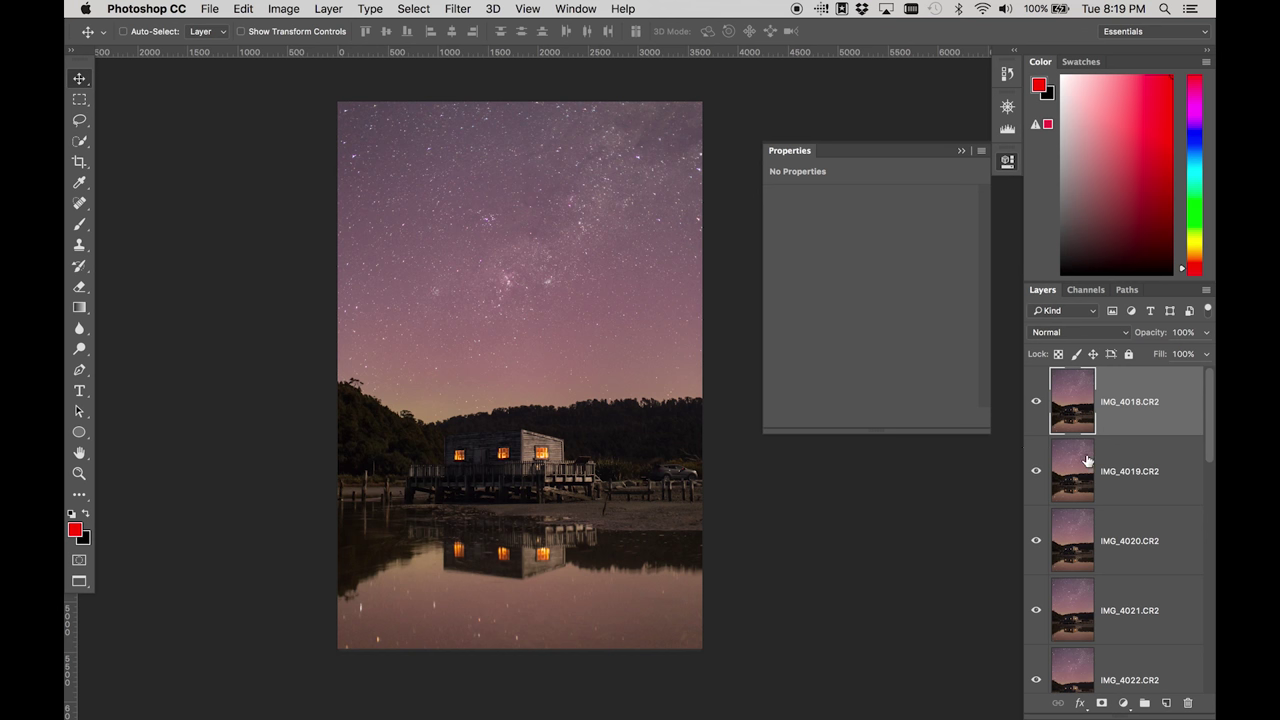
# Select every layer in the stack from top to bottom
pyautogui.scroll(-8, 1088, 460)
pyautogui.scroll(8, 1088, 460)
pyautogui.scroll(-8, 1163, 453)
pyautogui.keyDown('shift'); pyautogui.click(1154, 644); pyautogui.keyUp('shift')
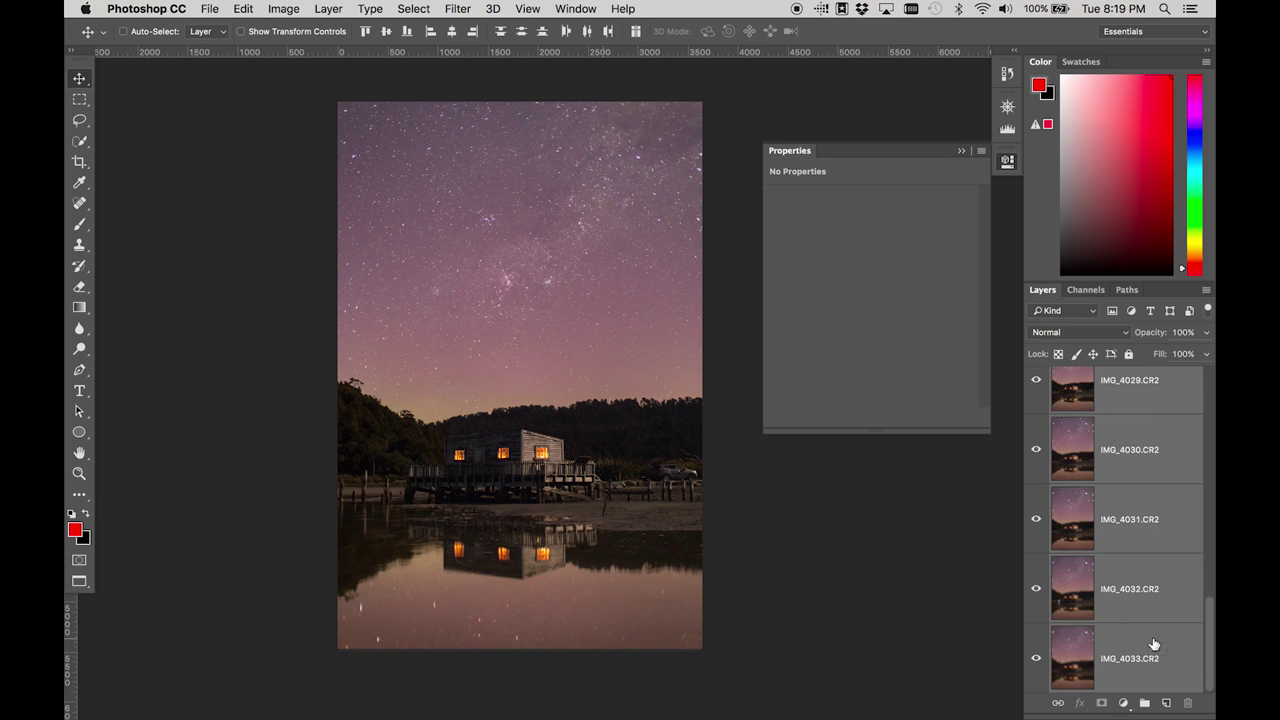
# Reverse the layer order with Layer > Arrange > Reverse so the bokeh frame is on top
pyautogui.click(336, 9)
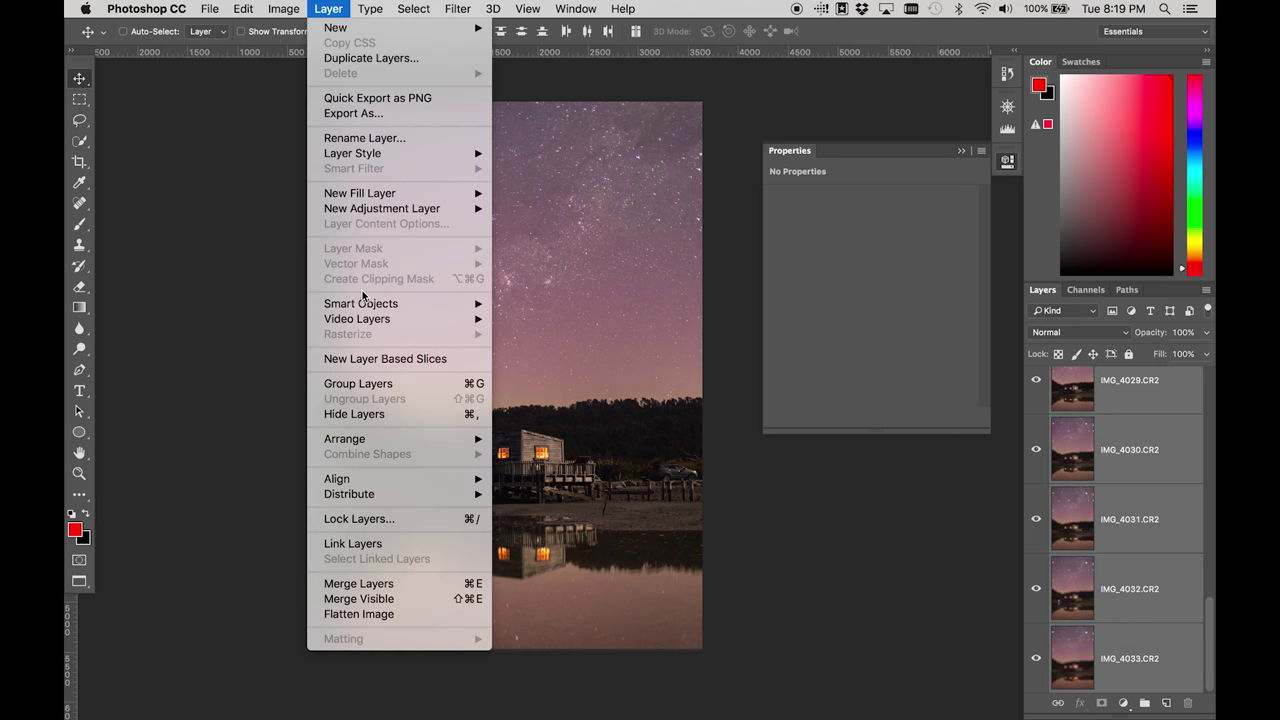
pyautogui.moveTo(373, 485)
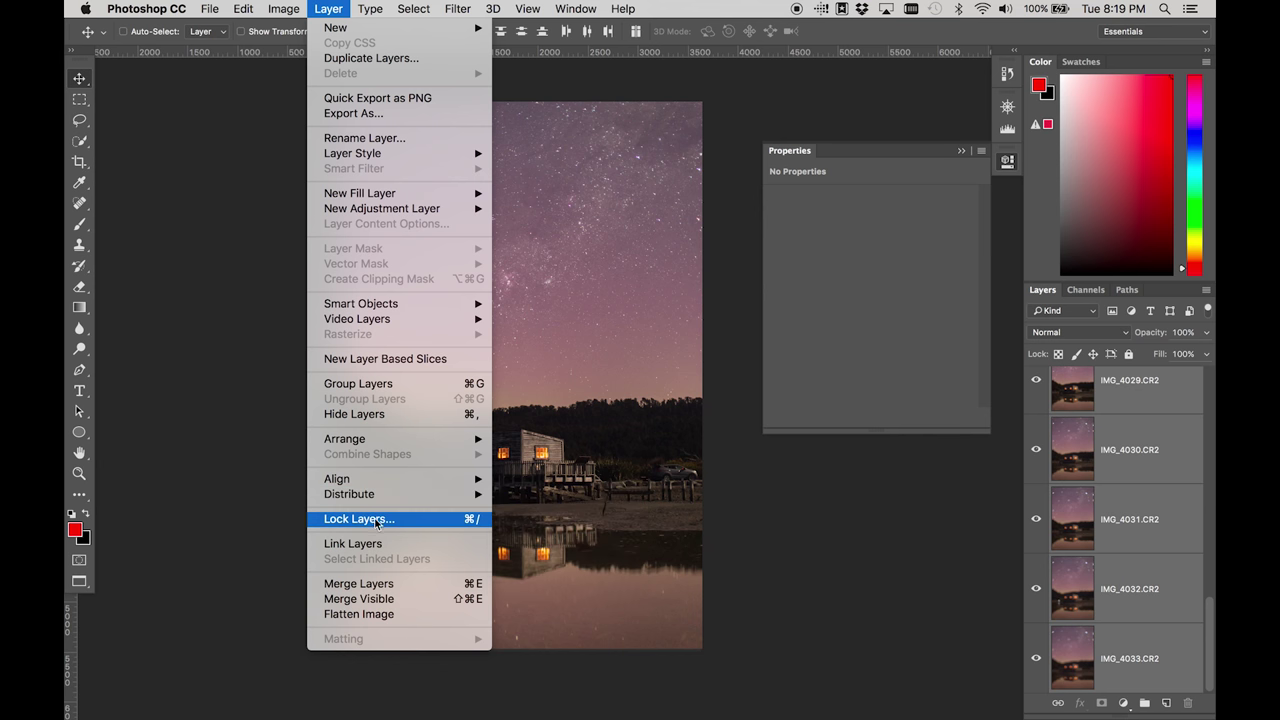
pyautogui.moveTo(392, 444)
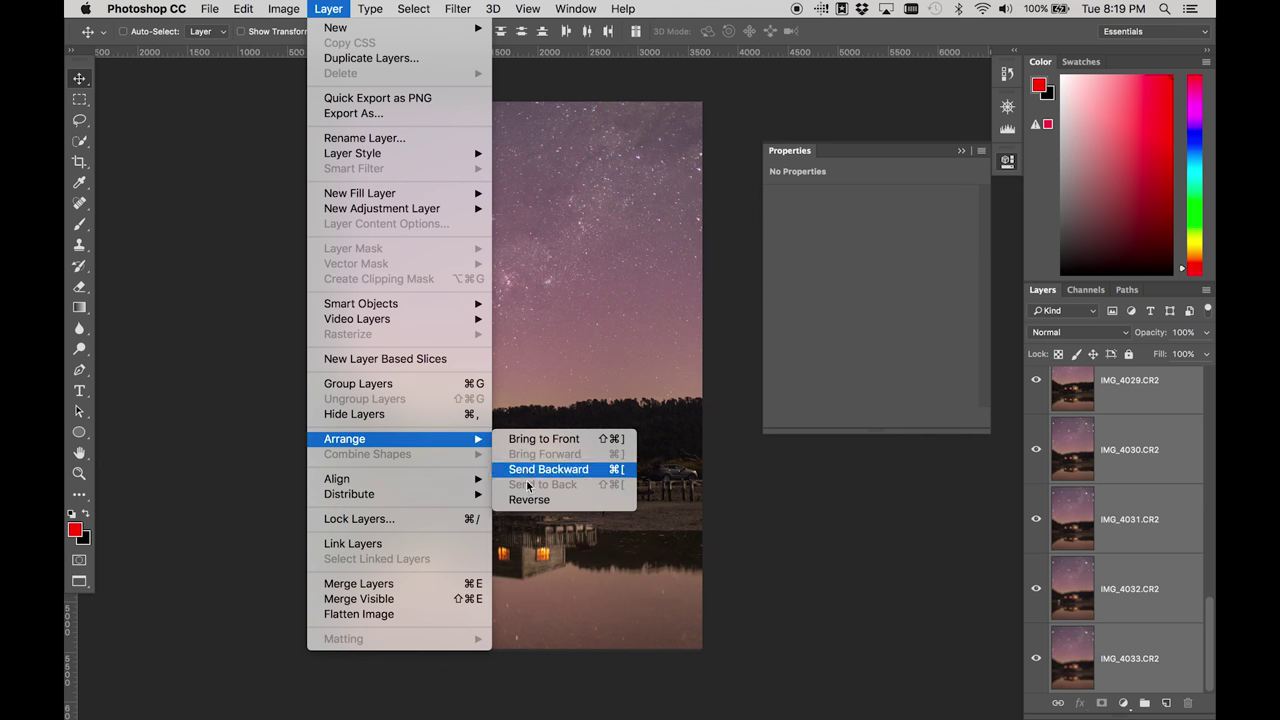
pyautogui.click(534, 508)
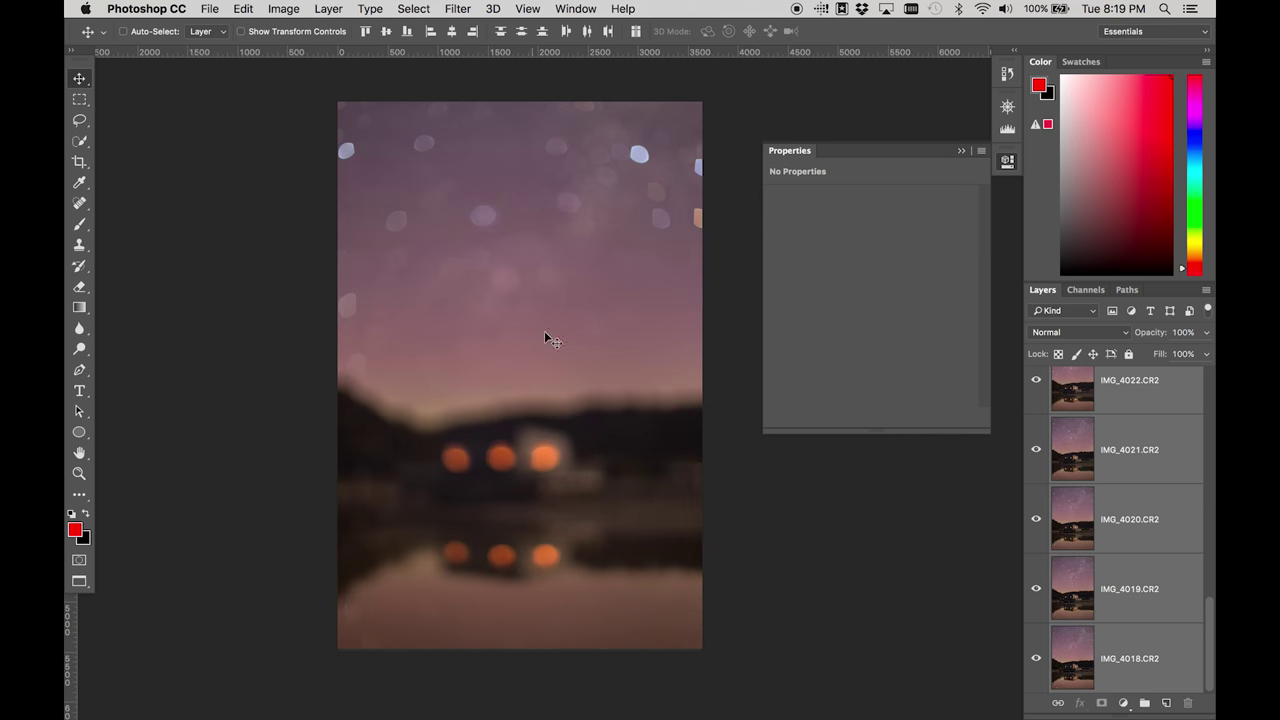
pyautogui.scroll(10, 1150, 500)
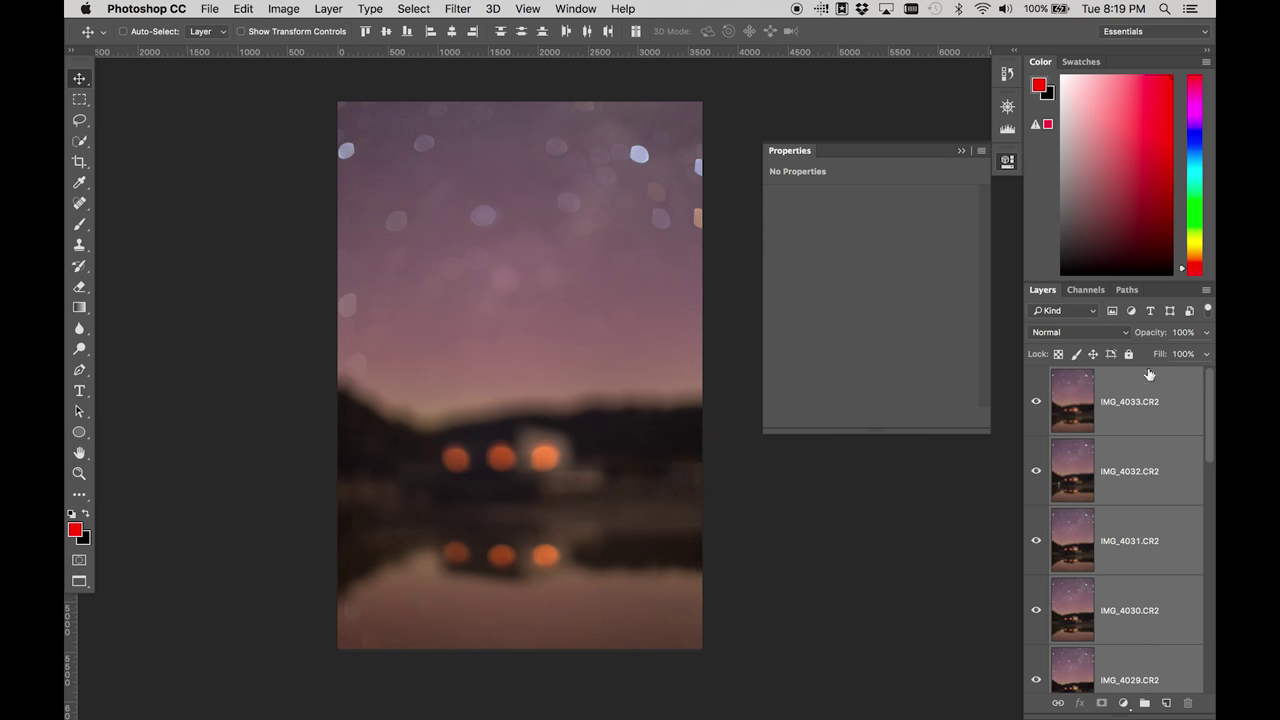
pyautogui.scroll(-10, 1150, 444)
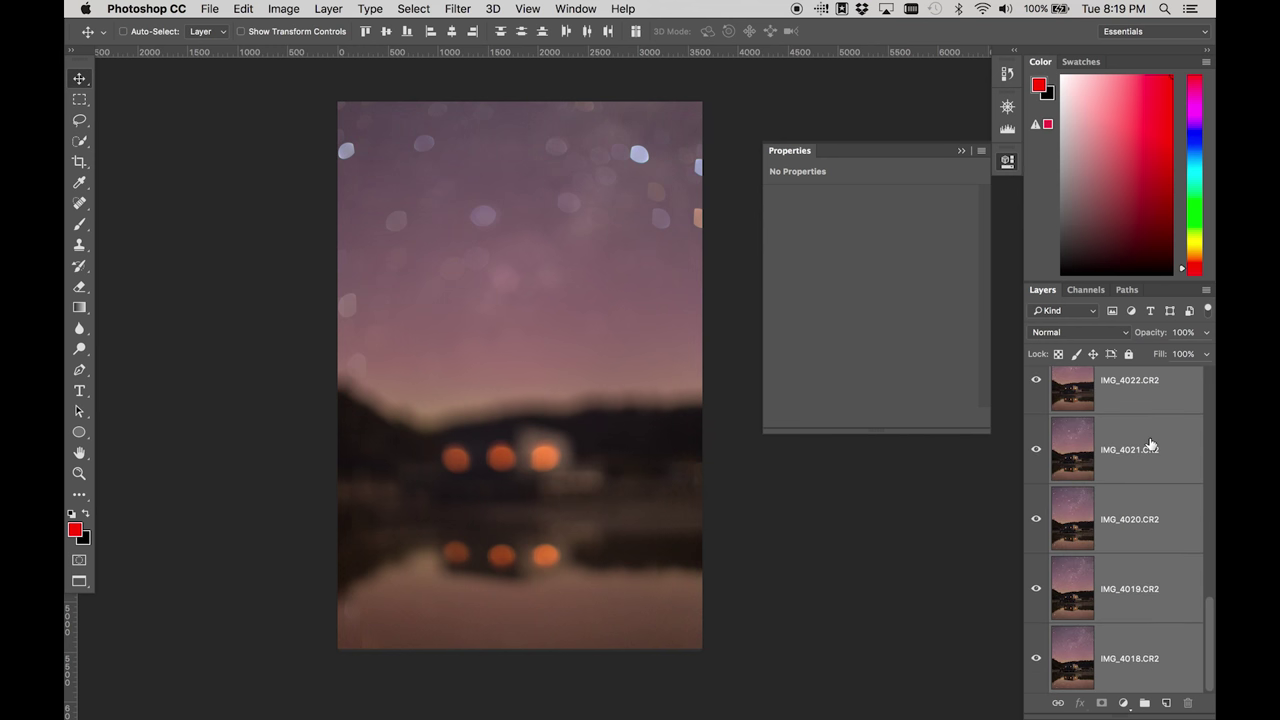
# Add a horizontal guide at about Y 2397 px, just above the tree line
pyautogui.press('super+Tab')
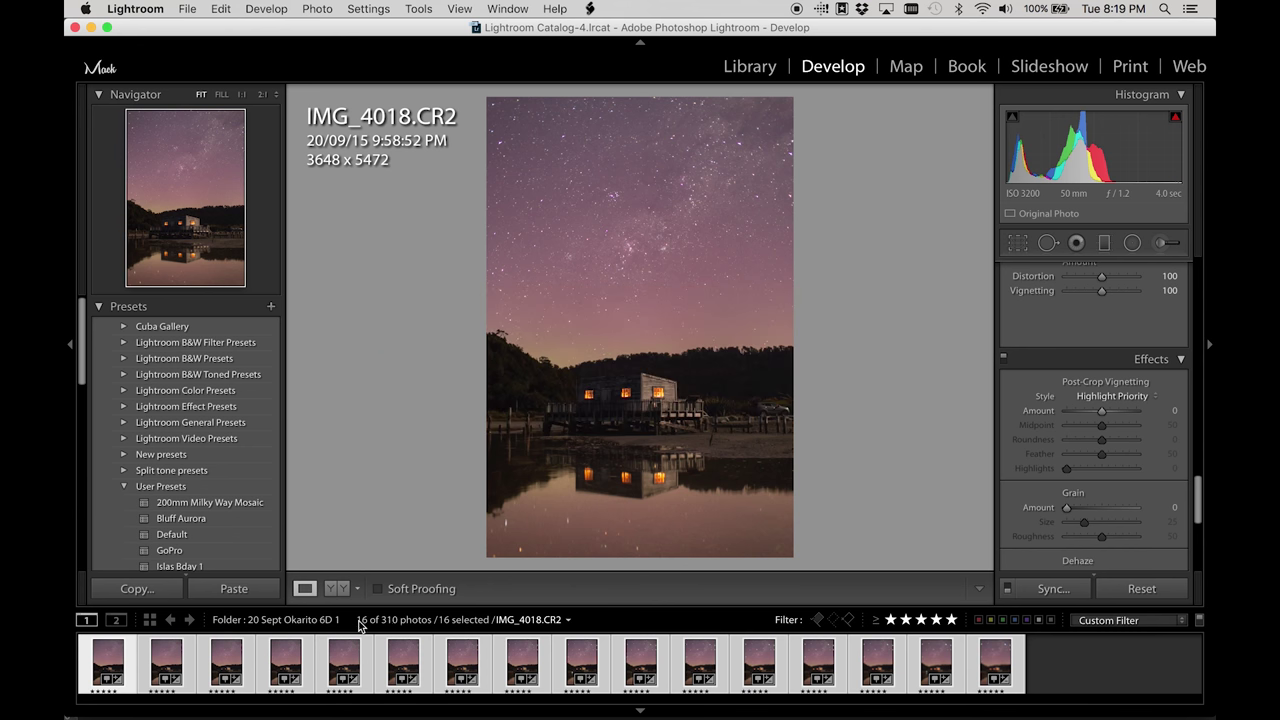
pyautogui.press('super+Tab')
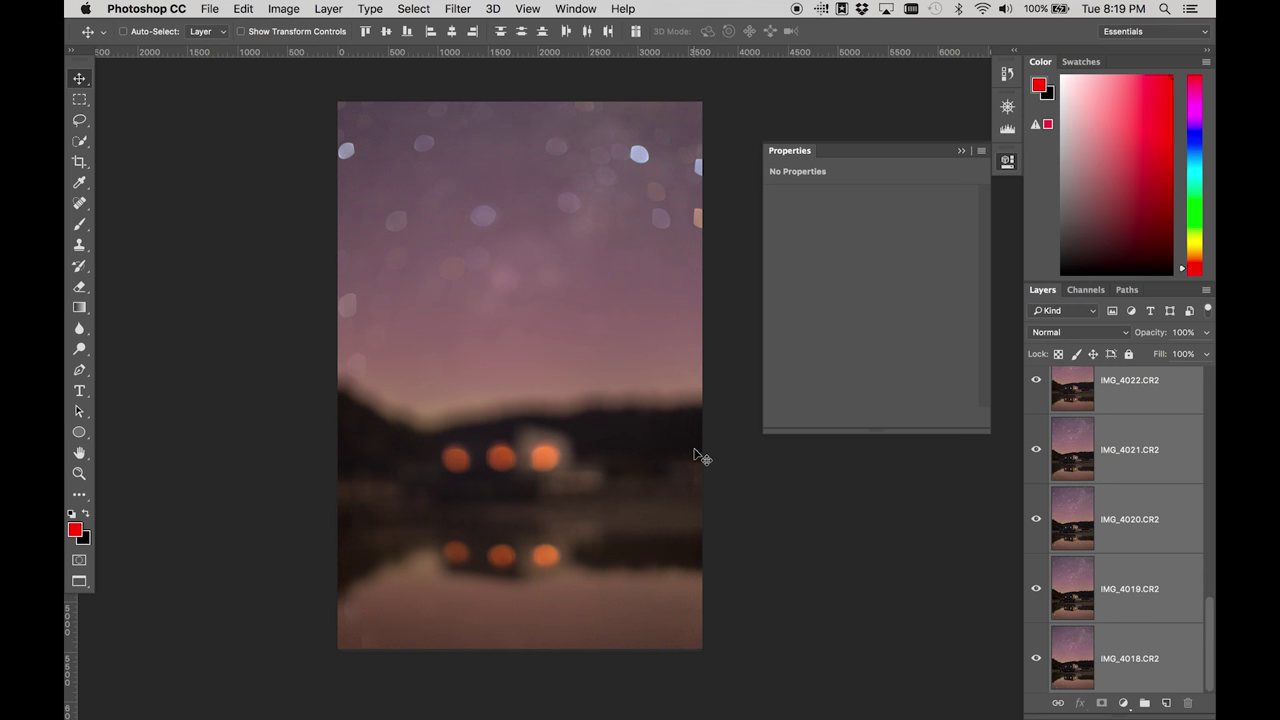
pyautogui.moveTo(497, 53); pyautogui.dragTo(516, 353)
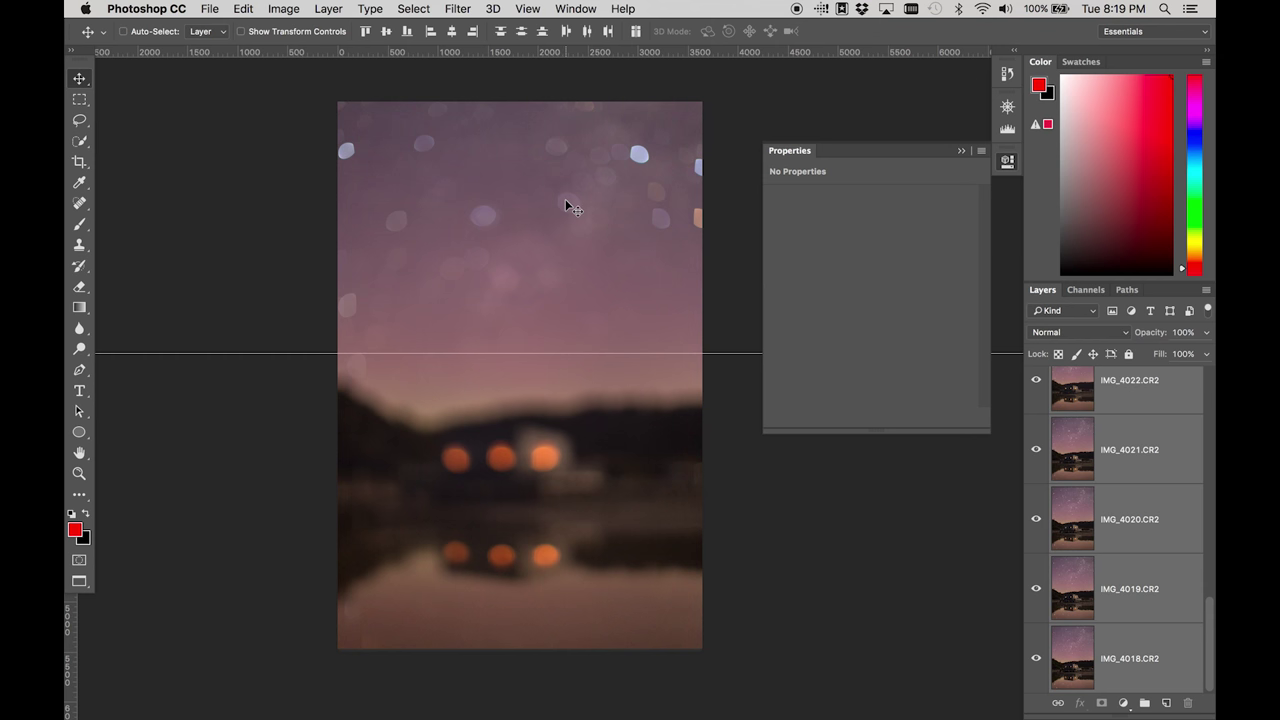
# Create a new 1000 mm square document in Illustrator
pyautogui.moveTo(470, 712)
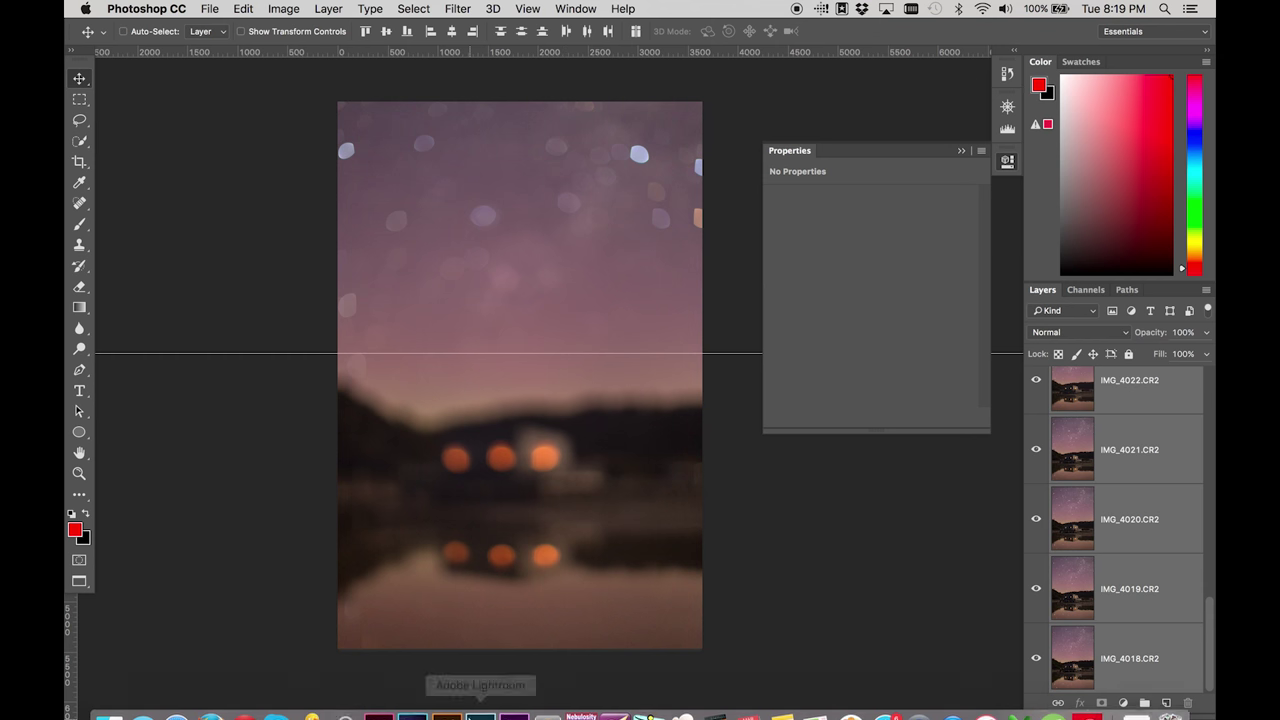
pyautogui.click(441, 705)
pyautogui.press('super+n')
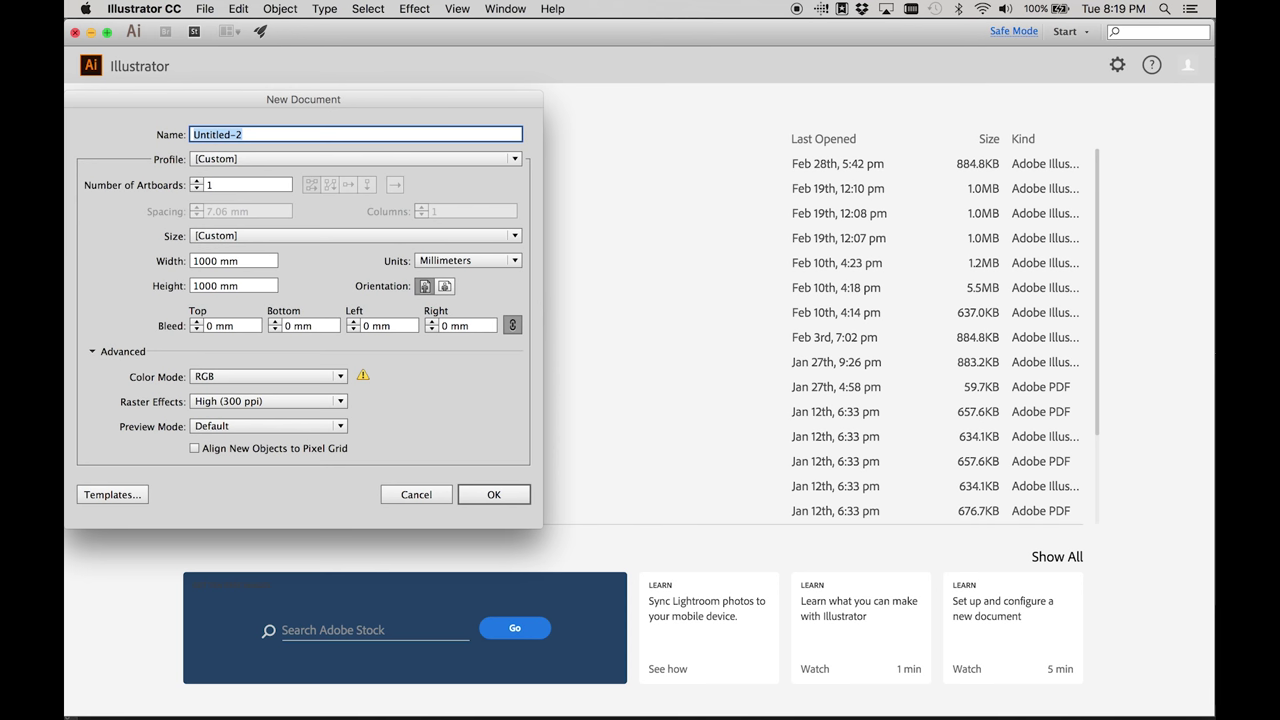
pyautogui.click(494, 492)
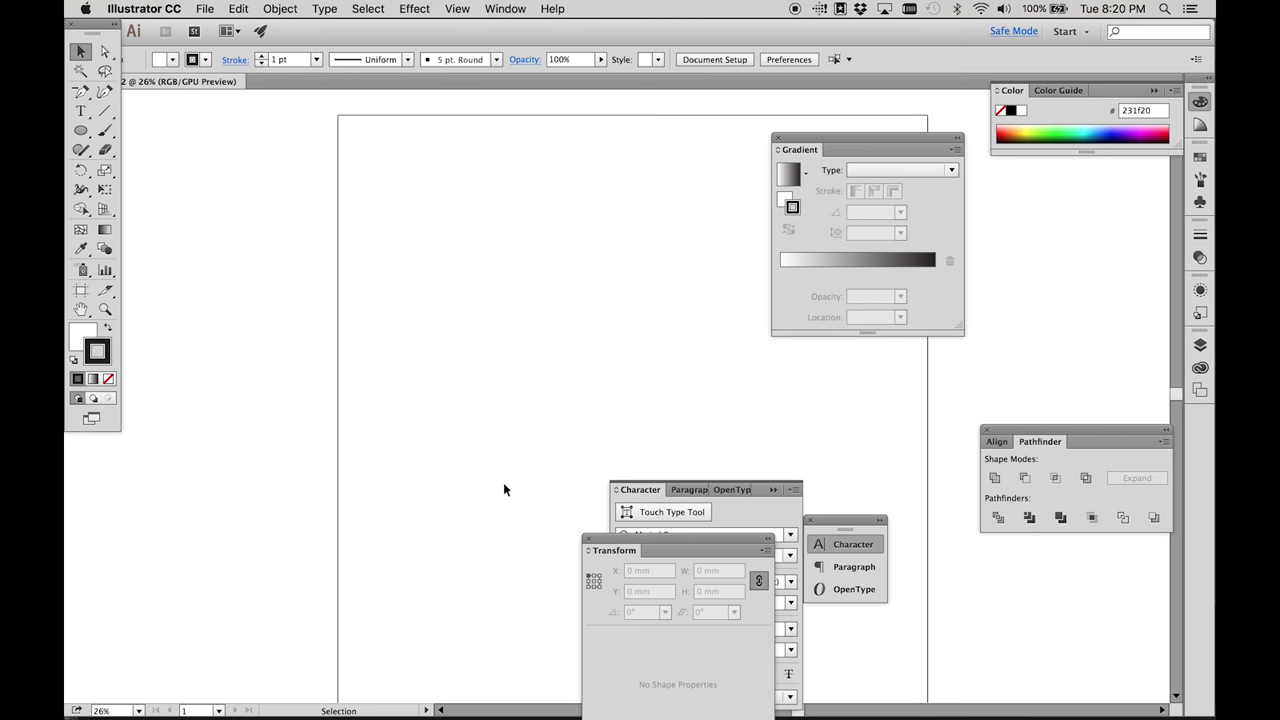
pyautogui.moveTo(571, 271); pyautogui.dragTo(423, 260)
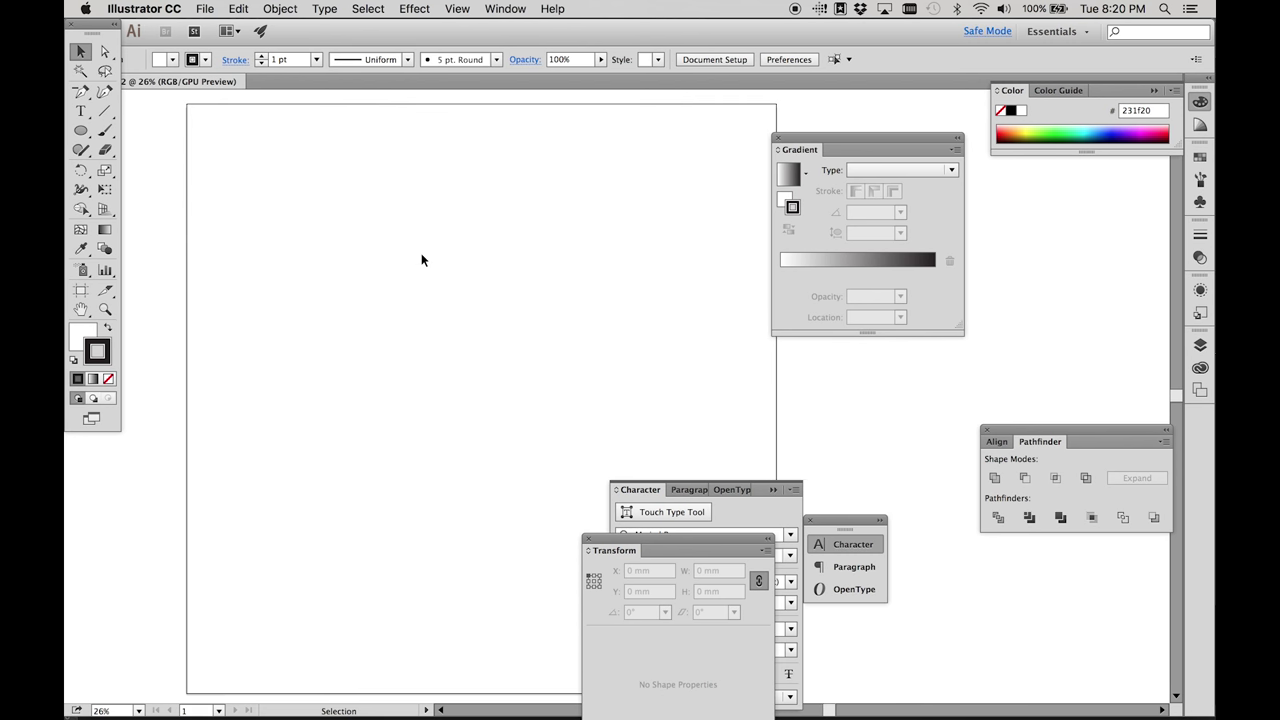
# Draw a thin rectangle bar filled black with no stroke, then resize its height
pyautogui.press('m')
pyautogui.moveTo(309, 353)
pyautogui.mouseDown()
pyautogui.moveTo(600, 400)
pyautogui.moveTo(632, 377)
pyautogui.mouseUp()
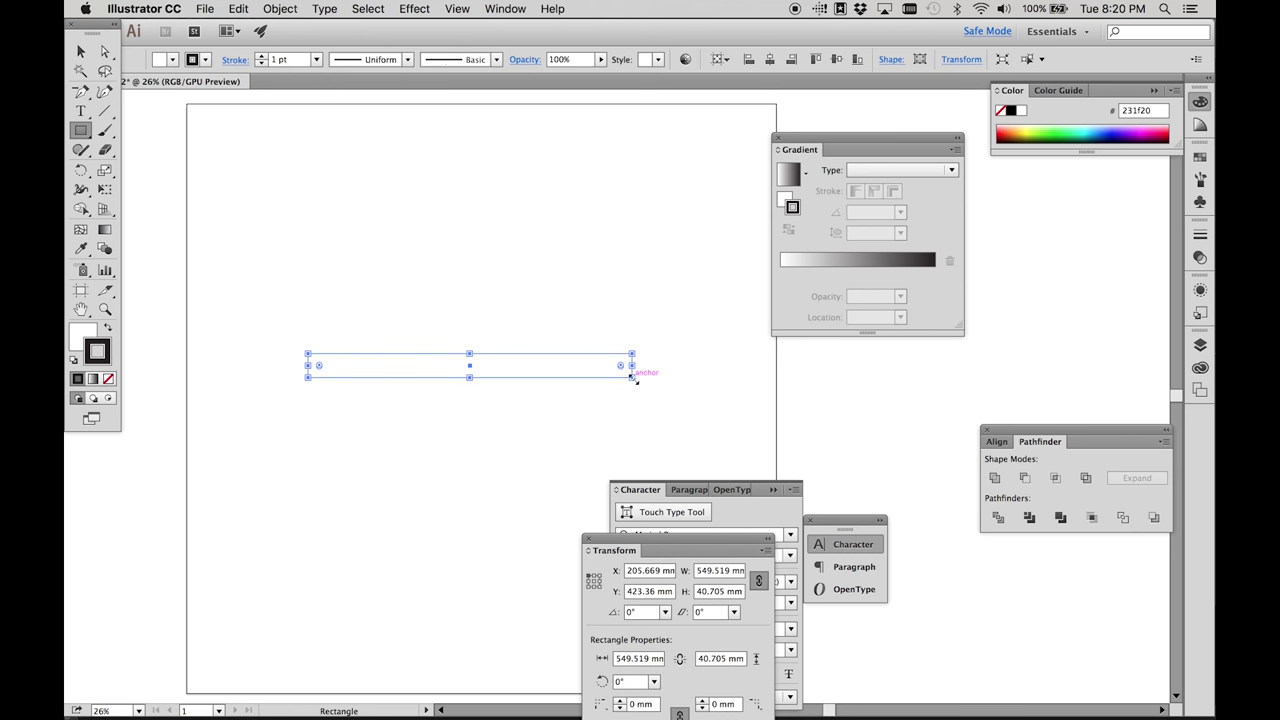
pyautogui.hotkey('shift', 'x')
pyautogui.press('/')
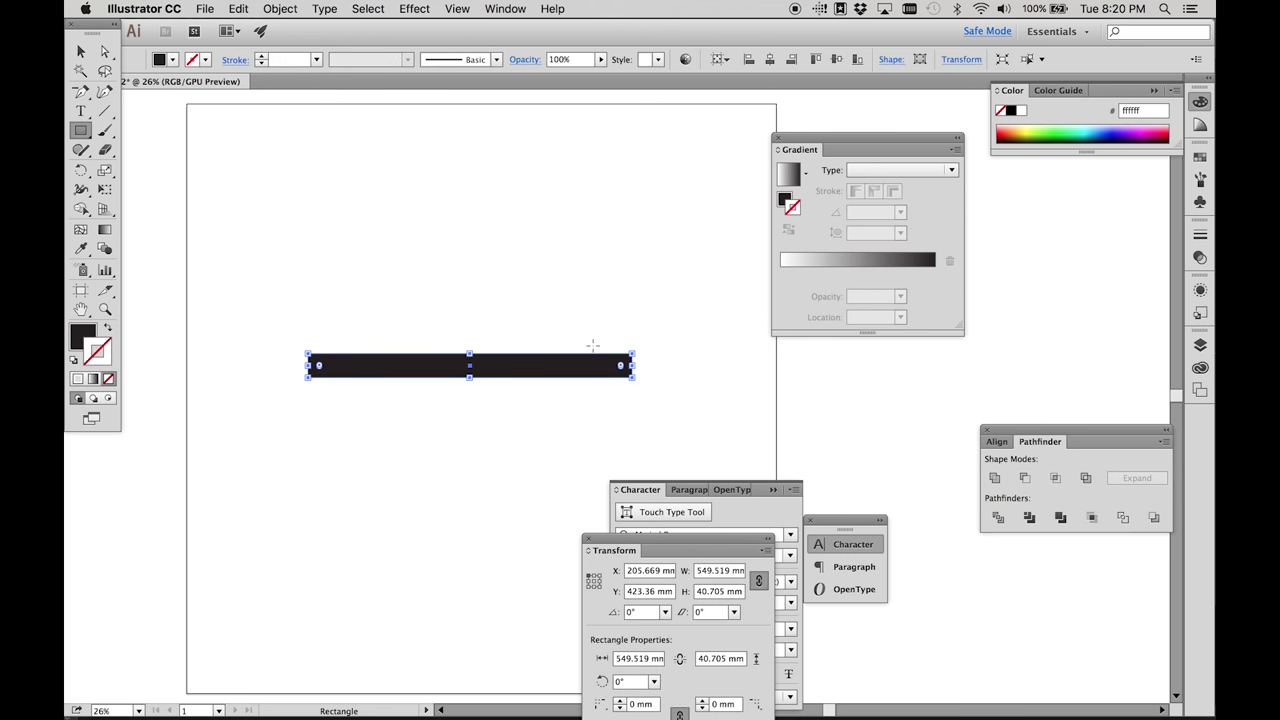
pyautogui.press('v')
pyautogui.click(567, 323)
pyautogui.click(531, 373)
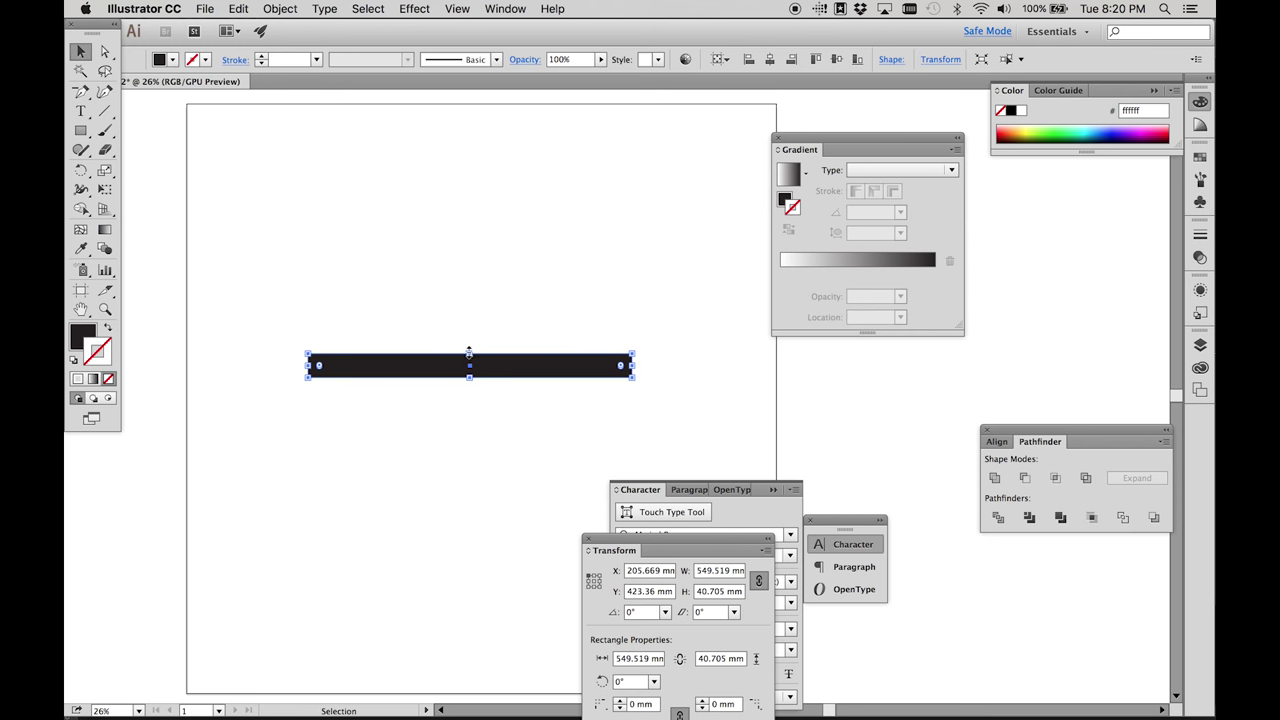
pyautogui.moveTo(469, 353); pyautogui.dragTo(474, 212)
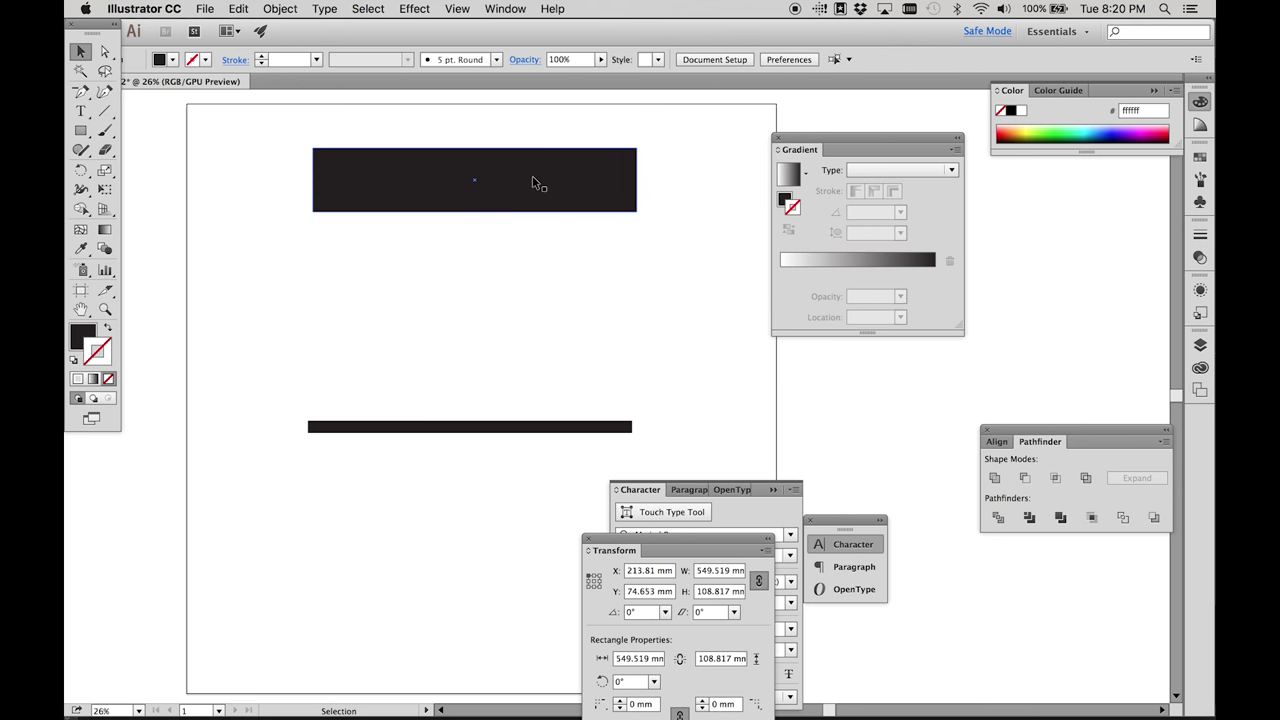
# Move the thin bar further down and select it together with the top rectangle
pyautogui.press('super+Tab')
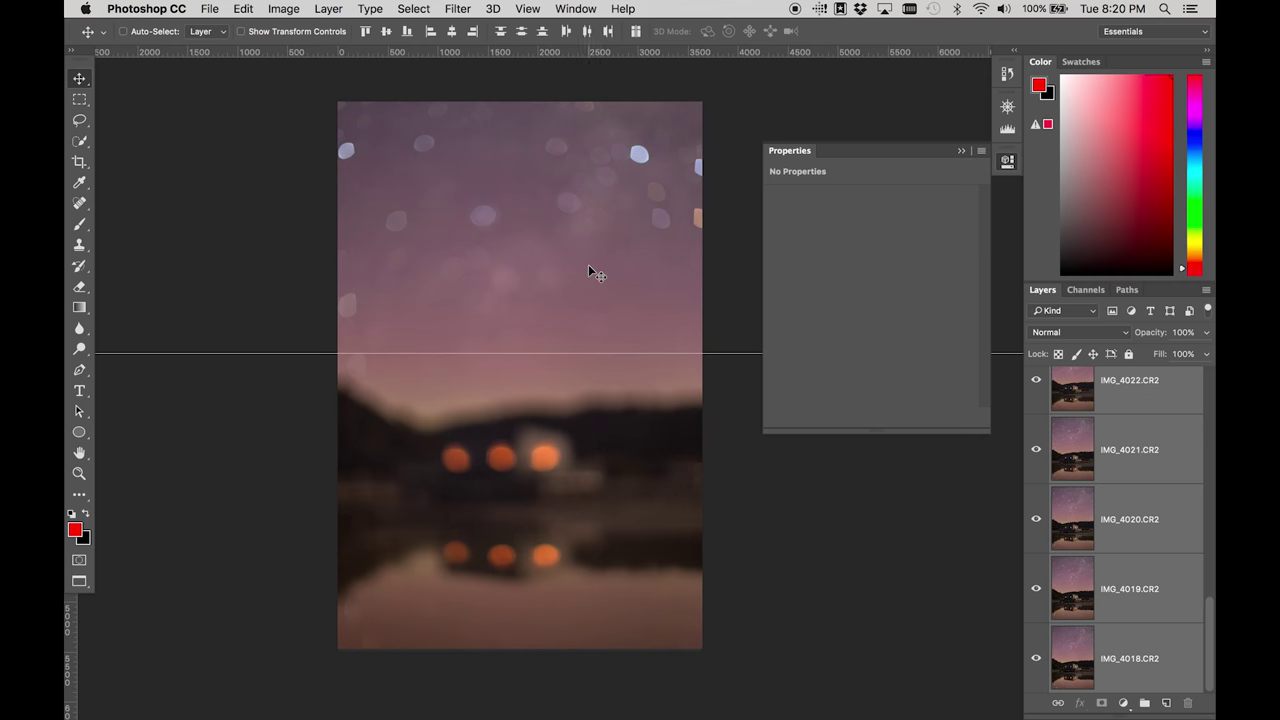
pyautogui.press('super+Tab')
pyautogui.press('super+Tab')
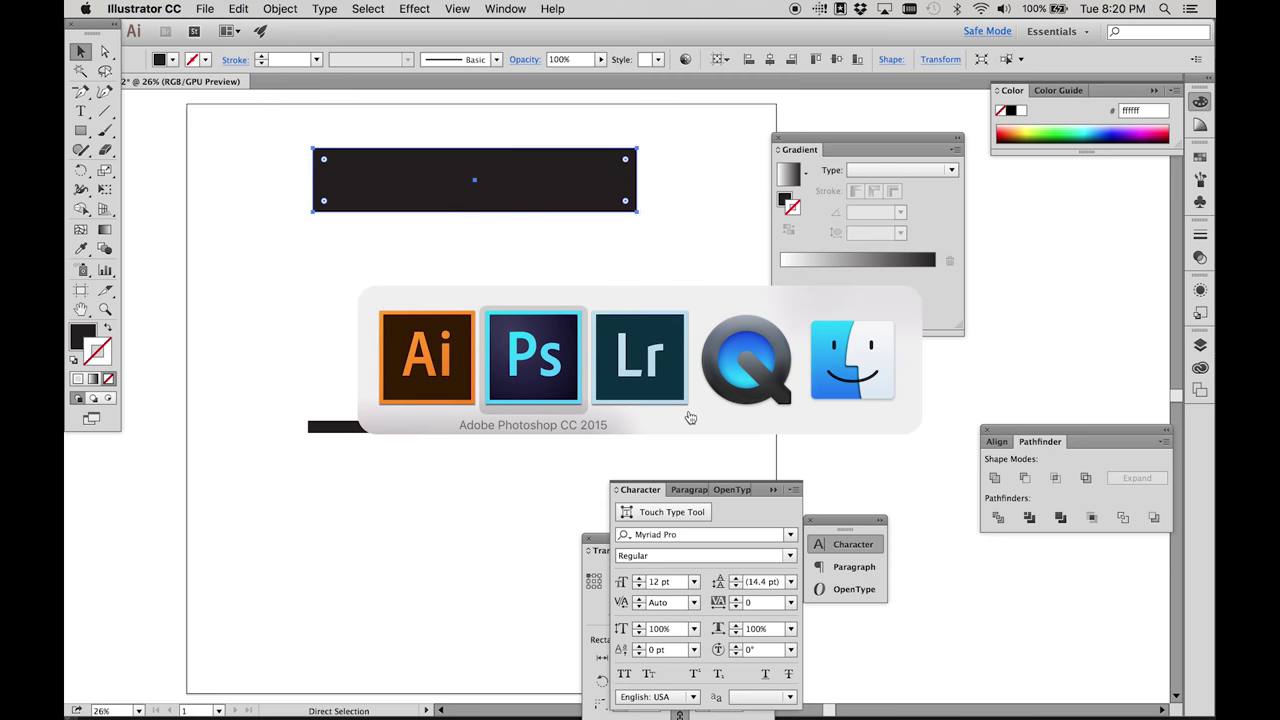
pyautogui.press('super+Tab')
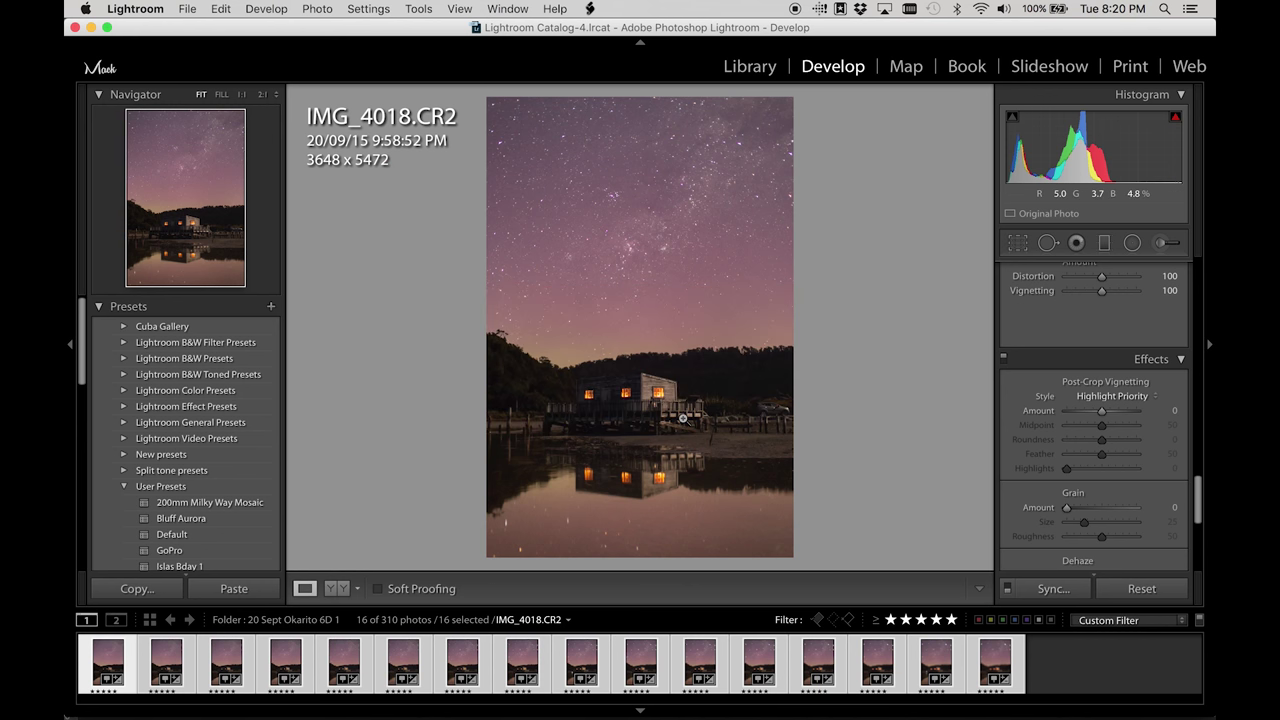
pyautogui.press('super+Tab')
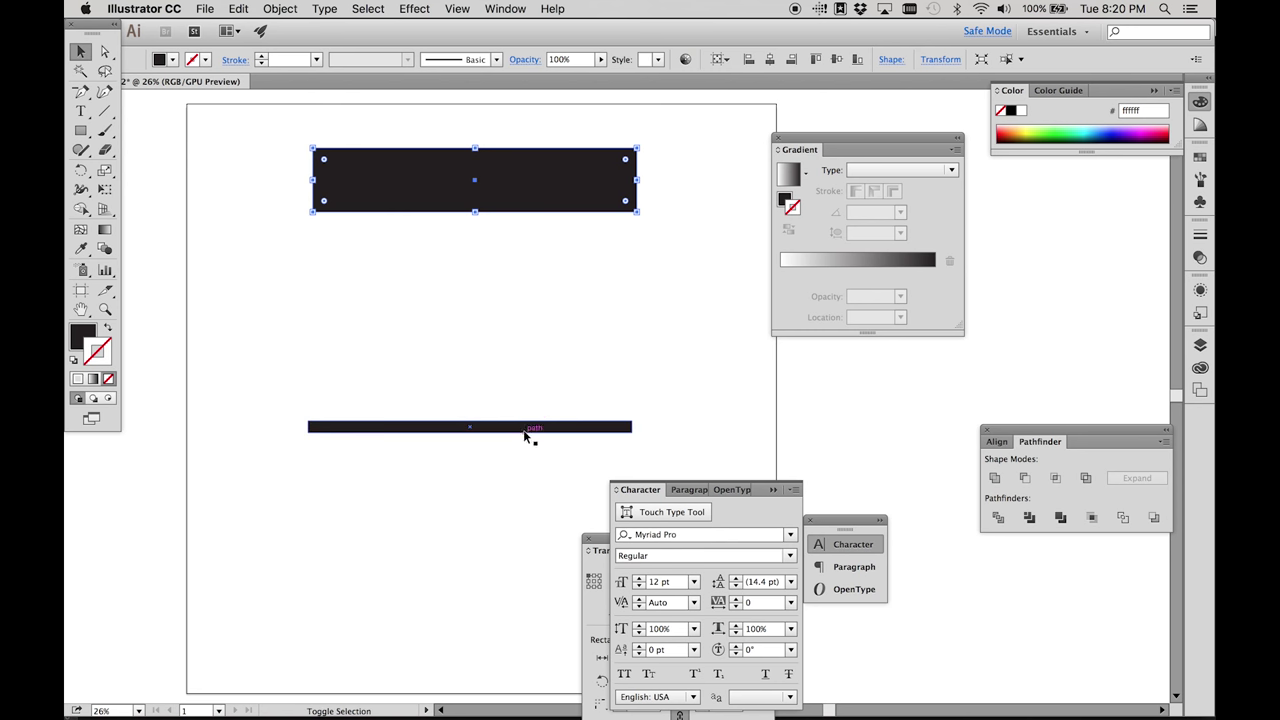
pyautogui.click(528, 428)
pyautogui.moveTo(523, 434); pyautogui.dragTo(523, 470)
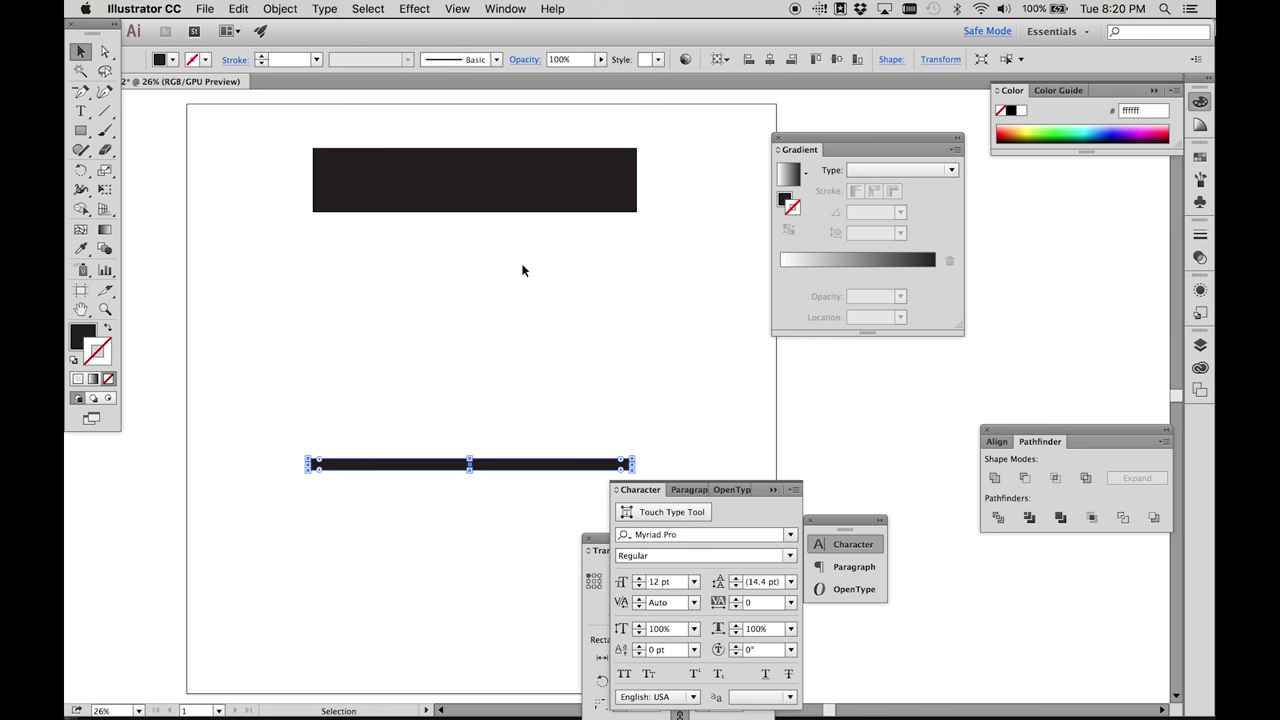
pyautogui.keyDown('shift'); pyautogui.click(517, 195); pyautogui.keyUp('shift')
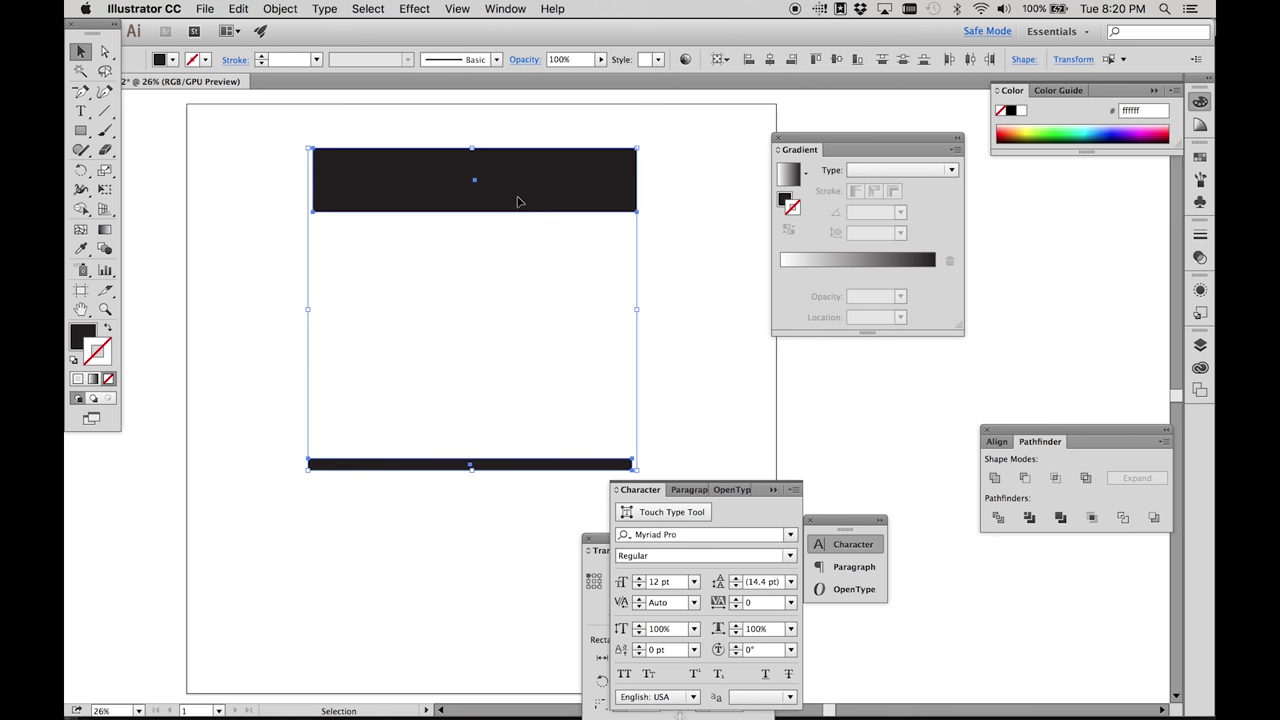
# Blend the two bars using Specified Steps set to 14
pyautogui.press('a')
pyautogui.press('super+alt+b')
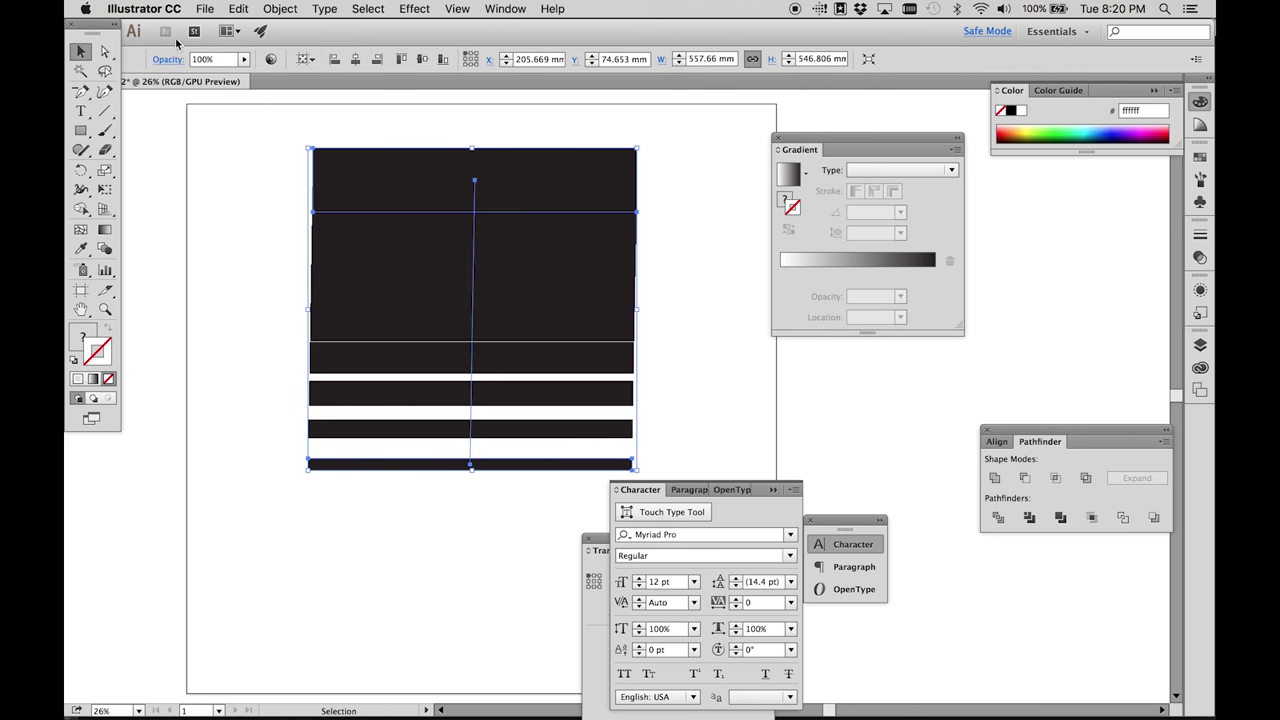
pyautogui.click(280, 8)
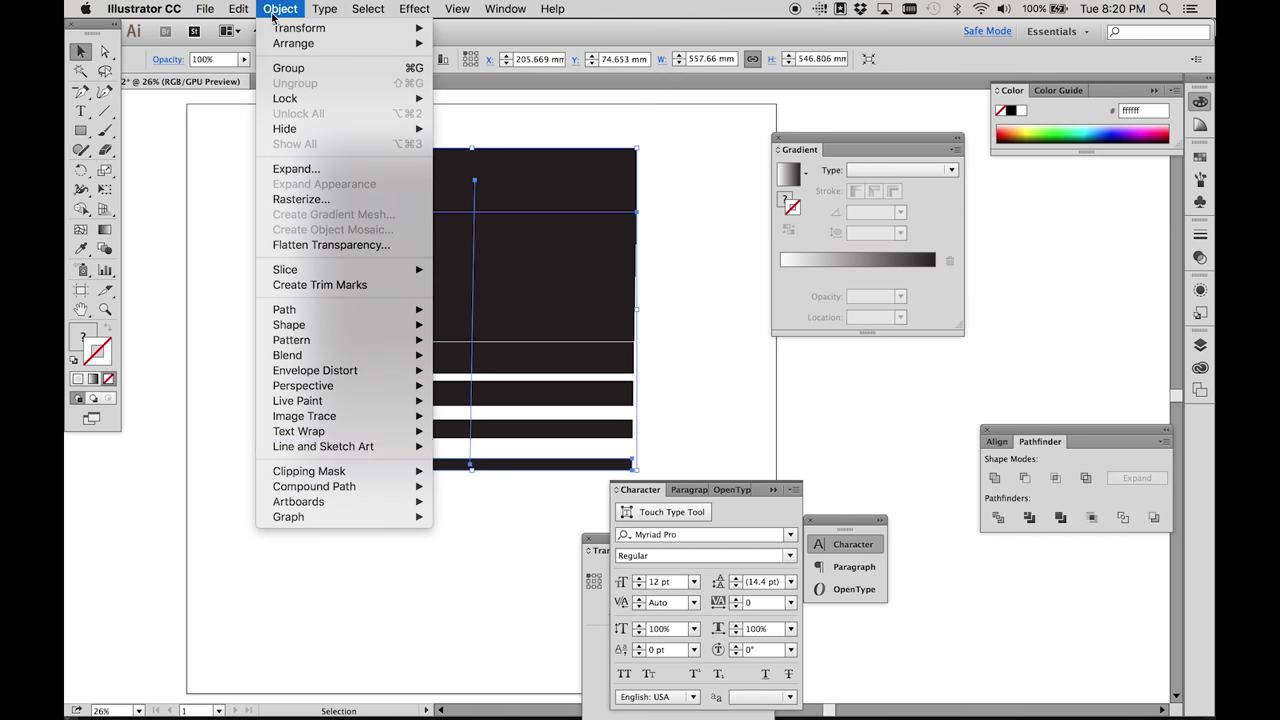
pyautogui.moveTo(301, 354)
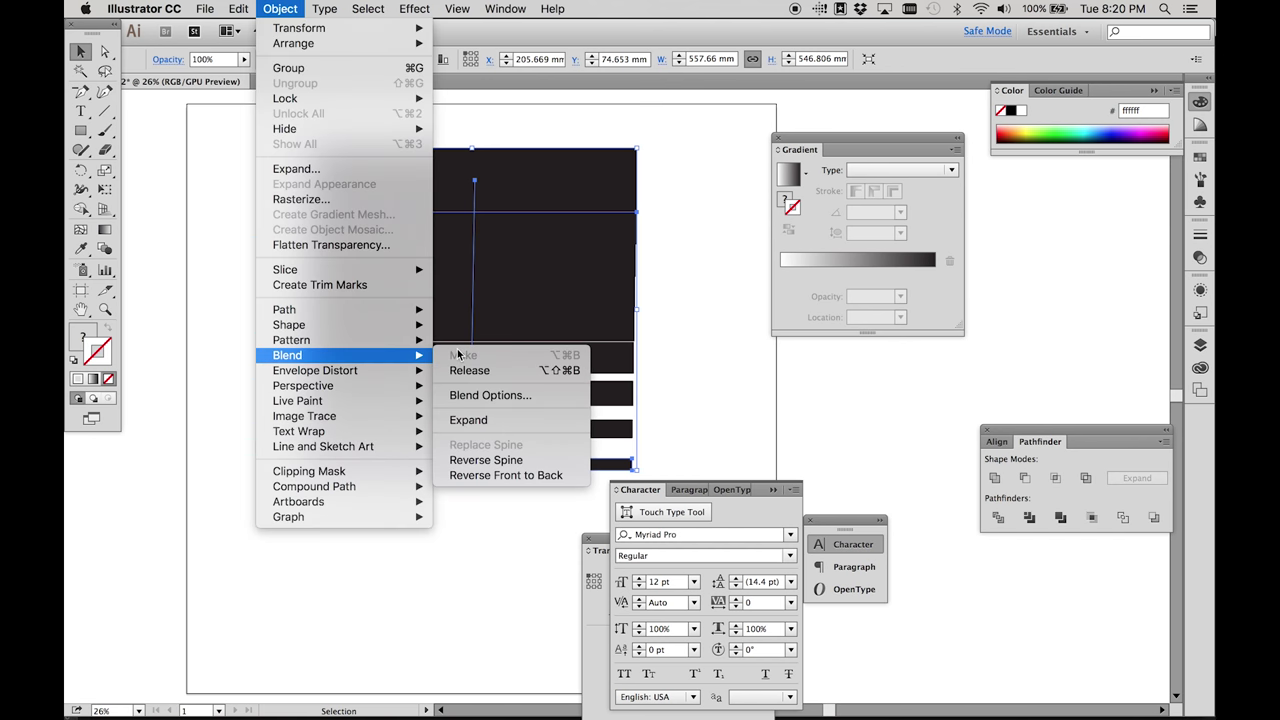
pyautogui.click(480, 394)
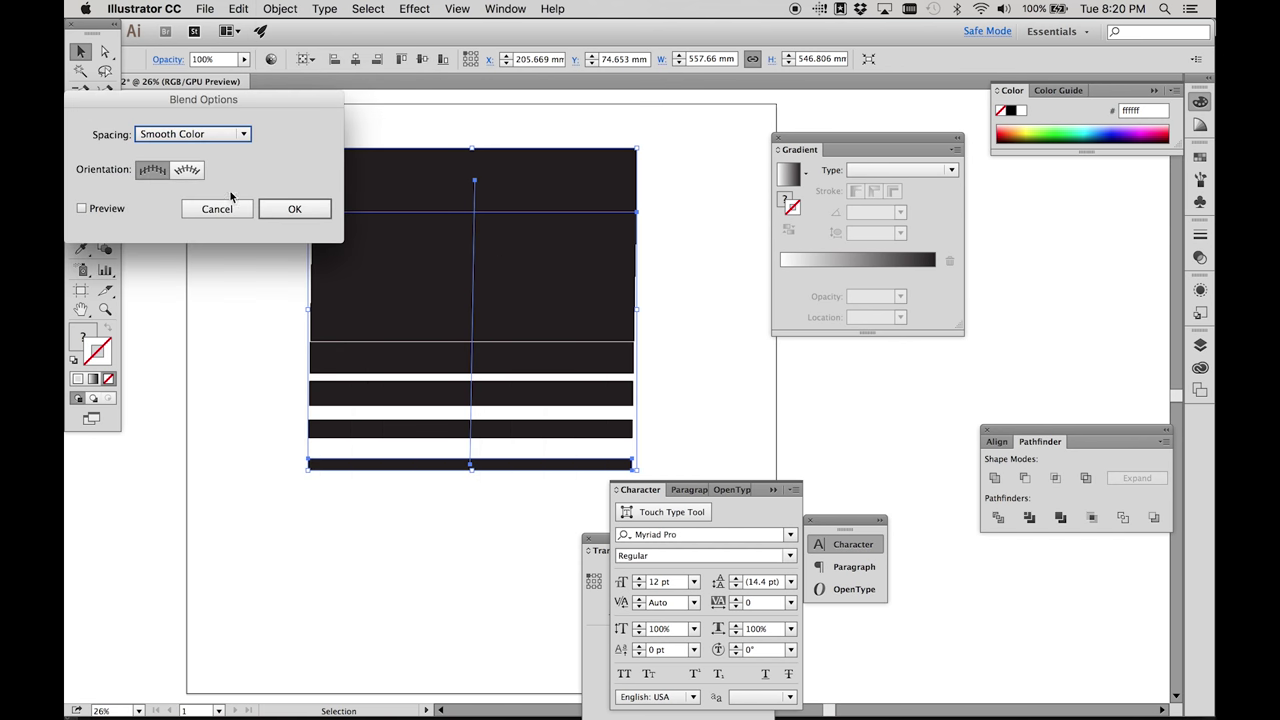
pyautogui.click(200, 134)
pyautogui.click(185, 160)
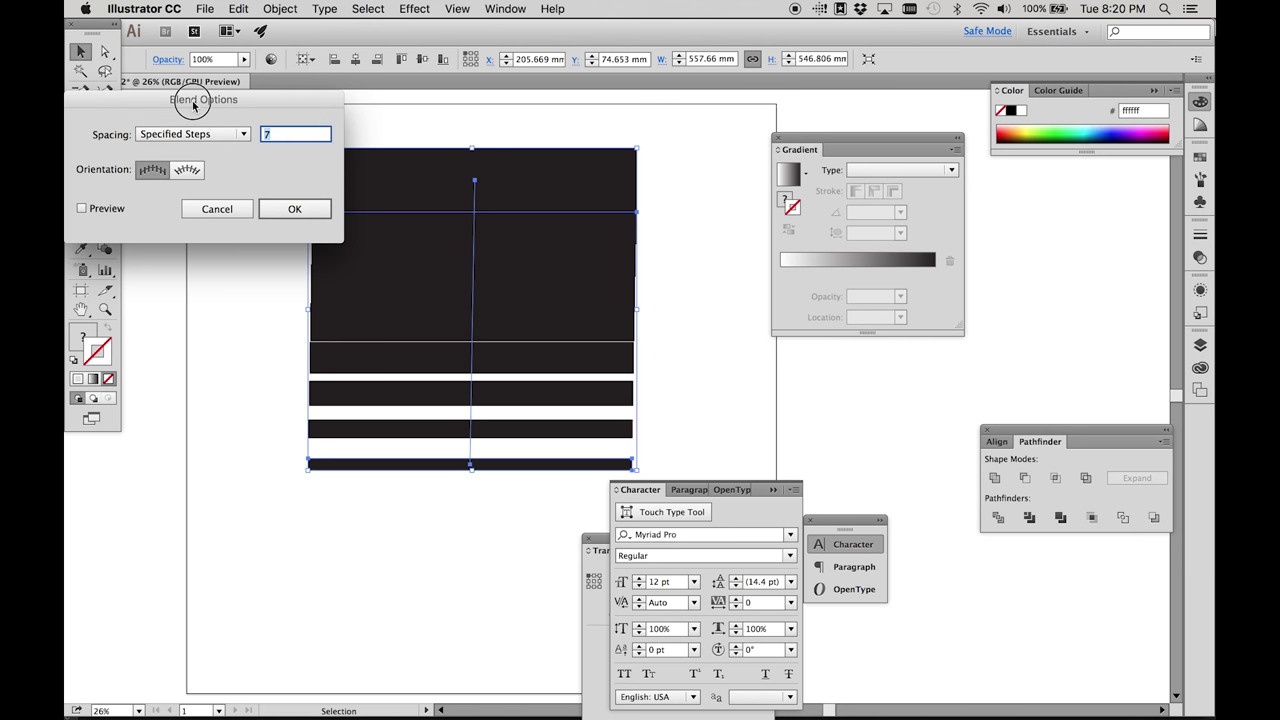
pyautogui.moveTo(193, 105); pyautogui.dragTo(435, 175)
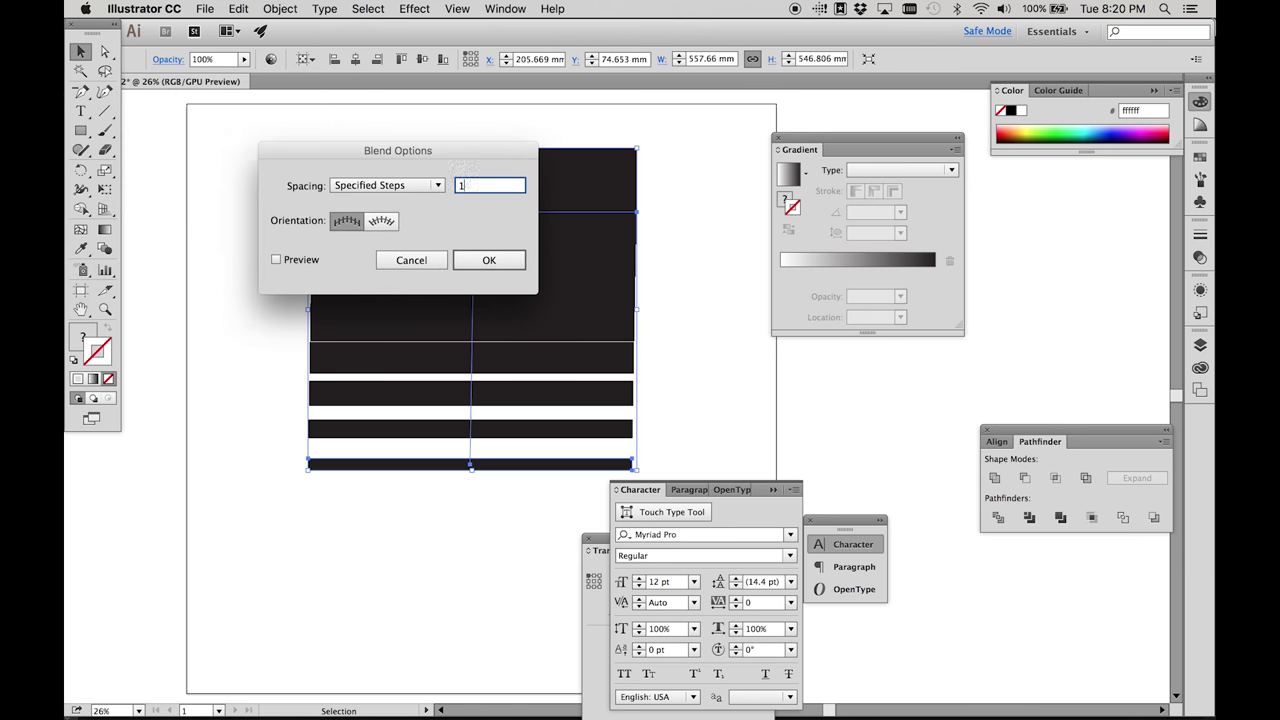
pyautogui.write('14')
pyautogui.click(487, 261)
pyautogui.click(671, 286)
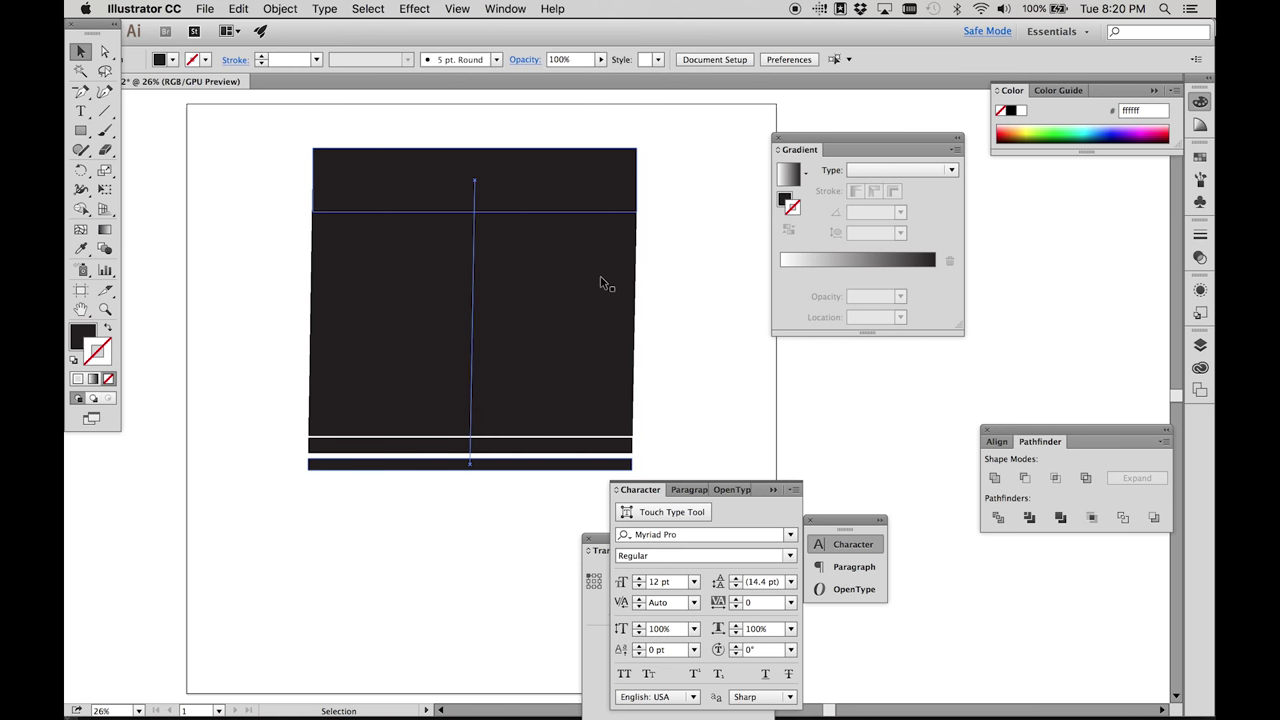
pyautogui.click(597, 281)
# Expand the blend into separate black stripes
pyautogui.moveTo(520, 302); pyautogui.dragTo(483, 296)
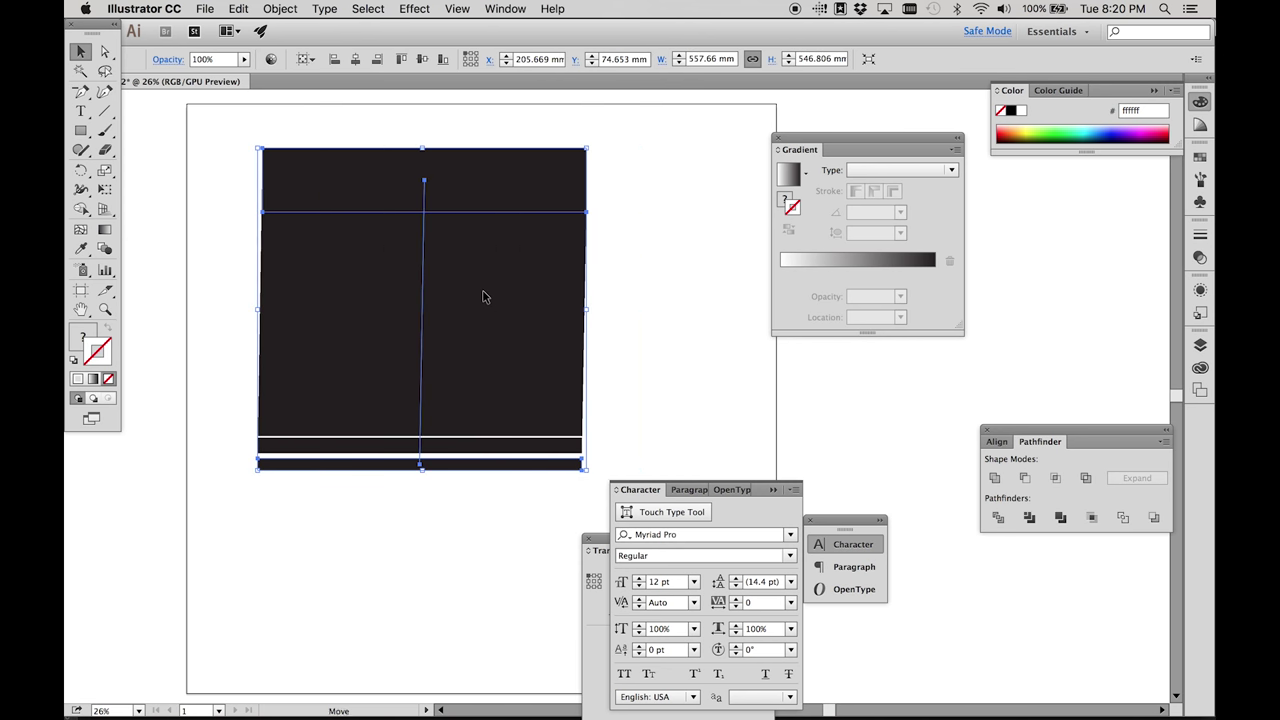
pyautogui.click(278, 9)
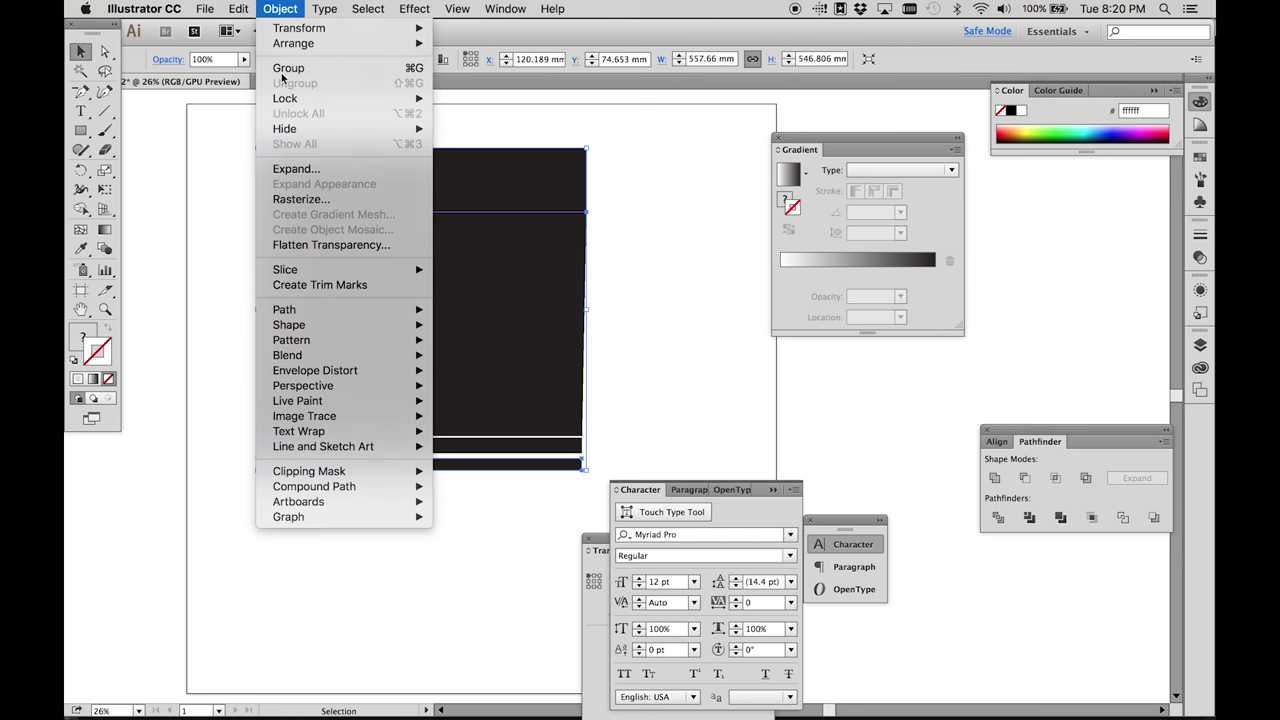
pyautogui.click(296, 168)
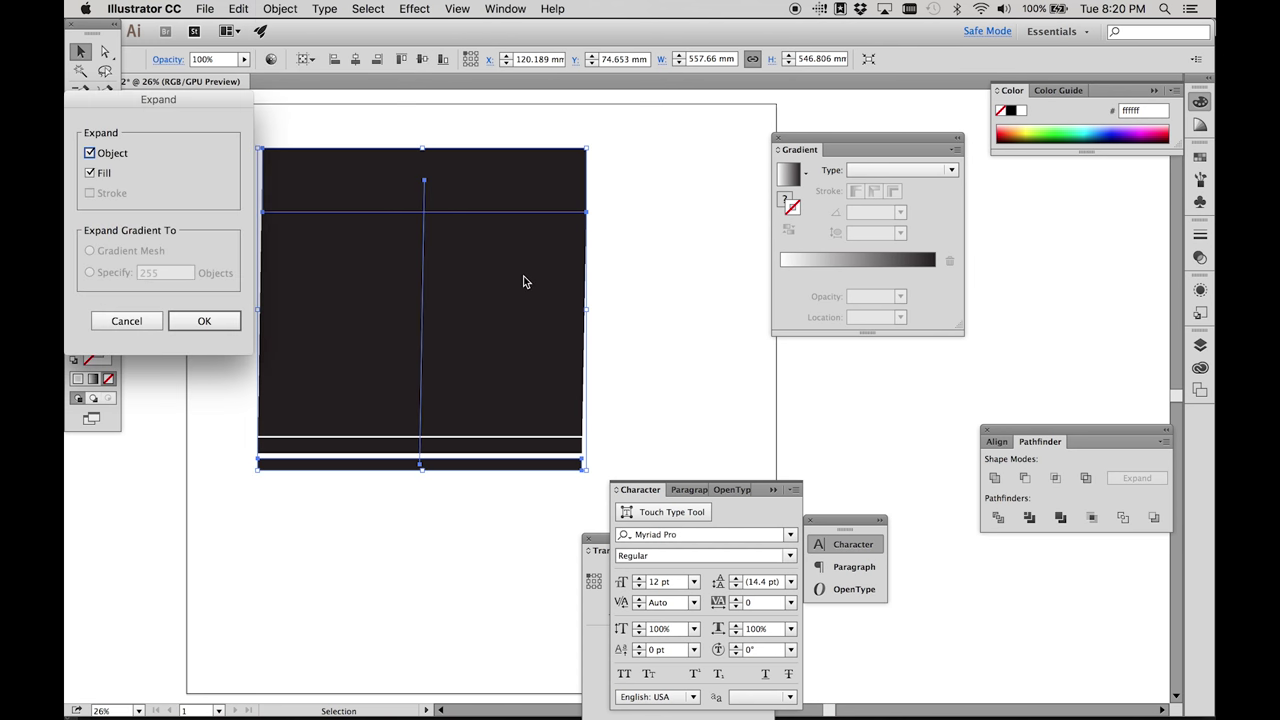
pyautogui.click(196, 320)
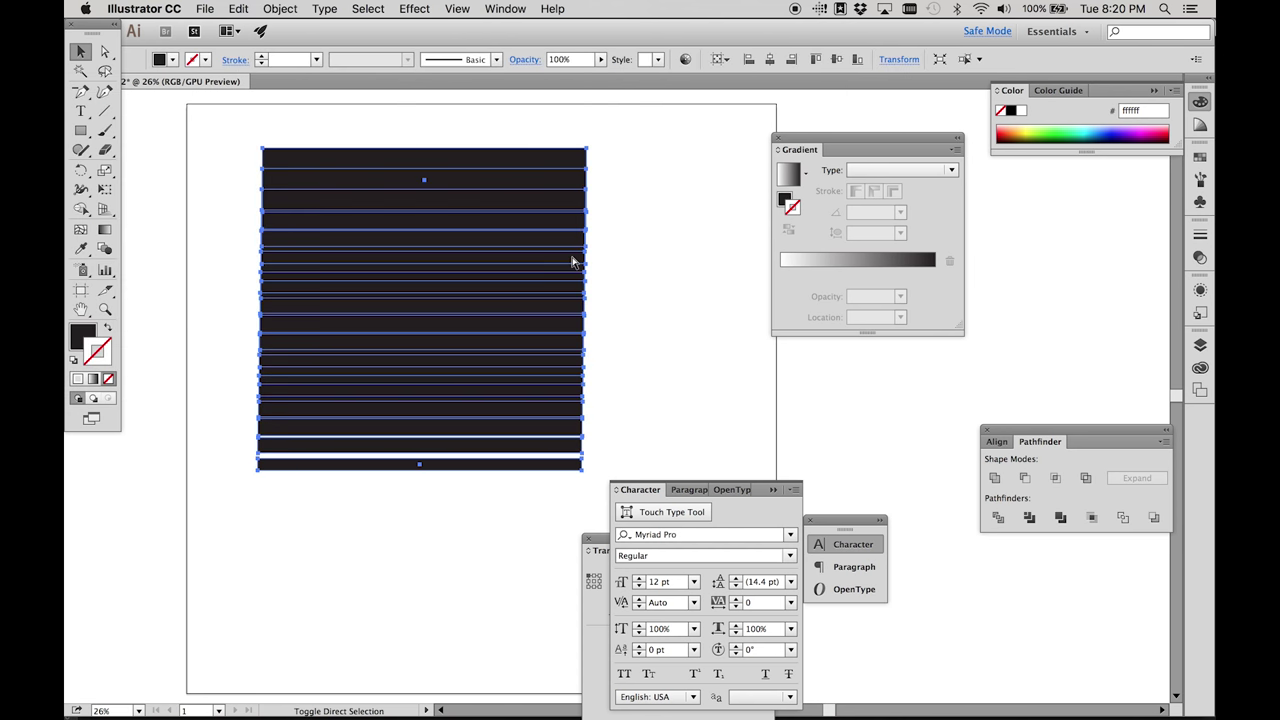
pyautogui.click(660, 257)
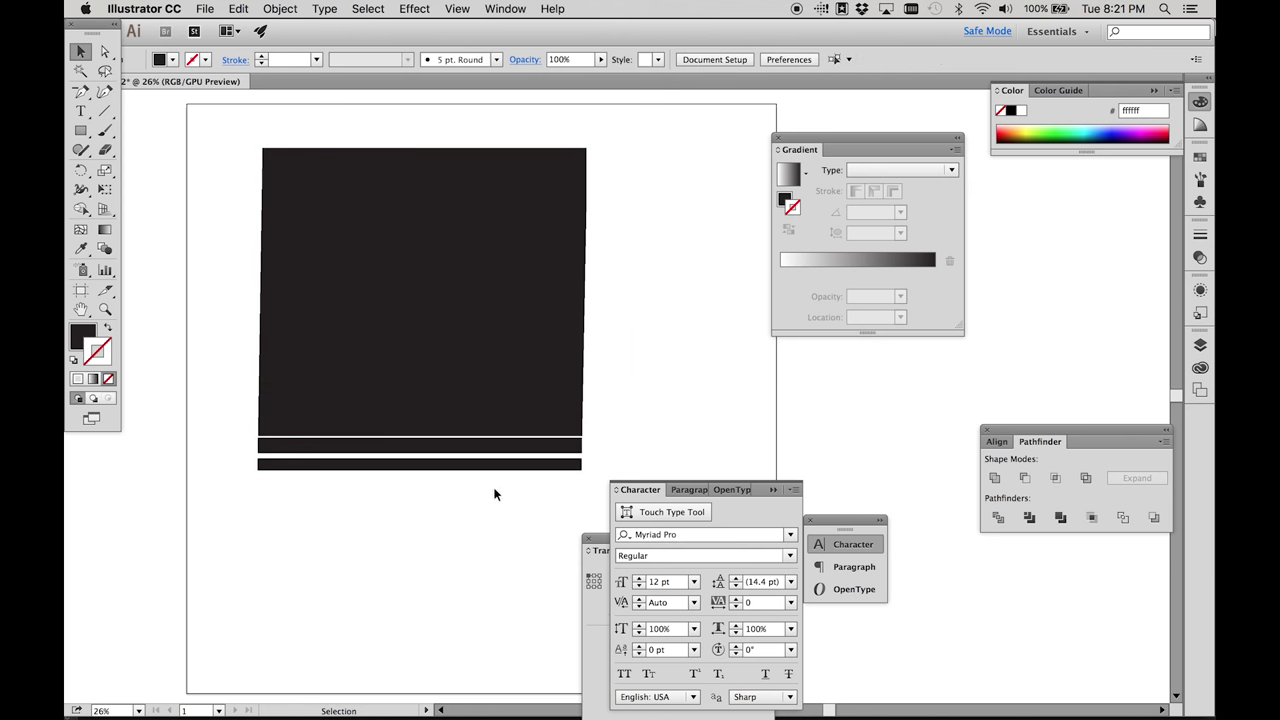
# Move the bottom stripe down and distribute all stripes to the key object with 0 mm spacing
pyautogui.moveTo(486, 462); pyautogui.dragTo(486, 647)
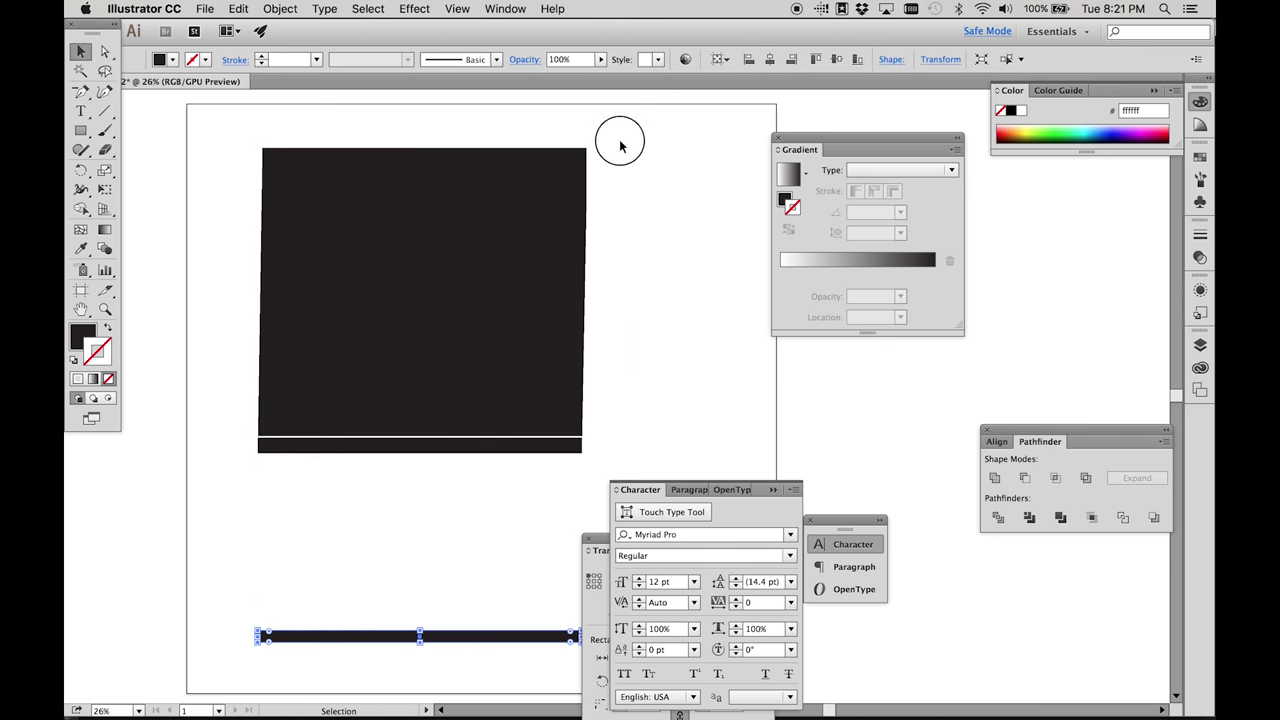
pyautogui.press('super+a')
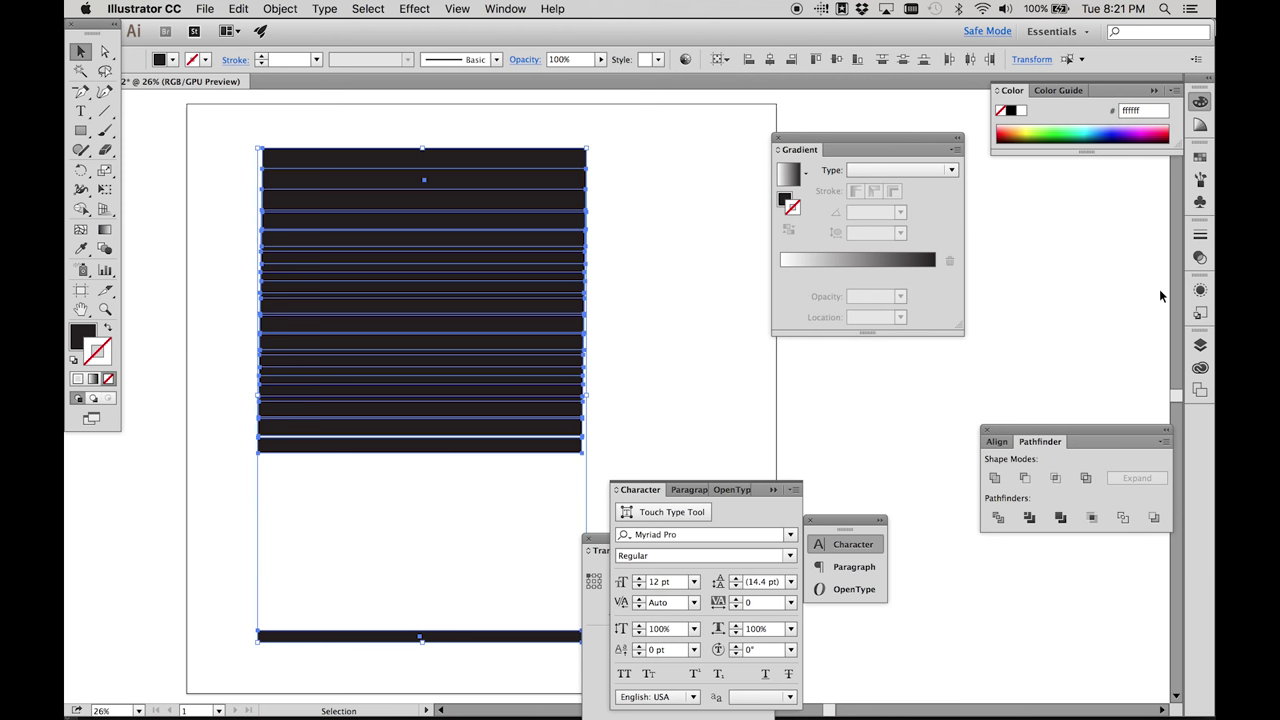
pyautogui.click(997, 443)
pyautogui.click(1149, 567)
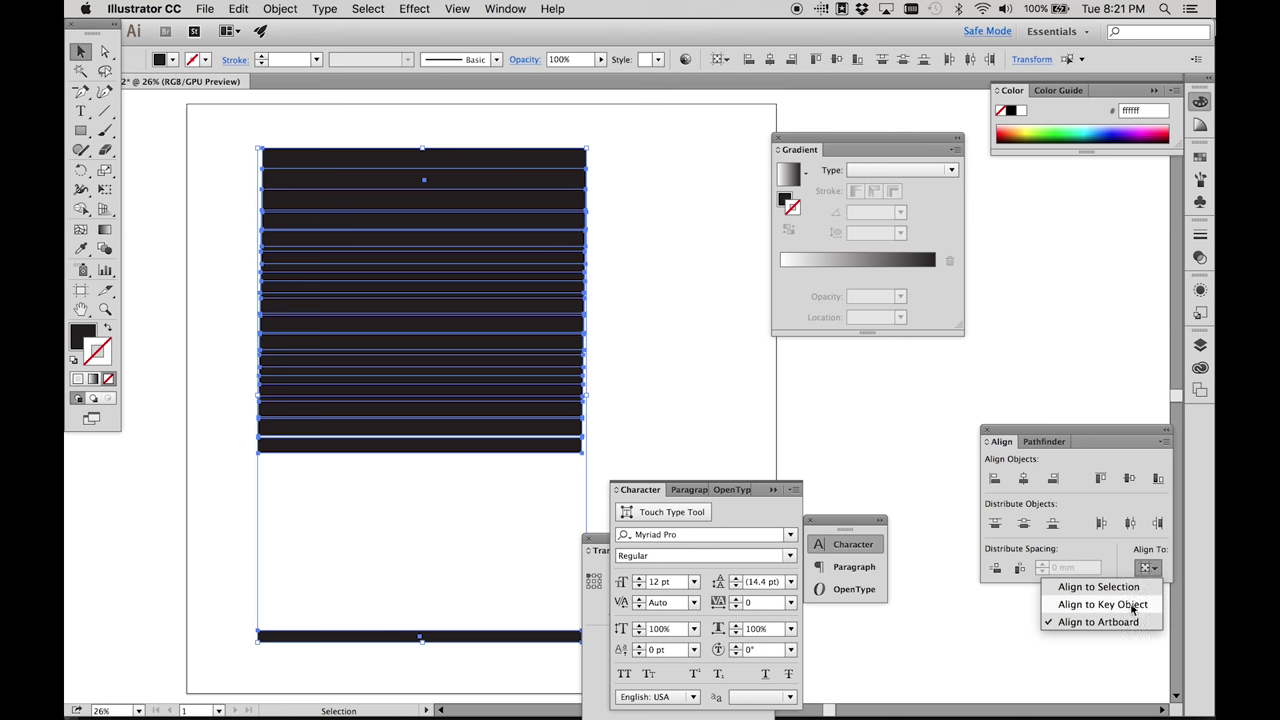
pyautogui.click(1133, 604)
pyautogui.click(995, 567)
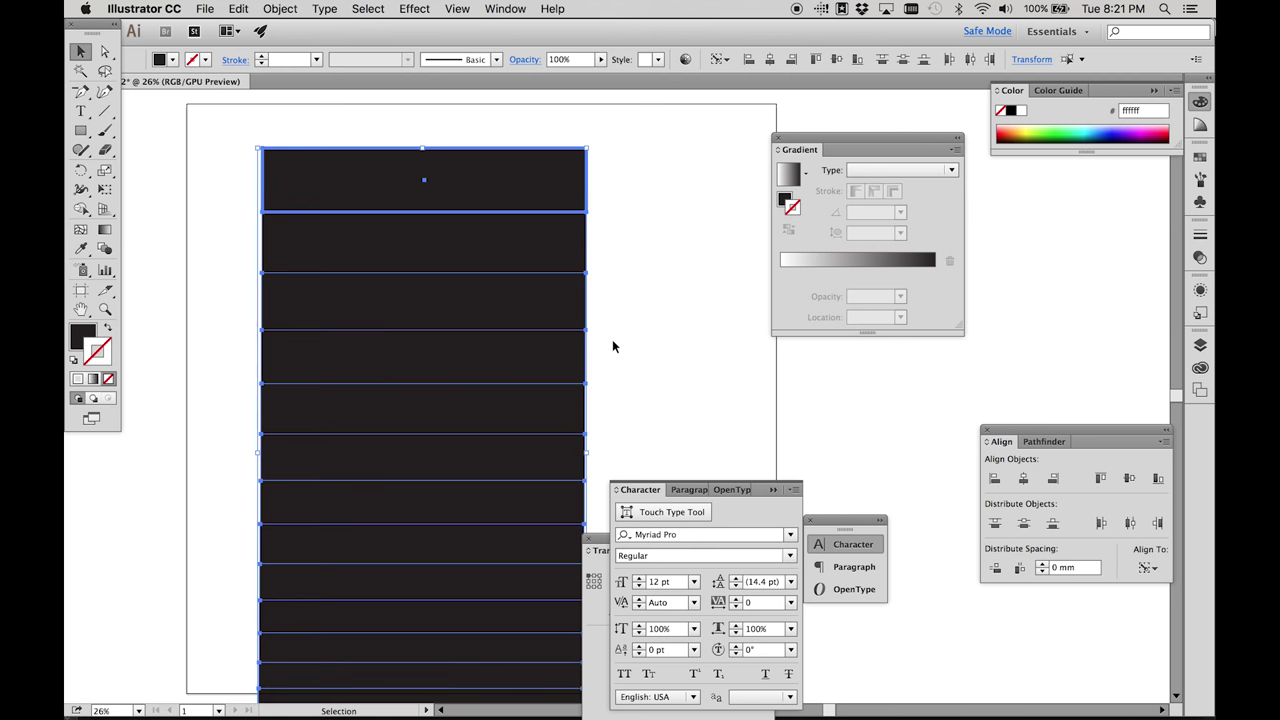
# Align and compress the bar stack shorter, then shift every other bar to the right
pyautogui.click(769, 59)
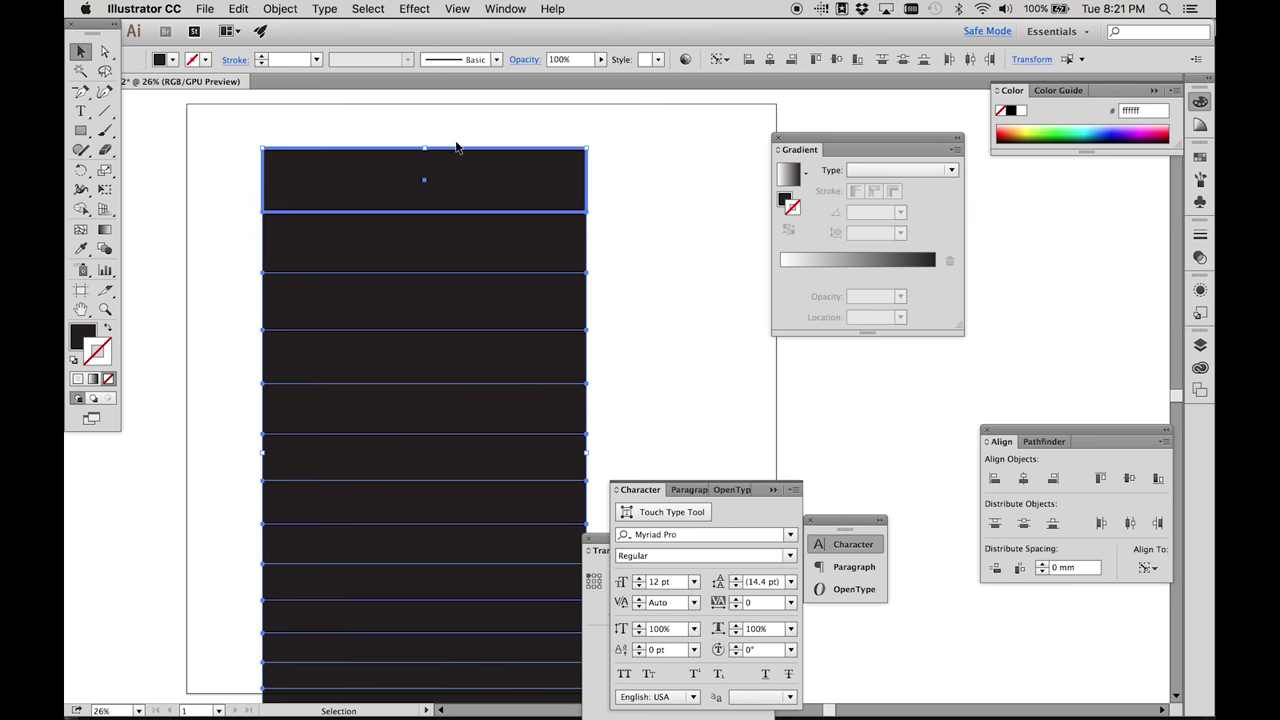
pyautogui.moveTo(428, 152); pyautogui.dragTo(424, 227)
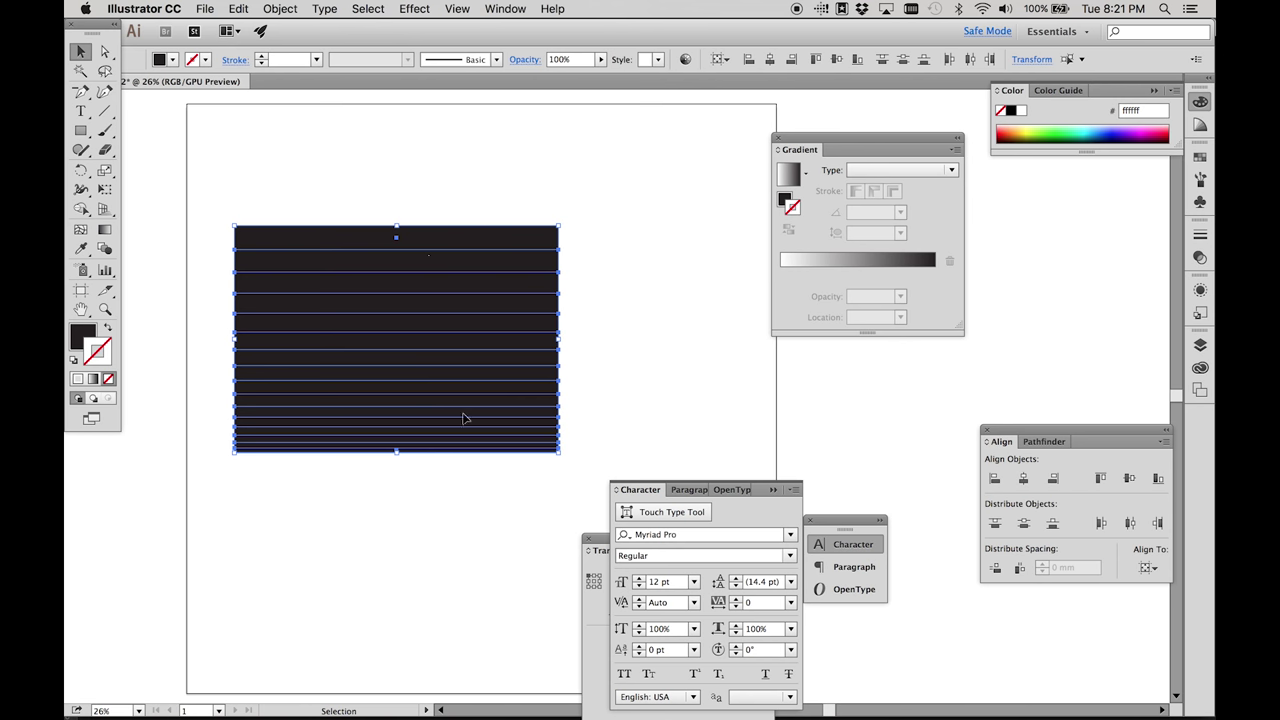
pyautogui.click(625, 259)
pyautogui.click(531, 261)
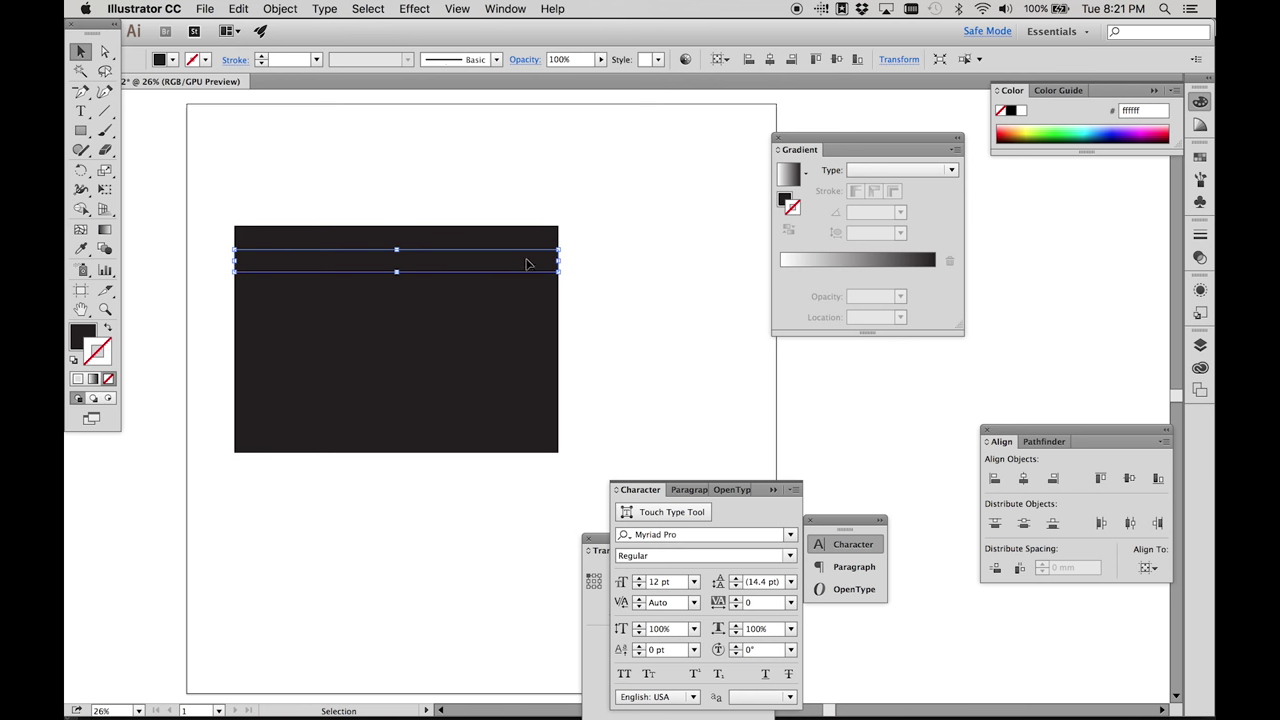
pyautogui.keyDown('shift'); pyautogui.click(530, 282); pyautogui.keyUp('shift')
pyautogui.keyDown('shift'); pyautogui.click(531, 305); pyautogui.keyUp('shift')
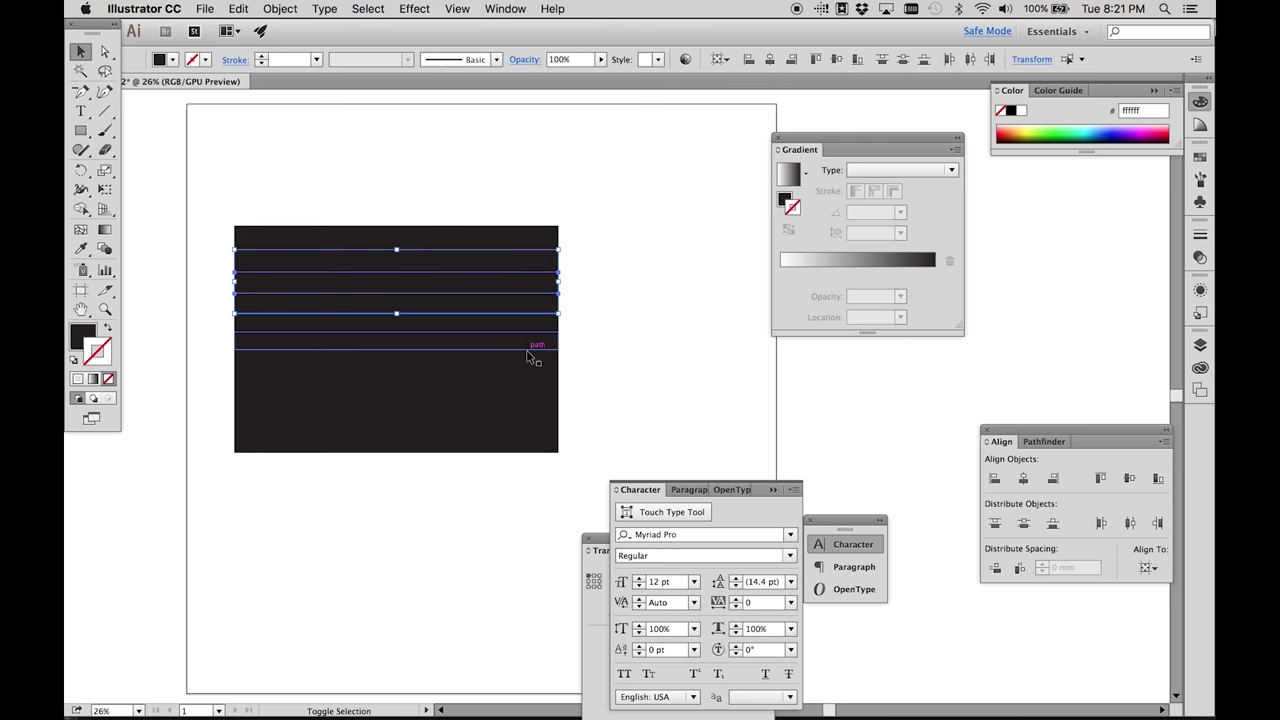
pyautogui.keyDown('shift'); pyautogui.click(531, 343); pyautogui.keyUp('shift')
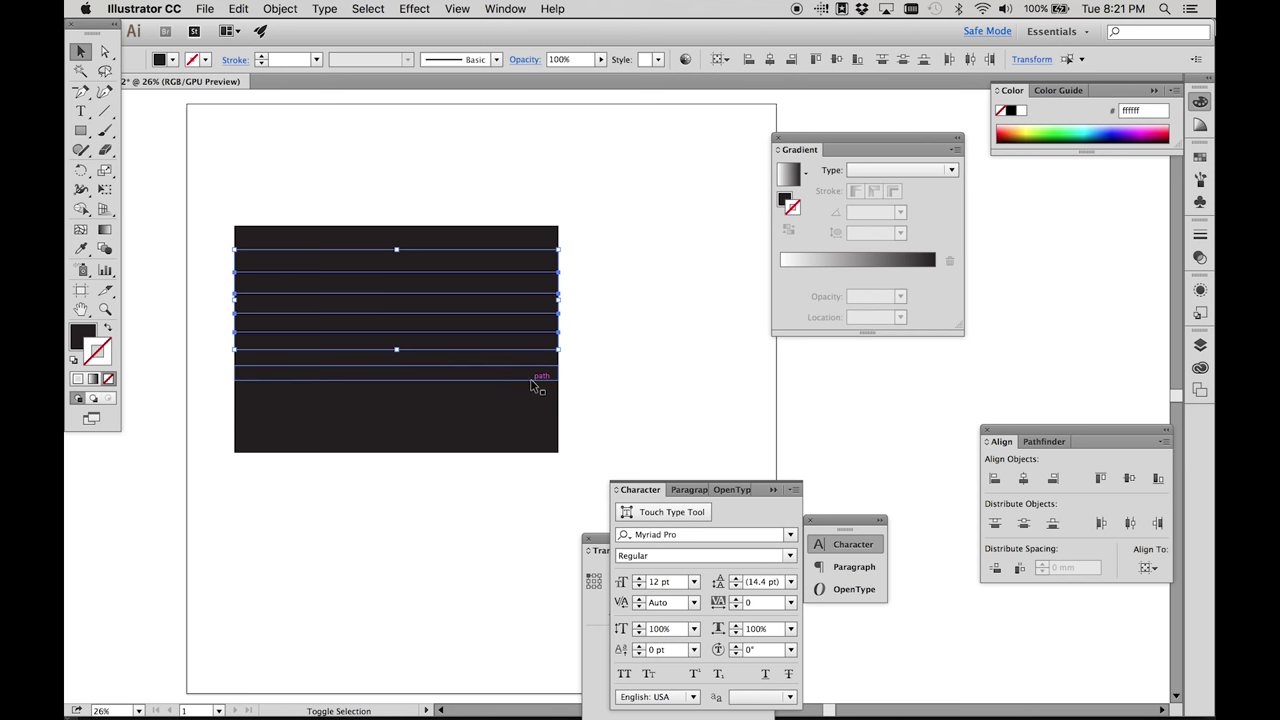
pyautogui.keyDown('shift'); pyautogui.click(531, 378); pyautogui.keyUp('shift')
pyautogui.keyDown('shift'); pyautogui.click(531, 402); pyautogui.keyUp('shift')
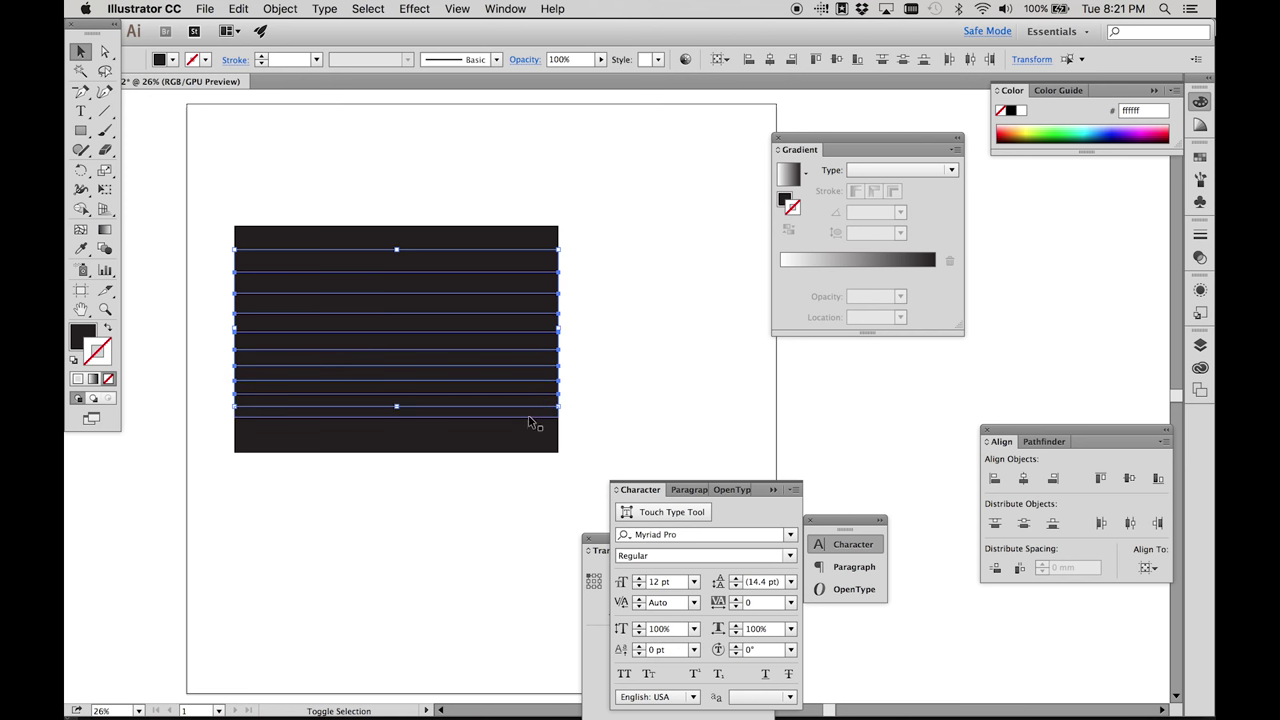
pyautogui.keyDown('shift'); pyautogui.click(531, 432); pyautogui.keyUp('shift')
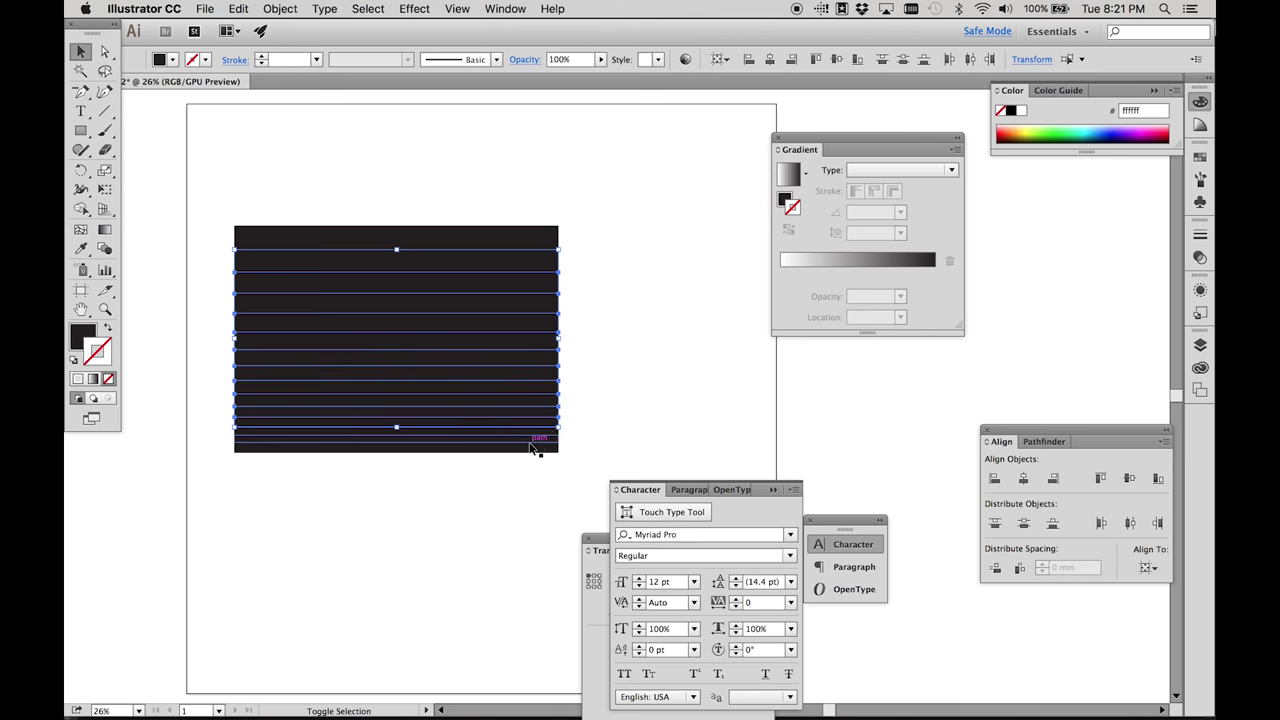
pyautogui.moveTo(533, 441); pyautogui.dragTo(562, 448)
# Rotate the whole bar stack upside down so the thinnest bars sit on top
pyautogui.click(634, 209)
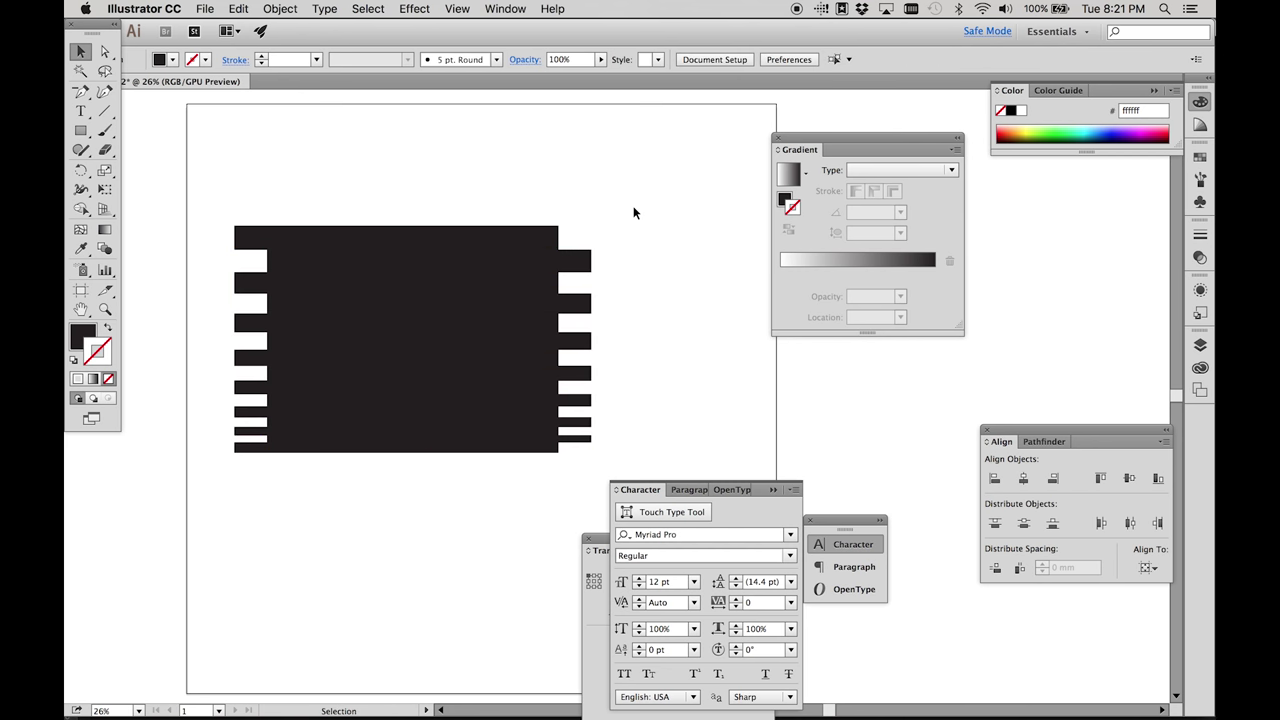
pyautogui.moveTo(214, 488); pyautogui.dragTo(231, 471)
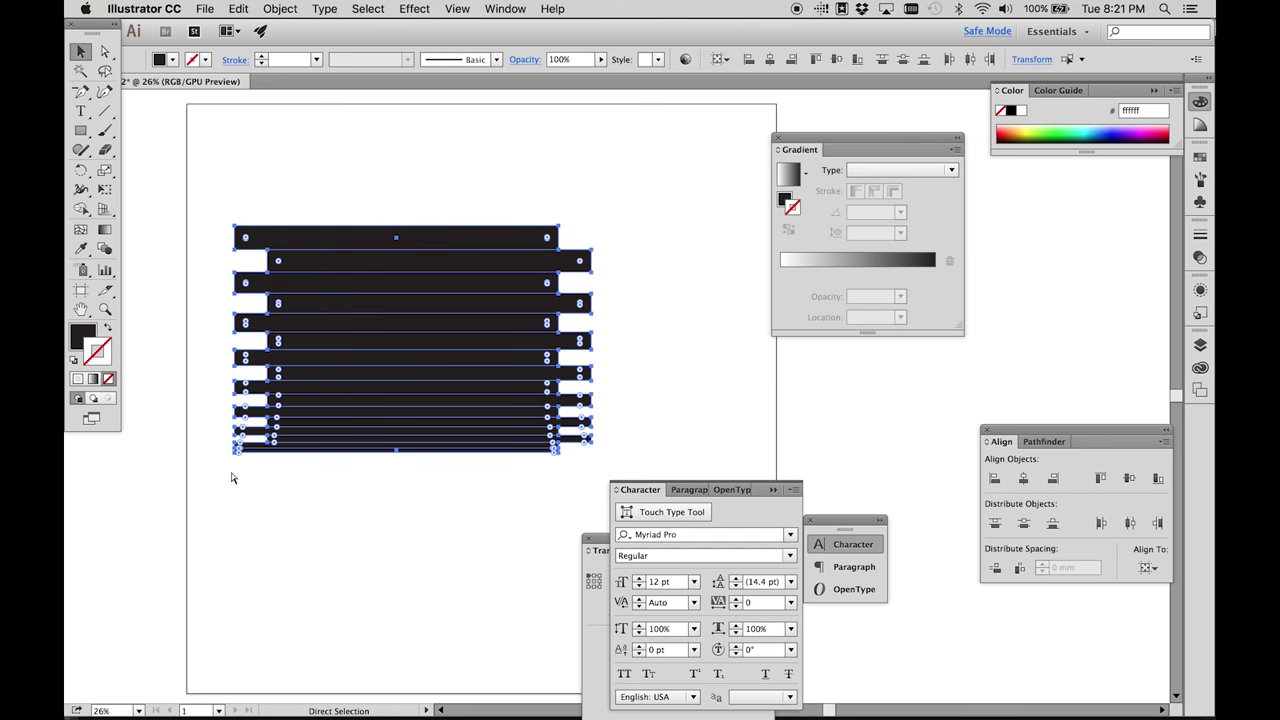
pyautogui.click(361, 211)
pyautogui.moveTo(424, 157); pyautogui.dragTo(191, 506)
pyautogui.press('r')
pyautogui.moveTo(211, 214); pyautogui.dragTo(603, 443)
pyautogui.press('v')
pyautogui.moveTo(657, 166); pyautogui.dragTo(255, 425)
pyautogui.moveTo(531, 226); pyautogui.dragTo(293, 541)
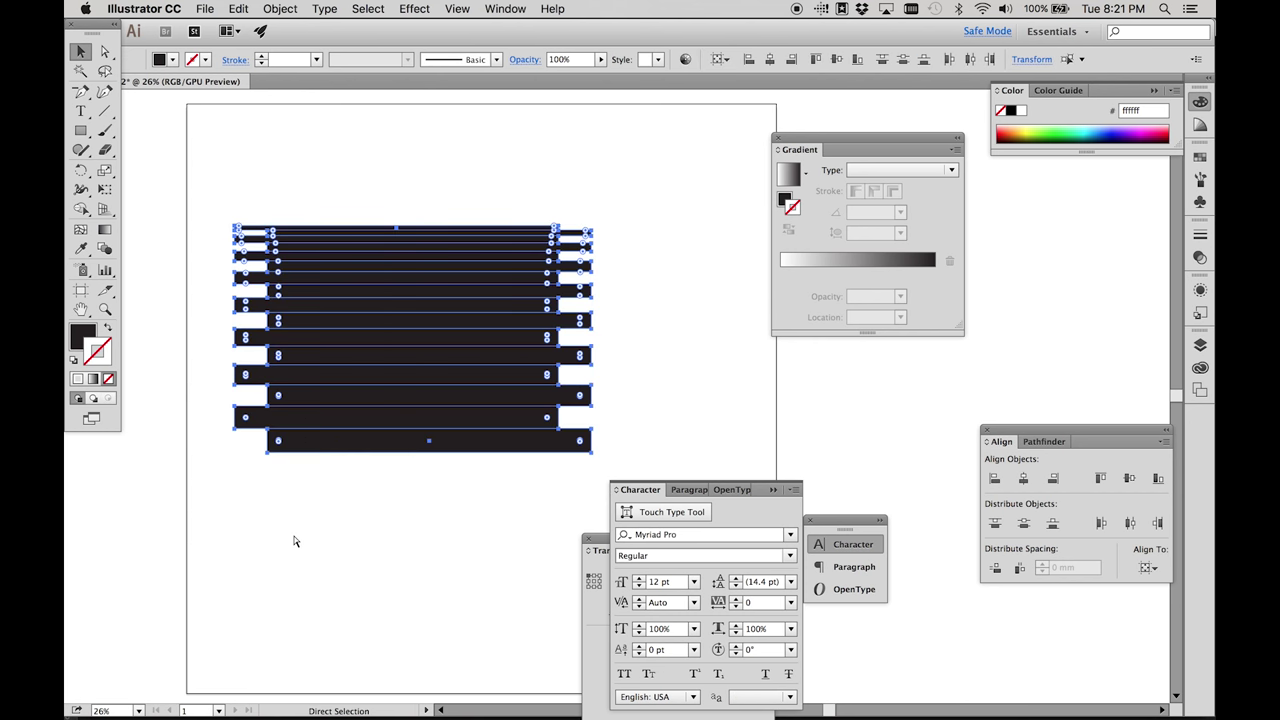
# Paste the copied stripe artwork above IMG_4033.CR2 as a shape layer
pyautogui.press('super+Tab')
pyautogui.press('super+Tab')
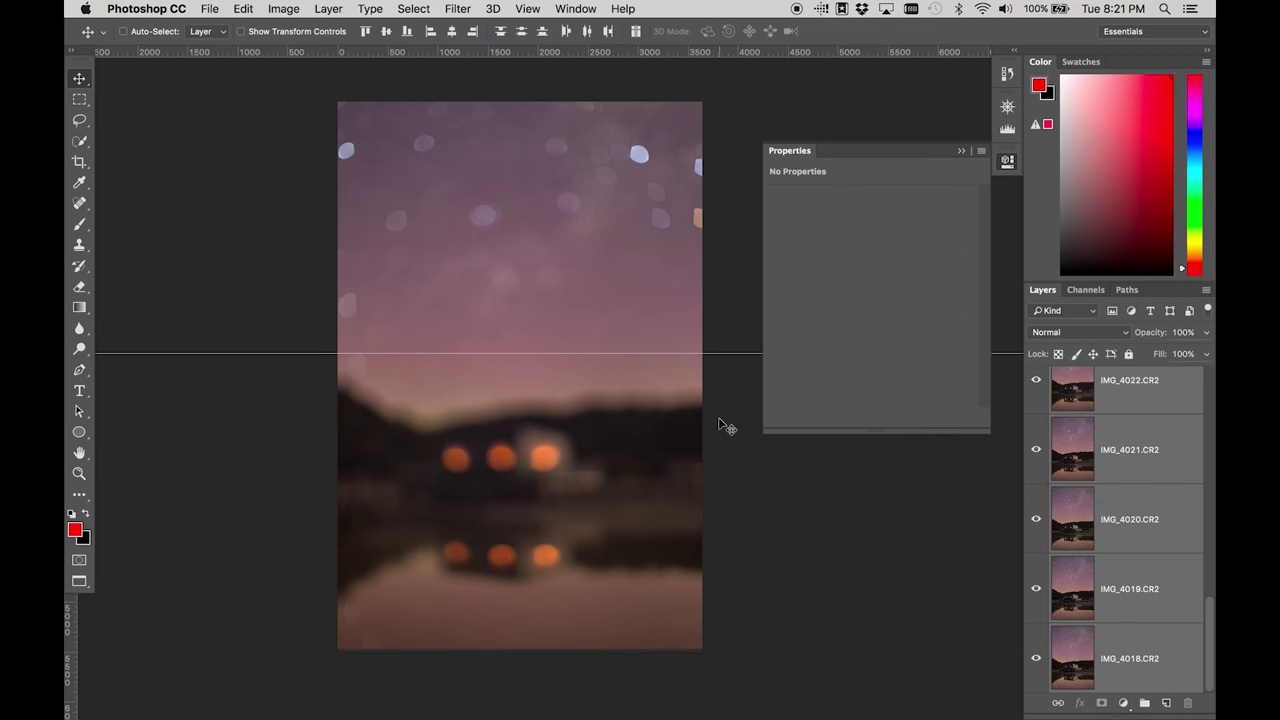
pyautogui.scroll(10, 1207, 546)
pyautogui.click(1160, 423)
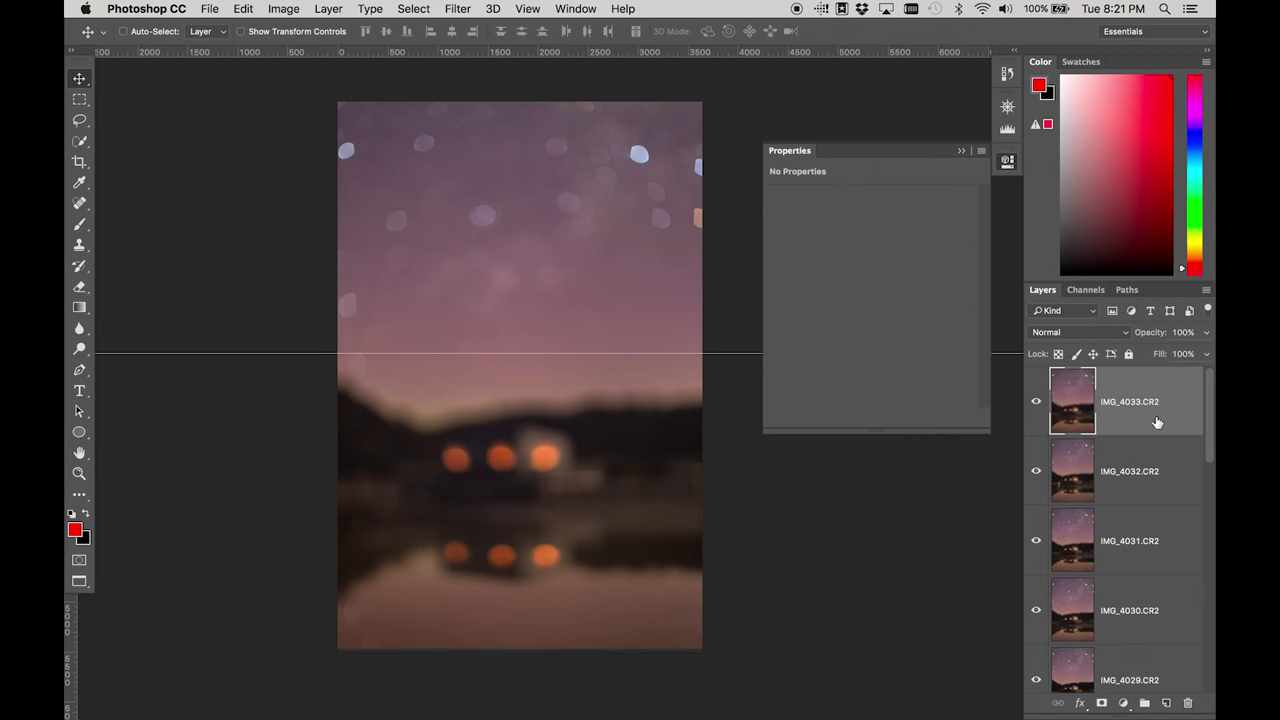
pyautogui.press('super+v')
pyautogui.click(571, 397)
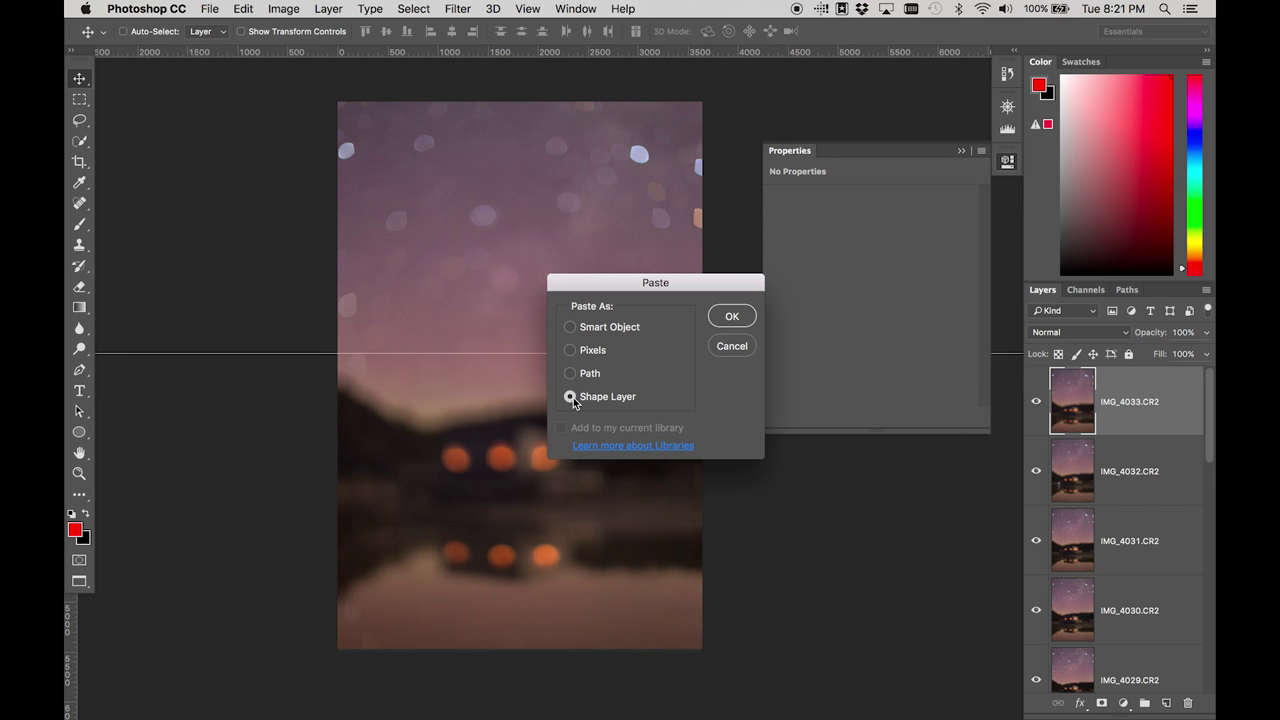
pyautogui.click(729, 317)
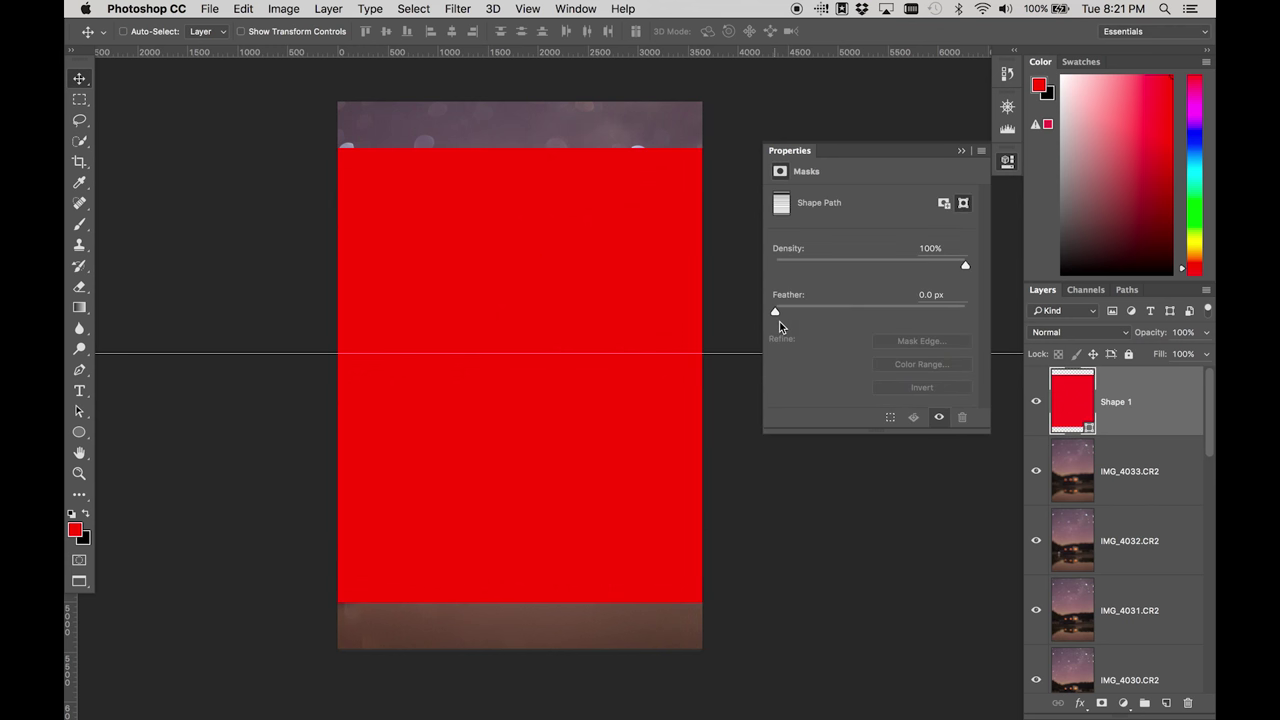
# Scale the stripe shape to about half size, move it to the top and stretch it to the horizon
pyautogui.press('super+t')
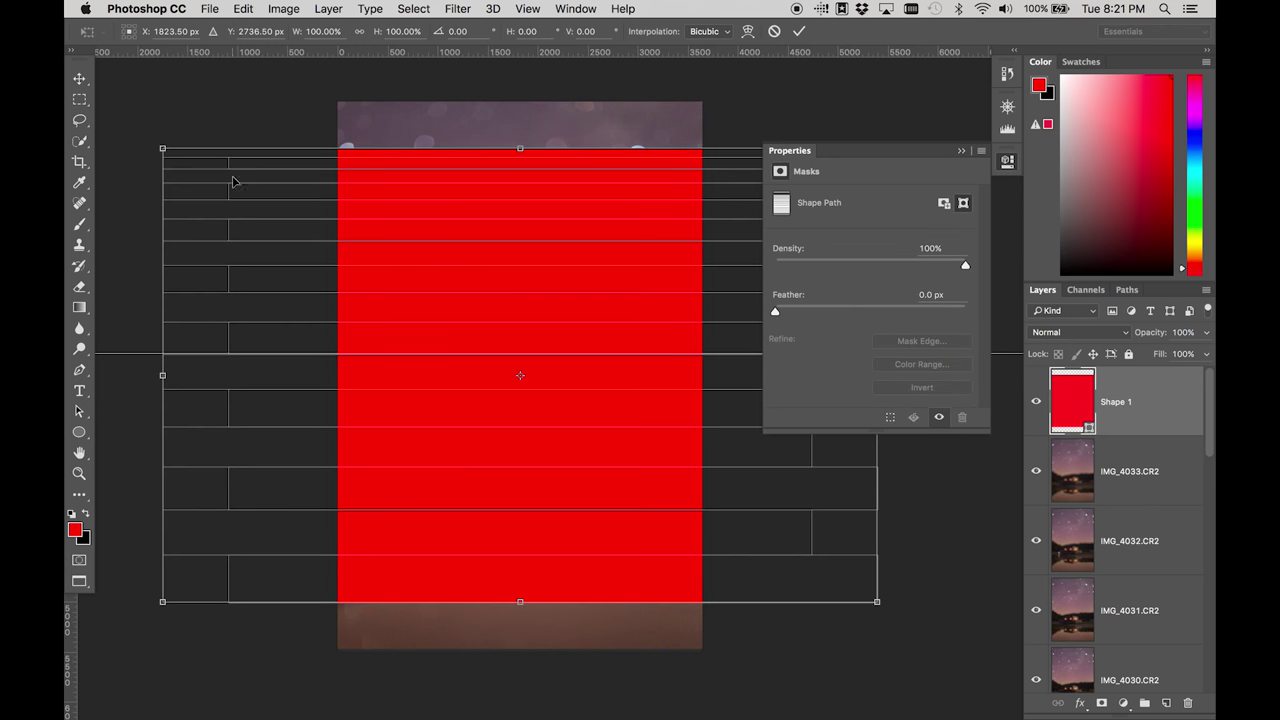
pyautogui.moveTo(163, 147); pyautogui.dragTo(337, 259)
pyautogui.moveTo(493, 298); pyautogui.dragTo(489, 145)
pyautogui.moveTo(520, 332); pyautogui.dragTo(520, 349)
pyautogui.press('Return')
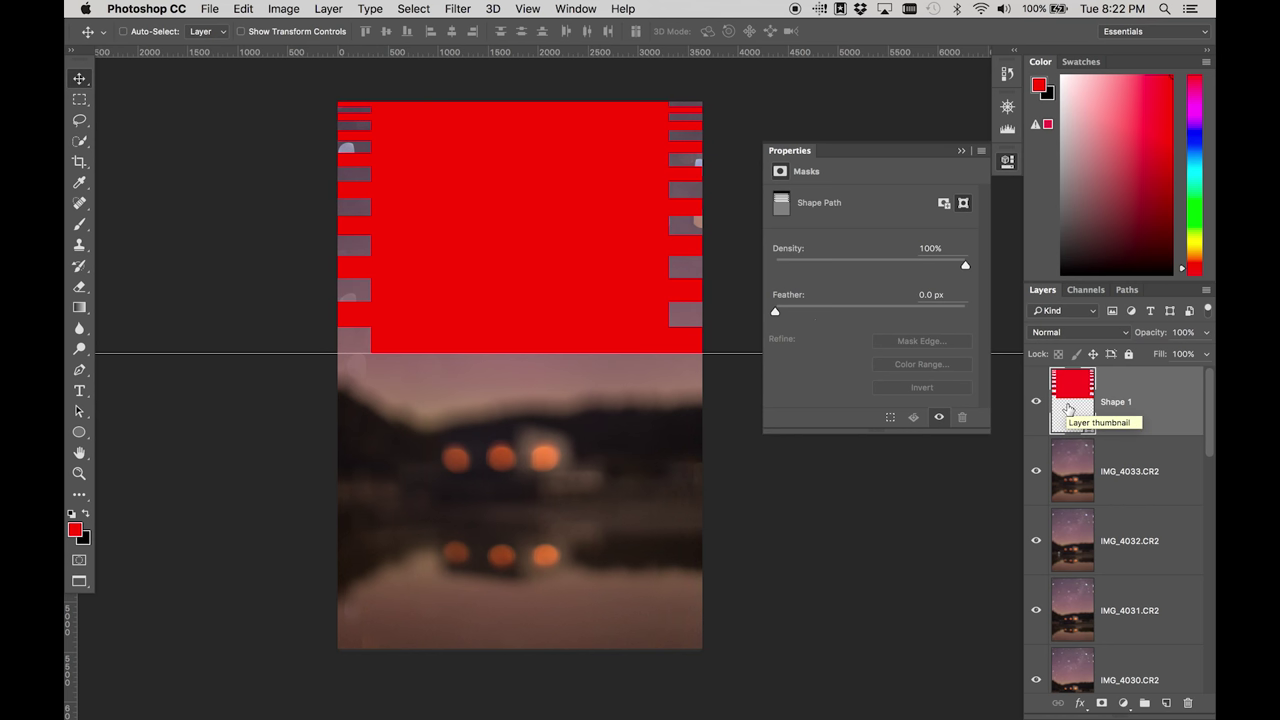
# Set Shape 1 to 50% opacity and zoom in on the top of the red stripes
pyautogui.press('5')
pyautogui.press('z')
pyautogui.moveTo(716, 286); pyautogui.dragTo(720, 90)
pyautogui.press('v')
pyautogui.moveTo(655, 155); pyautogui.dragTo(557, 251)
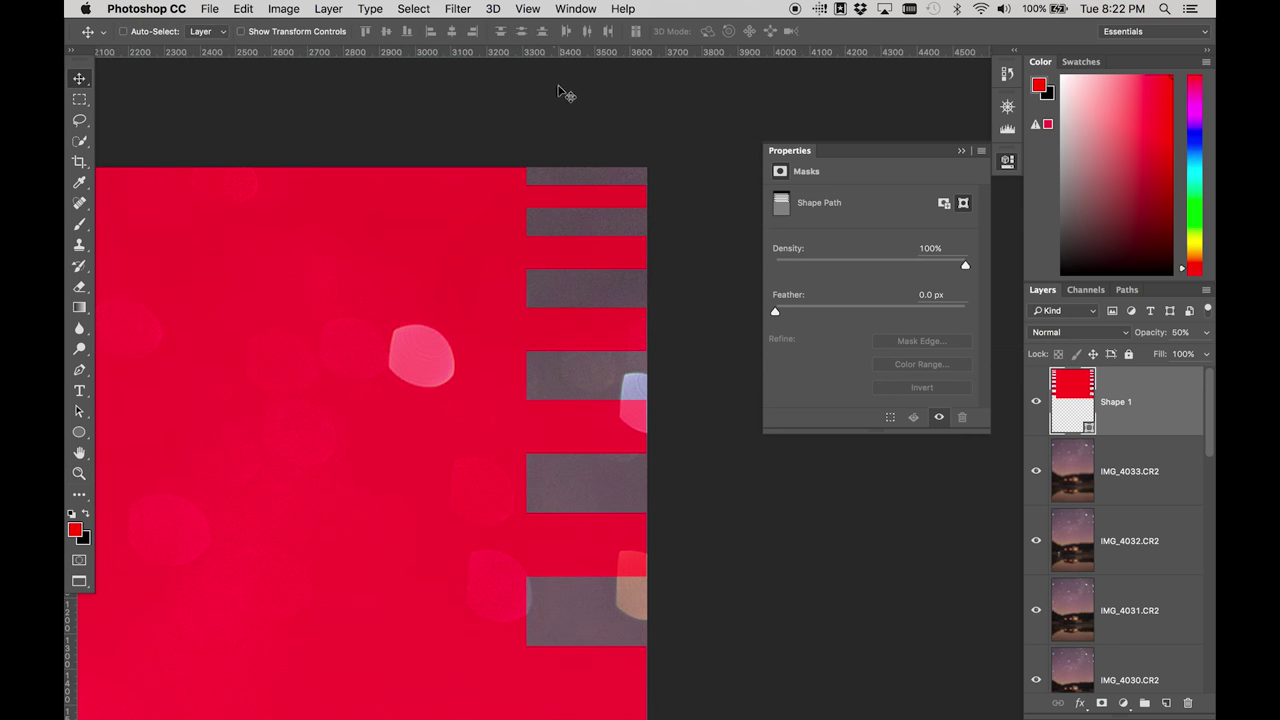
pyautogui.moveTo(549, 60); pyautogui.dragTo(546, 200)
pyautogui.press('super+z')
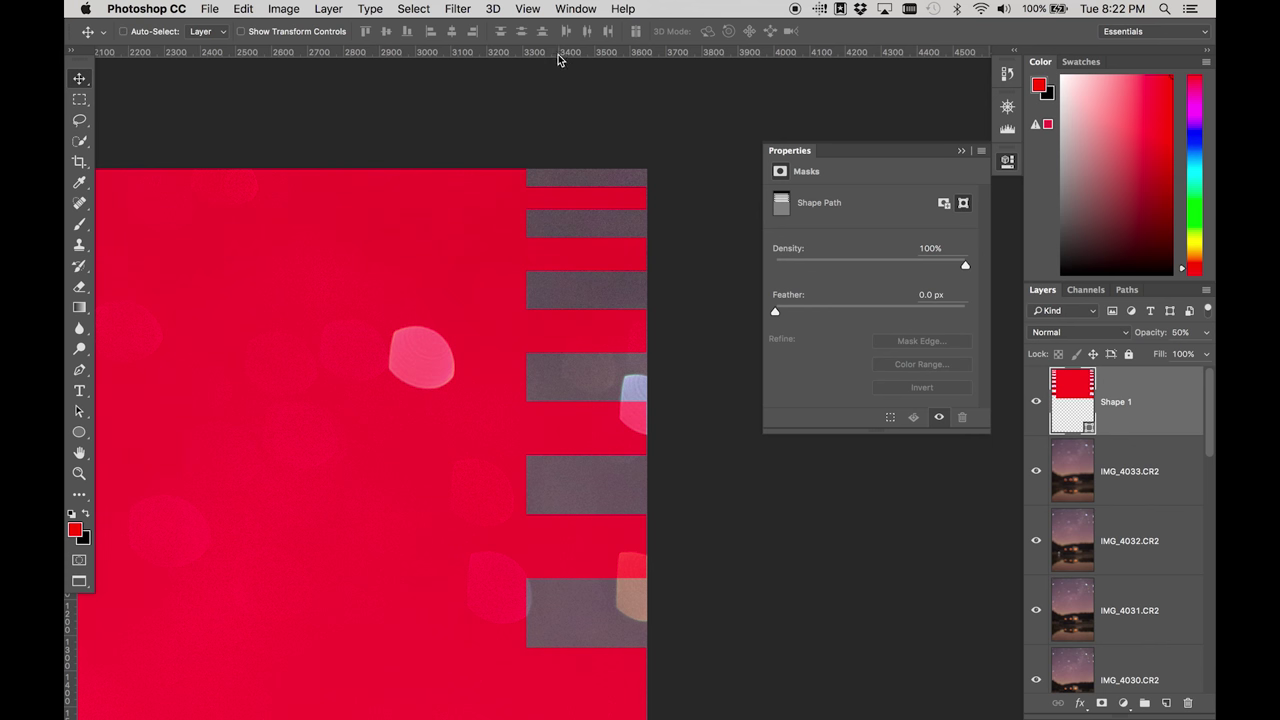
# Drag horizontal guides from the top ruler to the upper stripe edges
pyautogui.moveTo(560, 55); pyautogui.dragTo(553, 186)
pyautogui.press('super')
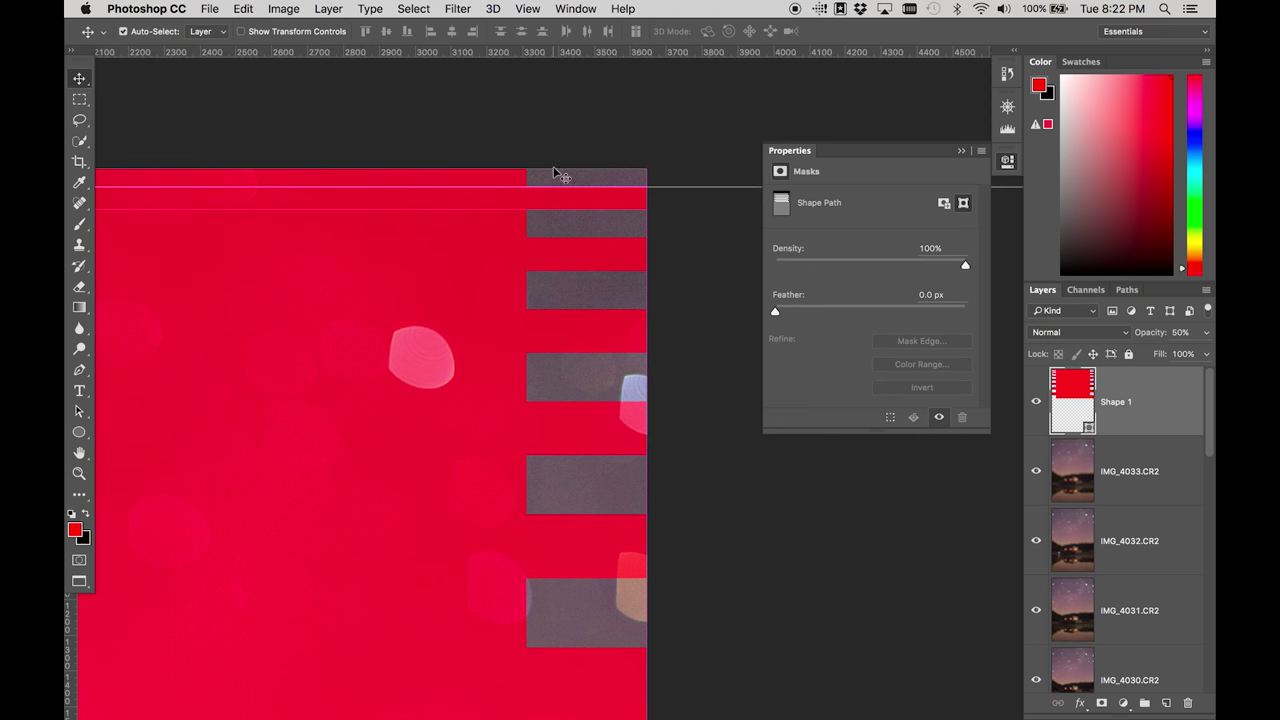
pyautogui.moveTo(557, 54); pyautogui.dragTo(555, 210)
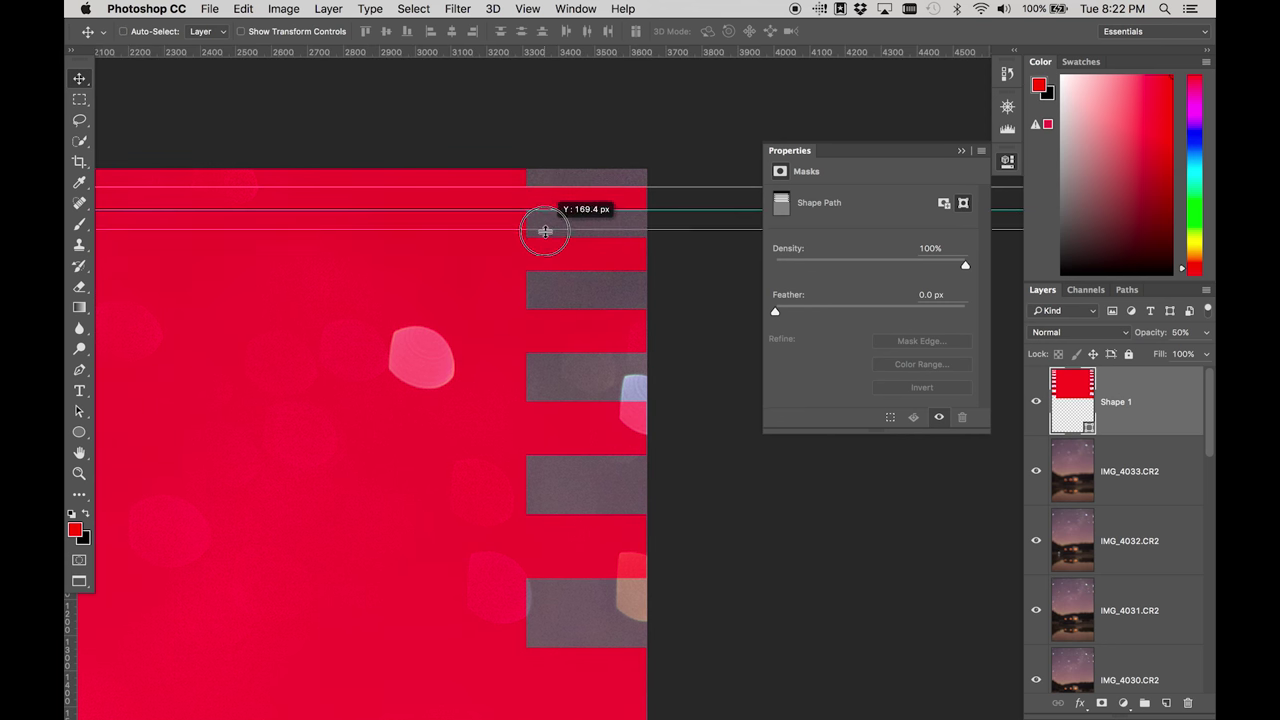
pyautogui.moveTo(545, 231); pyautogui.dragTo(545, 238)
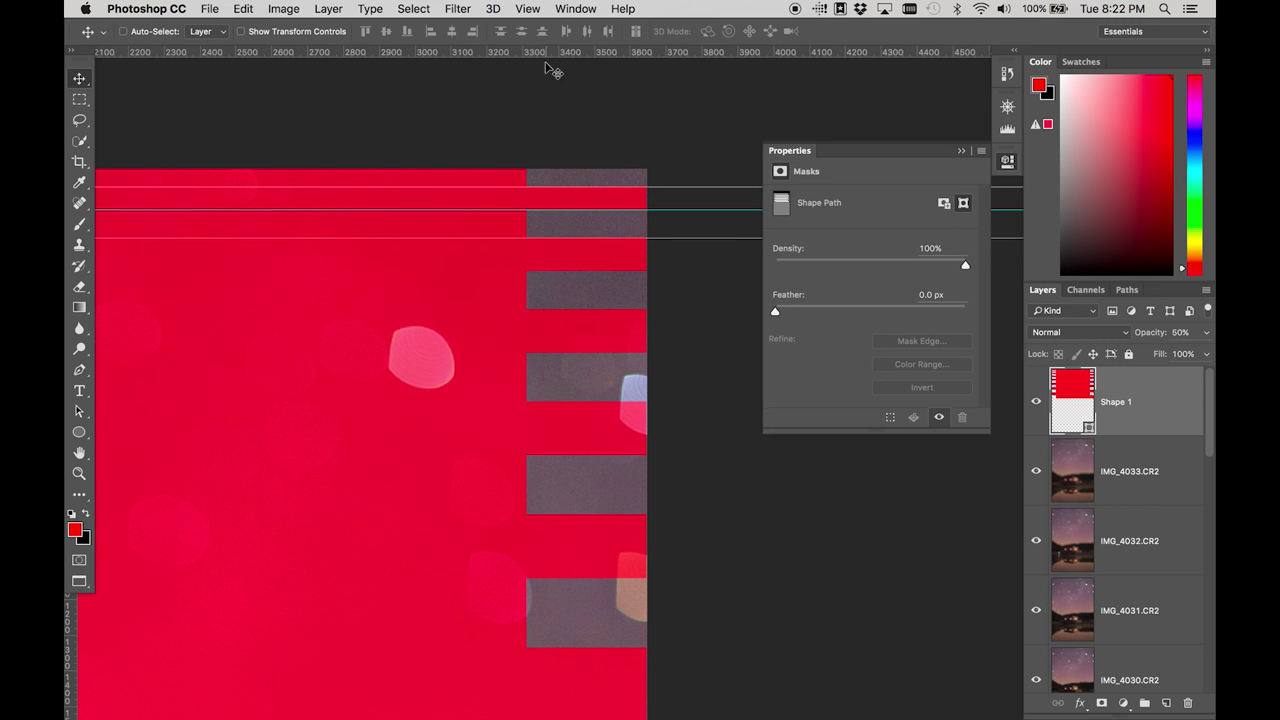
pyautogui.moveTo(545, 52); pyautogui.dragTo(537, 270)
pyautogui.moveTo(531, 52); pyautogui.dragTo(537, 311)
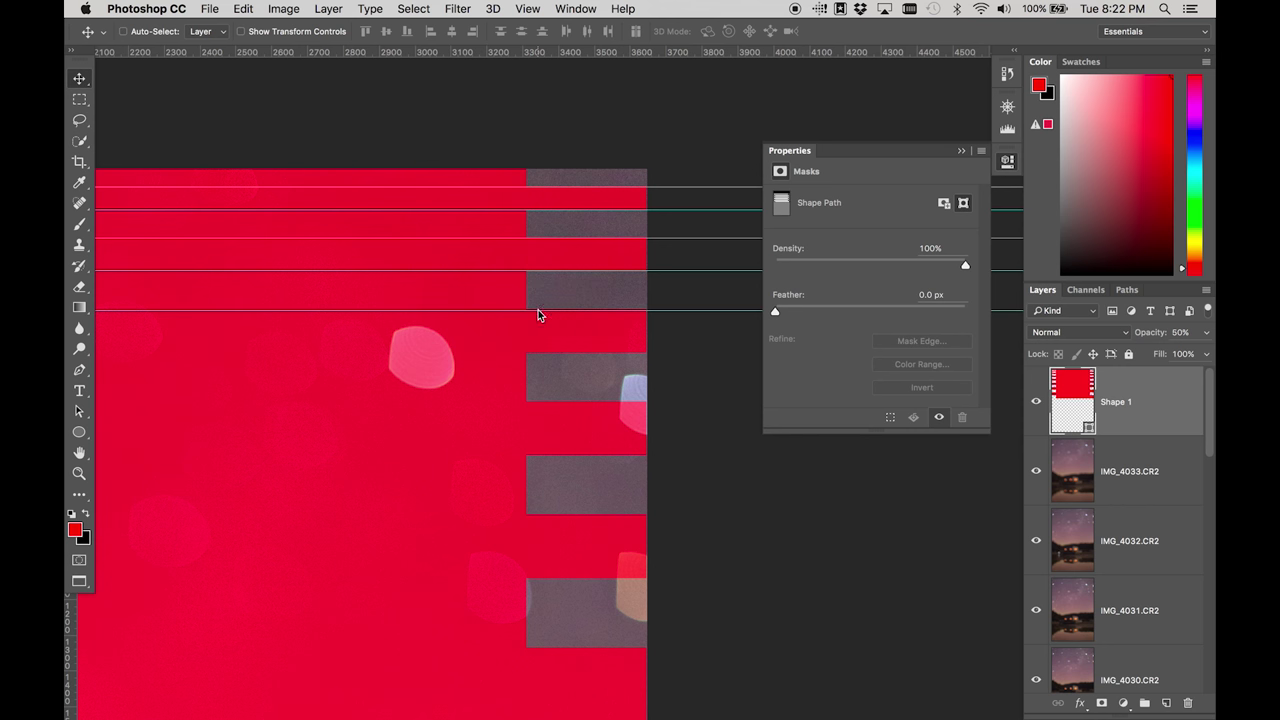
pyautogui.moveTo(540, 55); pyautogui.dragTo(529, 352)
pyautogui.moveTo(529, 51); pyautogui.dragTo(540, 400)
pyautogui.scroll(-5, 578, 358)
pyautogui.hscroll(-1, 578, 358)
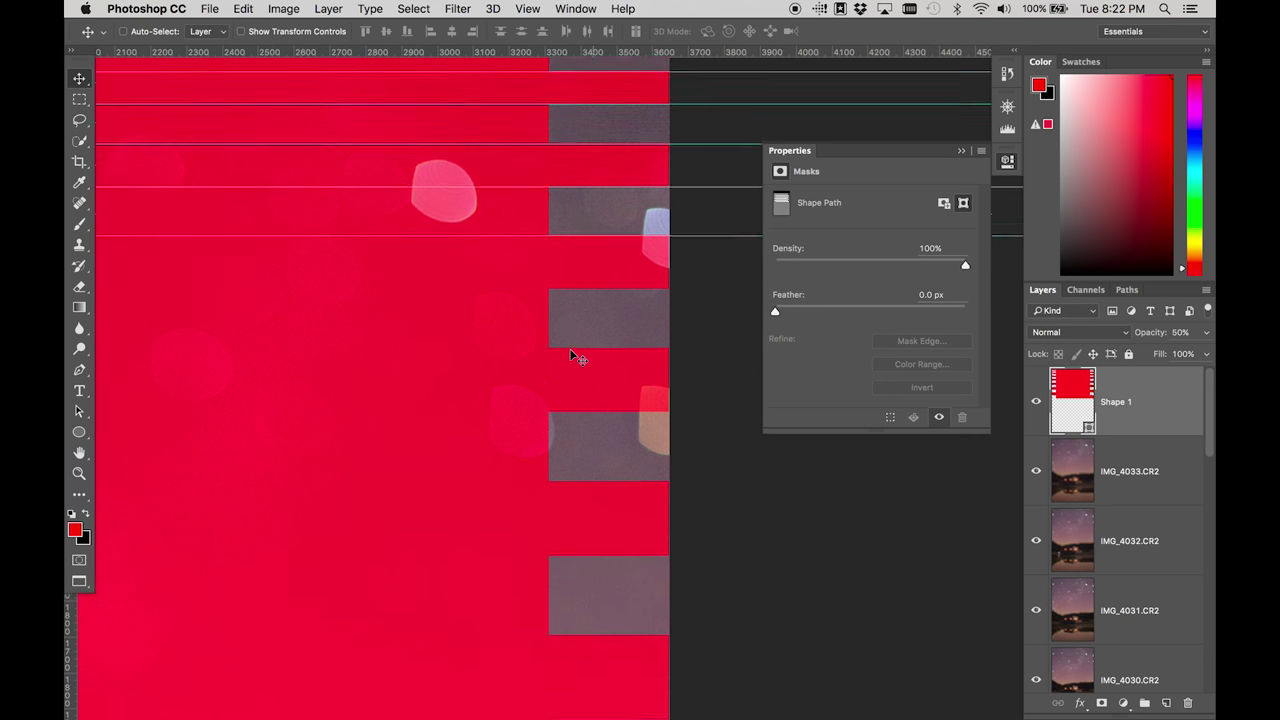
# Add guides at the lower stripe edges down to the last stripe, then zoom out
pyautogui.moveTo(566, 52); pyautogui.dragTo(557, 459)
pyautogui.scroll(-7, 608, 200)
pyautogui.hscroll(-1, 608, 200)
pyautogui.moveTo(614, 51); pyautogui.dragTo(609, 312)
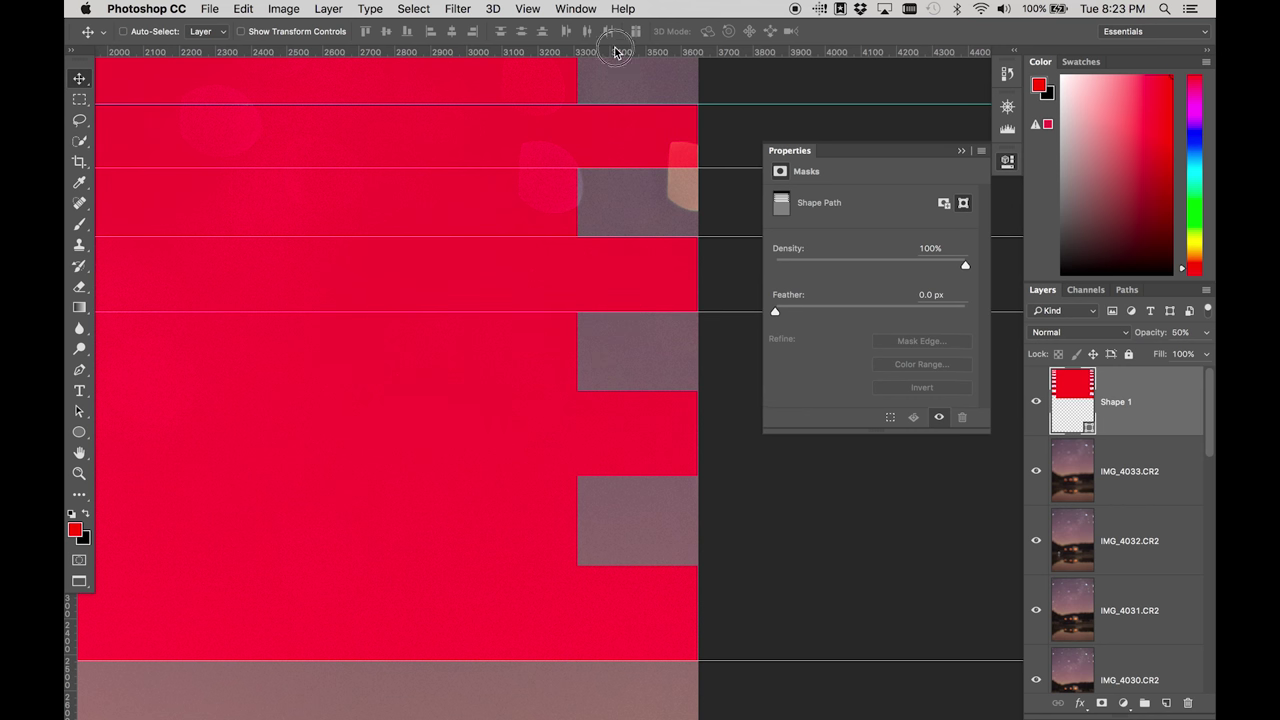
pyautogui.moveTo(614, 51); pyautogui.dragTo(589, 391)
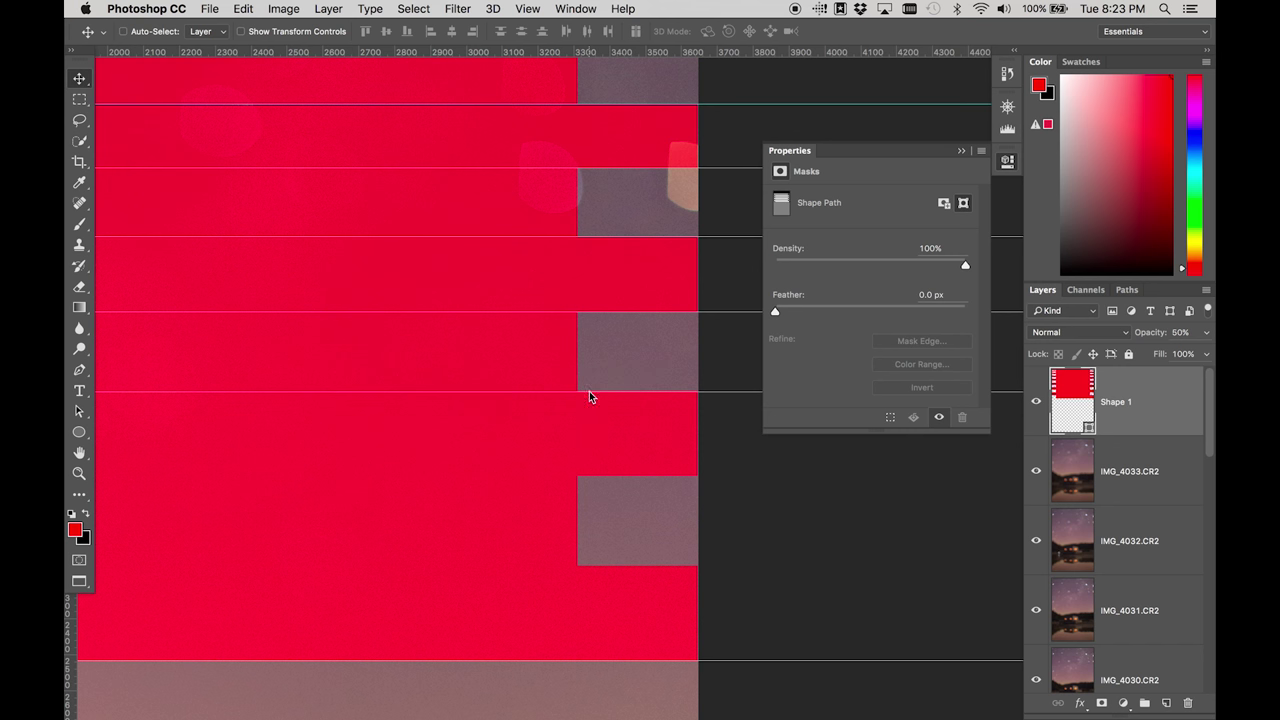
pyautogui.moveTo(590, 52); pyautogui.dragTo(583, 476)
pyautogui.moveTo(582, 51); pyautogui.dragTo(594, 563)
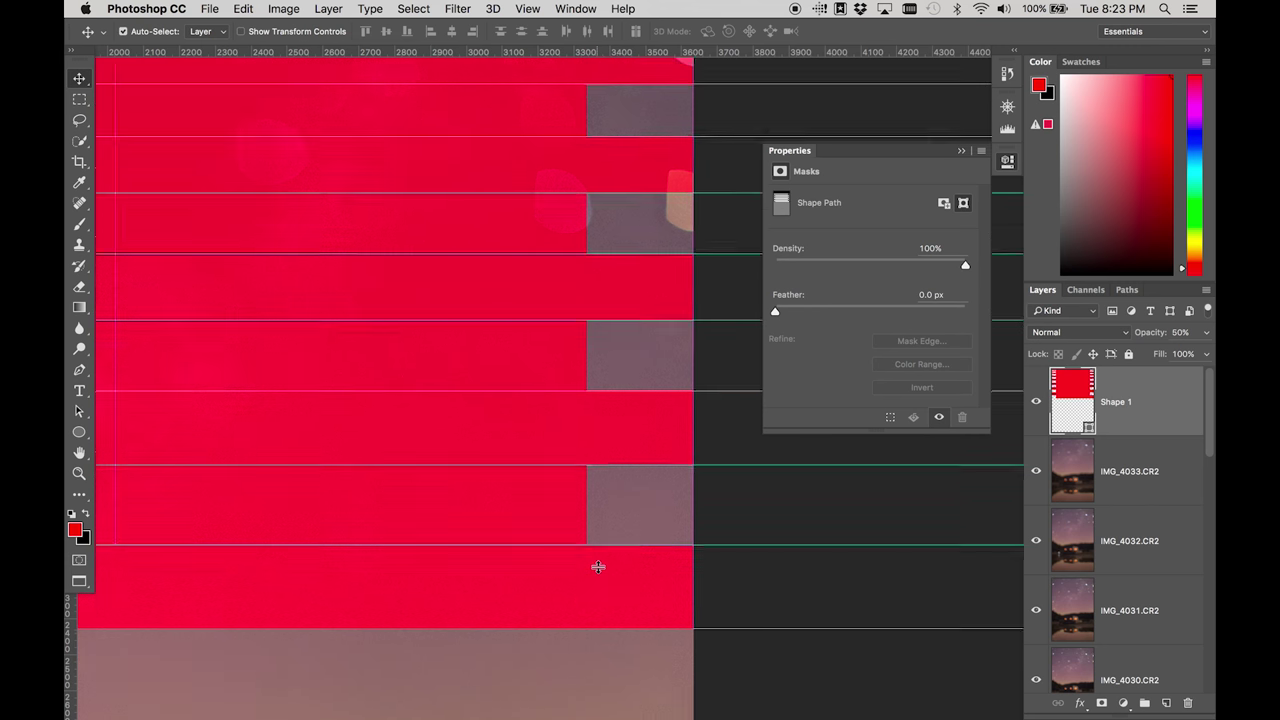
pyautogui.press('super+minus')
pyautogui.press('super+minus')
pyautogui.hscroll(-3, 551, 323)
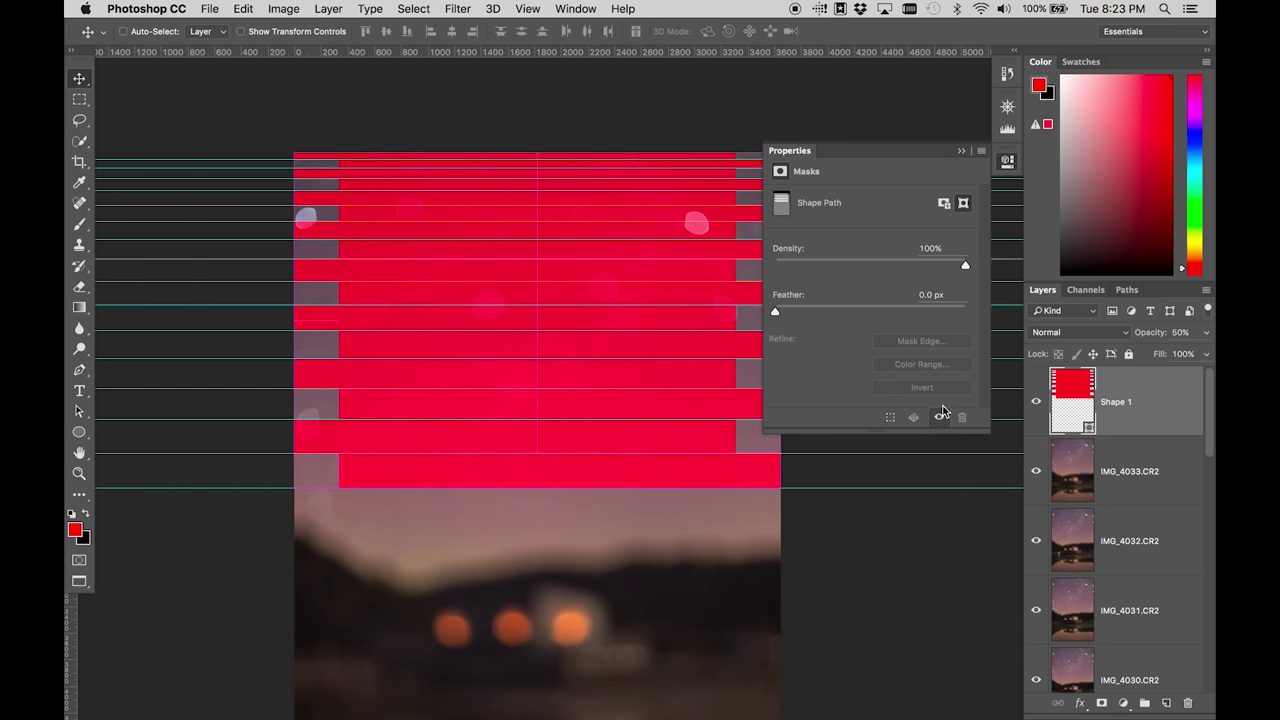
# Hide the red Shape 1 layer and add a layer mask to IMG_4033.CR2
pyautogui.click(1037, 407)
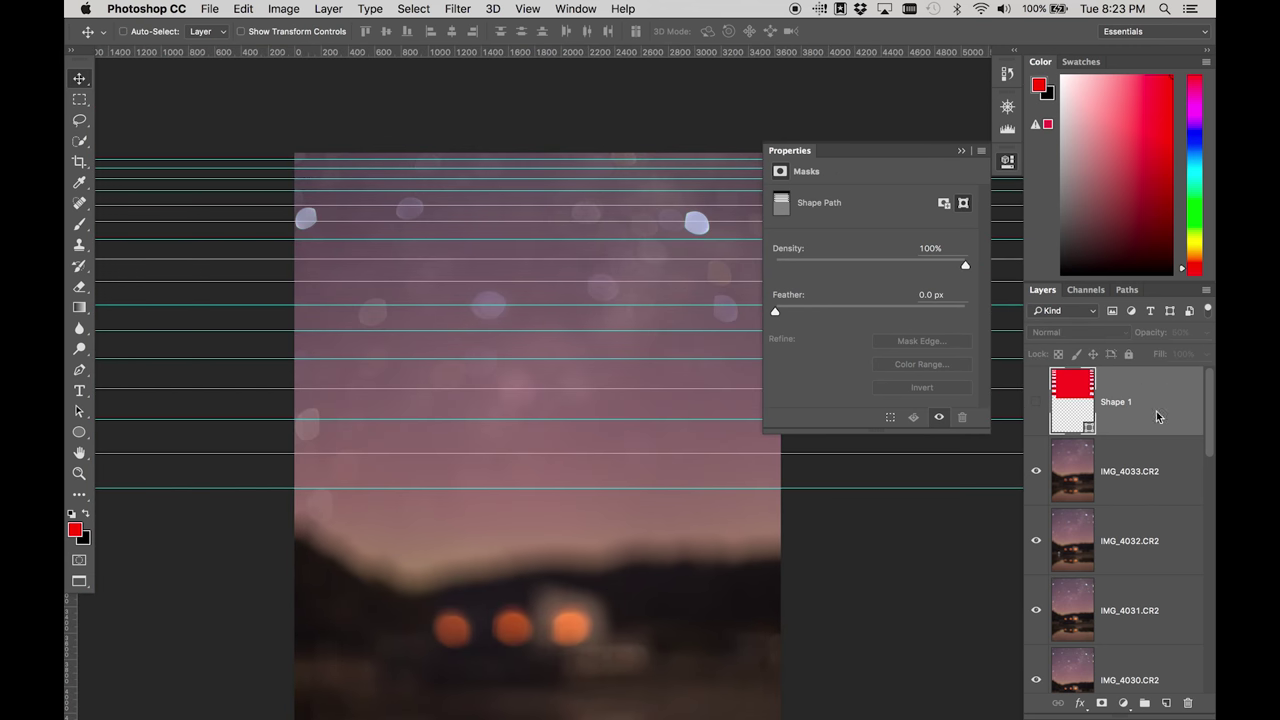
pyautogui.click(1135, 458)
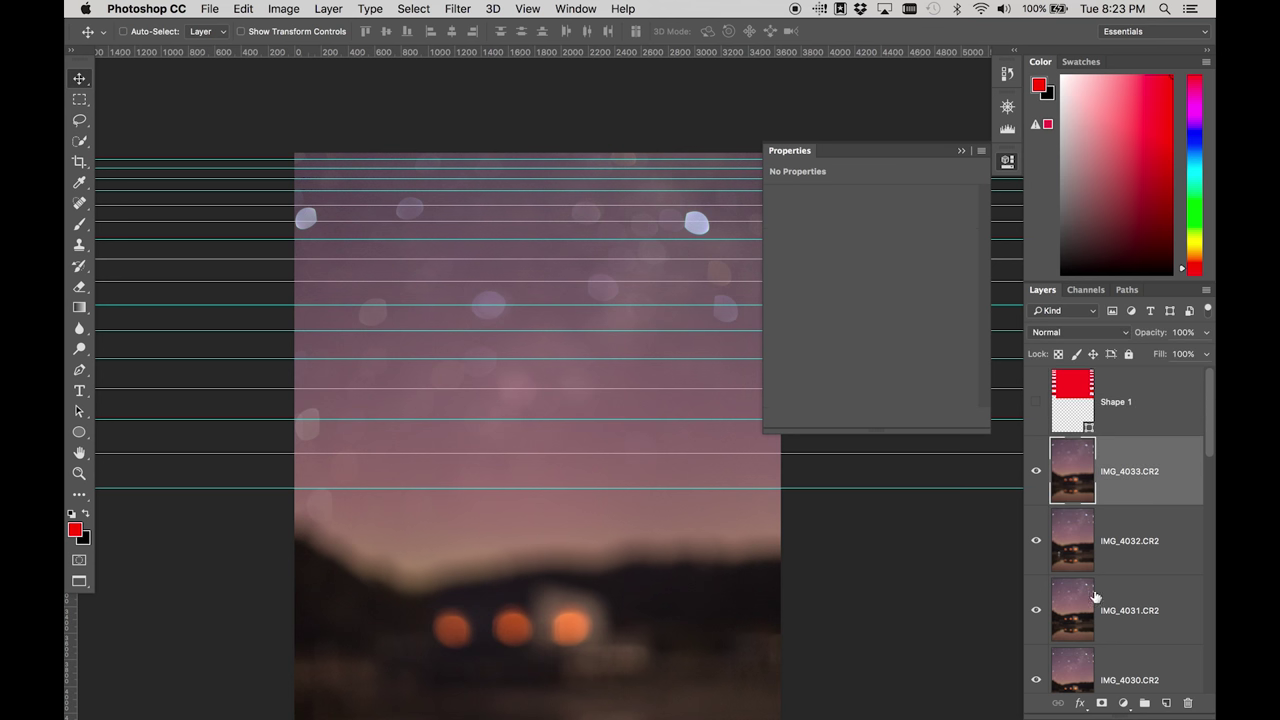
pyautogui.click(1101, 703)
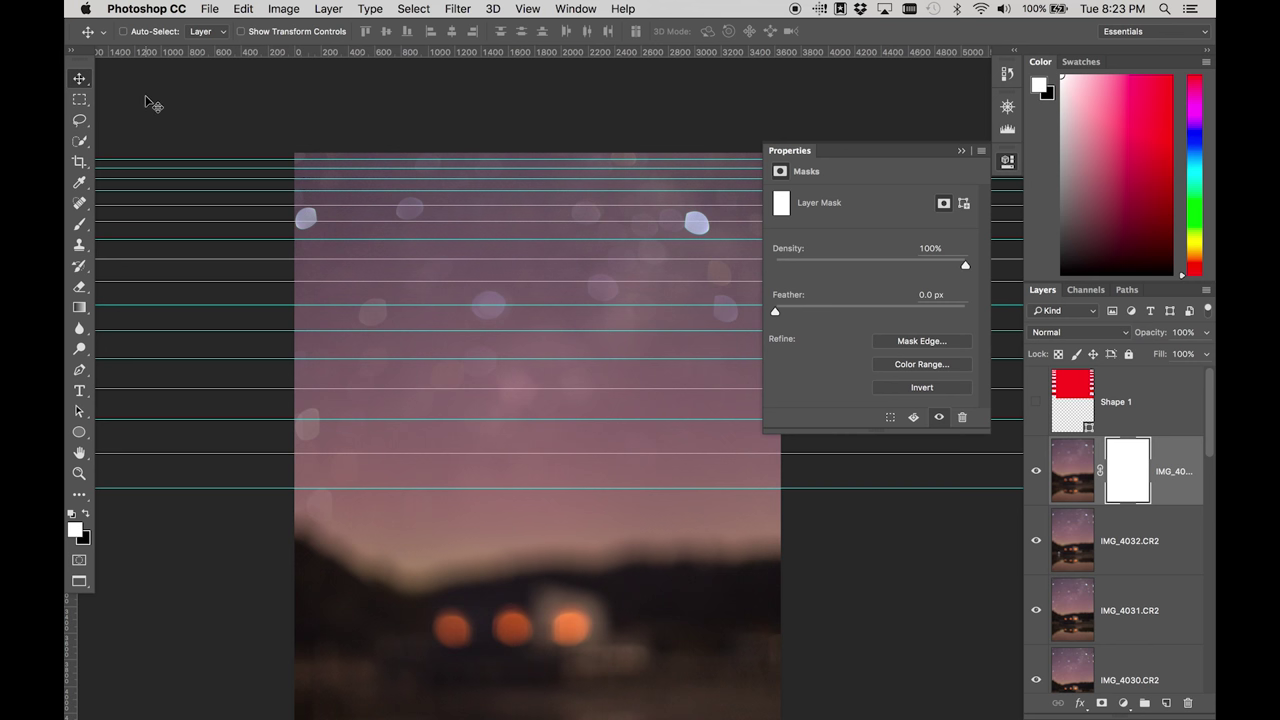
# Turn IMG_4033.CR2's mask fully black with the Foreground to Background gradient
pyautogui.press('g')
pyautogui.click(152, 35)
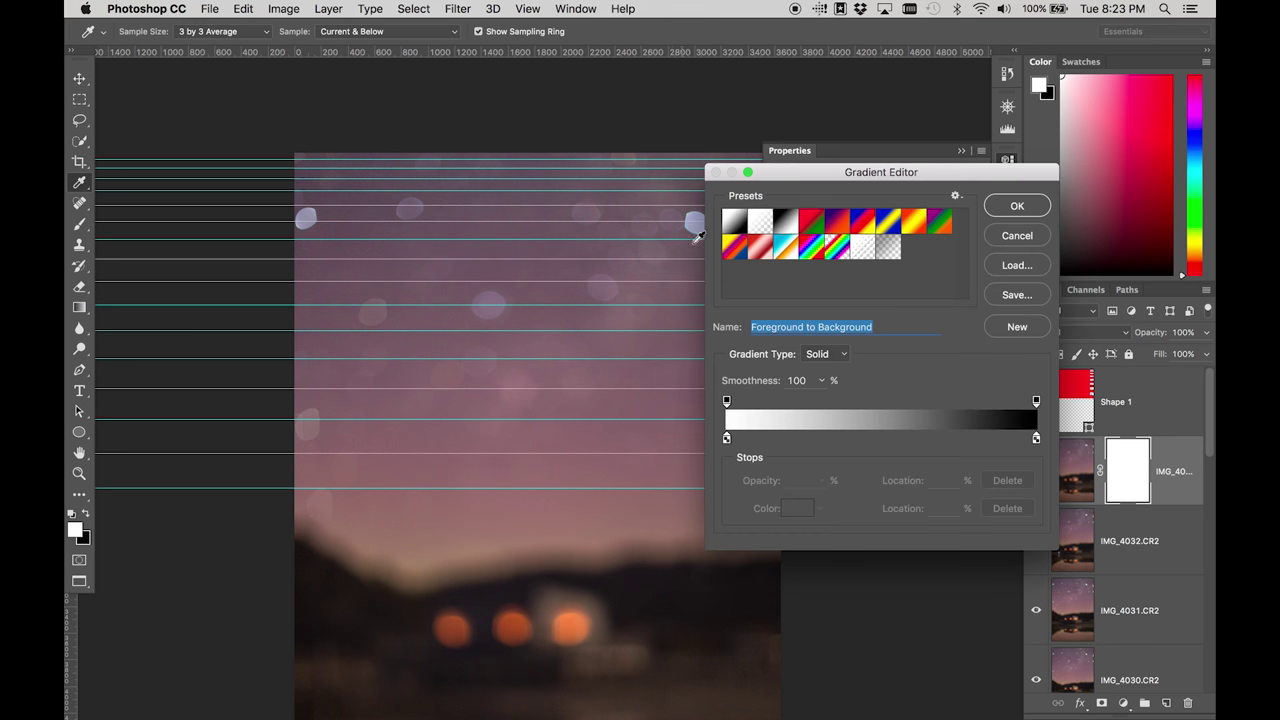
pyautogui.click(1016, 204)
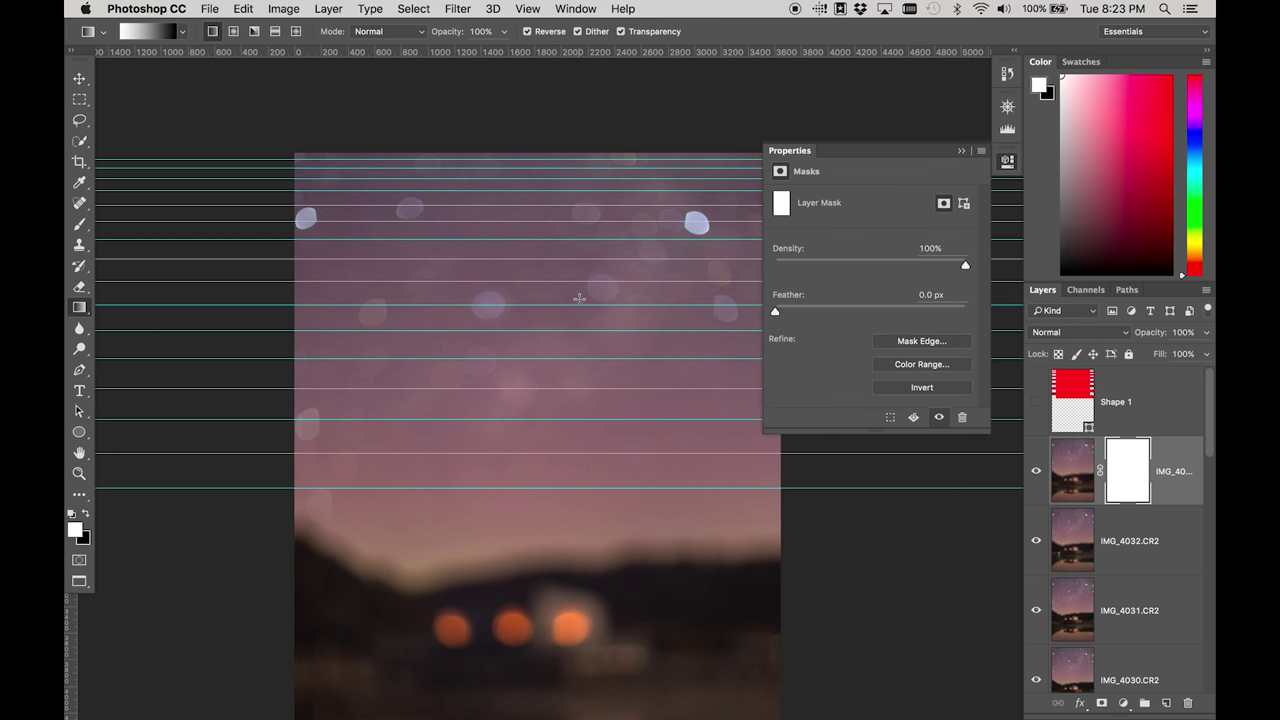
pyautogui.moveTo(572, 298); pyautogui.dragTo(556, 574)
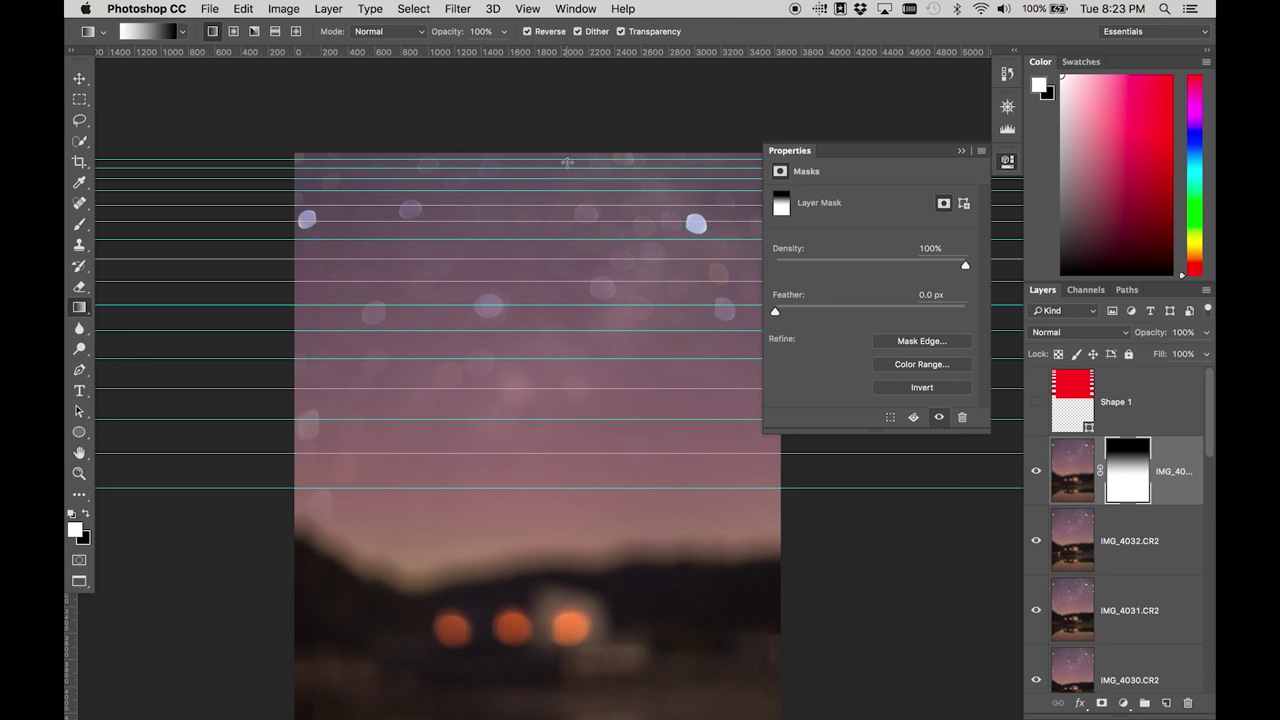
pyautogui.moveTo(567, 162); pyautogui.dragTo(570, 155)
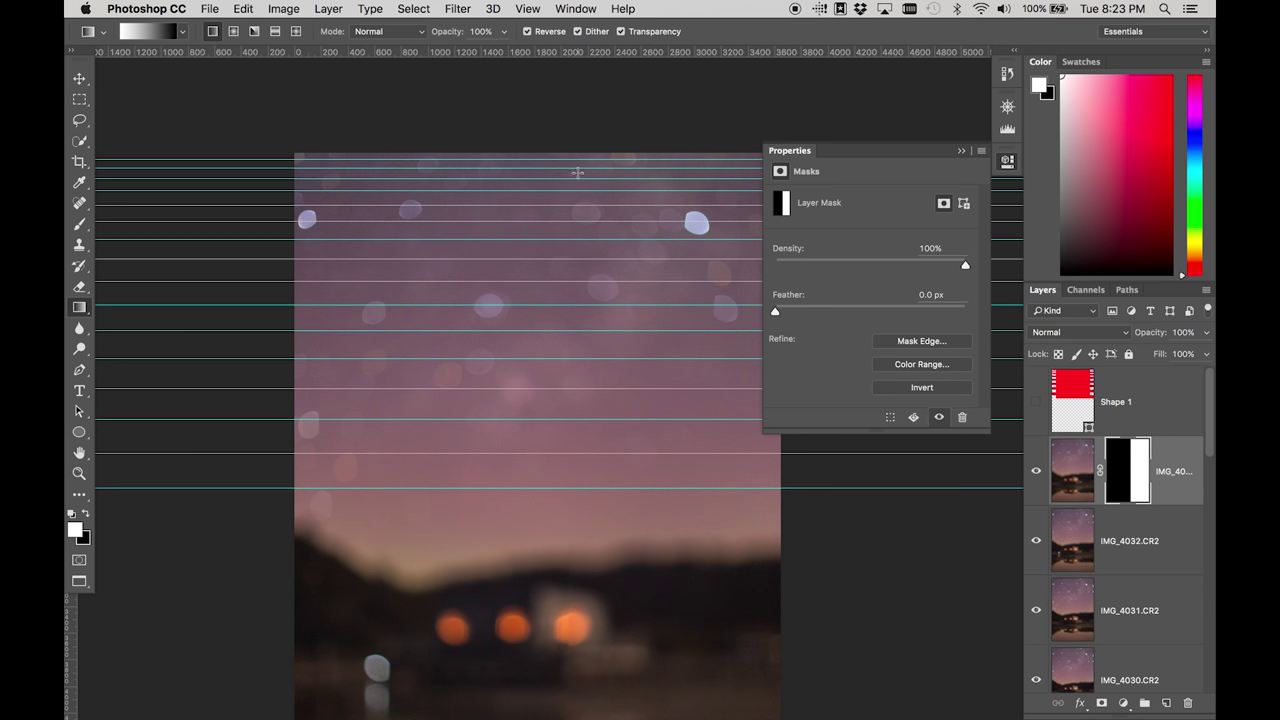
pyautogui.moveTo(566, 165); pyautogui.dragTo(565, 158)
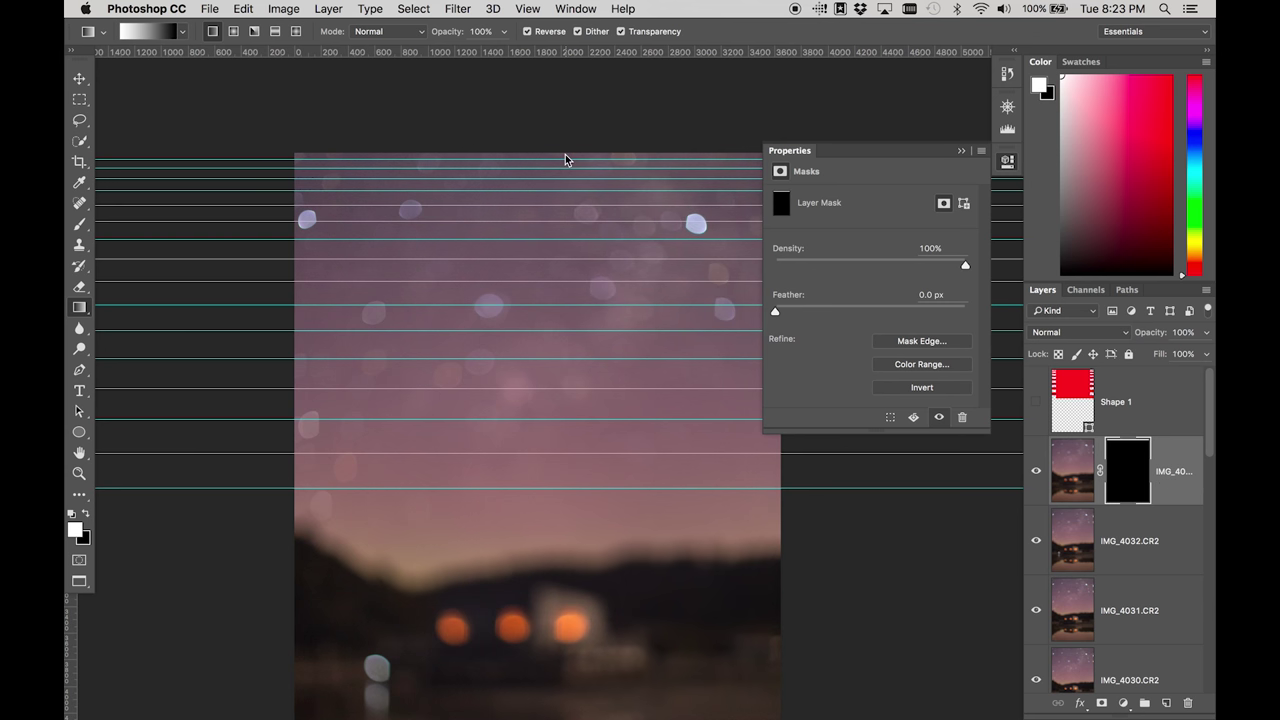
pyautogui.click(1113, 557)
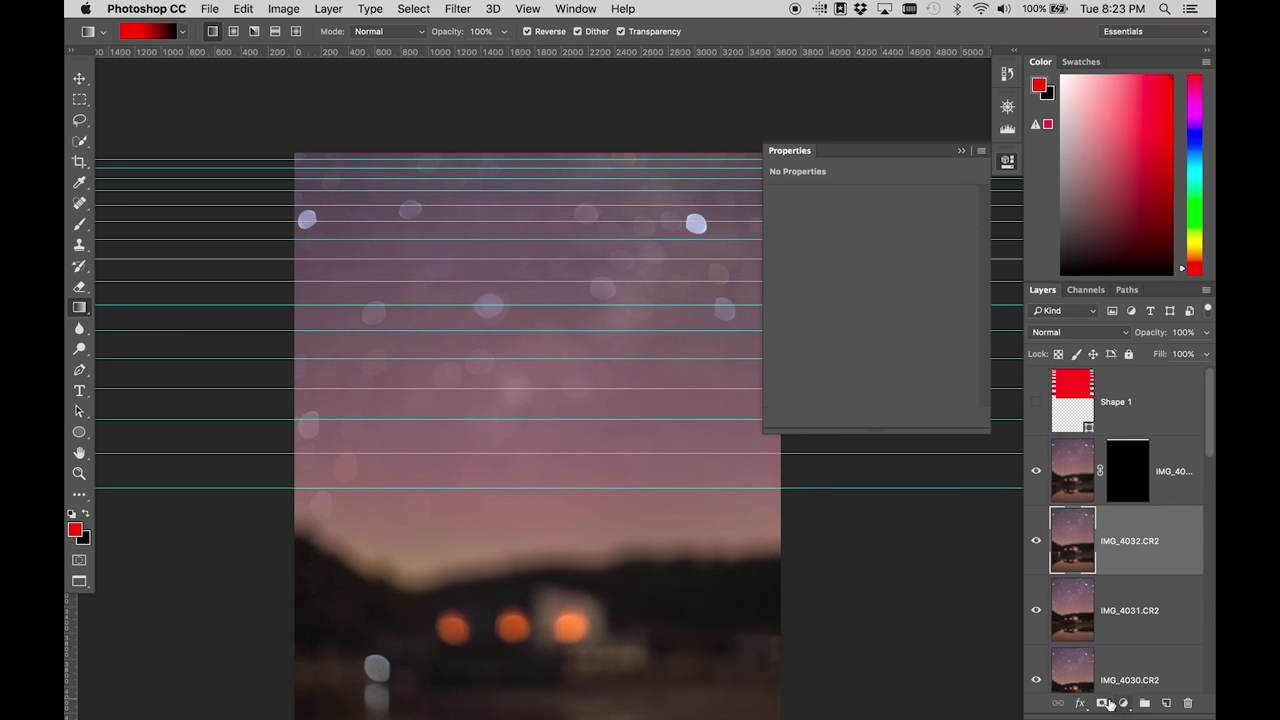
# Give IMG_4032.CR2 a black mask, add a mask to IMG_4031.CR2, and show the red overlay
pyautogui.click(1101, 703)
pyautogui.moveTo(568, 172); pyautogui.dragTo(567, 168)
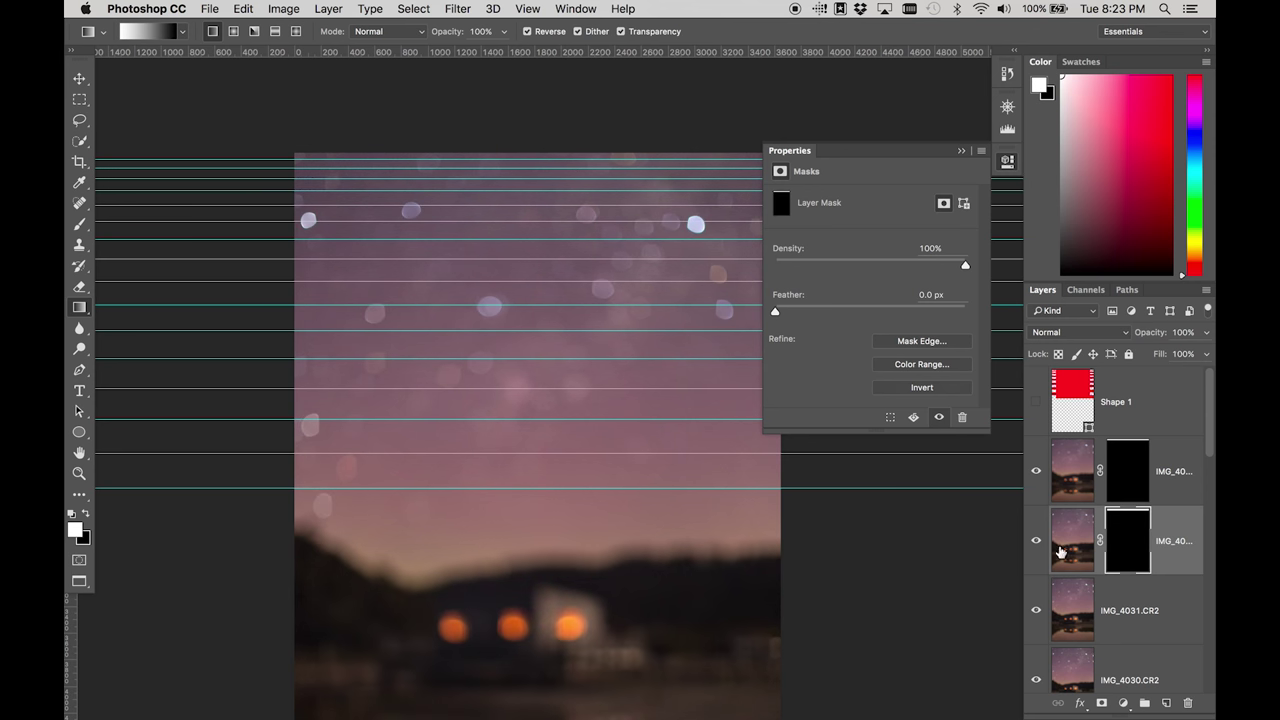
pyautogui.click(1095, 602)
pyautogui.click(1101, 703)
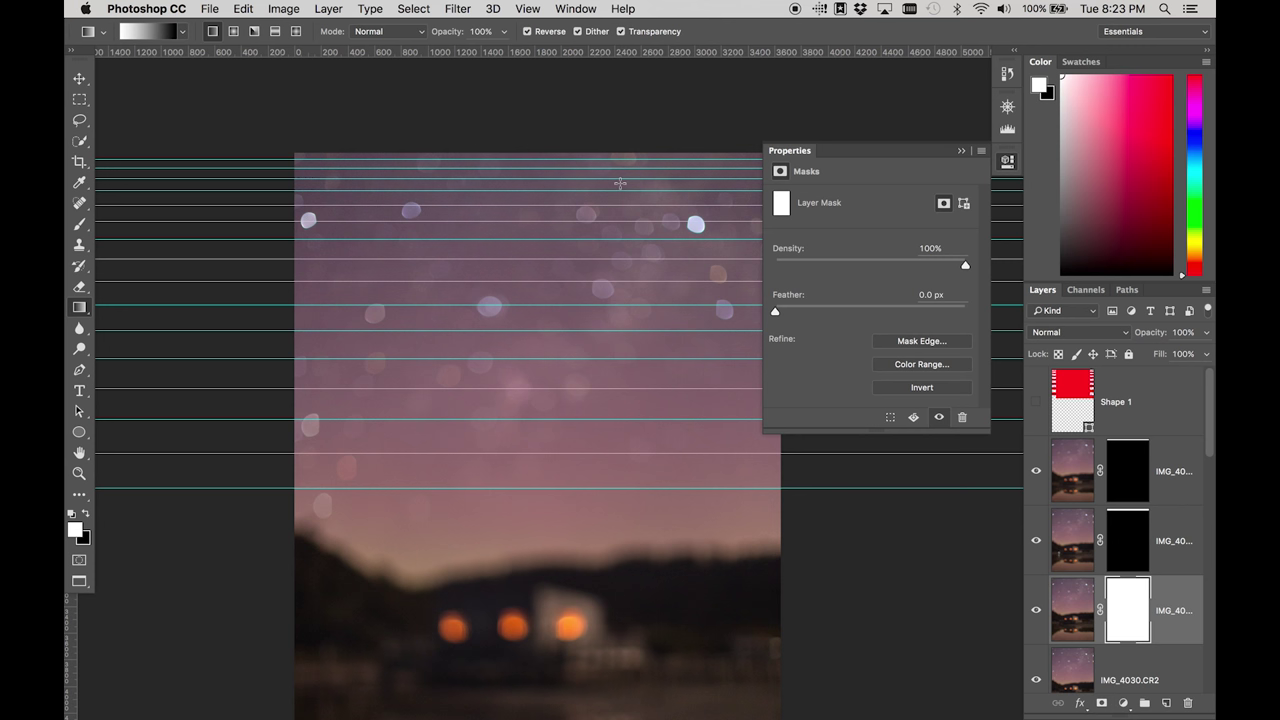
pyautogui.click(1120, 532)
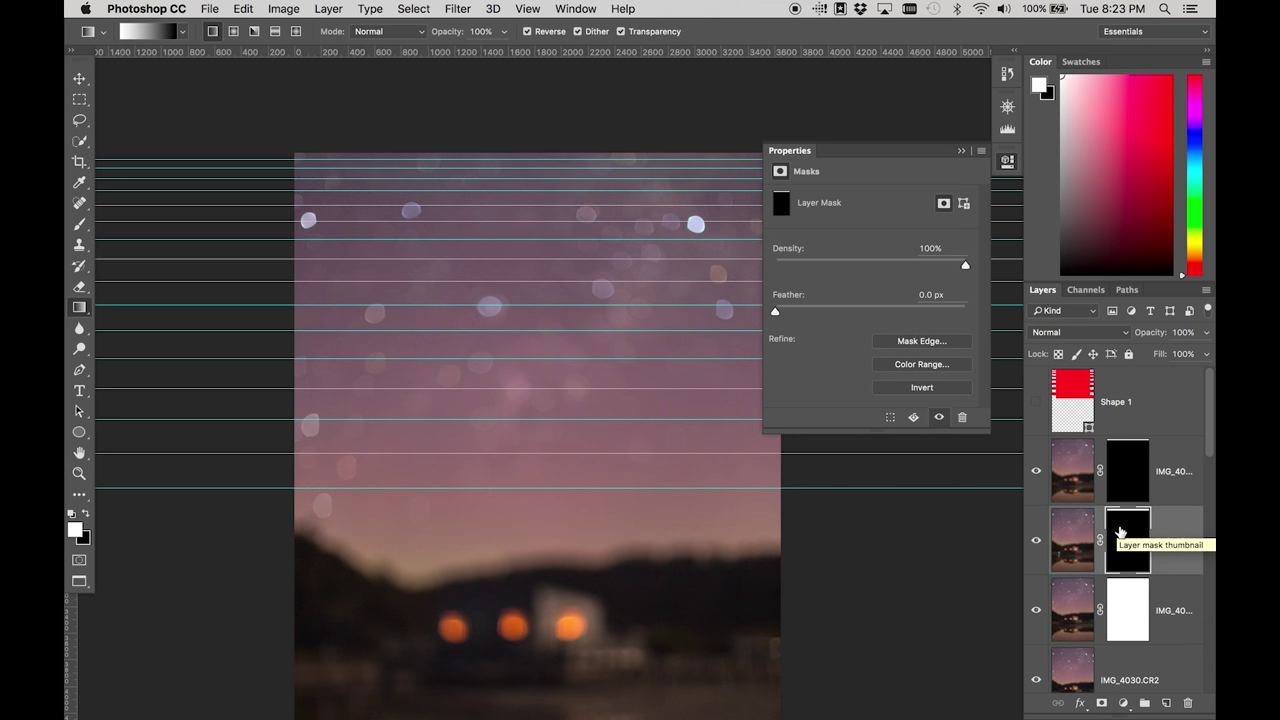
pyautogui.press('x')
pyautogui.press('\\')
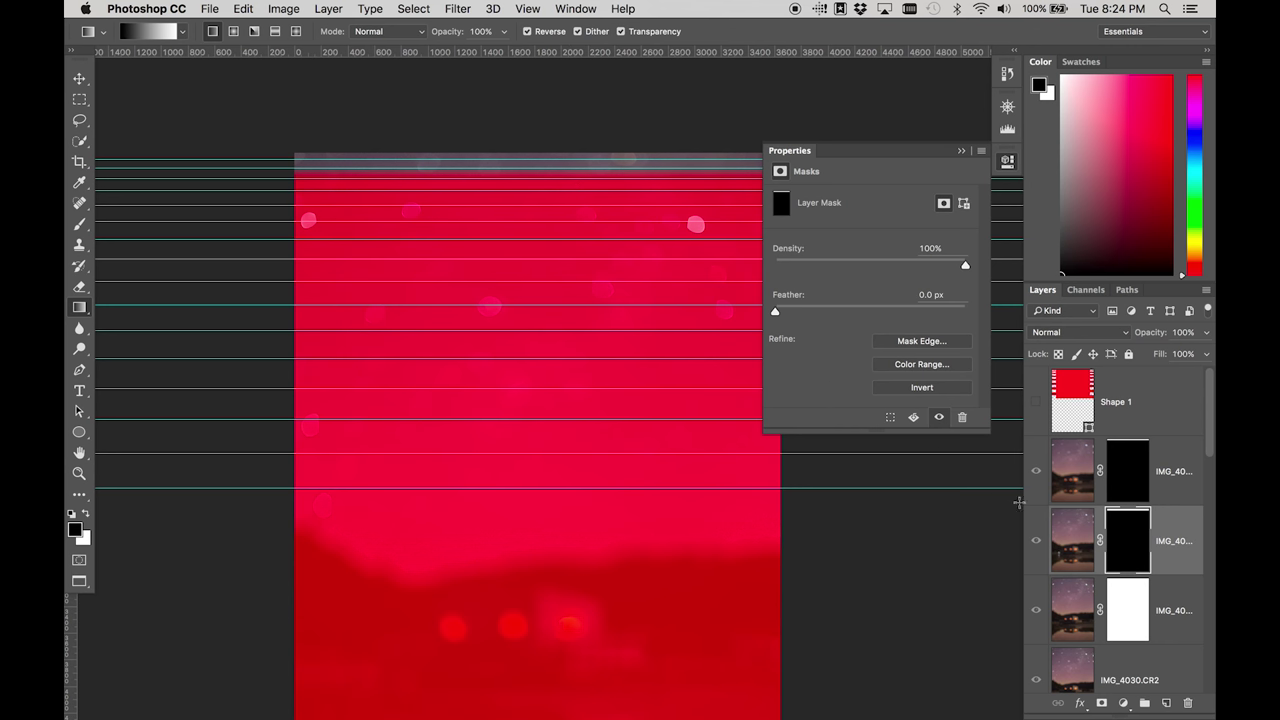
# Re-add IMG_4031.CR2's mask and invert it to black
pyautogui.click(1121, 607)
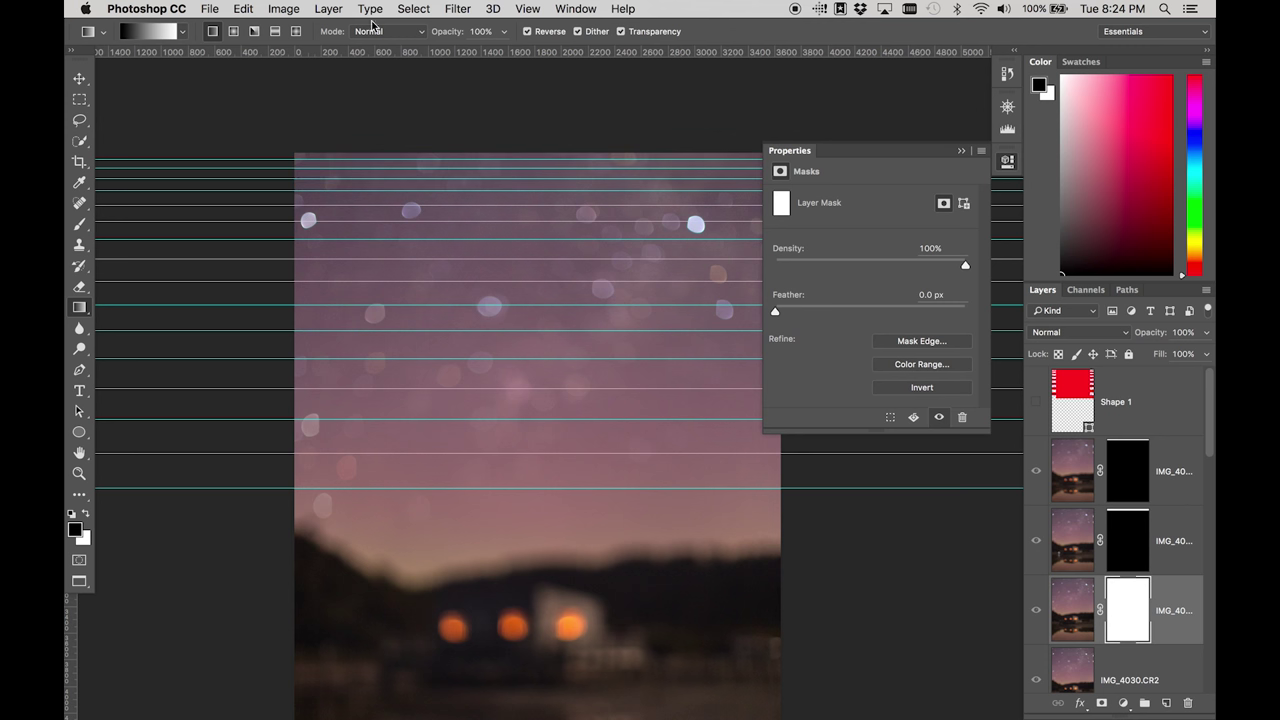
pyautogui.press('super+alt+z')
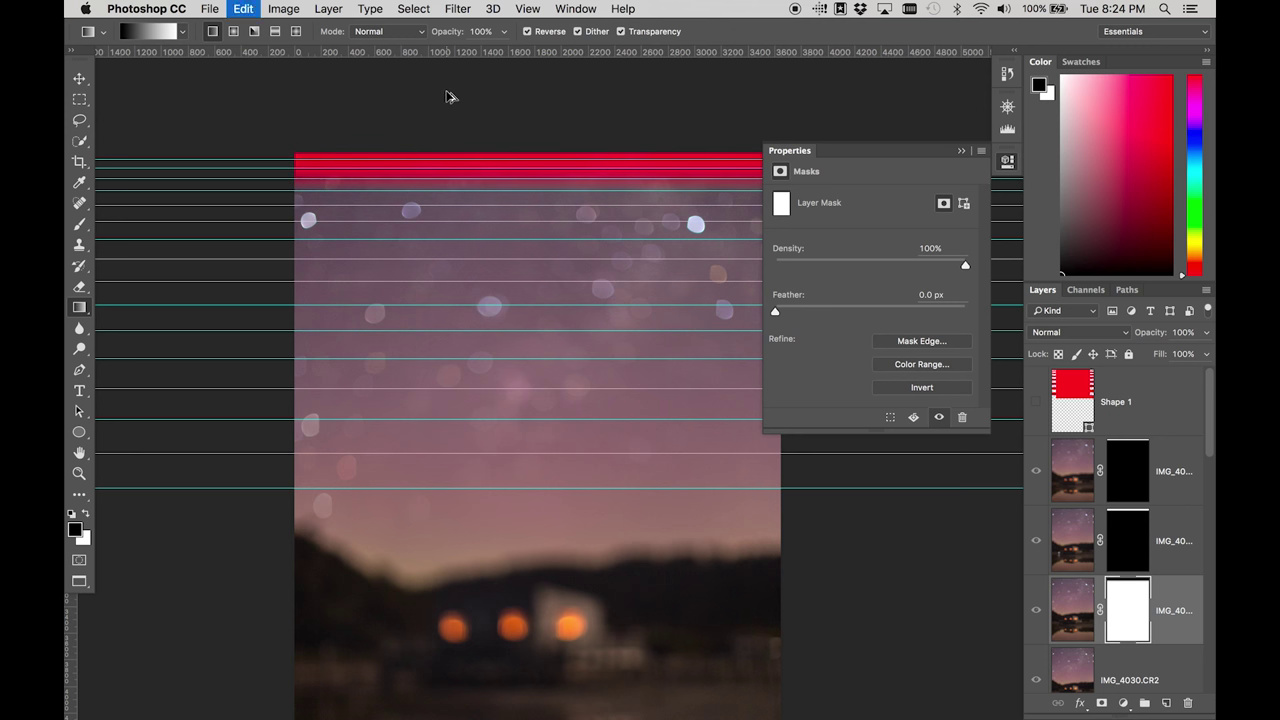
pyautogui.press('super+alt+z')
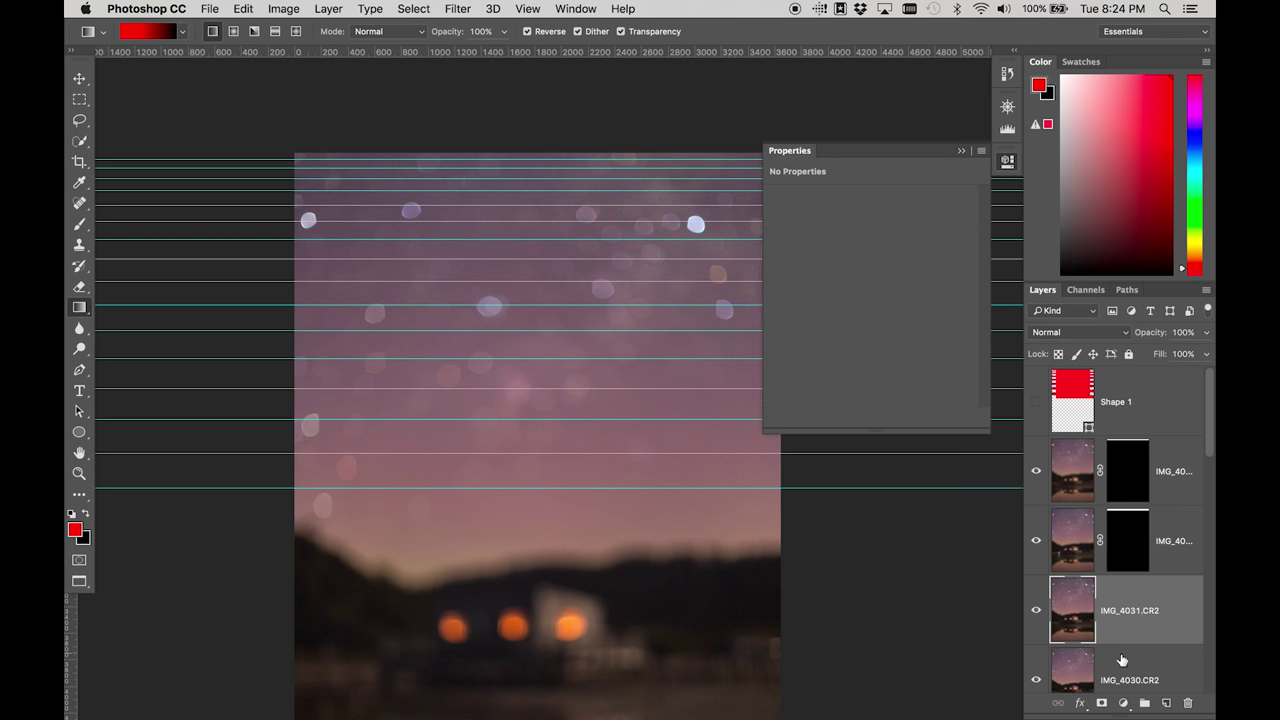
pyautogui.click(1101, 703)
pyautogui.click(1126, 558)
pyautogui.press('\\')
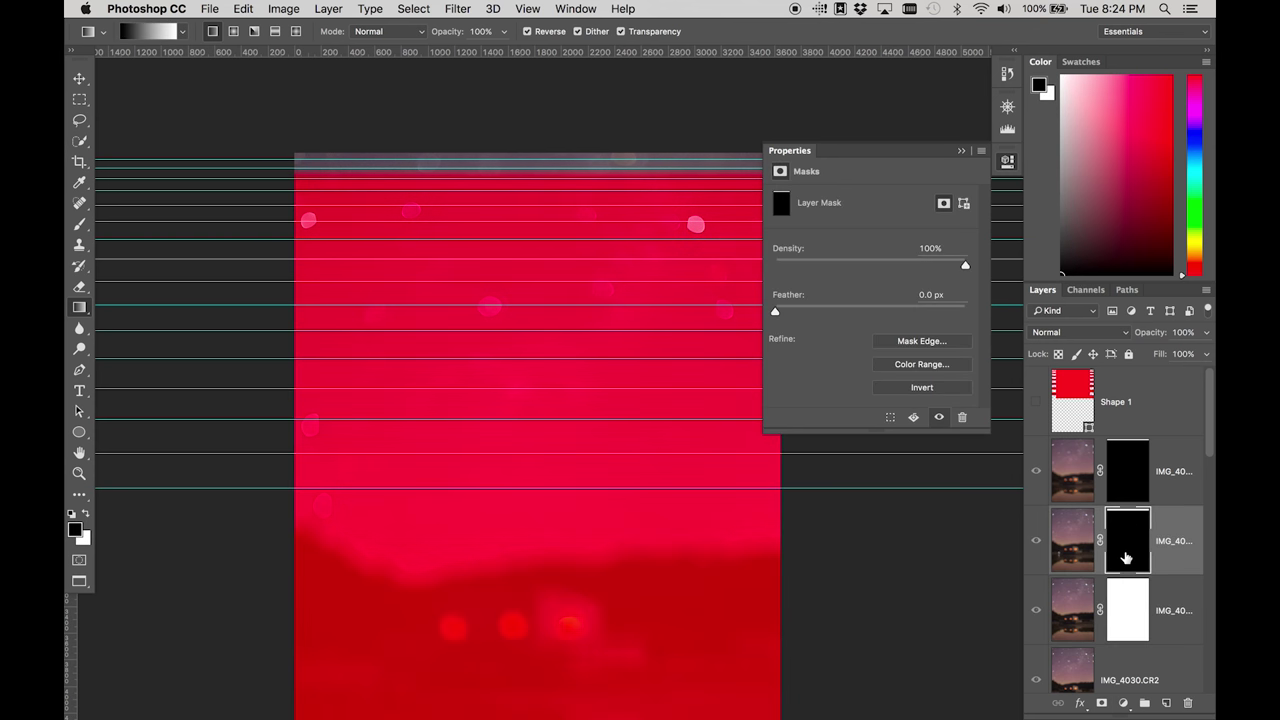
pyautogui.click(1130, 612)
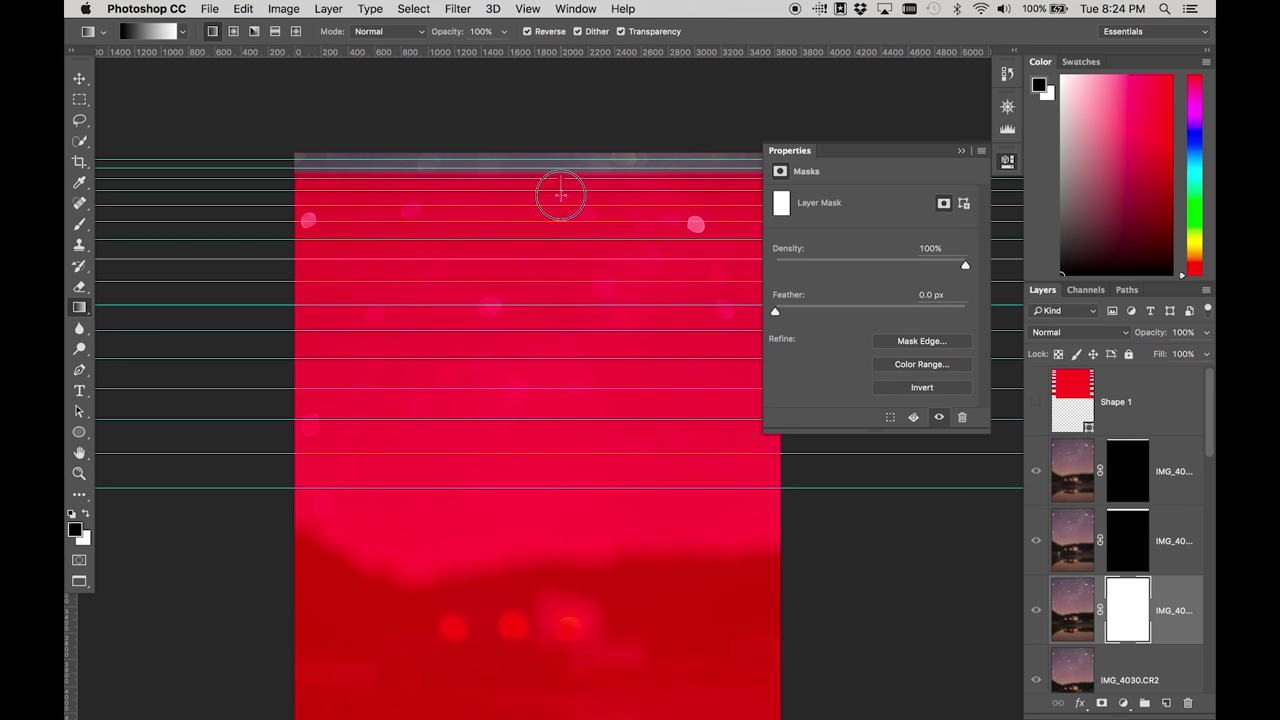
pyautogui.press('super+i')
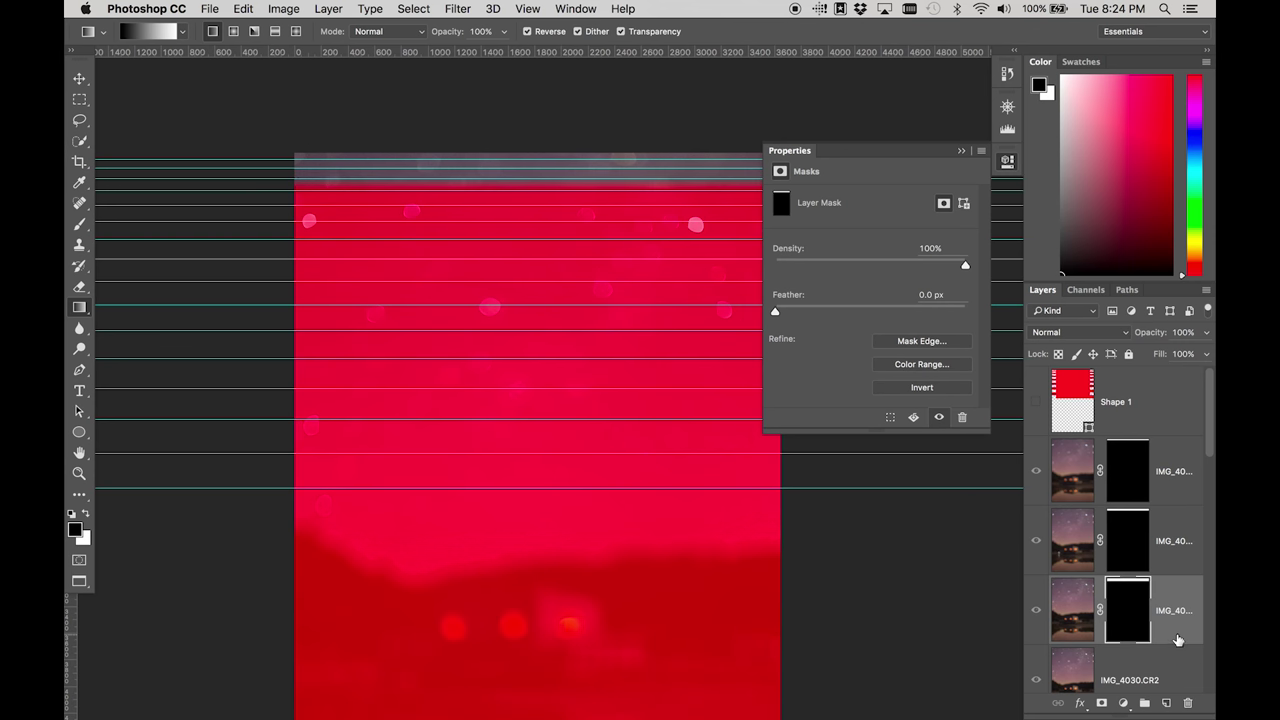
# Mask IMG_4030.CR2 and gradient the mask to hide most of the layer
pyautogui.click(1136, 670)
pyautogui.click(1101, 703)
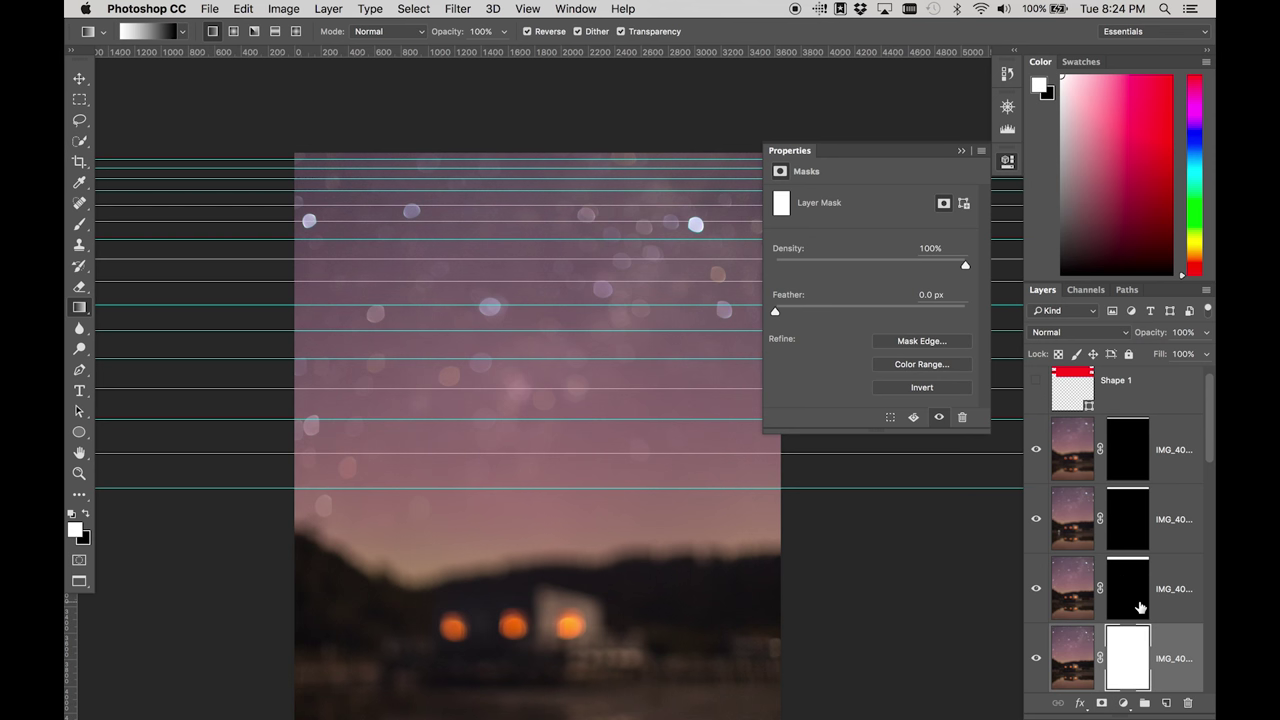
pyautogui.click(1140, 607)
pyautogui.press('\\')
pyautogui.click(1136, 650)
pyautogui.press('x')
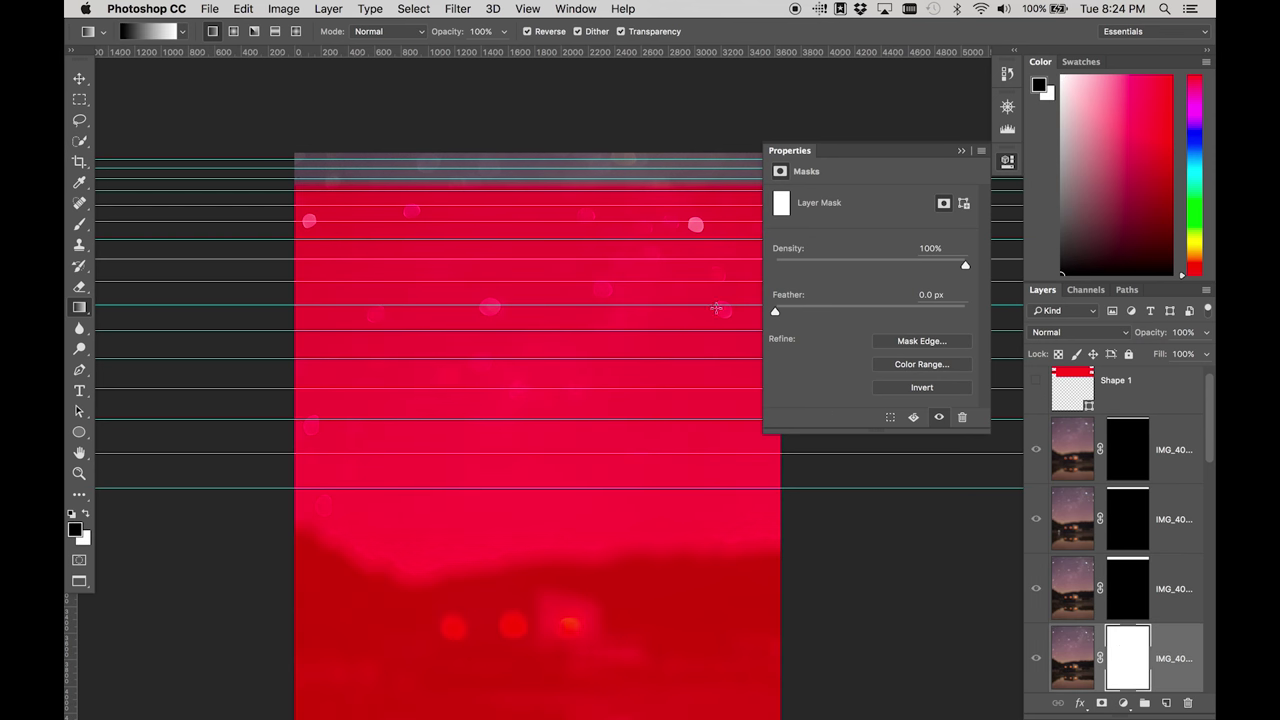
pyautogui.moveTo(541, 192); pyautogui.dragTo(545, 208)
pyautogui.scroll(-3, 1156, 632)
# Mask IMG_4029.CR2, redo IMG_4030's blend lower, and blend IMG_4029's mask to a thin top band
pyautogui.click(1120, 583)
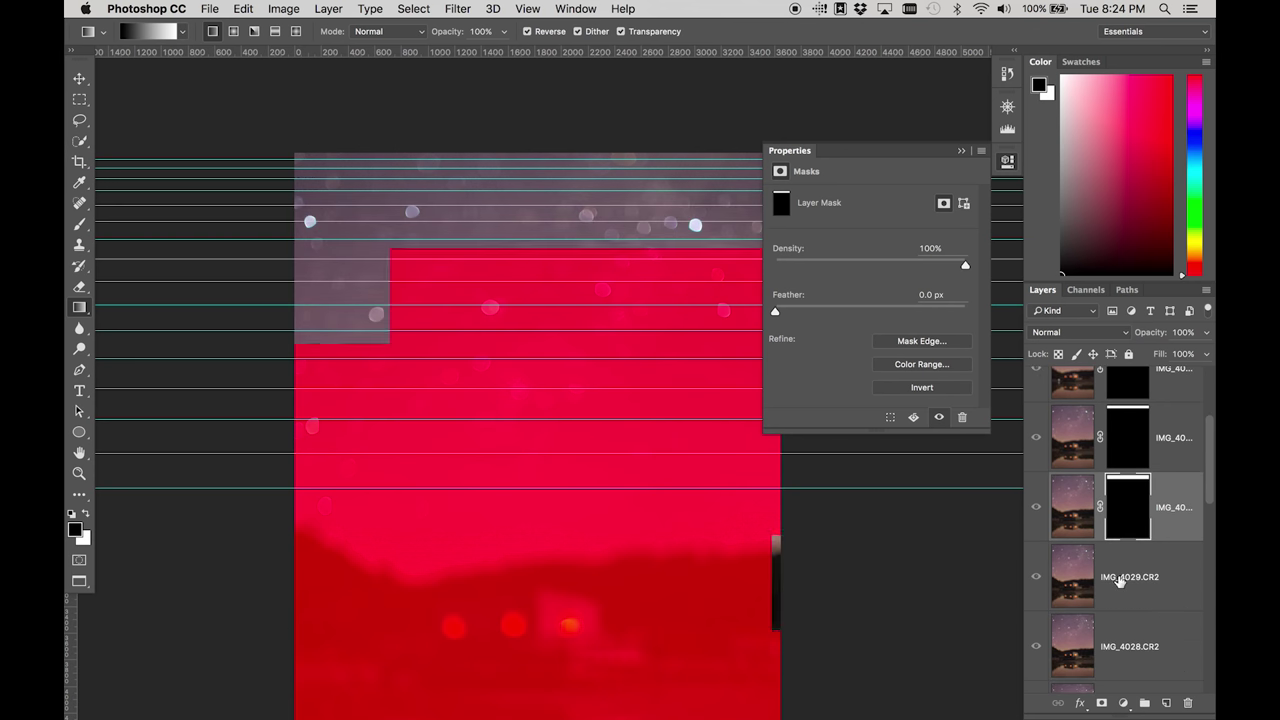
pyautogui.click(1102, 703)
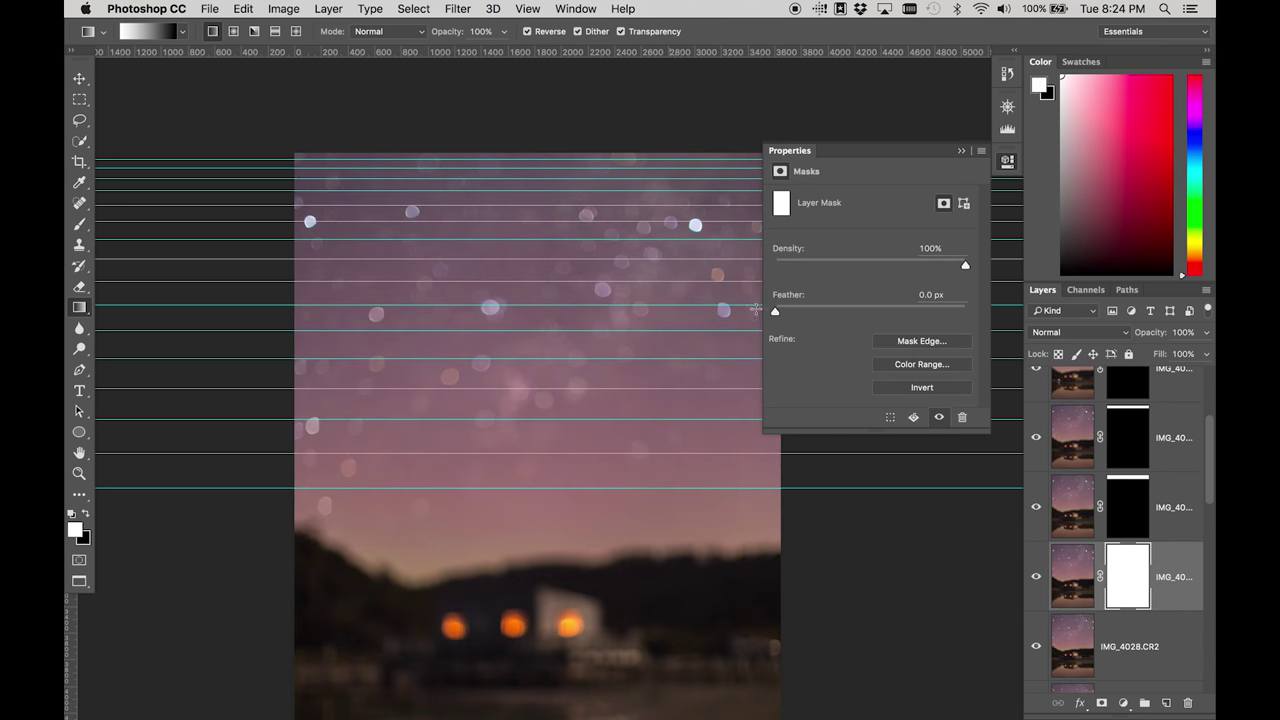
pyautogui.click(1121, 490)
pyautogui.press('\\')
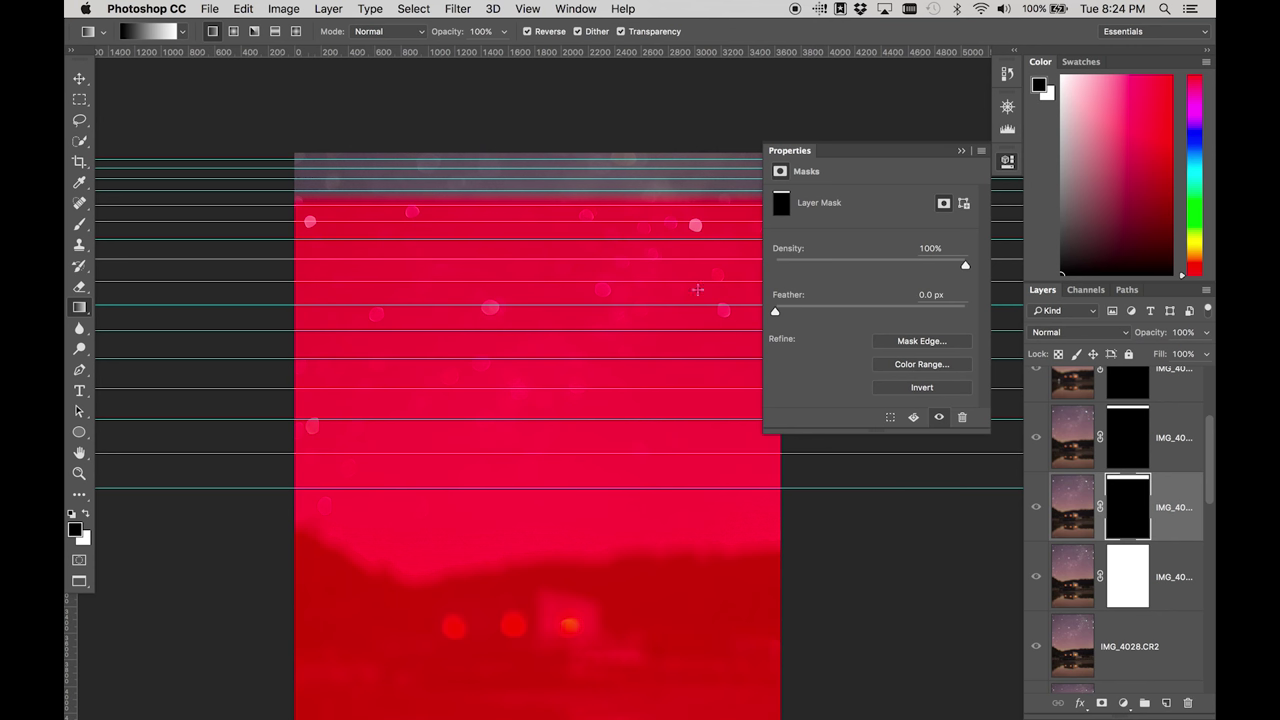
pyautogui.moveTo(797, 157); pyautogui.dragTo(663, 218)
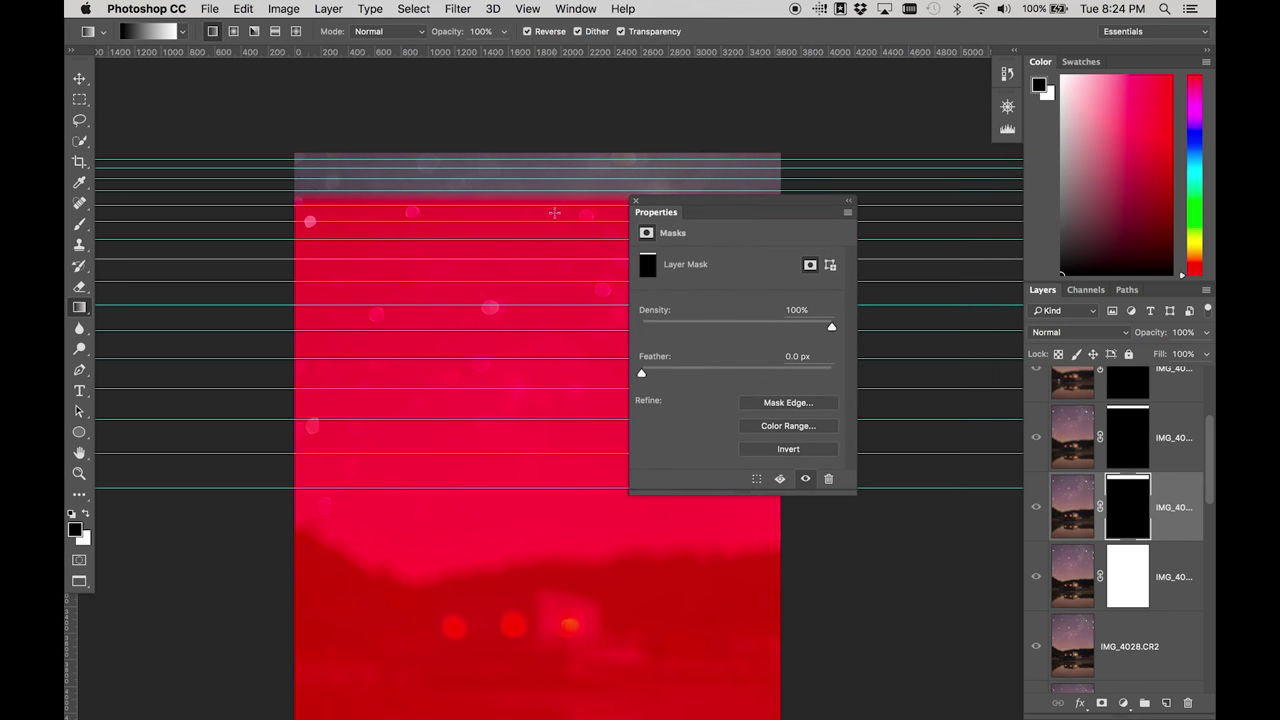
pyautogui.moveTo(538, 206); pyautogui.dragTo(538, 221)
pyautogui.moveTo(551, 265); pyautogui.dragTo(544, 249)
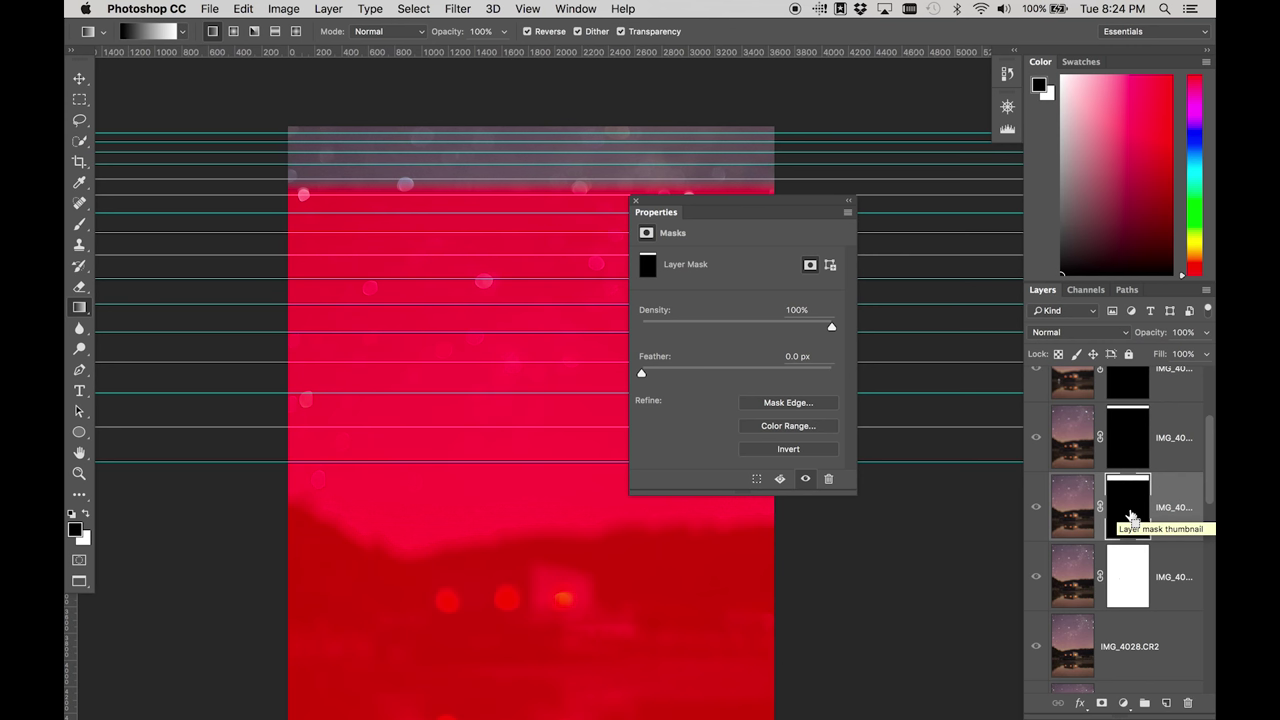
pyautogui.moveTo(663, 205); pyautogui.dragTo(673, 203)
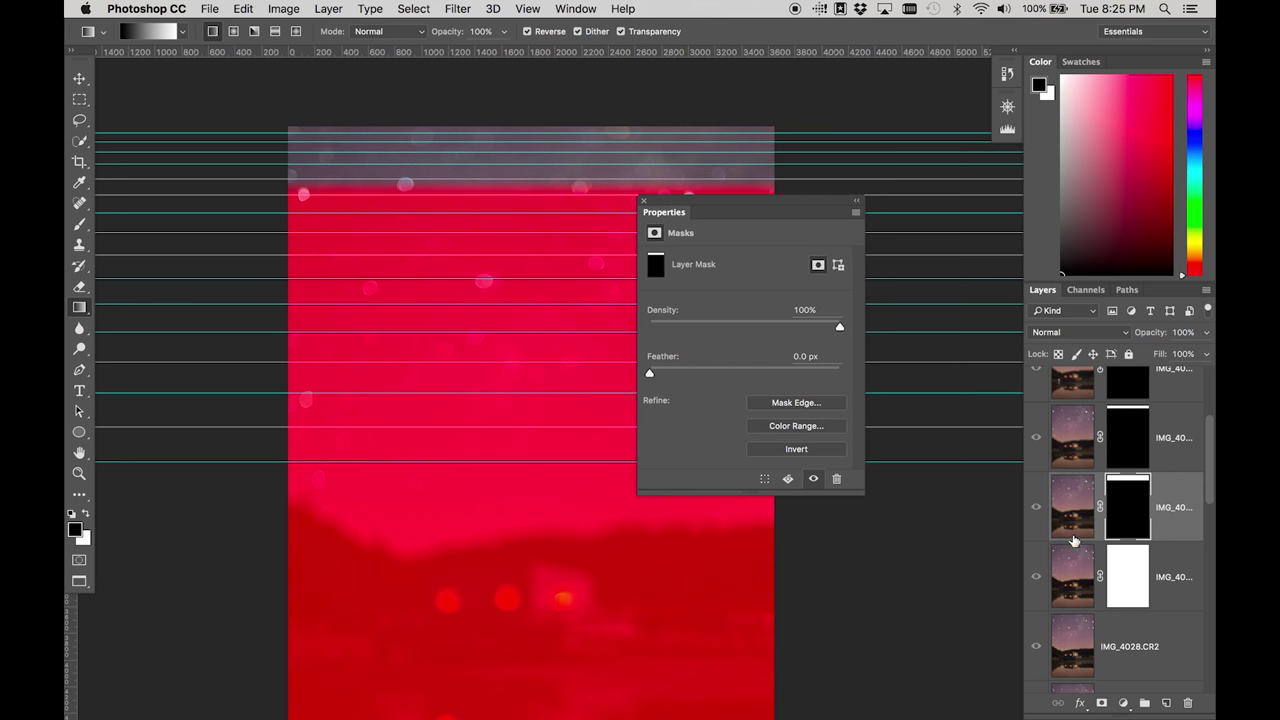
pyautogui.click(1121, 569)
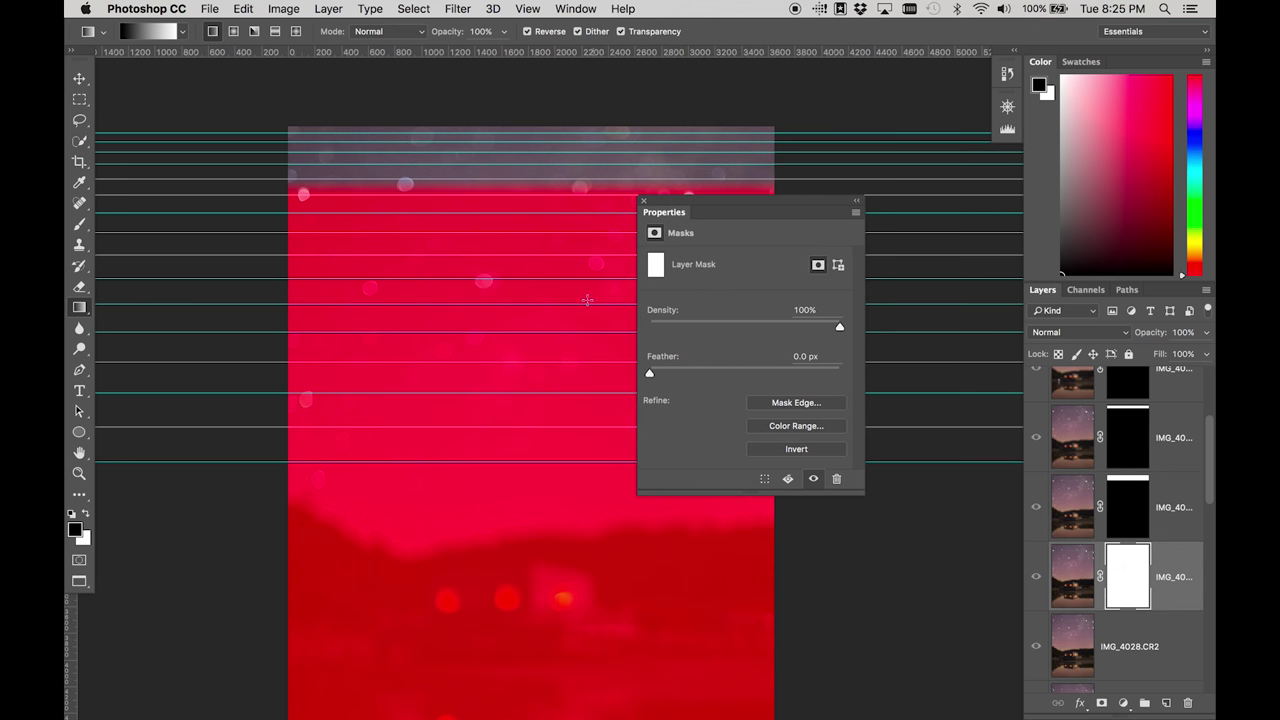
pyautogui.moveTo(534, 197); pyautogui.dragTo(534, 218)
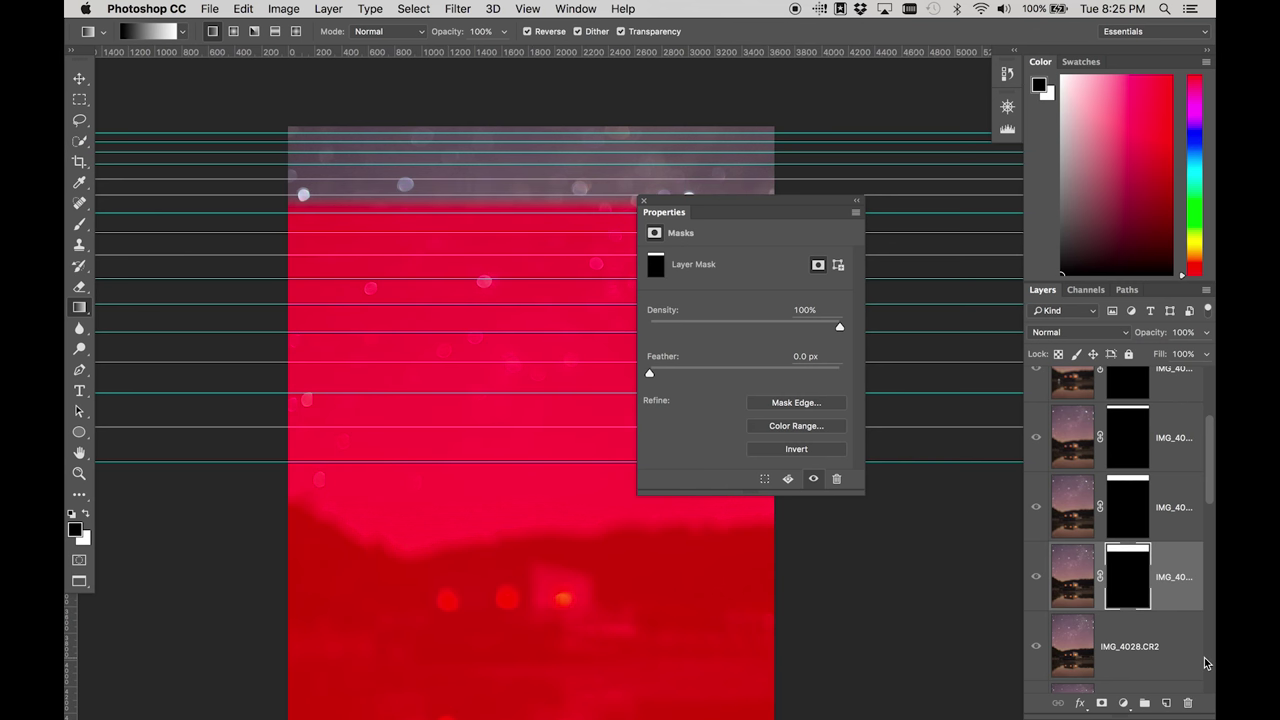
pyautogui.scroll(-3, 1206, 663)
# Mask IMG_4028 and blend the mask to leave a thin band at the top
pyautogui.click(1140, 490)
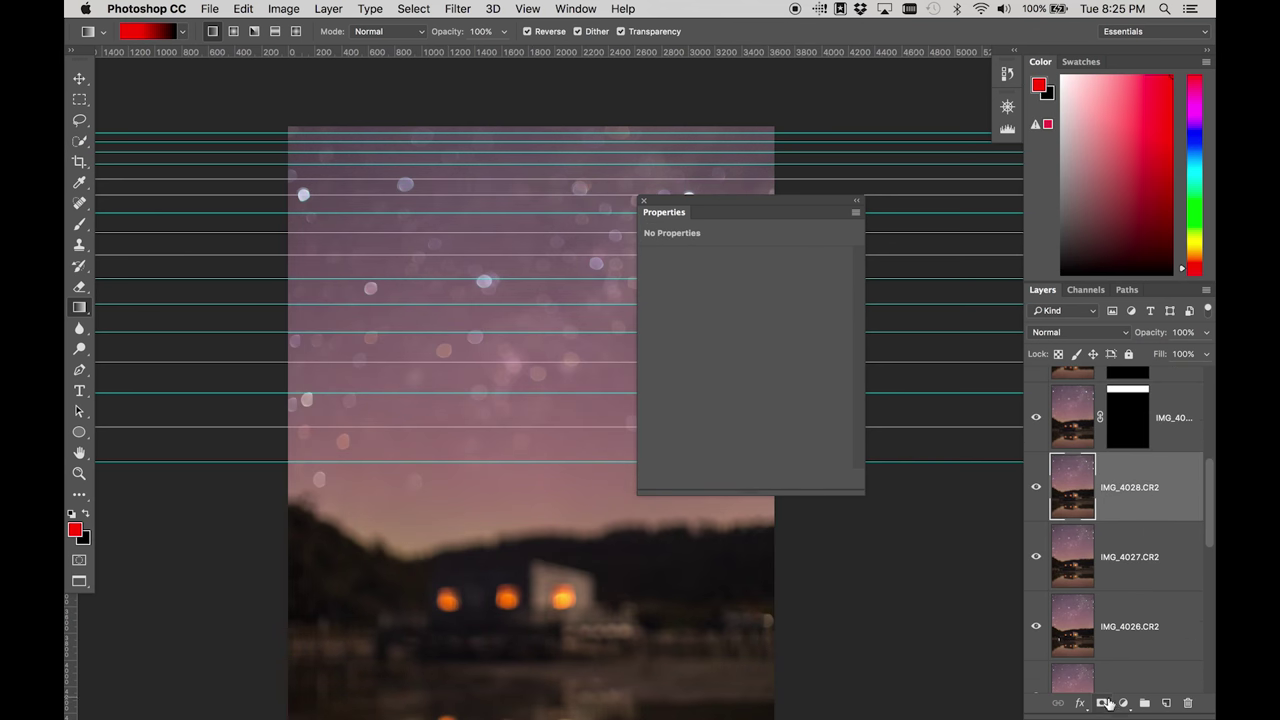
pyautogui.click(1104, 703)
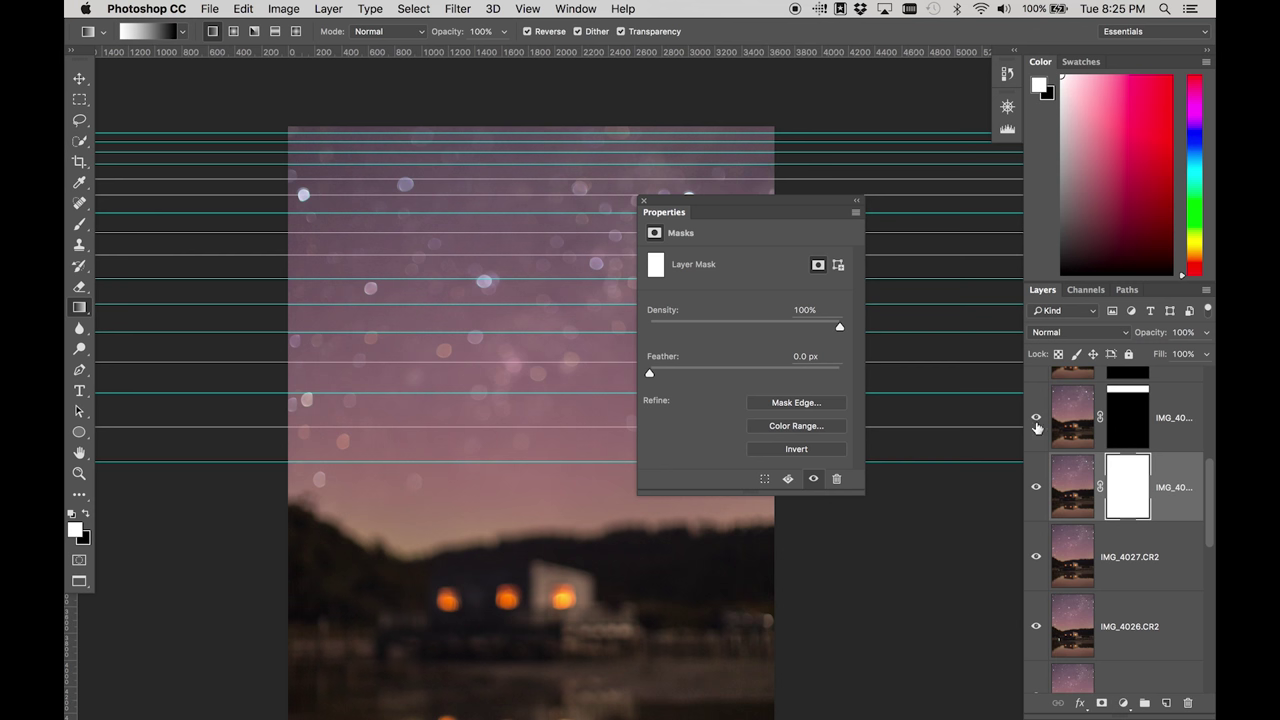
pyautogui.click(1130, 432)
pyautogui.press('\\')
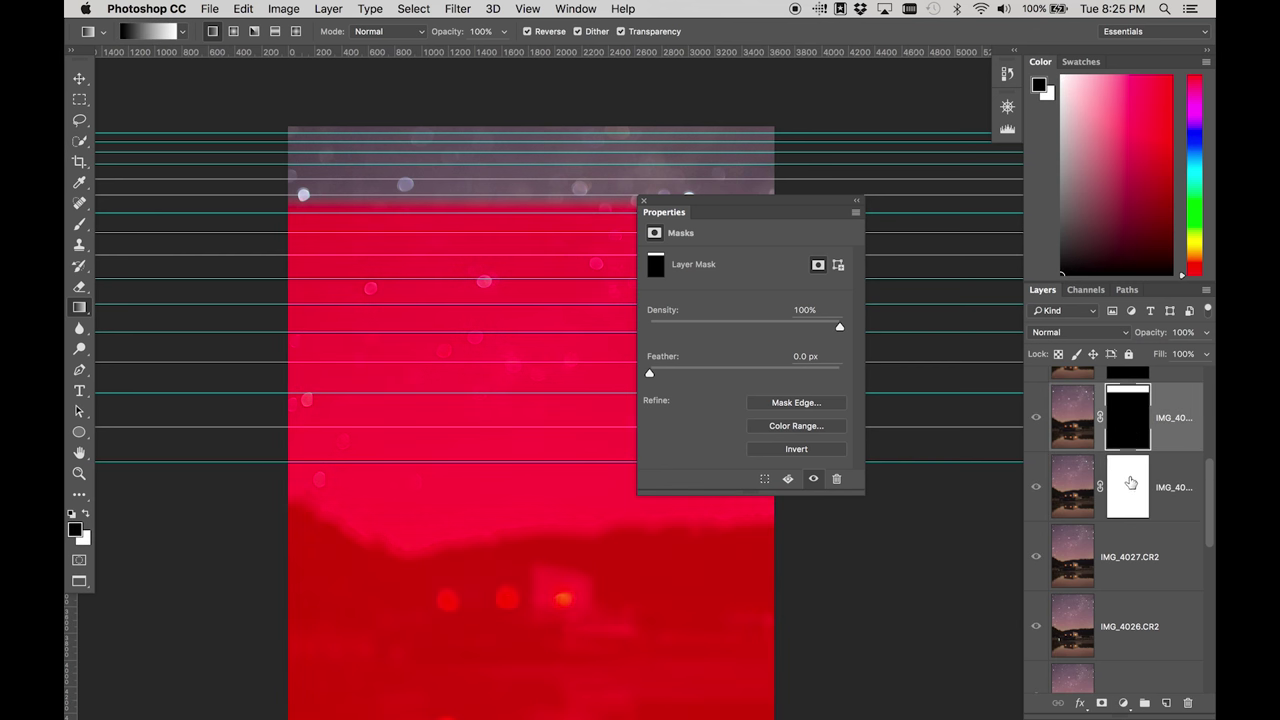
pyautogui.moveTo(720, 208); pyautogui.dragTo(725, 225)
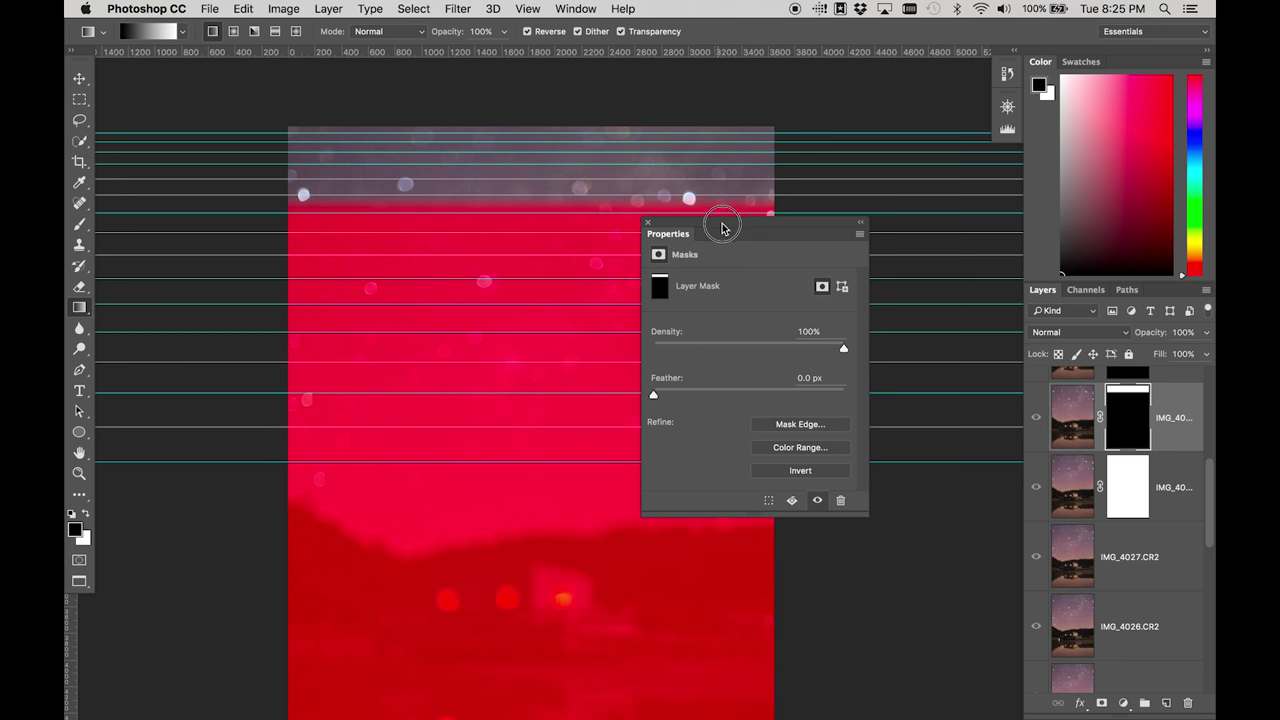
pyautogui.click(1120, 488)
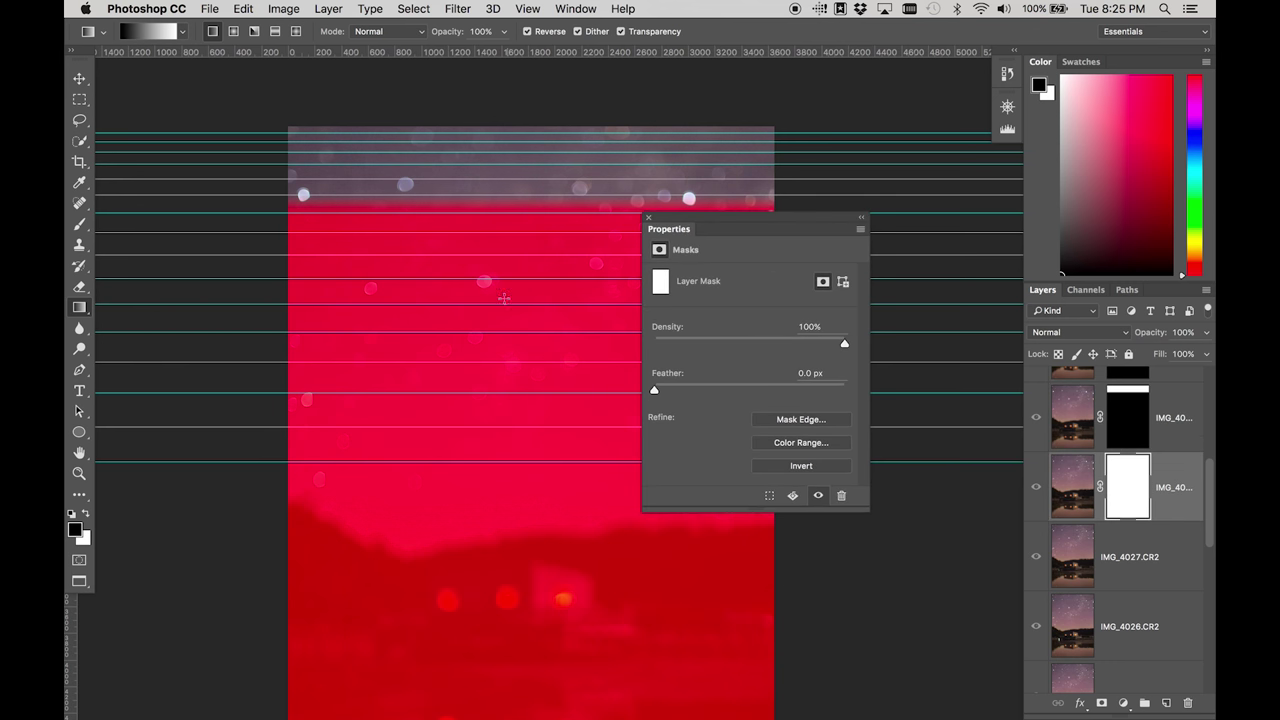
pyautogui.moveTo(472, 210); pyautogui.dragTo(498, 232)
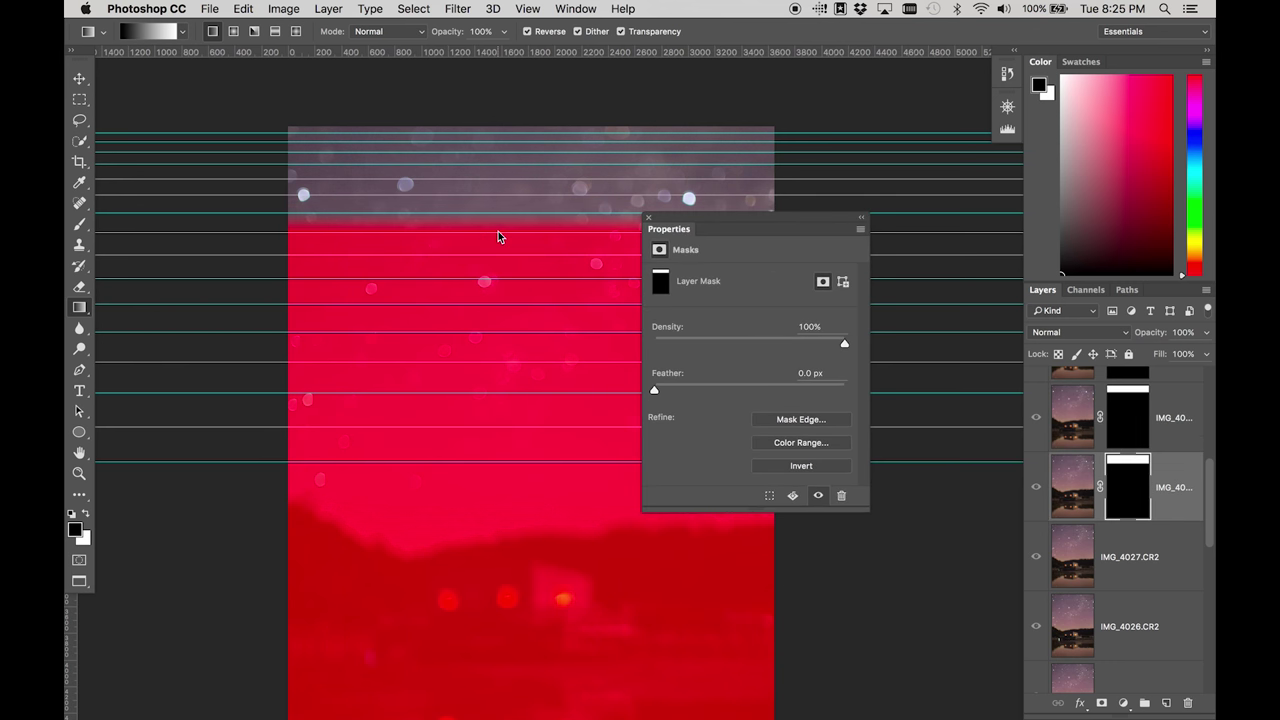
# Mask IMG_4027, blend the mask near the top of the sky, and invert it
pyautogui.click(1122, 576)
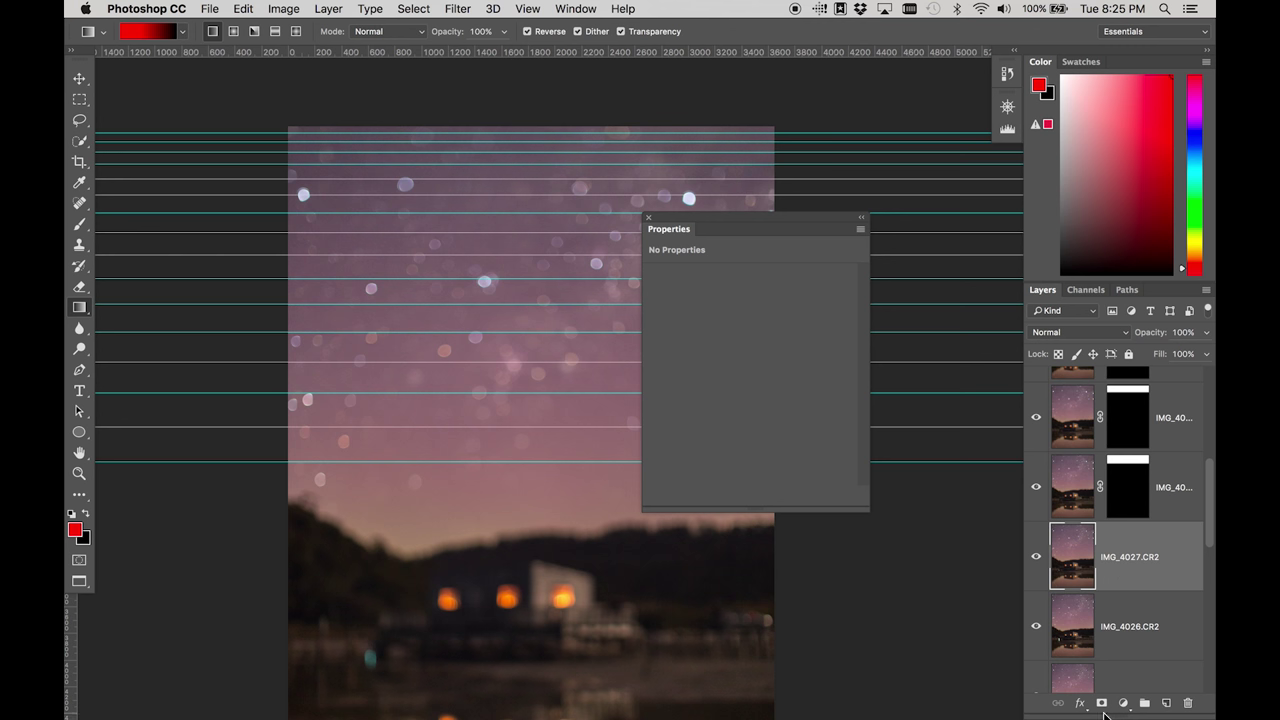
pyautogui.click(1102, 704)
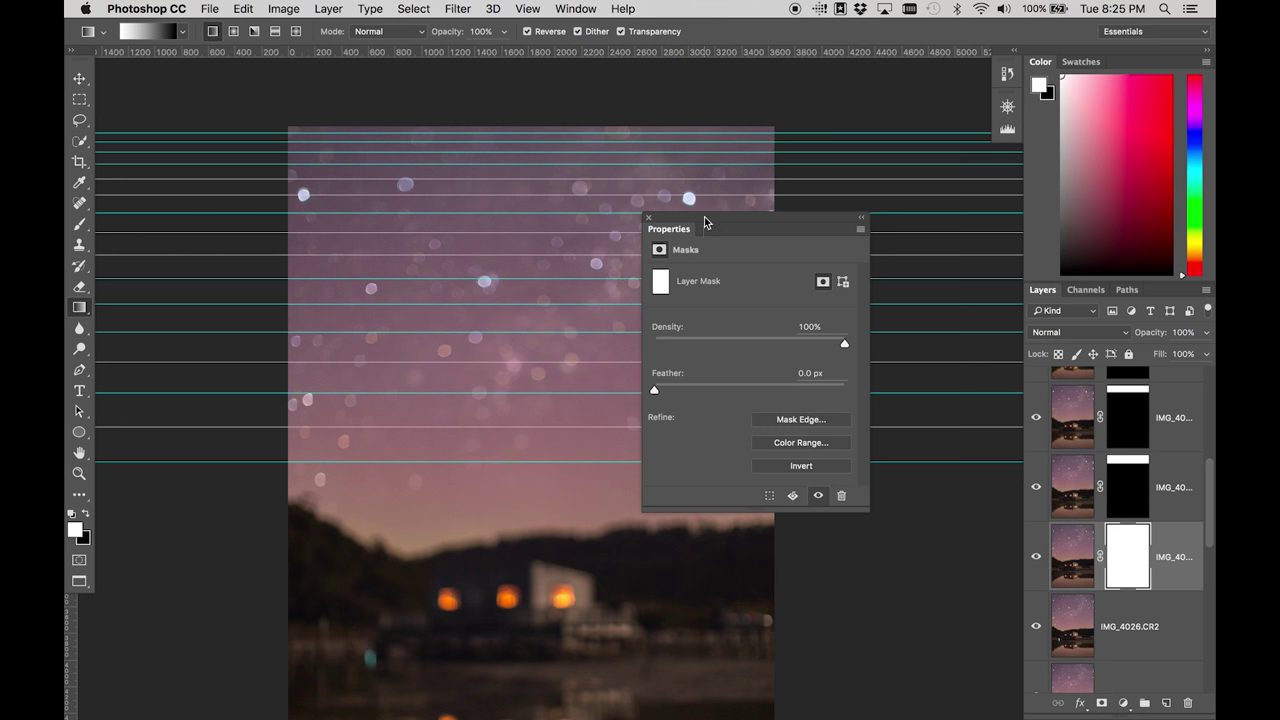
pyautogui.moveTo(705, 221); pyautogui.dragTo(708, 241)
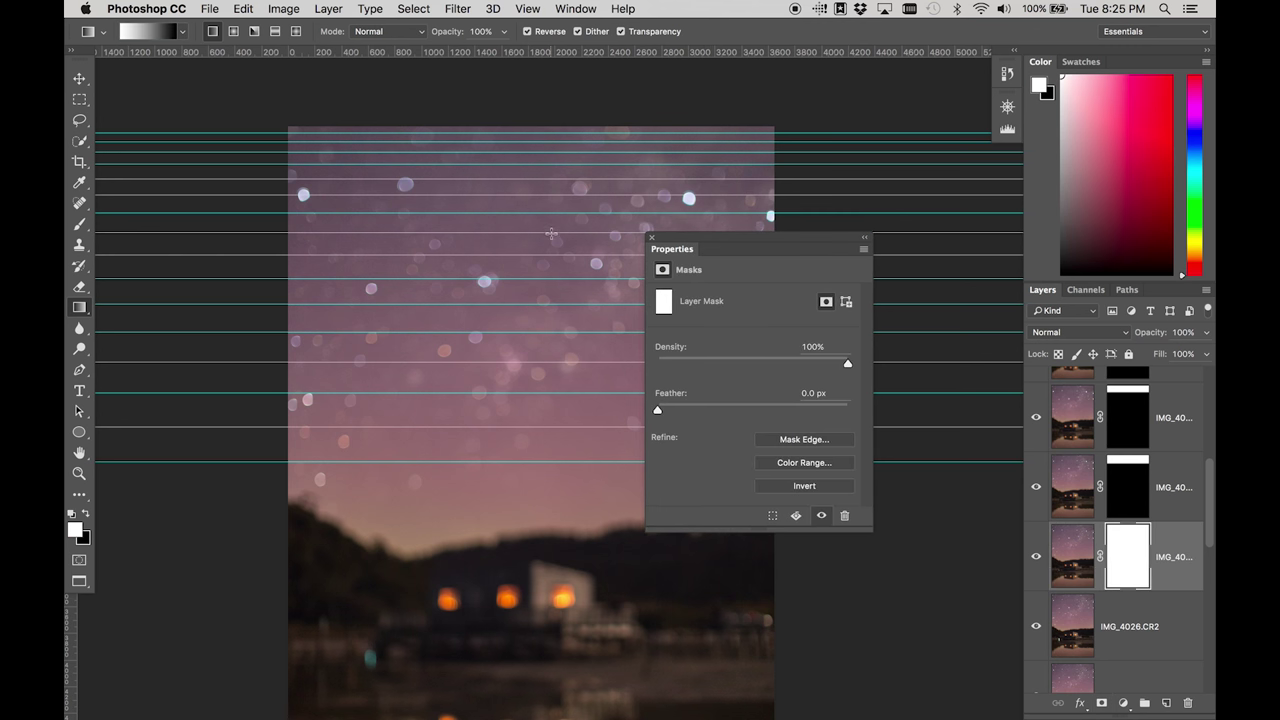
pyautogui.moveTo(551, 233); pyautogui.dragTo(551, 254)
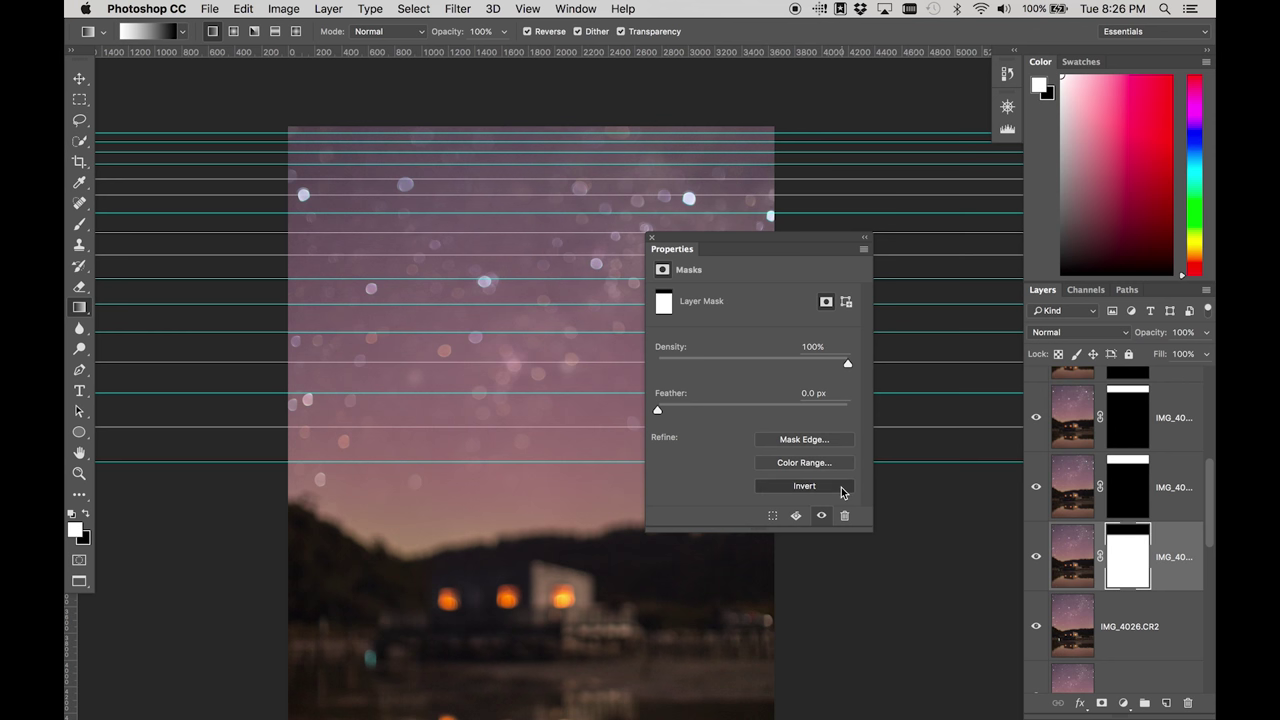
pyautogui.click(804, 485)
# Mask IMG_4026 and blend the mask to leave a thin top band
pyautogui.click(1120, 620)
pyautogui.scroll(-4, 1120, 619)
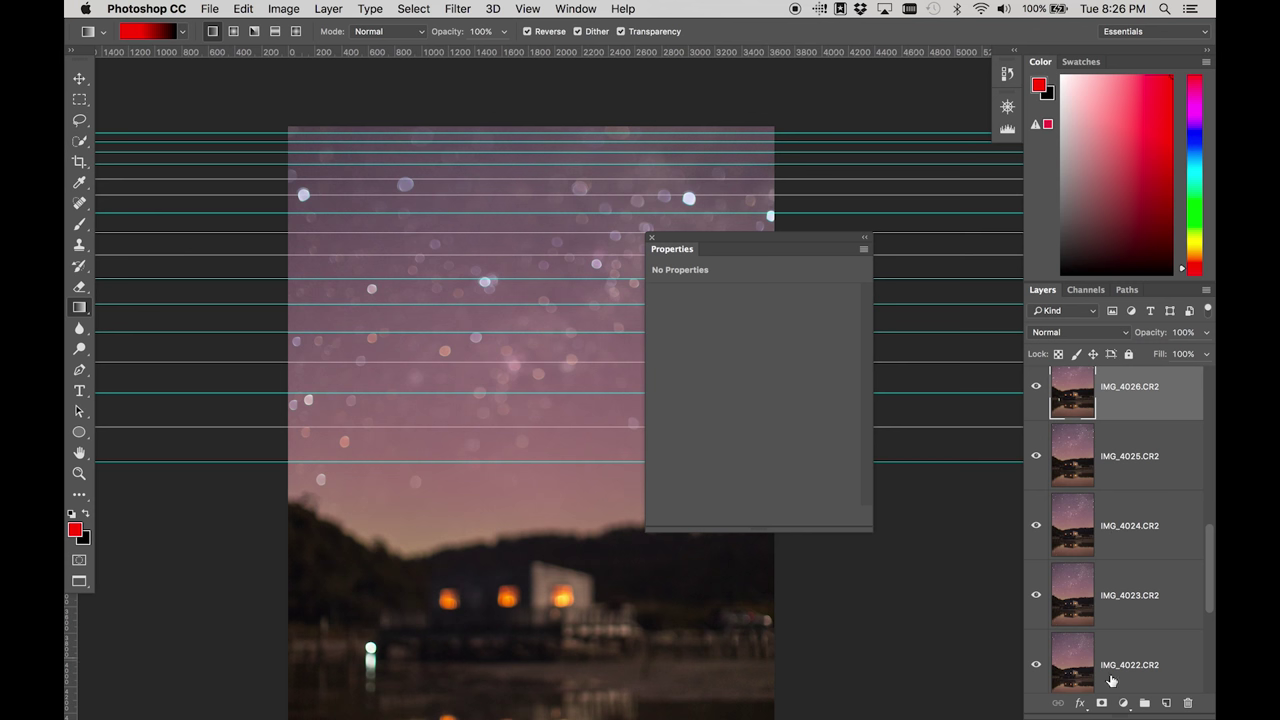
pyautogui.click(1101, 703)
pyautogui.hotkey('ctrl', 'j')
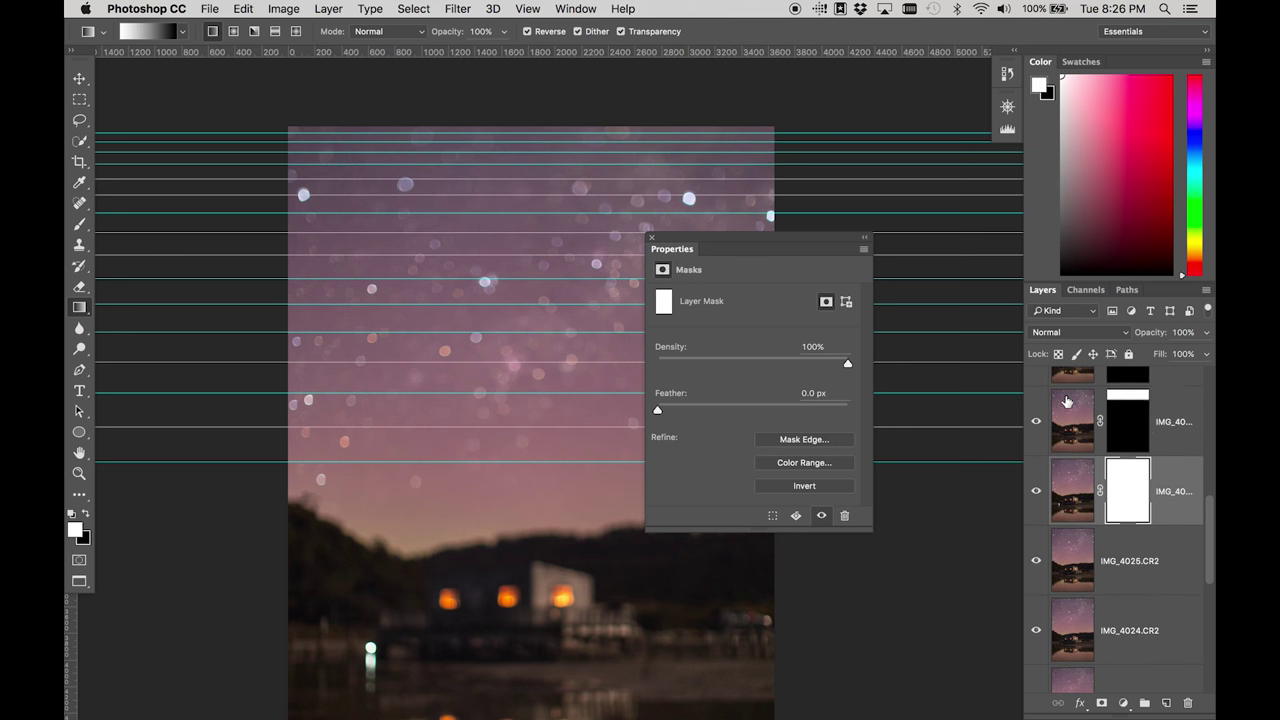
pyautogui.hotkey('ctrl', 'i')
pyautogui.press('\\')
pyautogui.click(1126, 488)
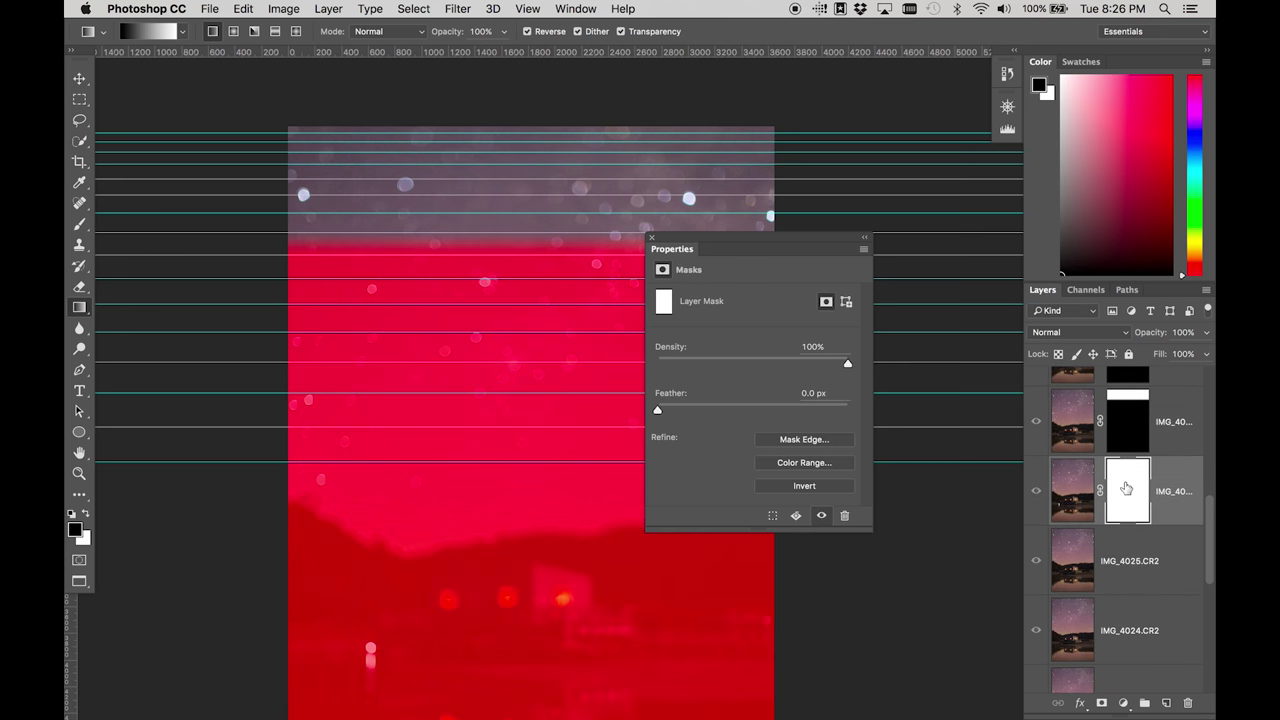
pyautogui.moveTo(690, 242); pyautogui.dragTo(697, 265)
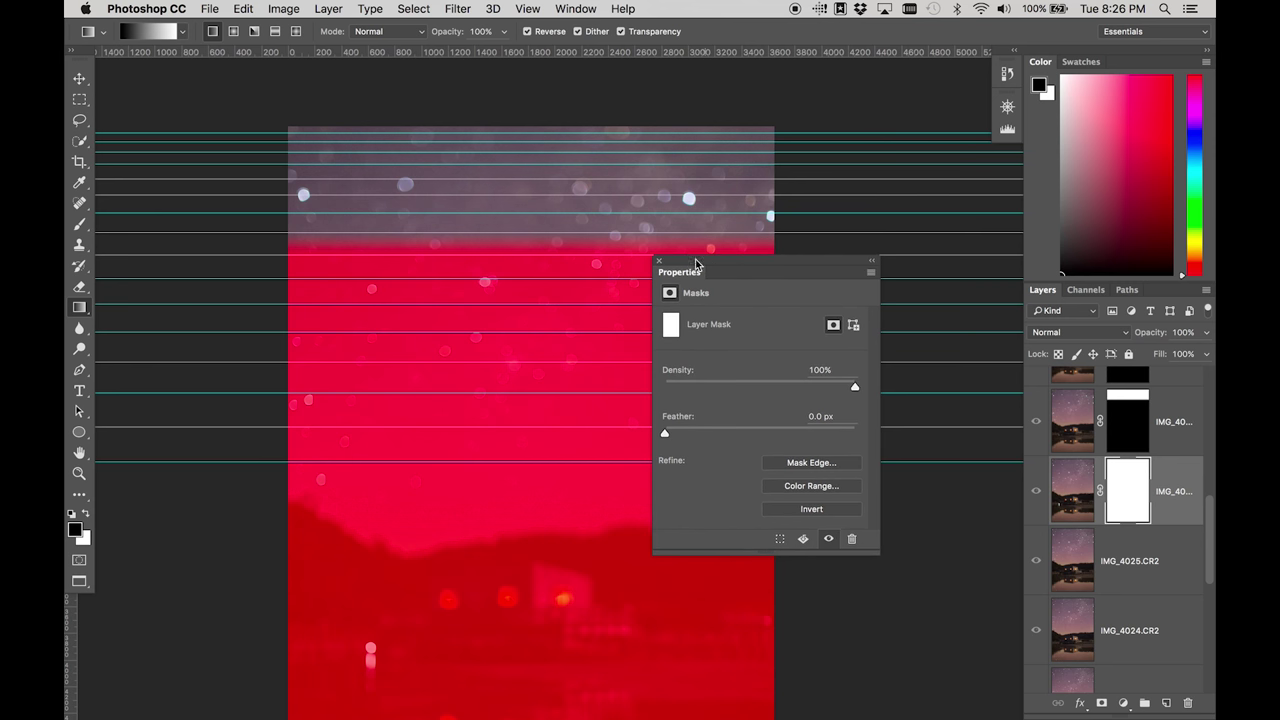
pyautogui.moveTo(551, 259); pyautogui.dragTo(551, 279)
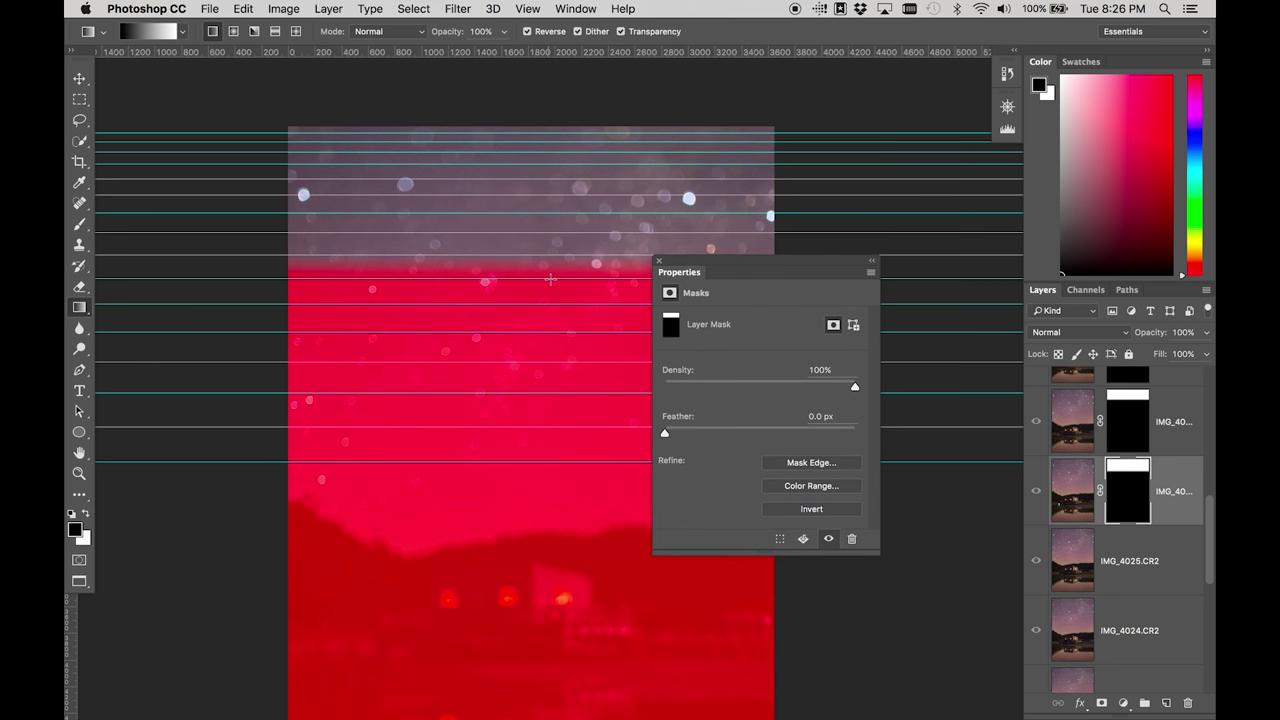
# Add a mask to IMG_4025 with black as foreground and the red mask overlay showing
pyautogui.click(1124, 552)
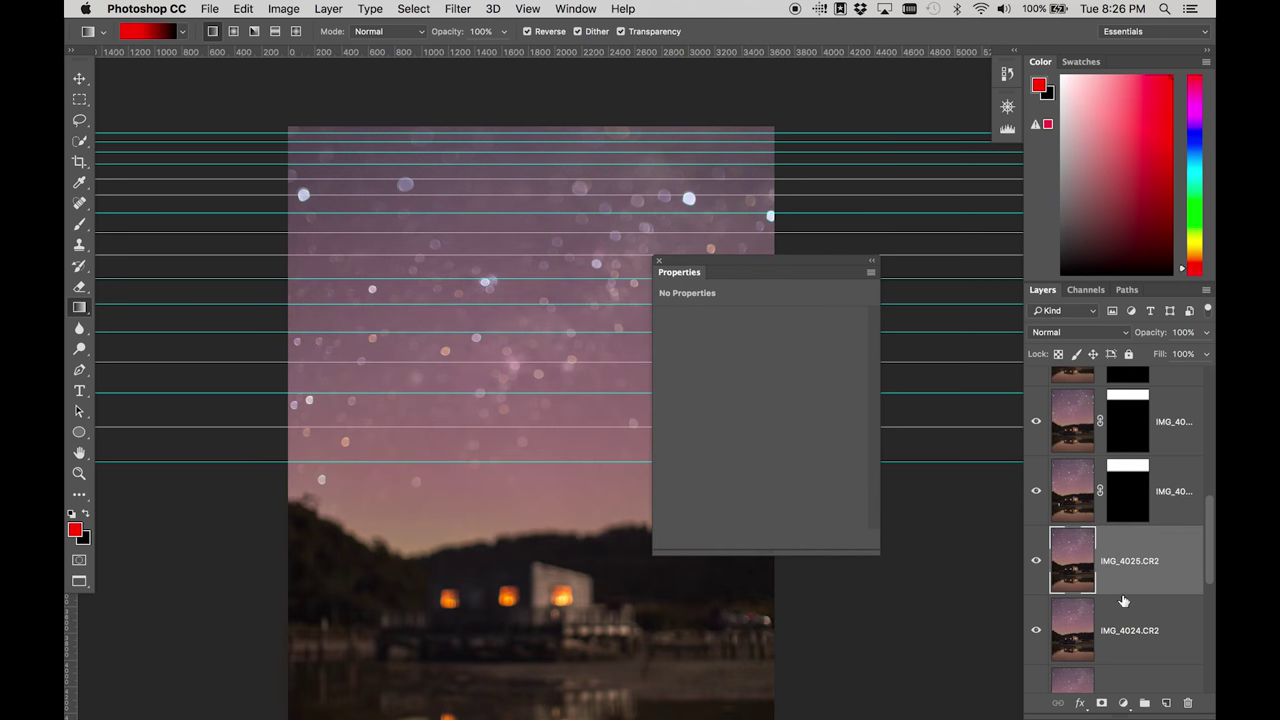
pyautogui.click(1104, 700)
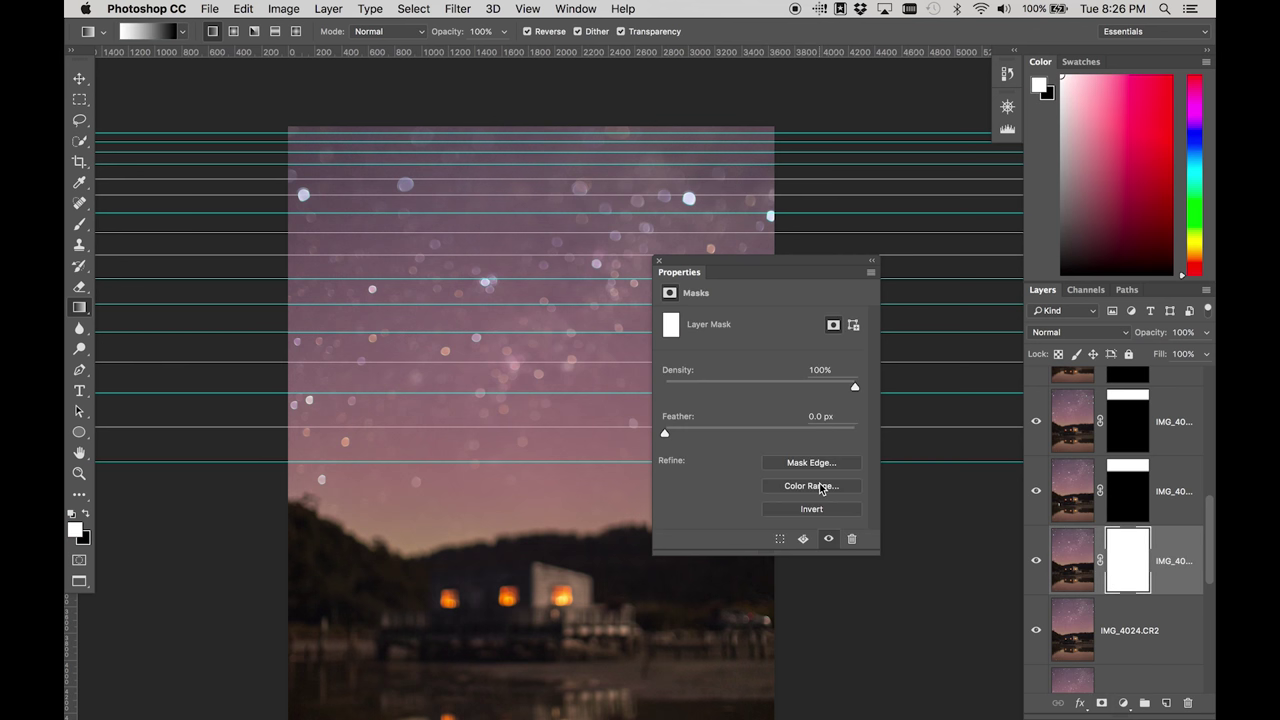
pyautogui.click(1117, 487)
pyautogui.rightClick(1117, 487)
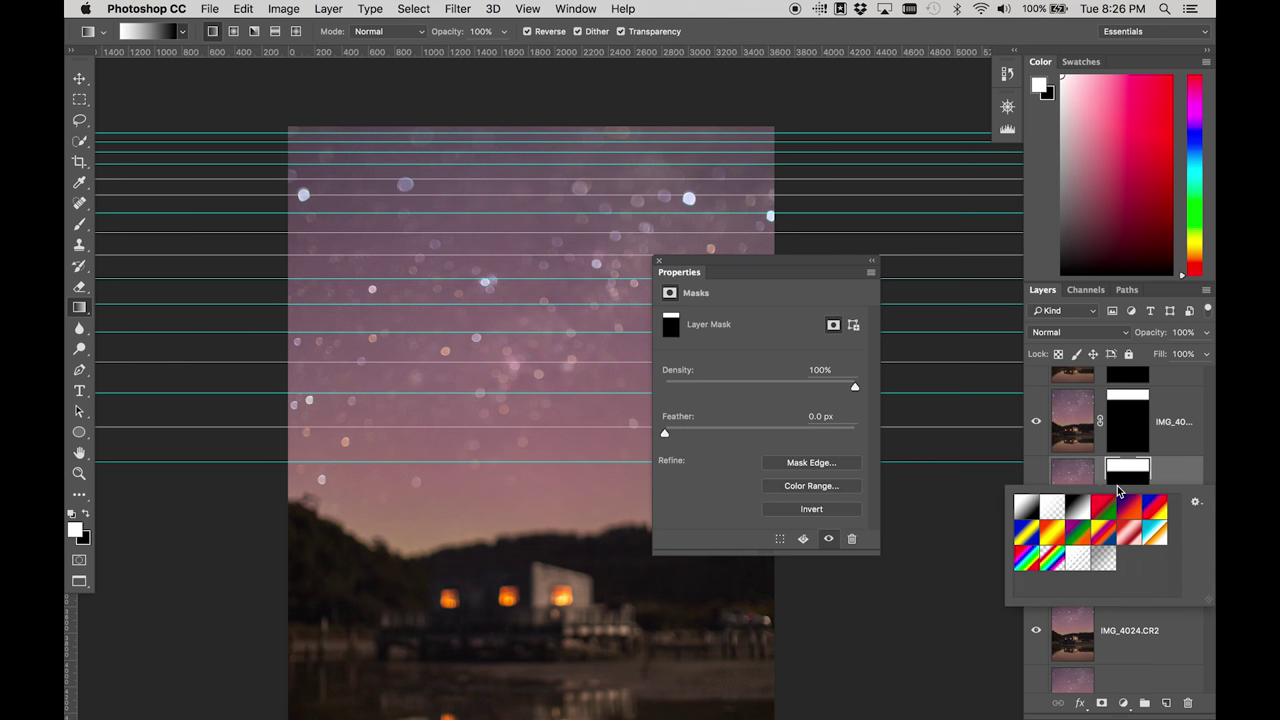
pyautogui.press('Escape')
pyautogui.press('x')
pyautogui.press('\\')
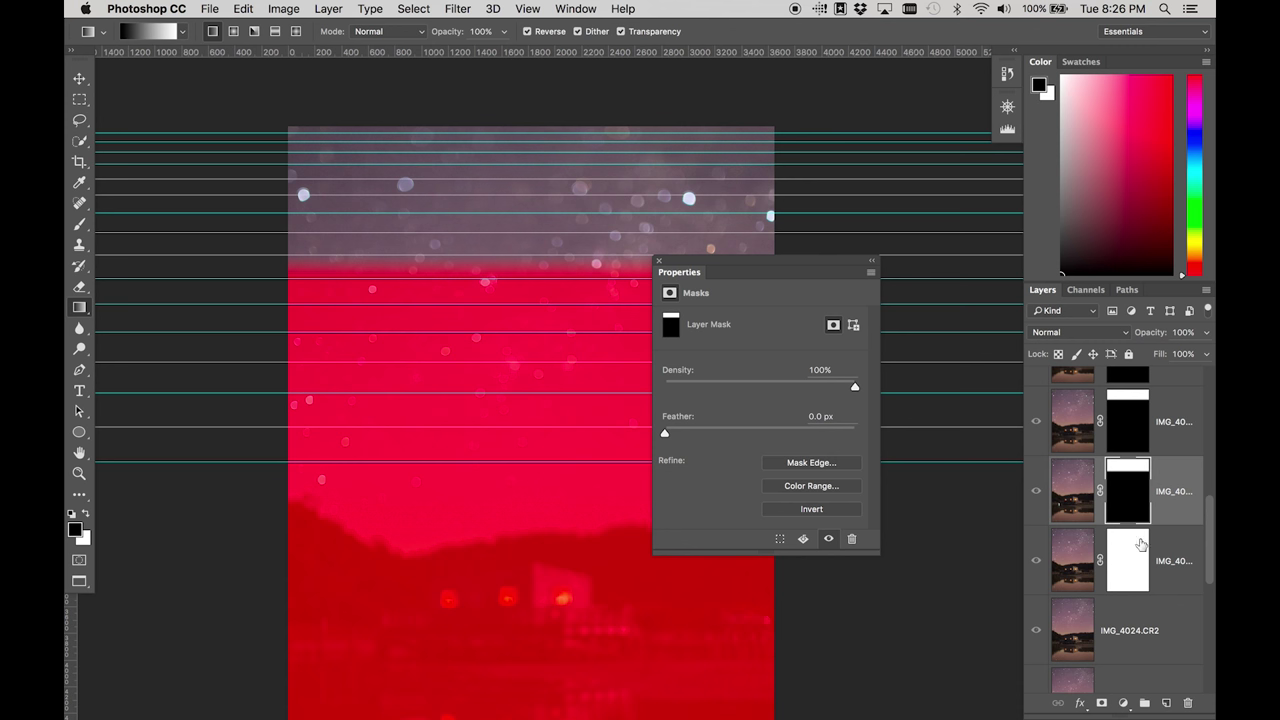
pyautogui.click(1141, 544)
# Draw a white-to-black sky gradient mask, copy it to IMG_4024.CR2 and shift it 194 px lower
pyautogui.moveTo(554, 281); pyautogui.dragTo(555, 311)
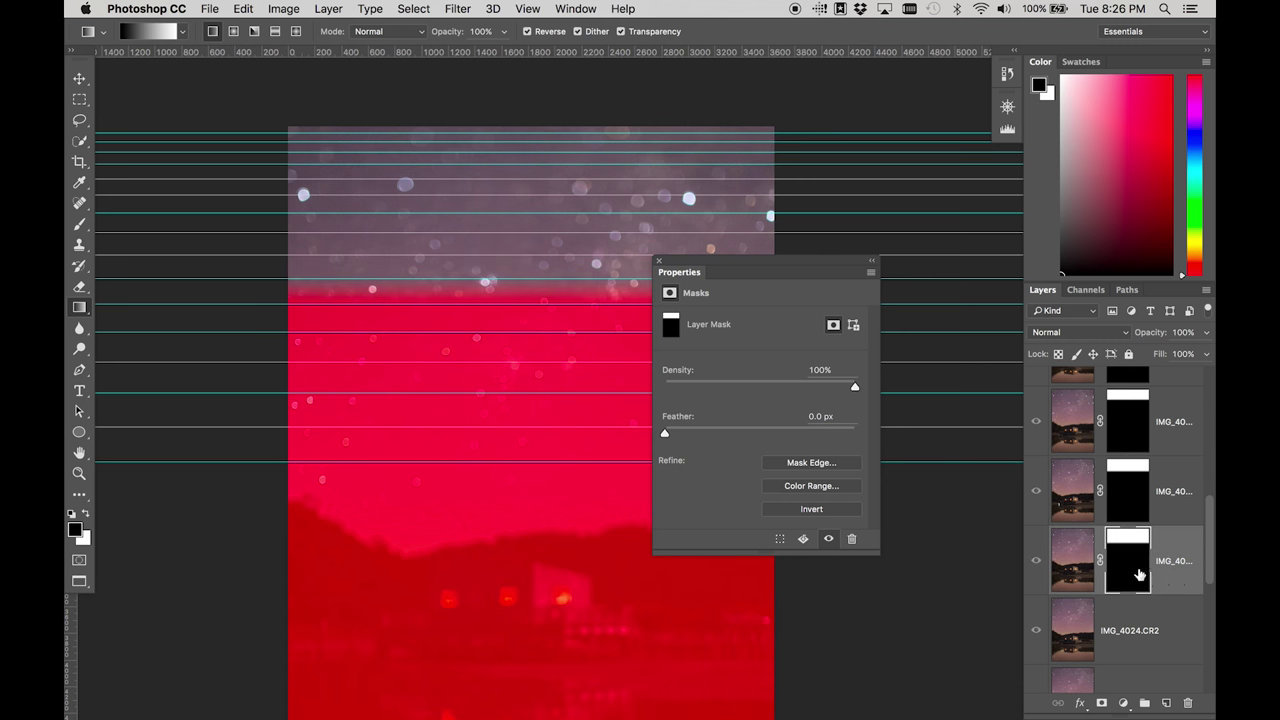
pyautogui.scroll(-2, 1140, 573)
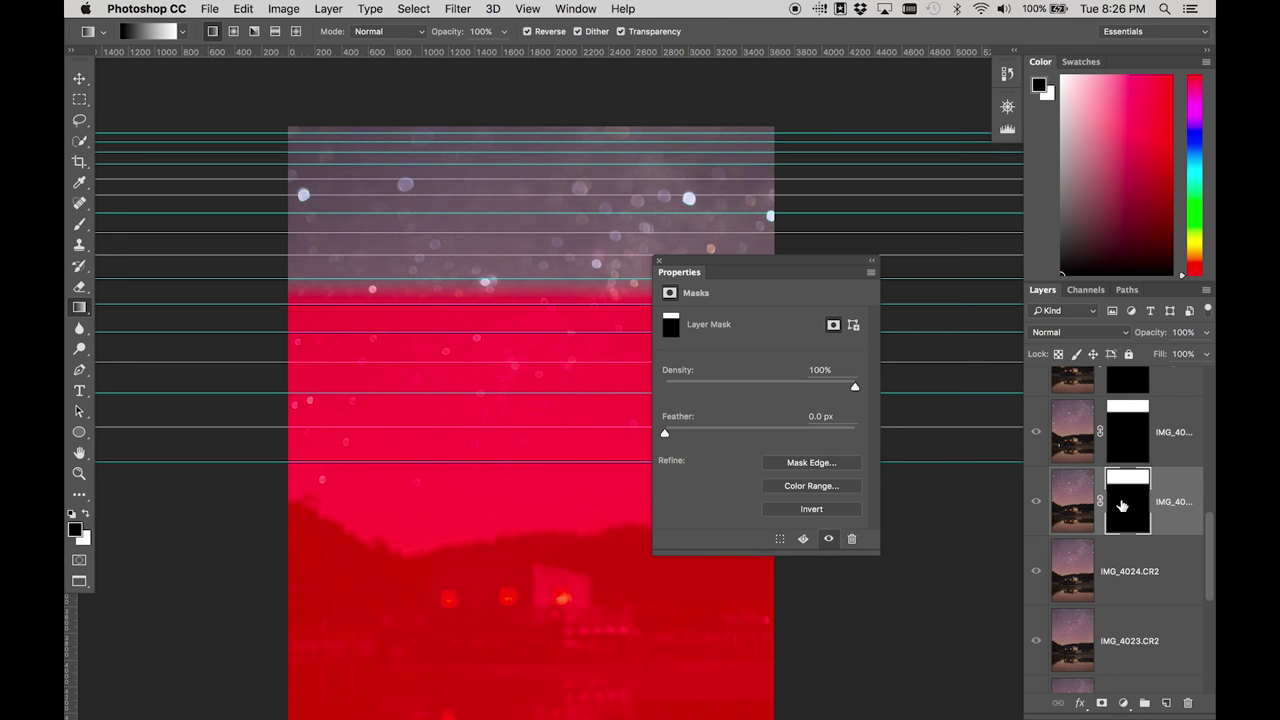
pyautogui.moveTo(1122, 506); pyautogui.dragTo(1121, 562)
pyautogui.click(1131, 567)
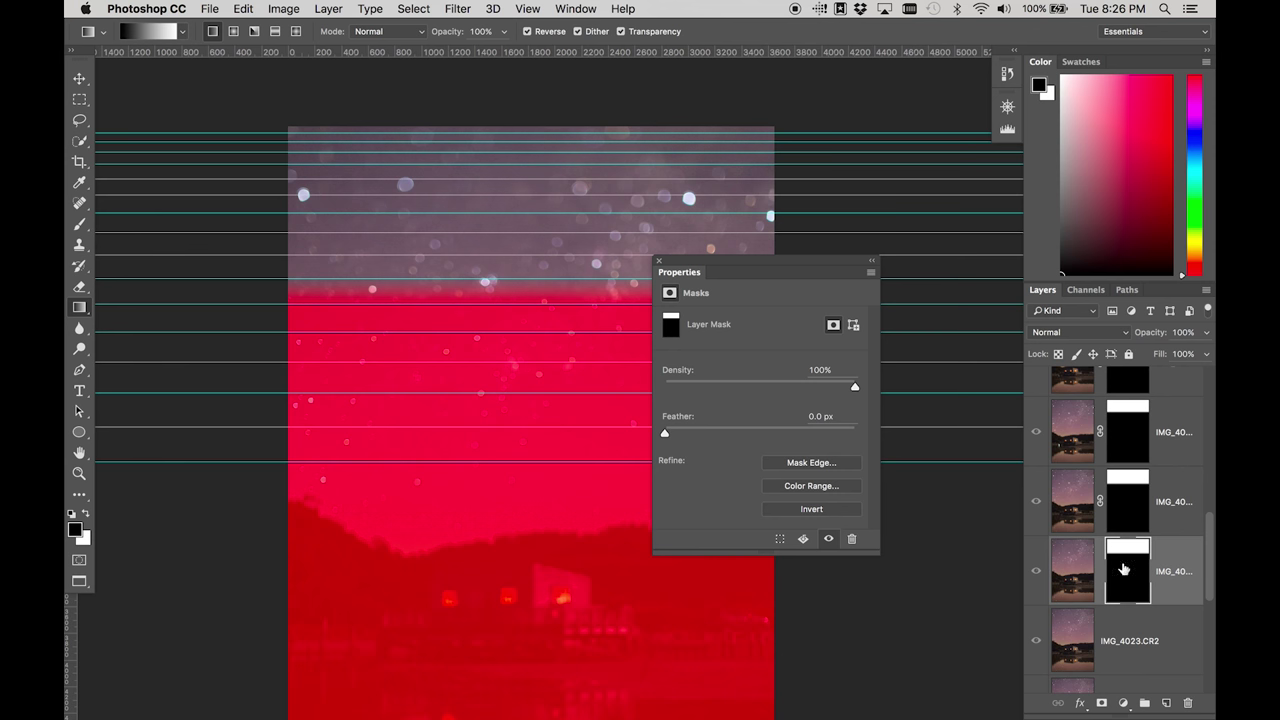
pyautogui.hotkey('ctrl', 't')
pyautogui.scroll(-3, 546, 453)
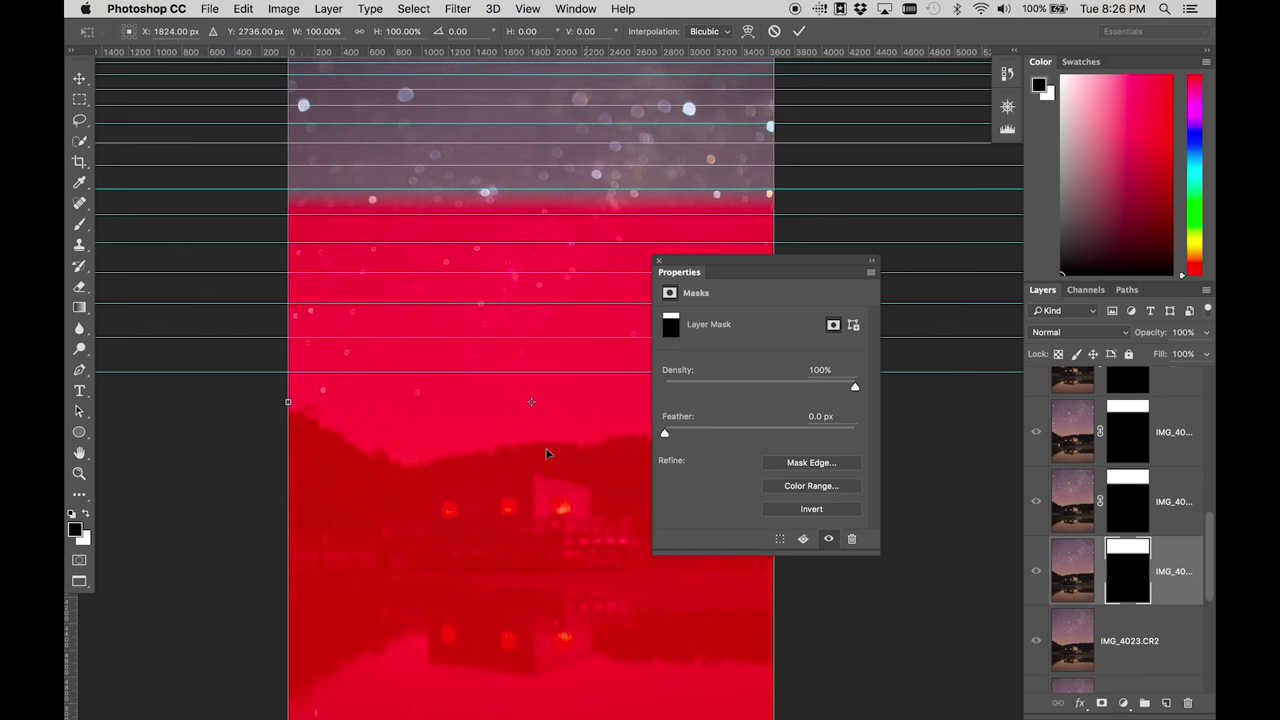
pyautogui.moveTo(586, 251); pyautogui.dragTo(588, 271)
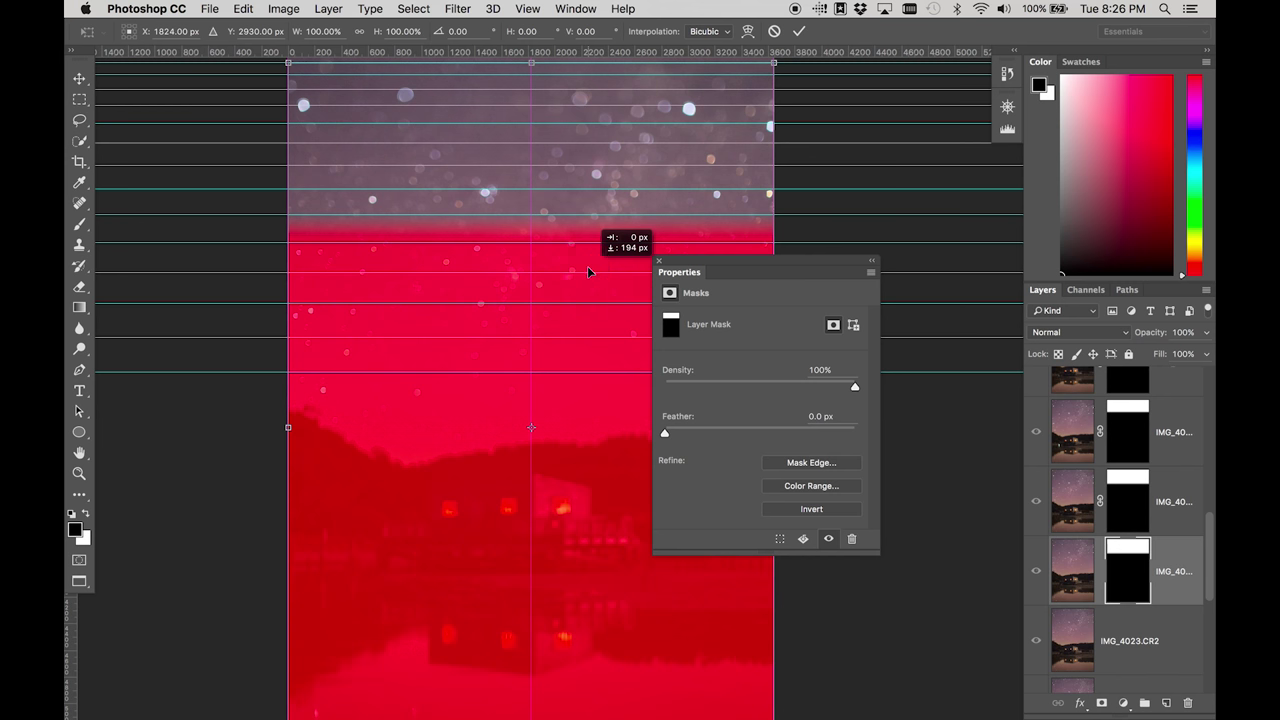
pyautogui.scroll(-4, 586, 269)
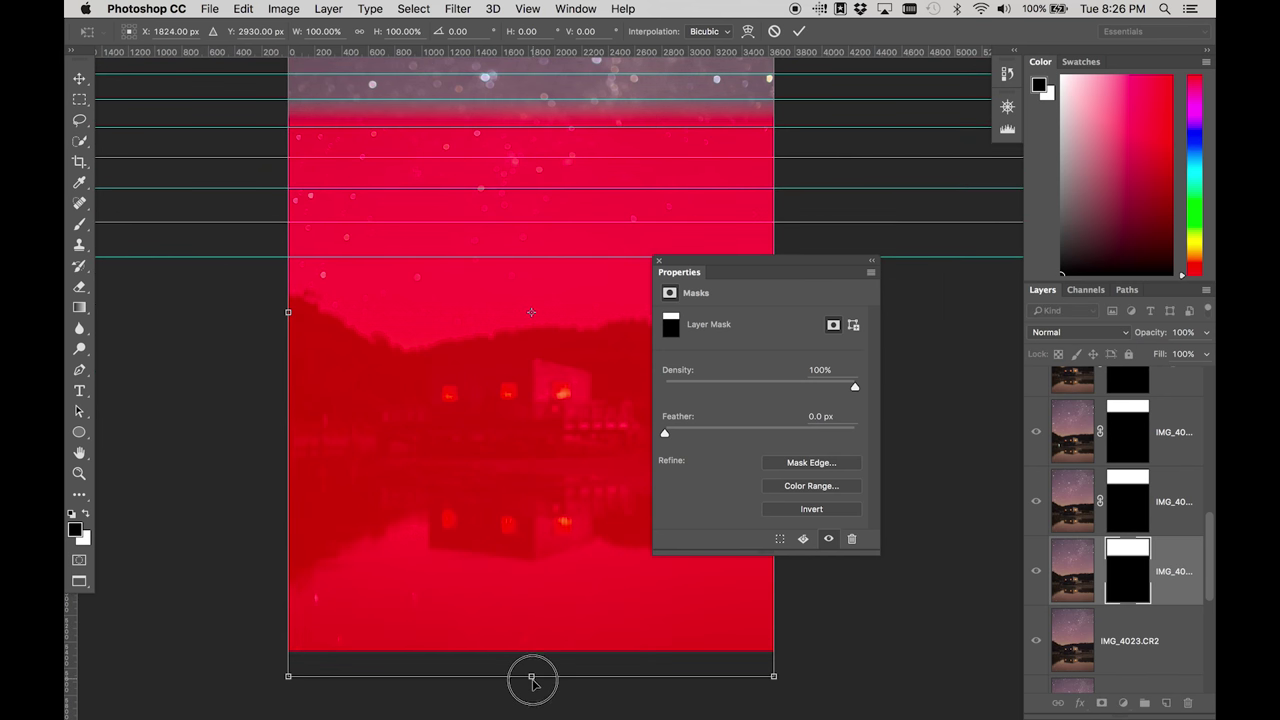
pyautogui.moveTo(531, 677); pyautogui.dragTo(529, 684)
pyautogui.press('Return')
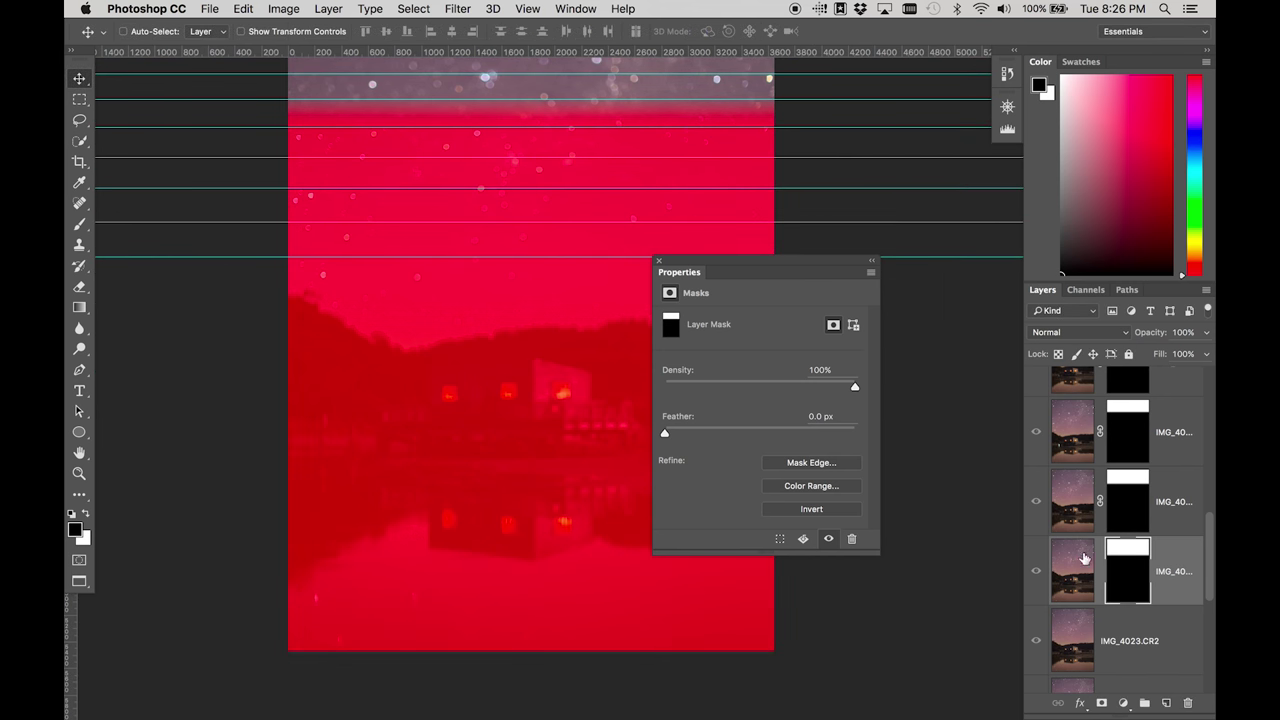
# Copy the mask onto IMG_4023.CR2 and lower its transition slightly
pyautogui.moveTo(1135, 572); pyautogui.dragTo(1132, 645)
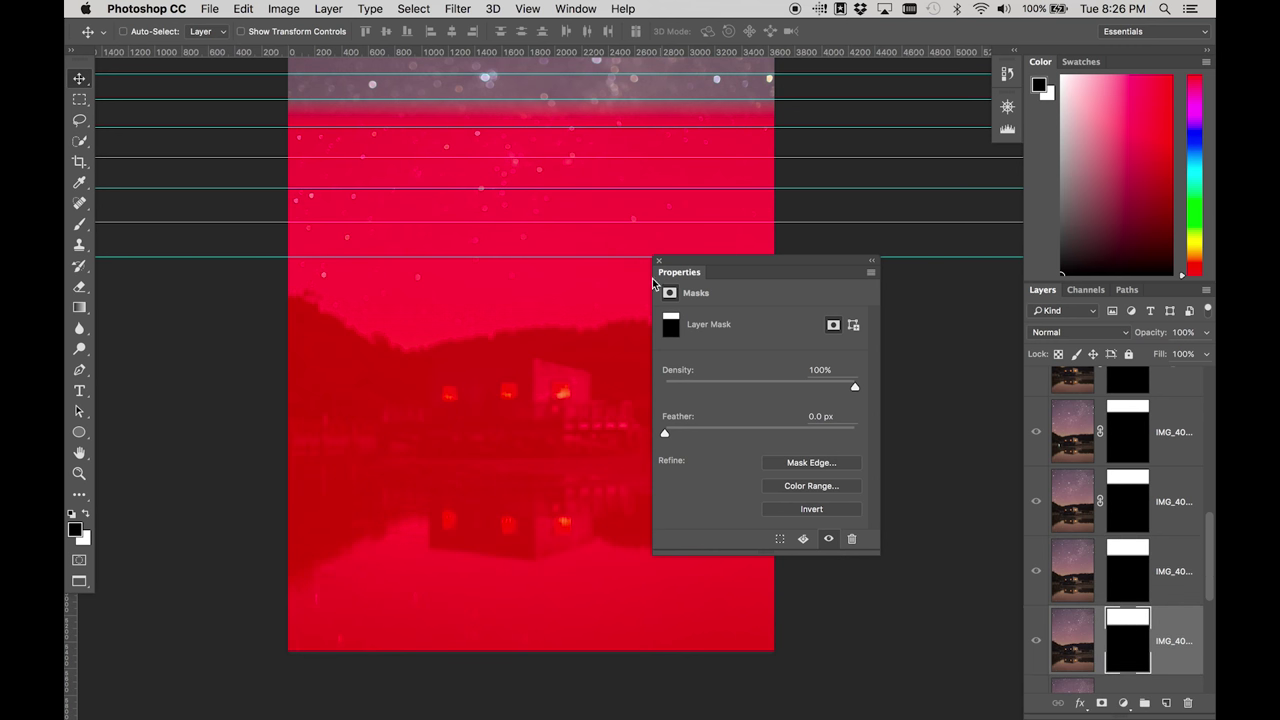
pyautogui.moveTo(623, 249); pyautogui.dragTo(620, 276)
pyautogui.scroll(-1, 1113, 592)
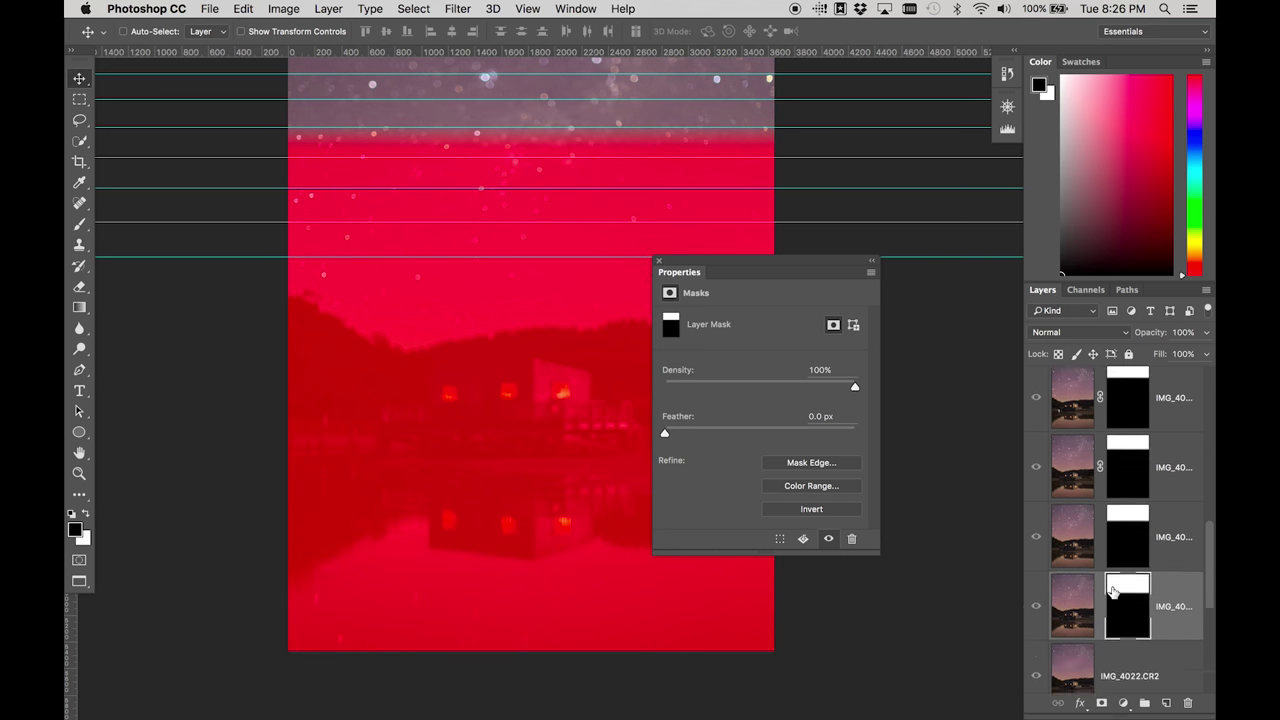
pyautogui.scroll(-1, 1113, 592)
pyautogui.moveTo(571, 249); pyautogui.dragTo(560, 270)
pyautogui.scroll(-1, 1077, 545)
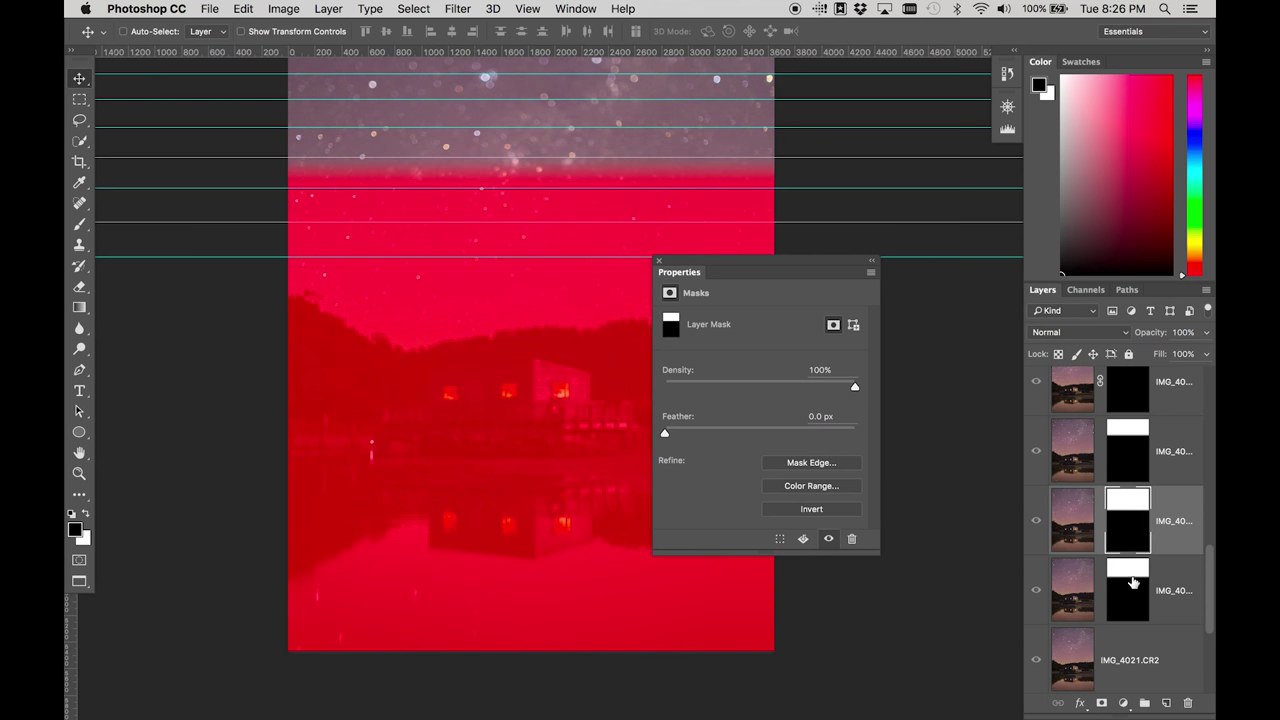
# Shift the next layer's mask 229 px lower after checking the photo without the overlay
pyautogui.click(1133, 585)
pyautogui.press('\\')
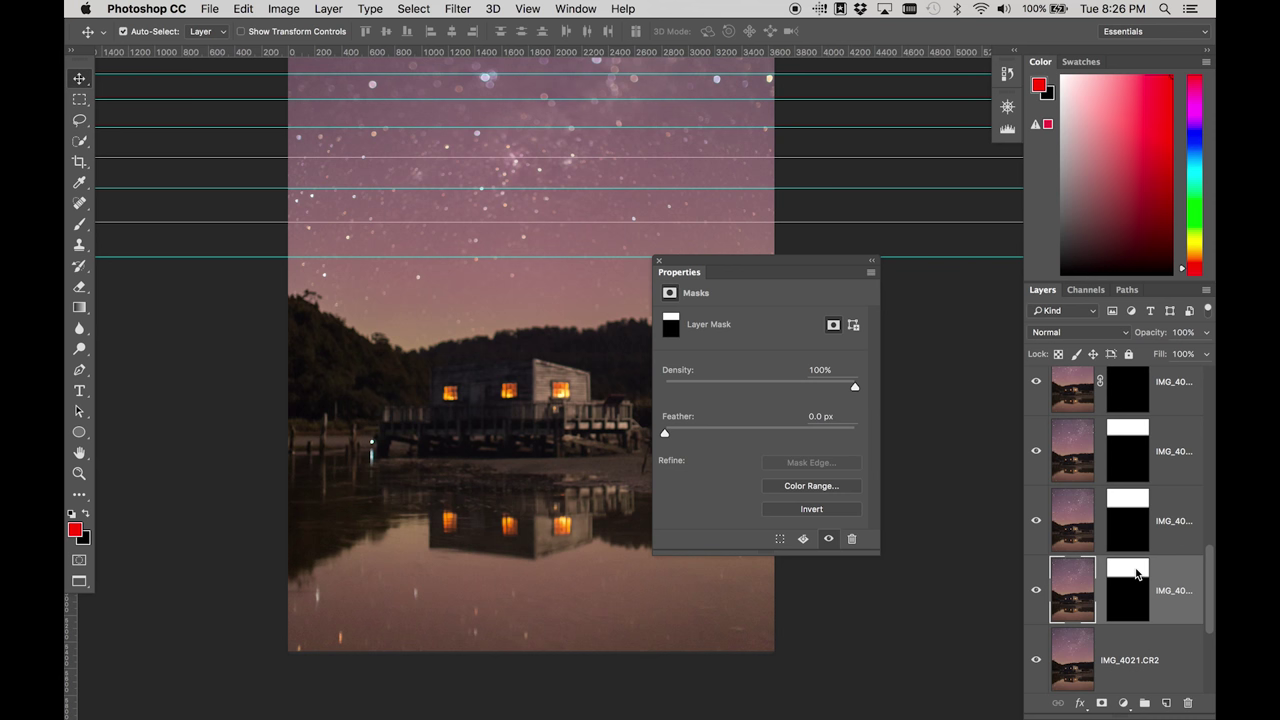
pyautogui.press('x')
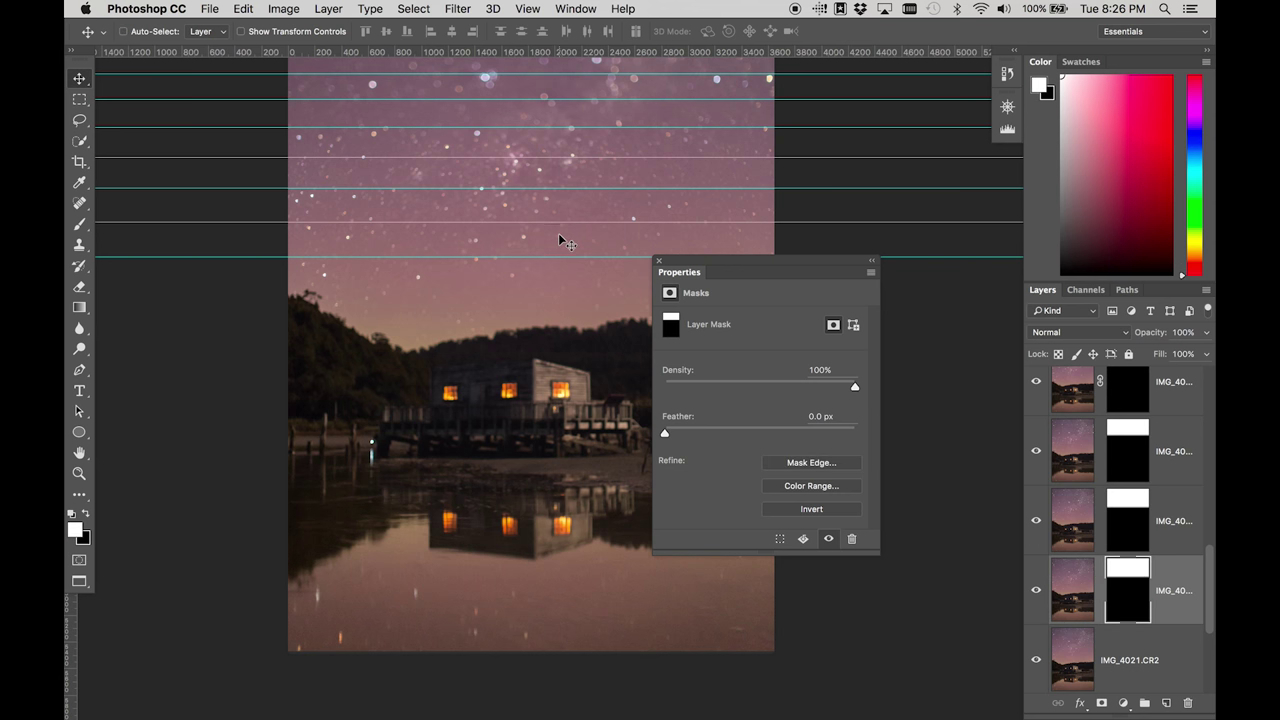
pyautogui.press('x')
pyautogui.press('\\')
pyautogui.moveTo(559, 214); pyautogui.dragTo(561, 249)
pyautogui.scroll(-3, 1125, 418)
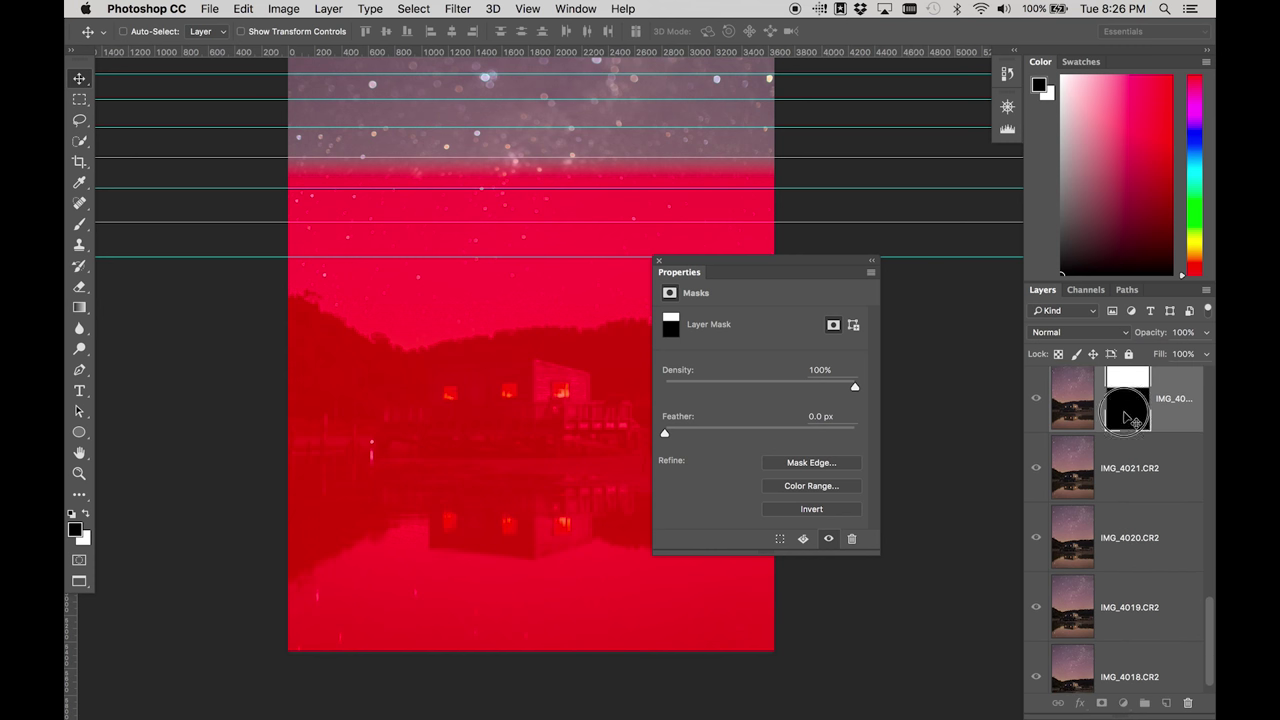
# Copy the mask to IMG_4021, IMG_4020 and IMG_4019, lowering each, the last by 239 px
pyautogui.moveTo(1125, 418); pyautogui.dragTo(1125, 470)
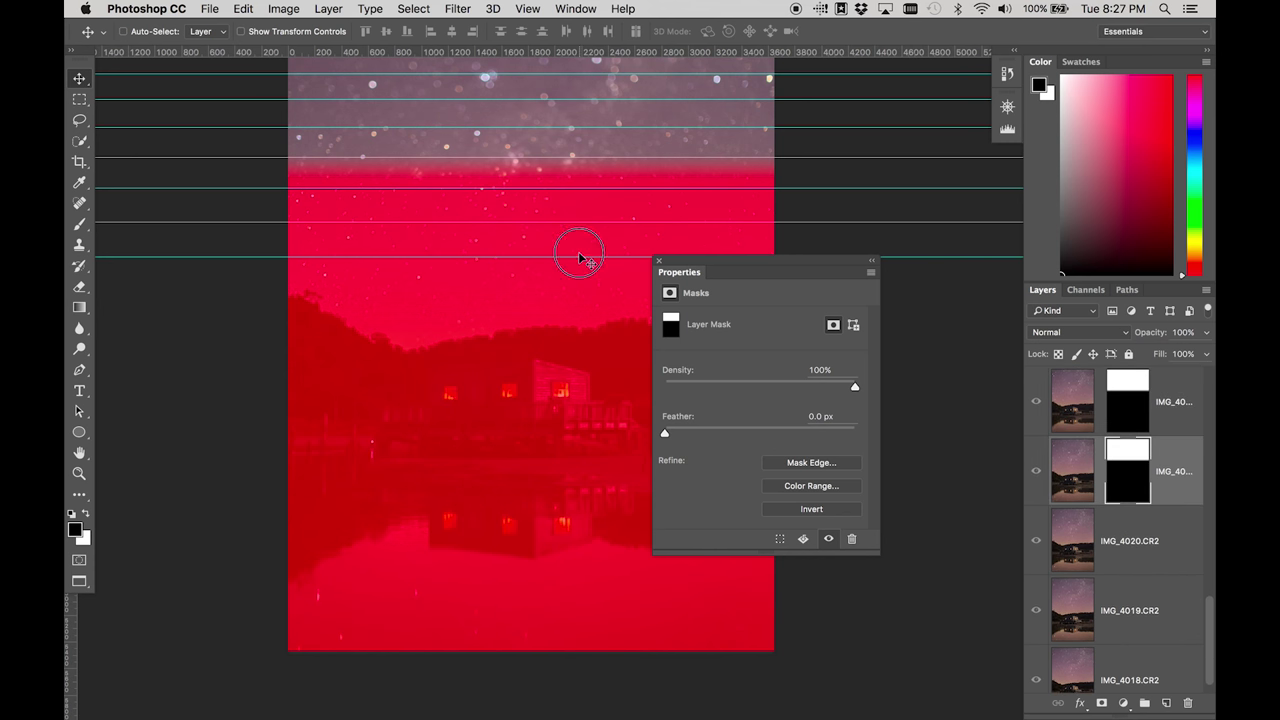
pyautogui.moveTo(586, 257); pyautogui.dragTo(578, 290)
pyautogui.moveTo(1112, 463); pyautogui.dragTo(1133, 548)
pyautogui.moveTo(525, 366); pyautogui.dragTo(525, 392)
pyautogui.scroll(-1, 1131, 508)
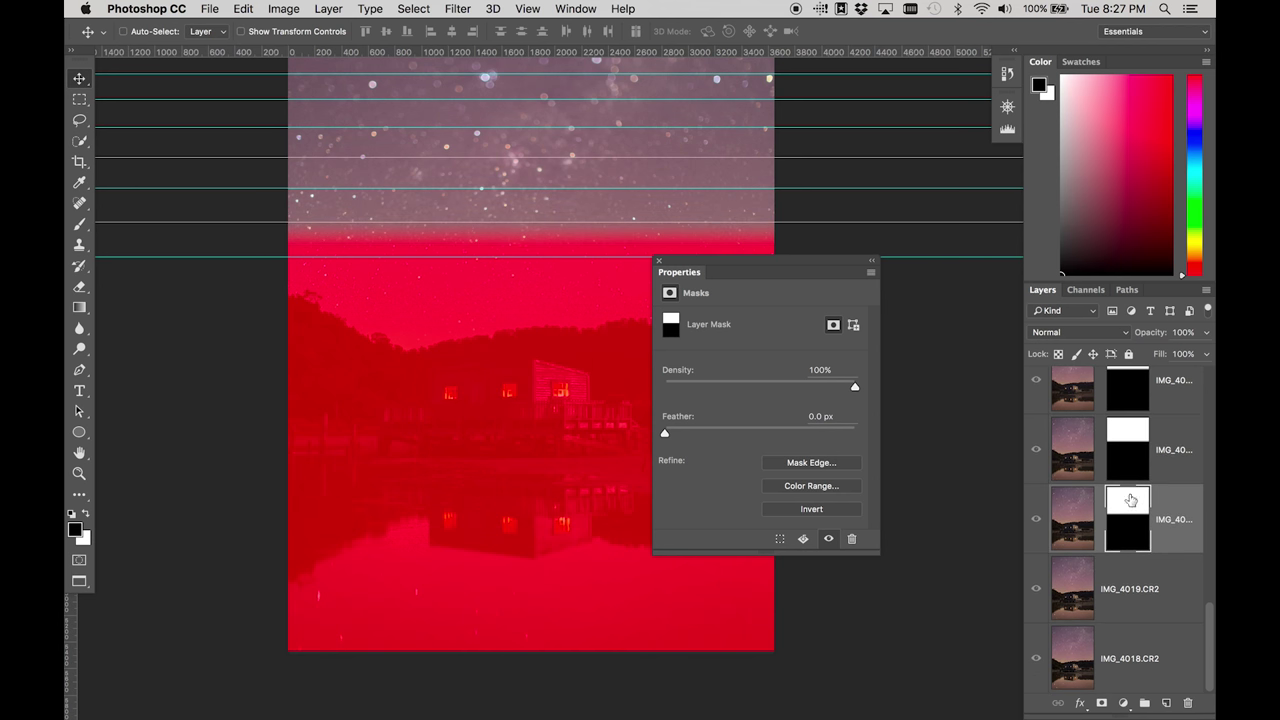
pyautogui.moveTo(1131, 508); pyautogui.dragTo(1128, 585)
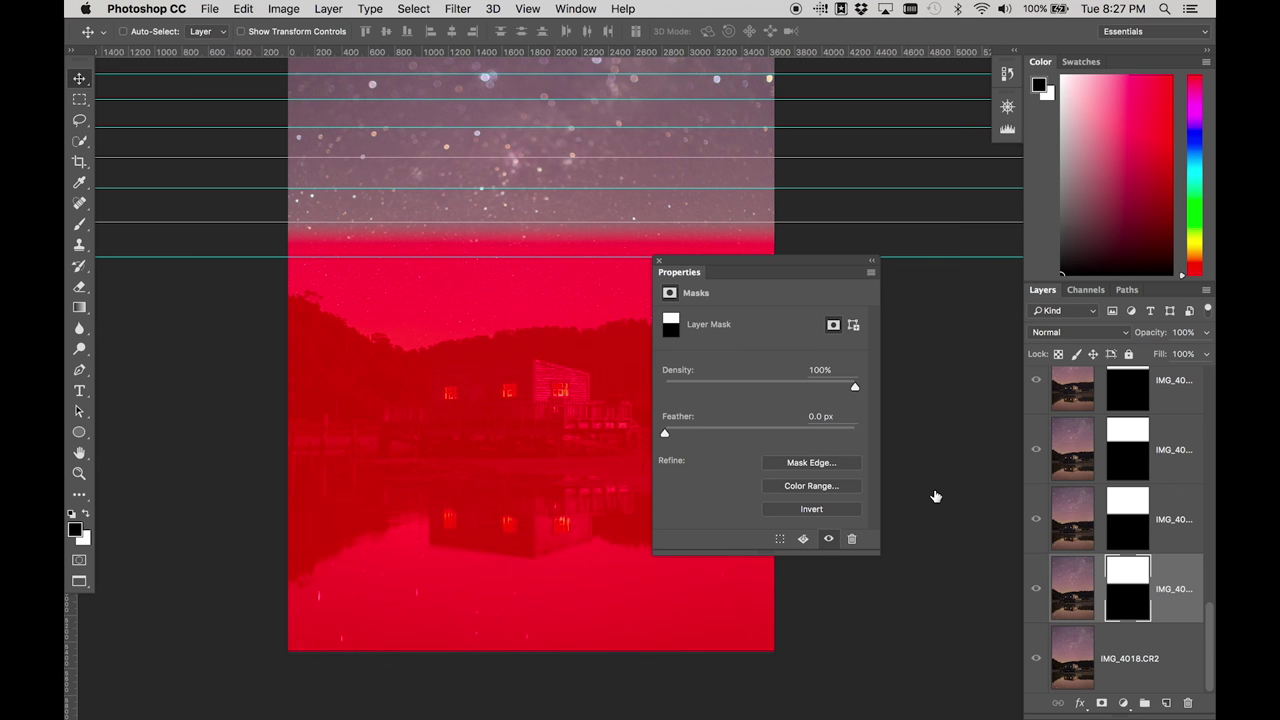
pyautogui.moveTo(537, 283); pyautogui.dragTo(537, 314)
pyautogui.press('\\')
# Hide the guides, close the mask Properties panel, hide all panels and enlarge the composite to fill the screen
pyautogui.press('x')
pyautogui.press('super+semicolon')
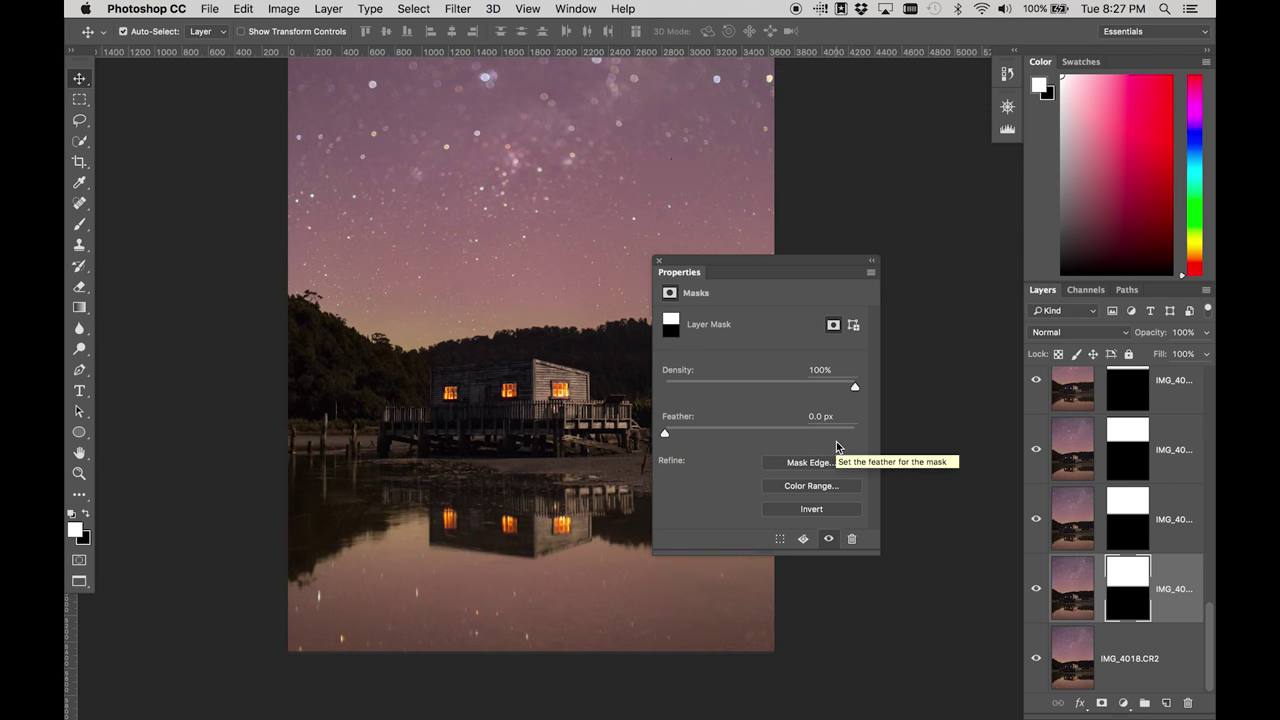
pyautogui.scroll(5, 505, 322)
pyautogui.hscroll(3, 505, 322)
pyautogui.press('super+minus')
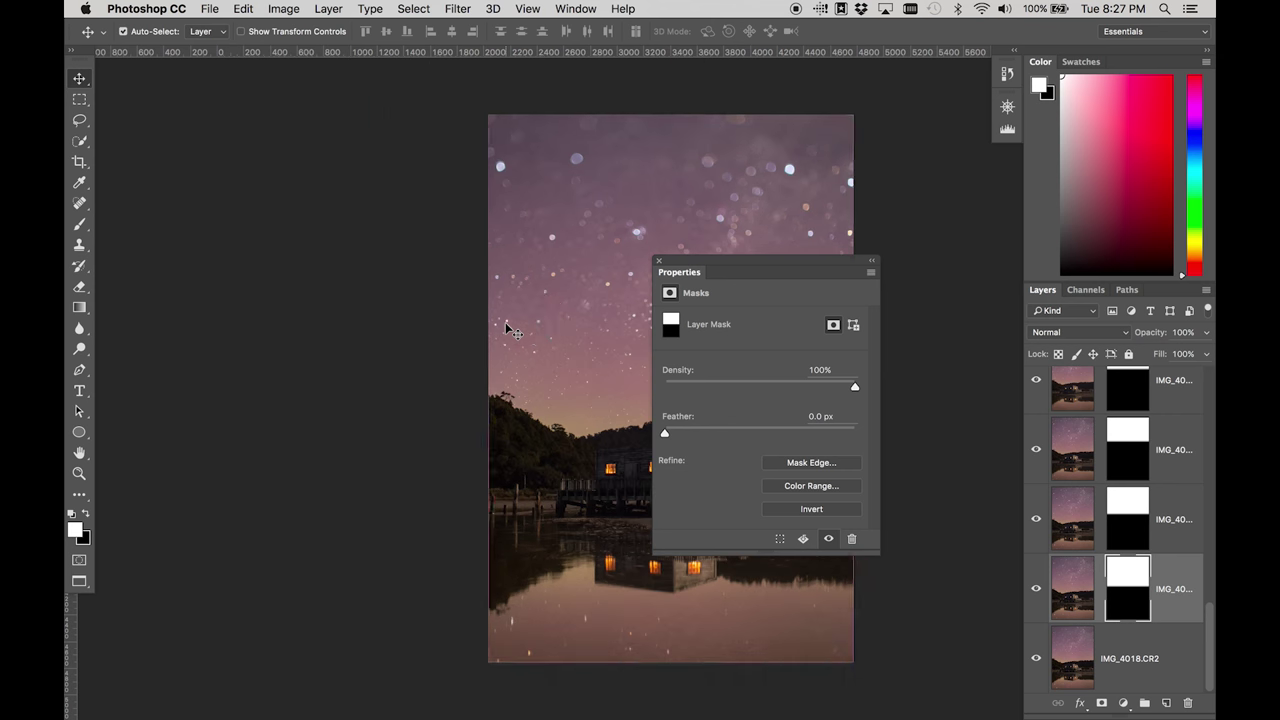
pyautogui.hscroll(4, 423, 320)
pyautogui.click(657, 261)
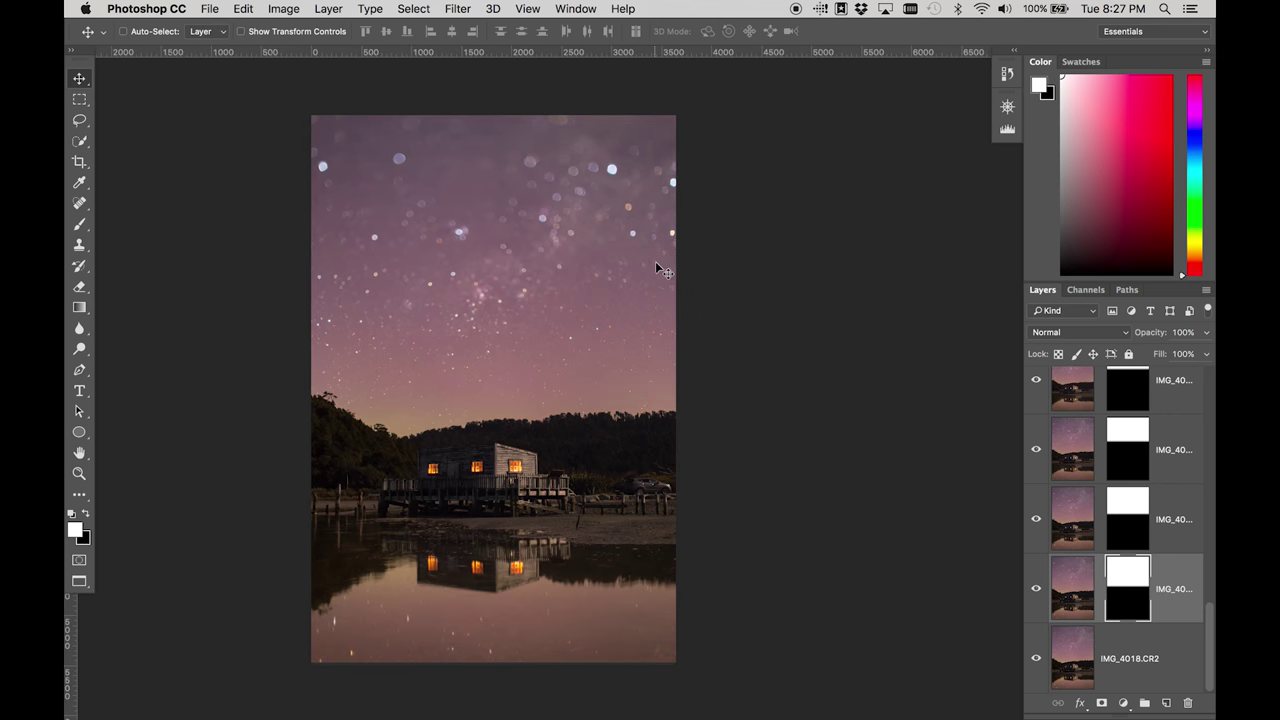
pyautogui.press('Tab')
pyautogui.press('super+0')
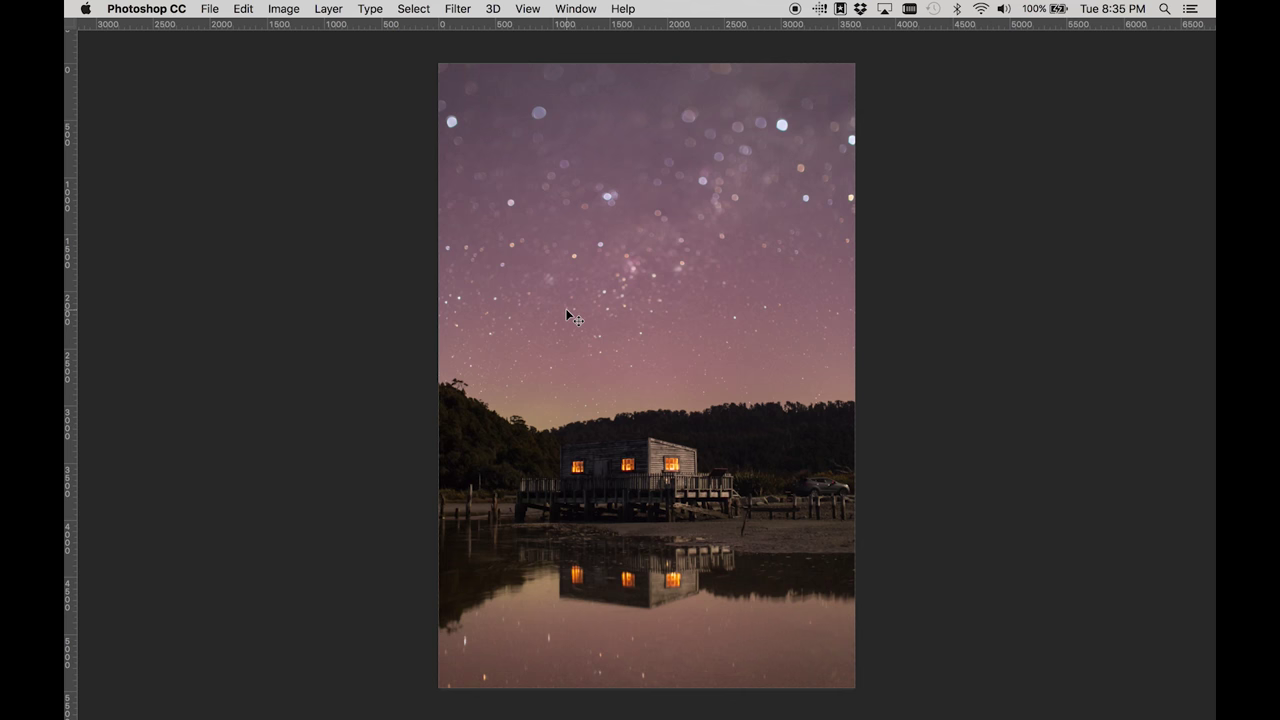
# Zoom into the starry sky and pan around to inspect the blended bokeh stars
pyautogui.moveTo(530, 255); pyautogui.dragTo(685, 425)
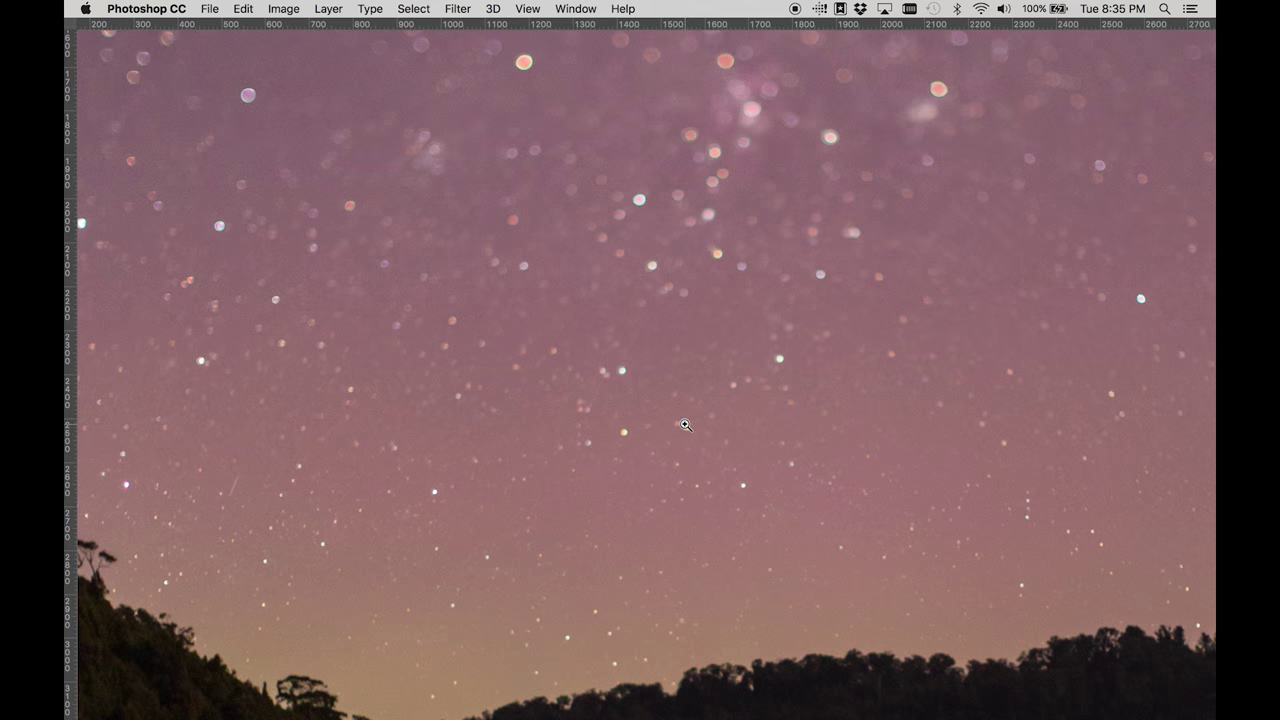
pyautogui.hscroll(-7, 451, 255)
pyautogui.scroll(4, 451, 255)
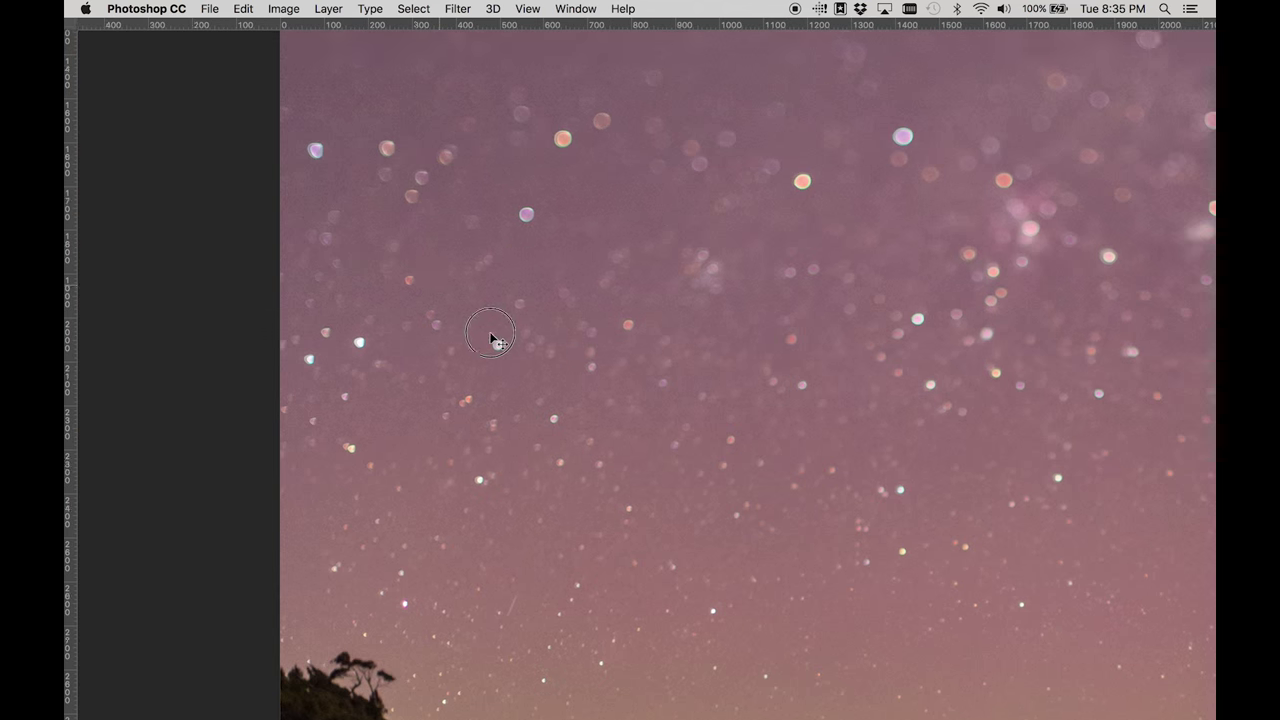
pyautogui.moveTo(471, 229); pyautogui.dragTo(395, 369)
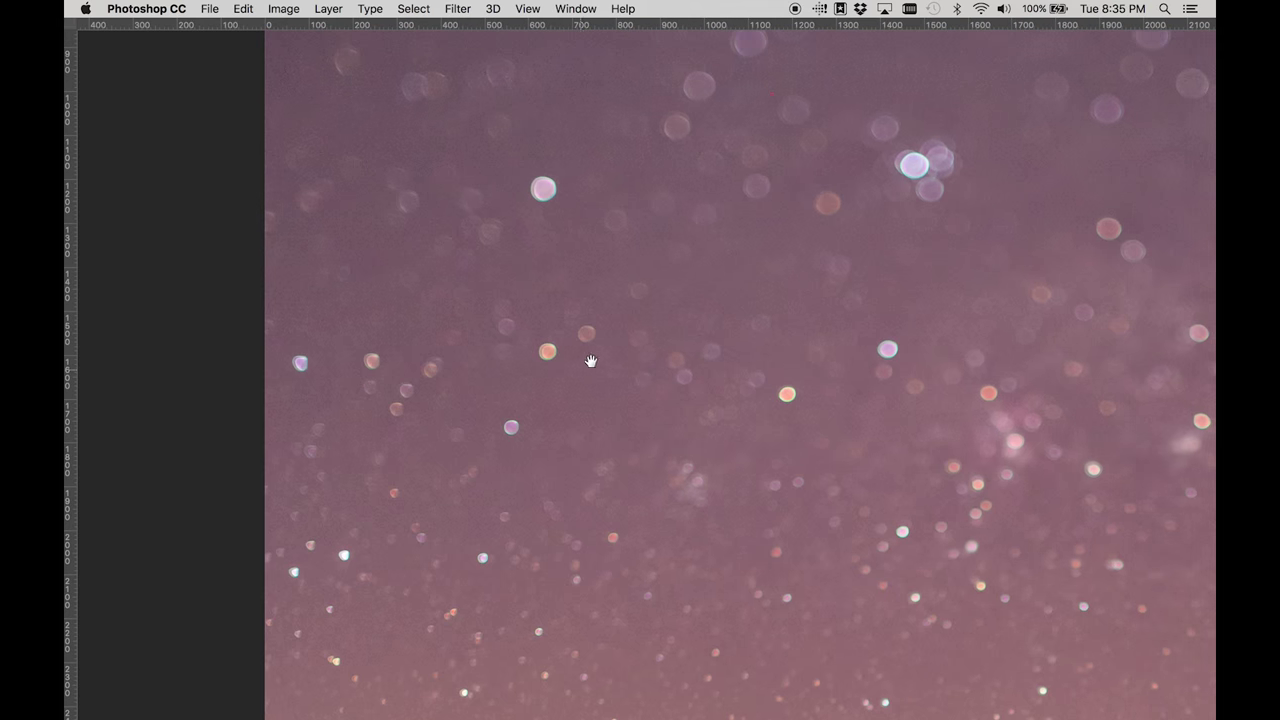
pyautogui.hscroll(10, 591, 361)
pyautogui.scroll(2, 591, 361)
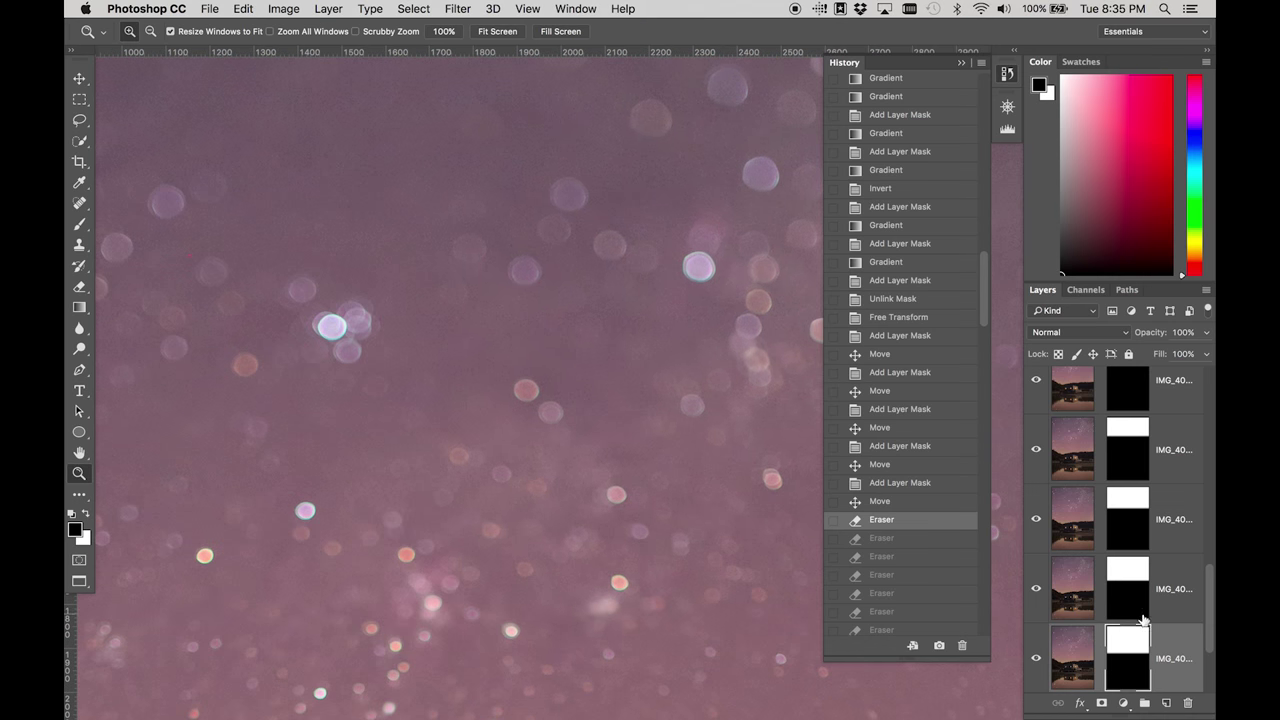
pyautogui.scroll(-8, 703, 467)
pyautogui.hscroll(8, 703, 467)
pyautogui.scroll(2, 703, 467)
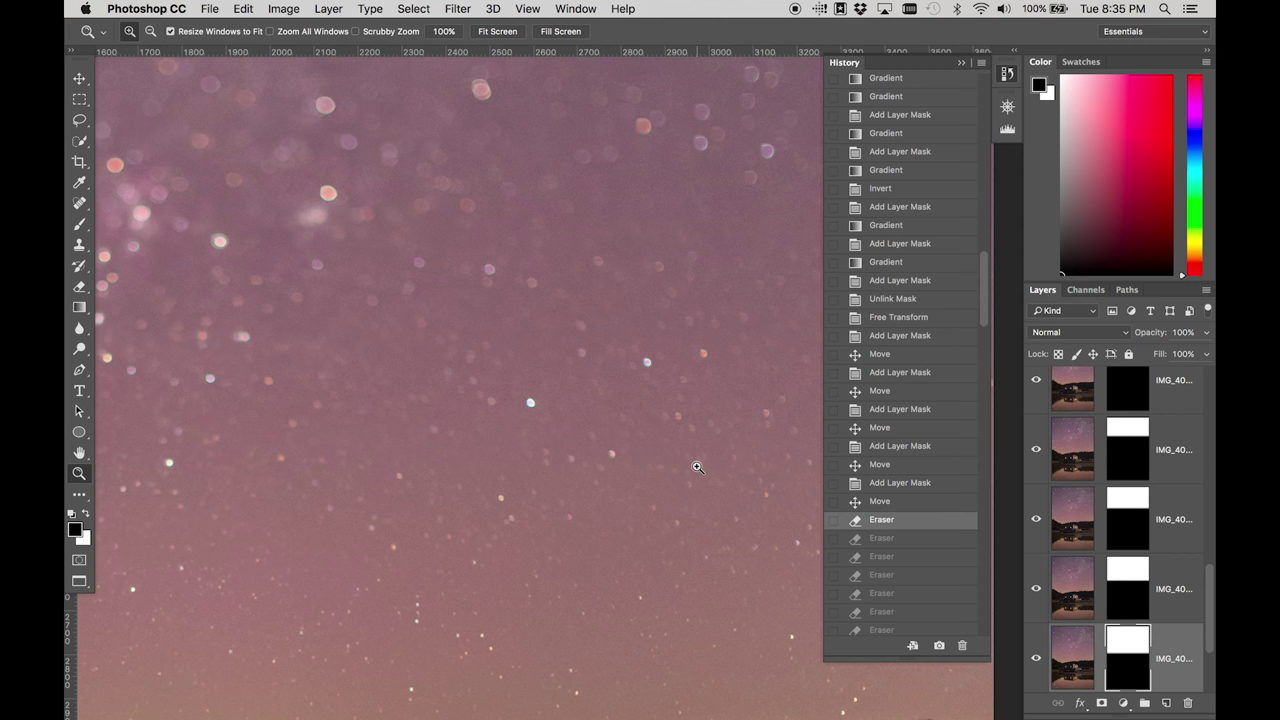
pyautogui.scroll(-2, 1162, 684)
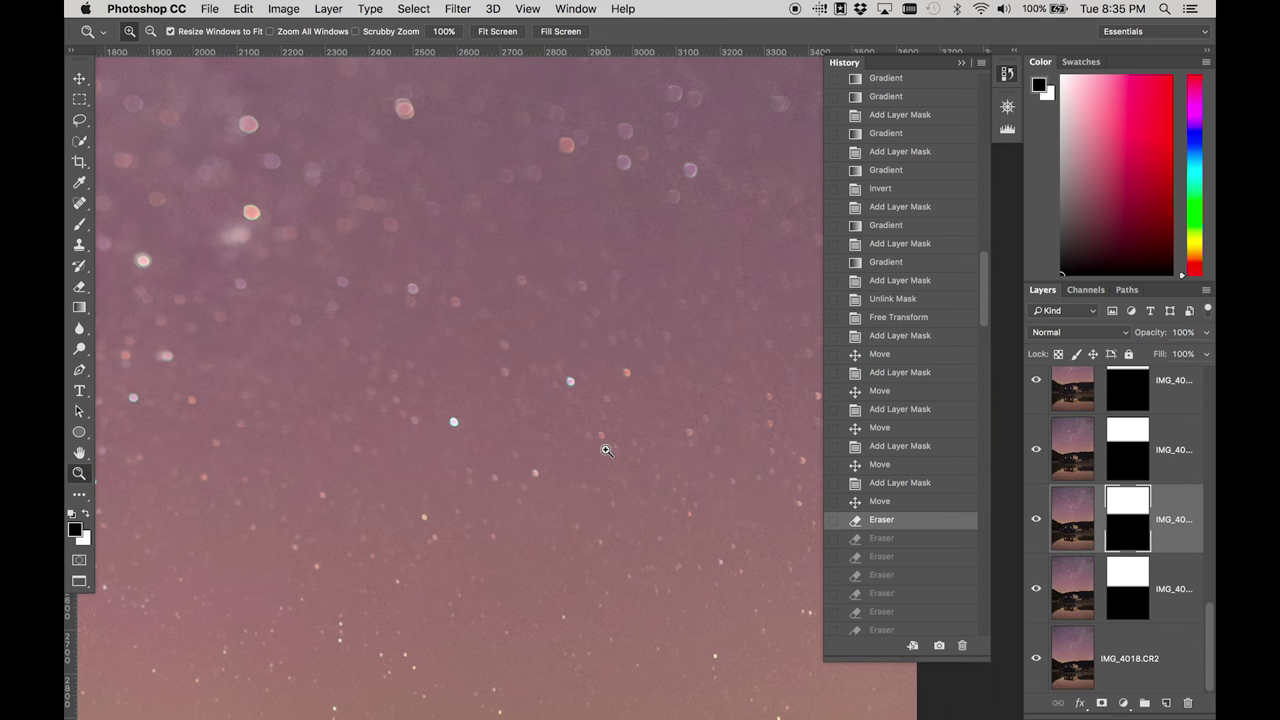
pyautogui.scroll(-3, 606, 450)
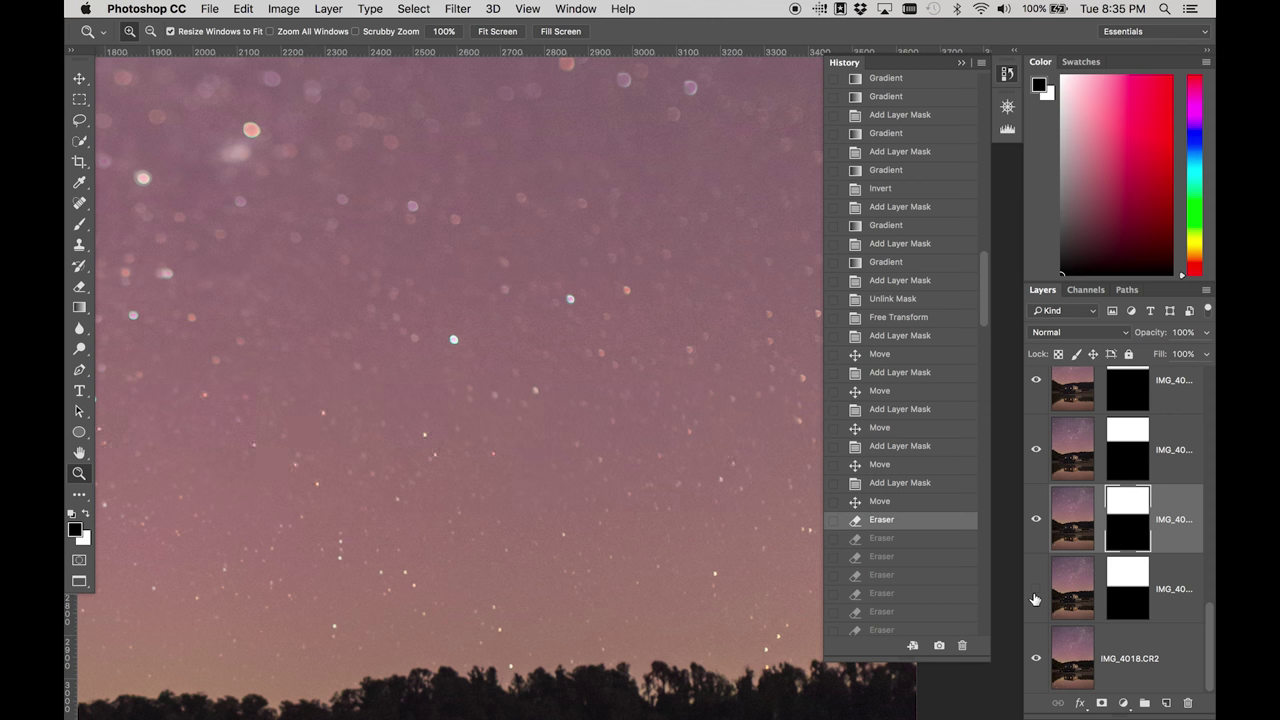
# Toggle the focus layer's visibility several times to compare the sky with and without it
pyautogui.click(1035, 522)
pyautogui.click(1035, 522)
pyautogui.click(1035, 522)
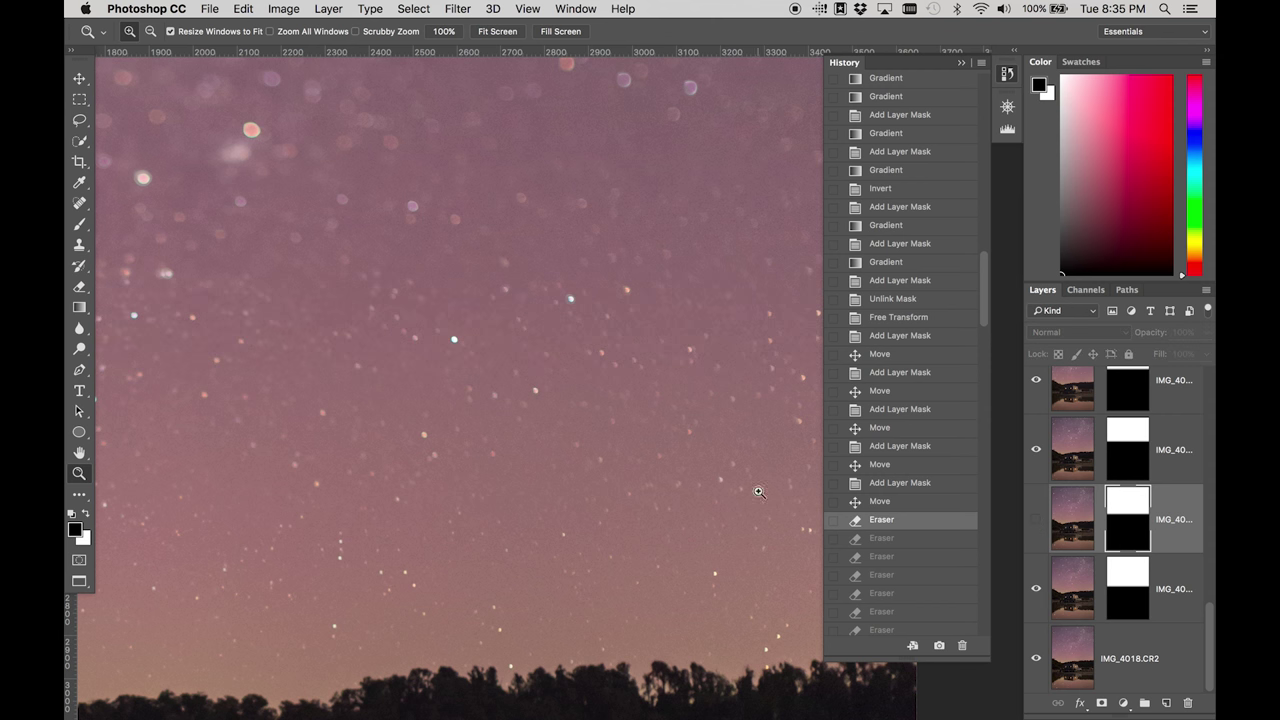
pyautogui.hscroll(-6, 511, 430)
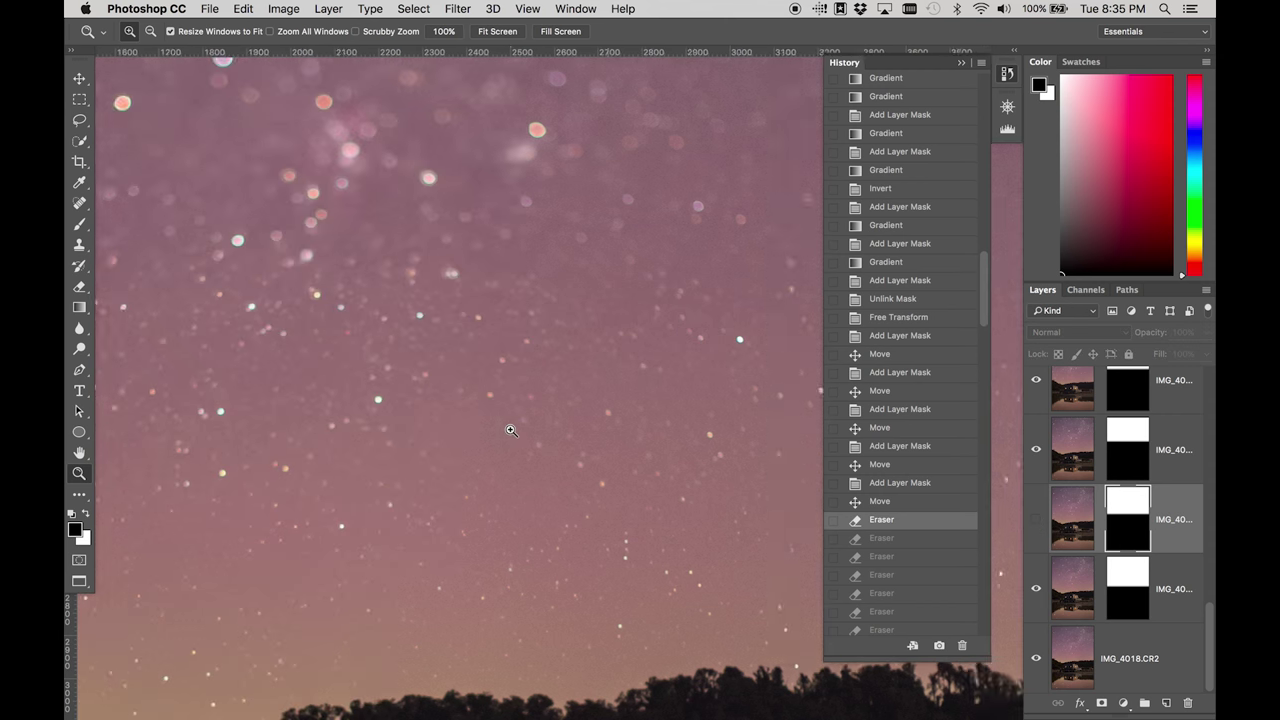
pyautogui.click(1035, 522)
pyautogui.click(1035, 522)
pyautogui.click(1035, 522)
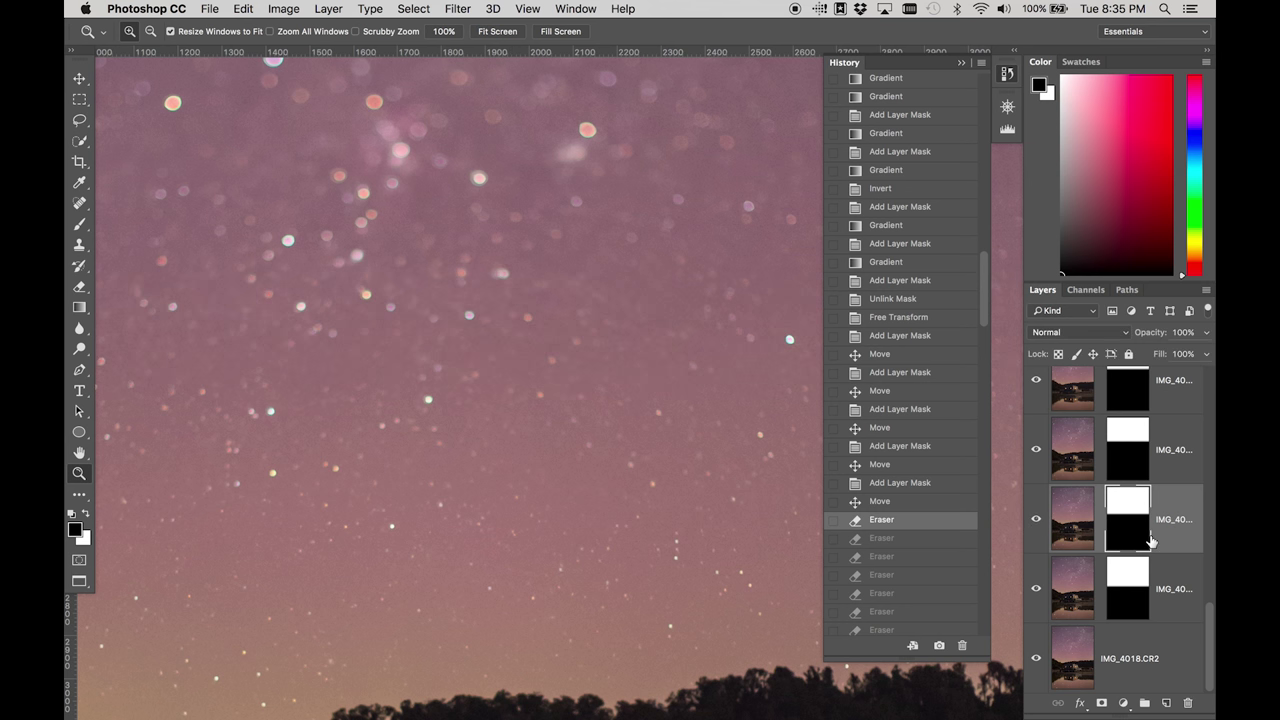
# With the Eraser, dab the third layer's mask away over several bright stars mid-sky
pyautogui.press('e')
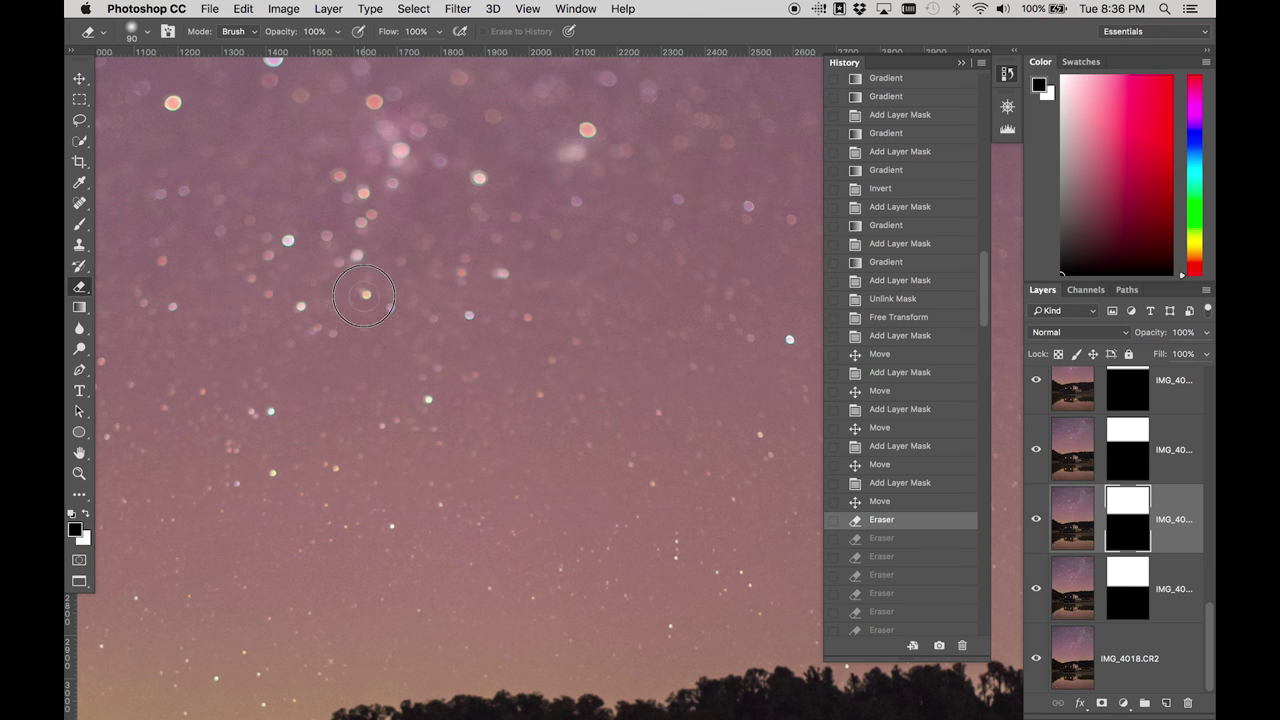
pyautogui.click(364, 296)
pyautogui.press('x')
pyautogui.click(366, 295)
pyautogui.press('x')
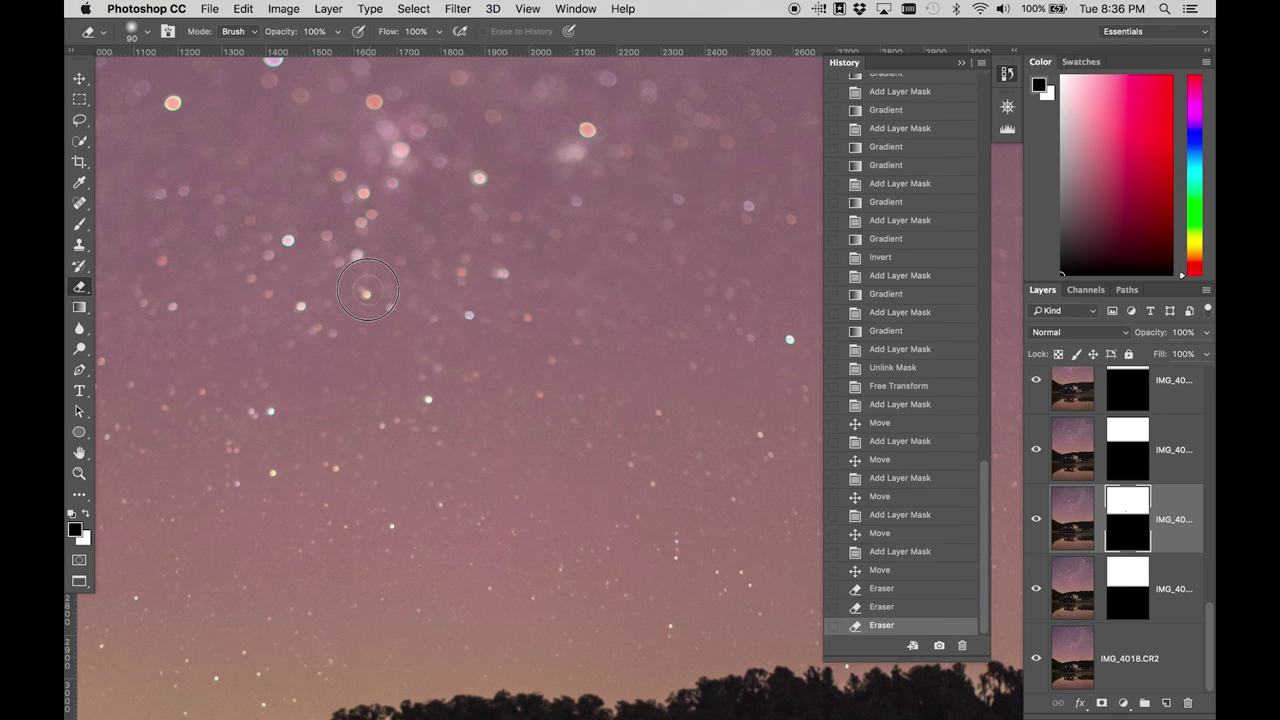
pyautogui.click(362, 302)
pyautogui.click(303, 306)
pyautogui.hscroll(-5, 305, 306)
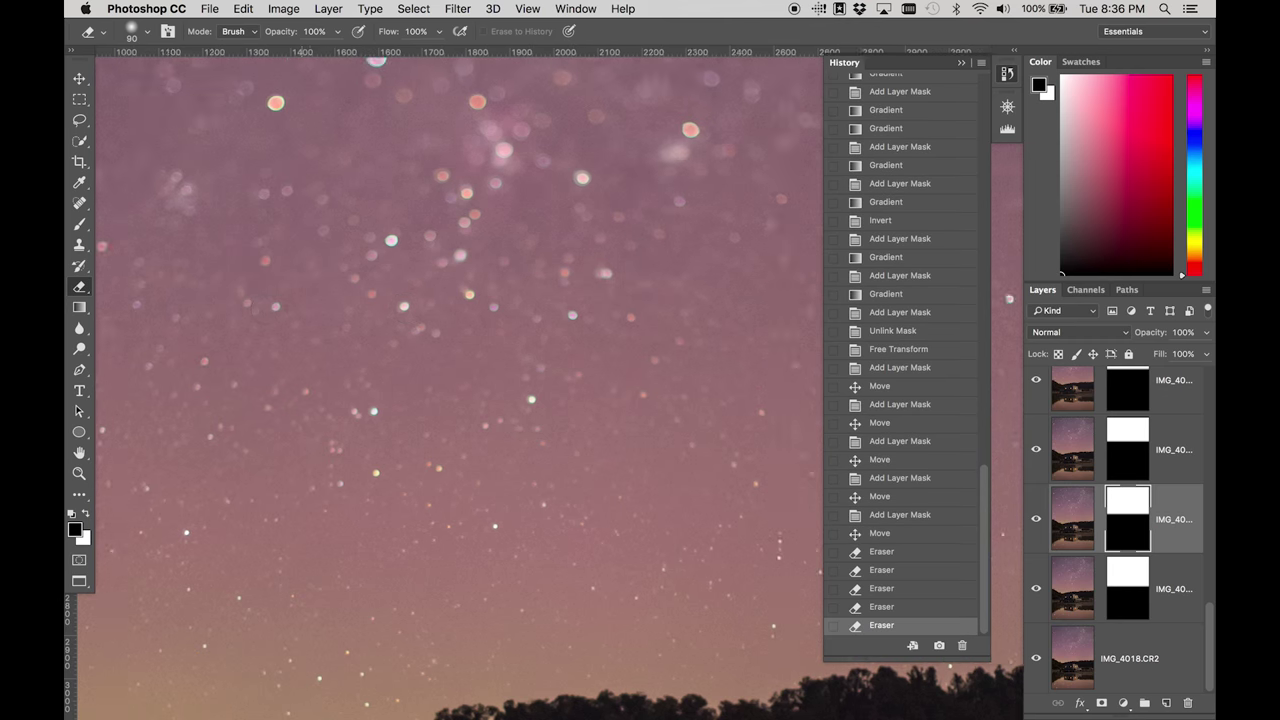
pyautogui.click(320, 308)
pyautogui.hscroll(-5, 323, 308)
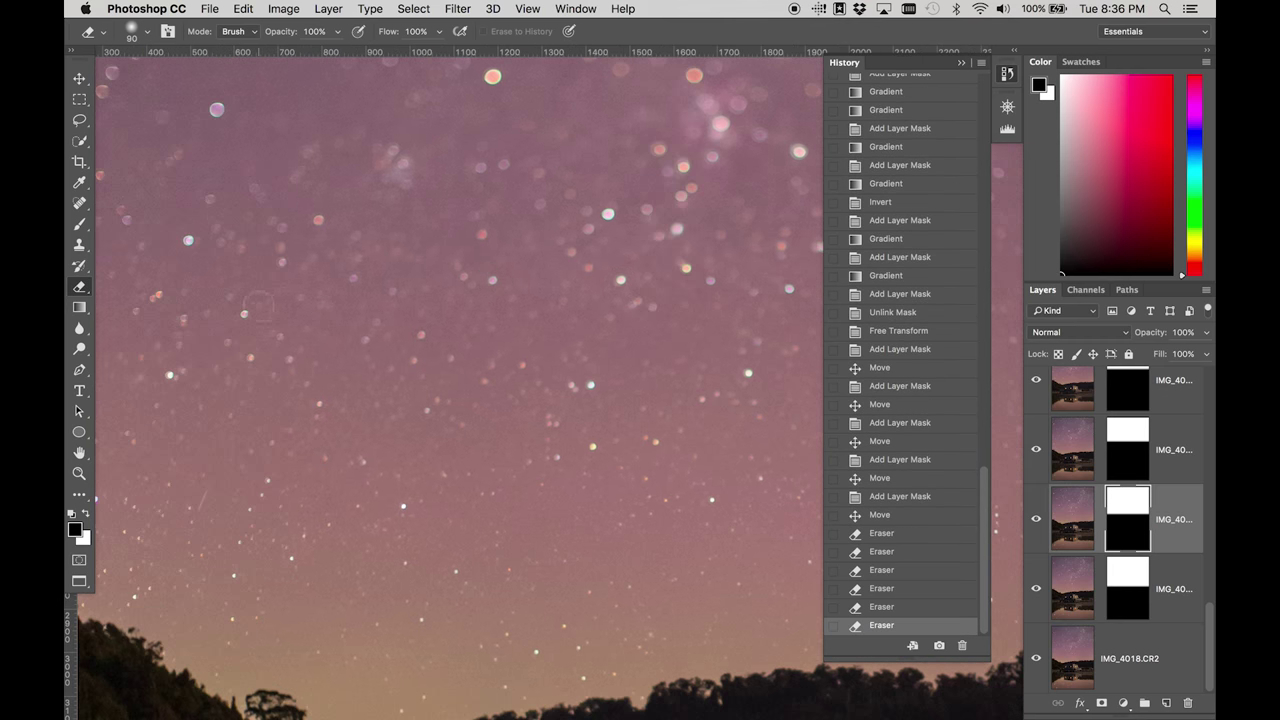
# Erase the mask over a run of stars toward the left edge, including a bright blue one
pyautogui.click(252, 316)
pyautogui.hscroll(-2, 252, 316)
pyautogui.click(250, 302)
pyautogui.hscroll(-2, 250, 302)
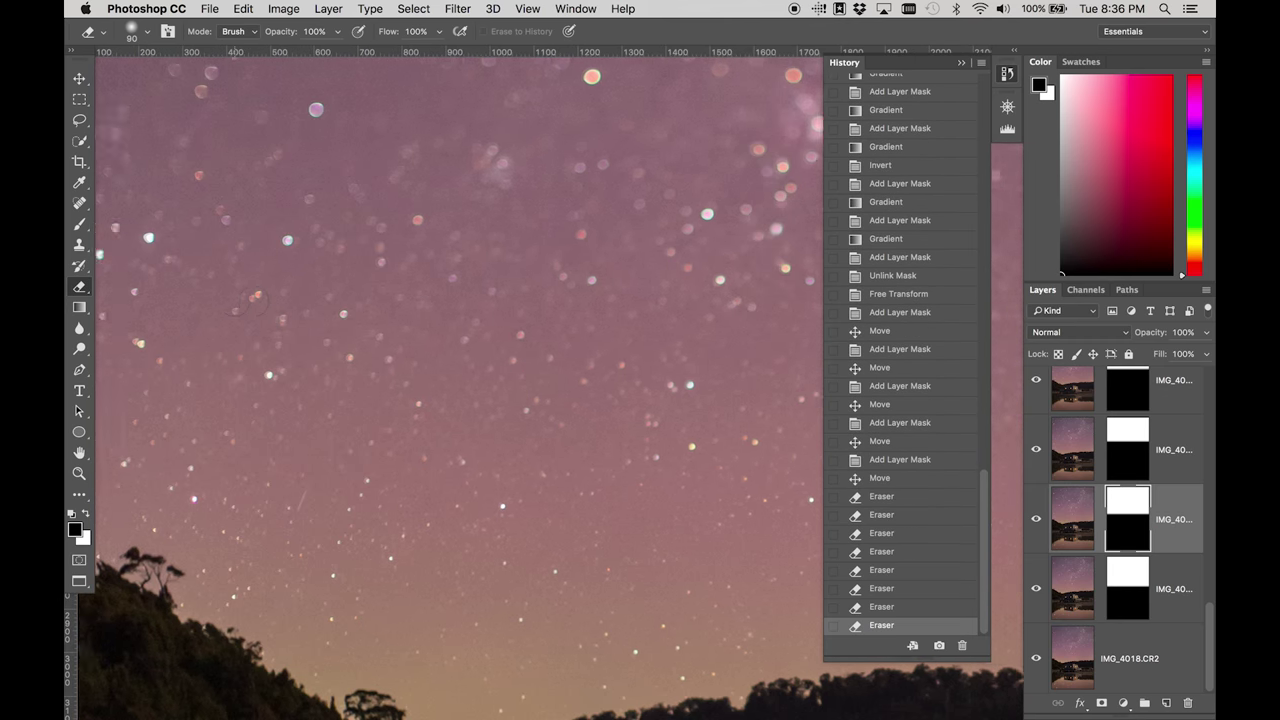
pyautogui.hscroll(-2, 252, 300)
pyautogui.click(205, 330)
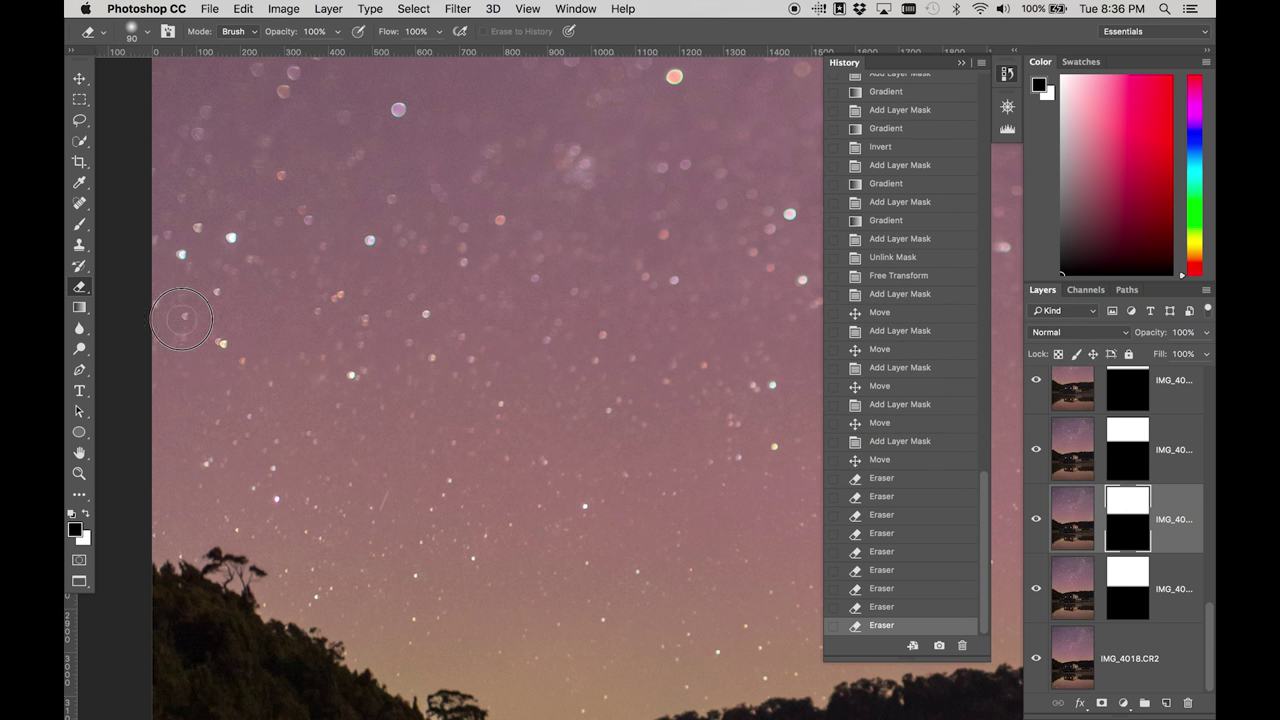
pyautogui.click(198, 309)
pyautogui.click(215, 276)
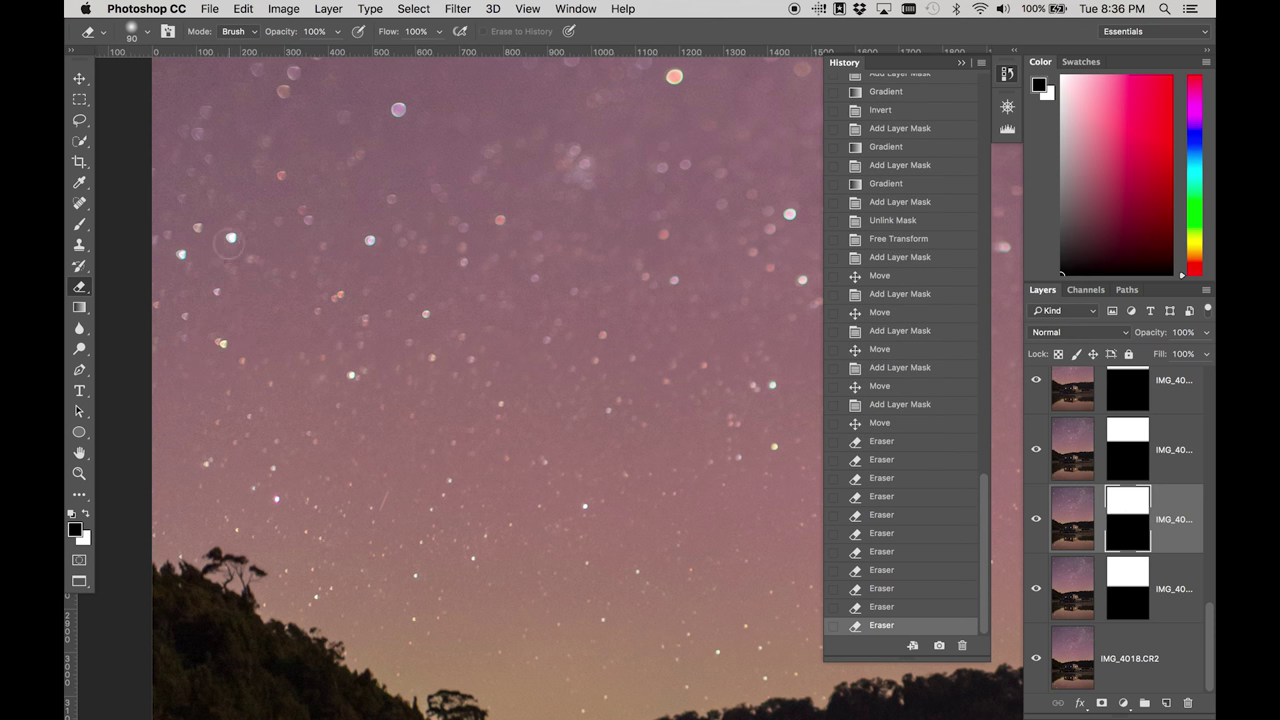
pyautogui.click(228, 243)
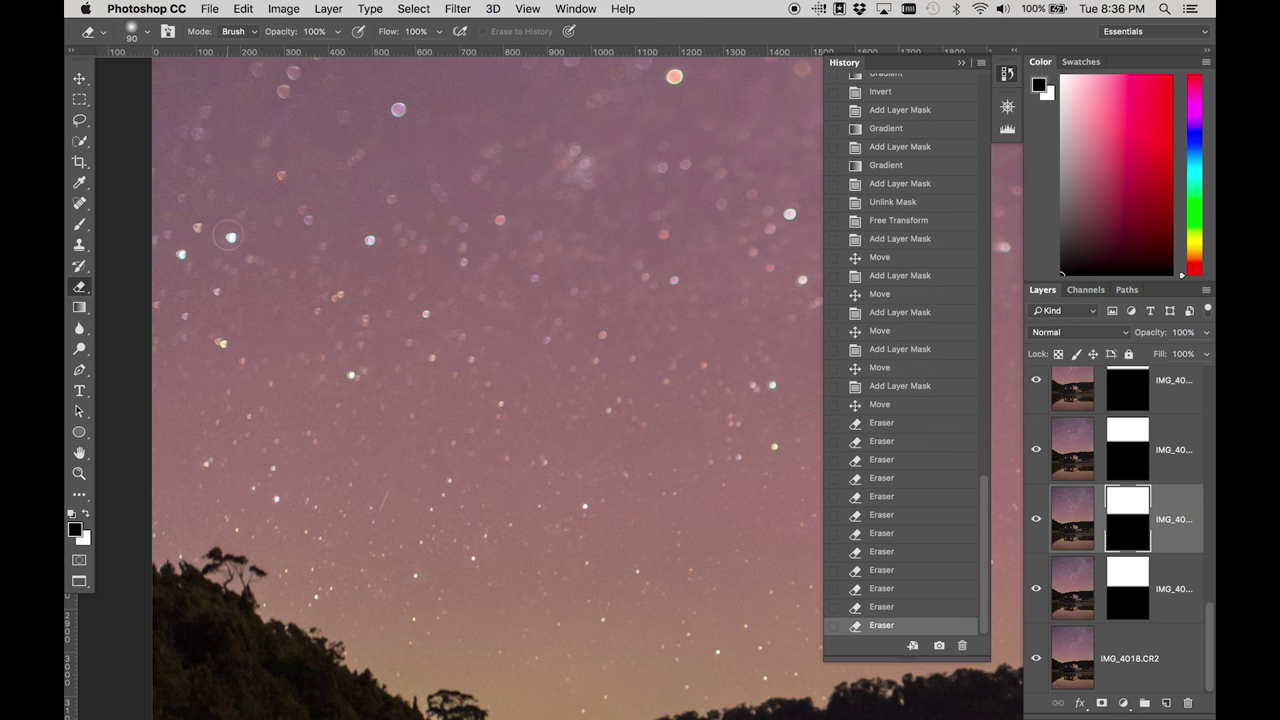
pyautogui.click(232, 227)
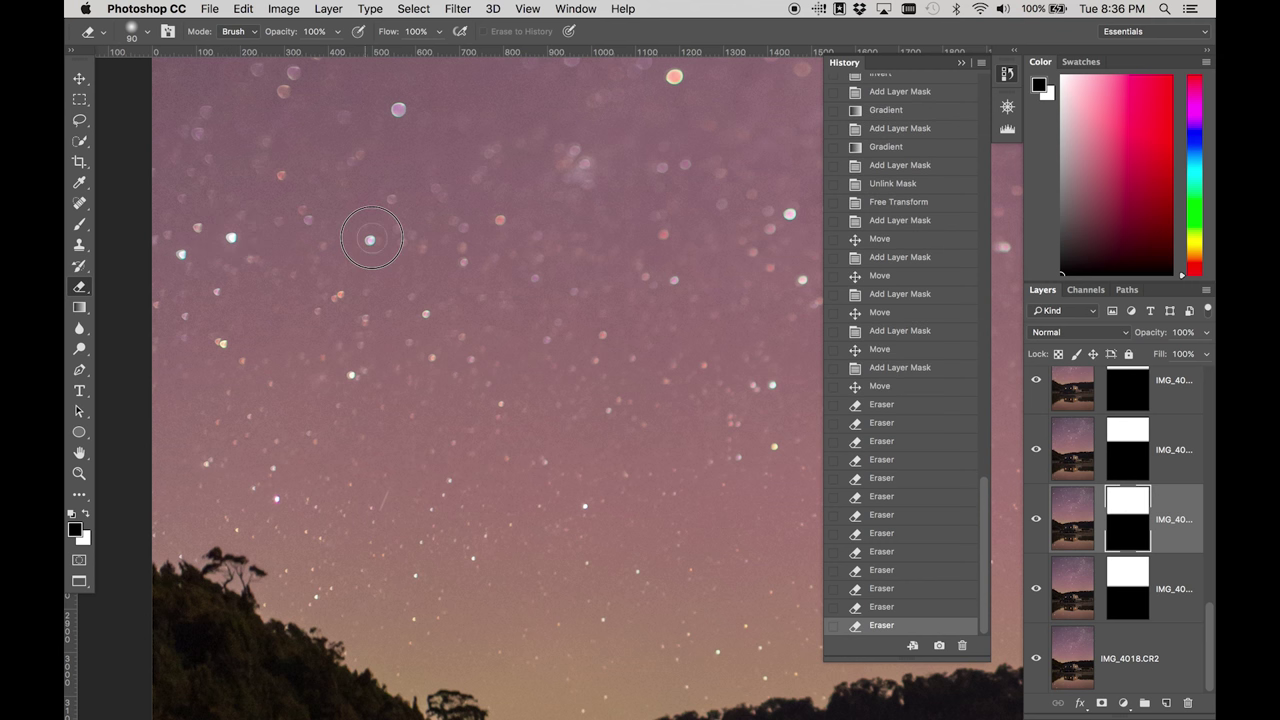
pyautogui.click(365, 246)
# Erase the mask over two right-side stars, then select the second layer's mask
pyautogui.hscroll(15, 540, 242)
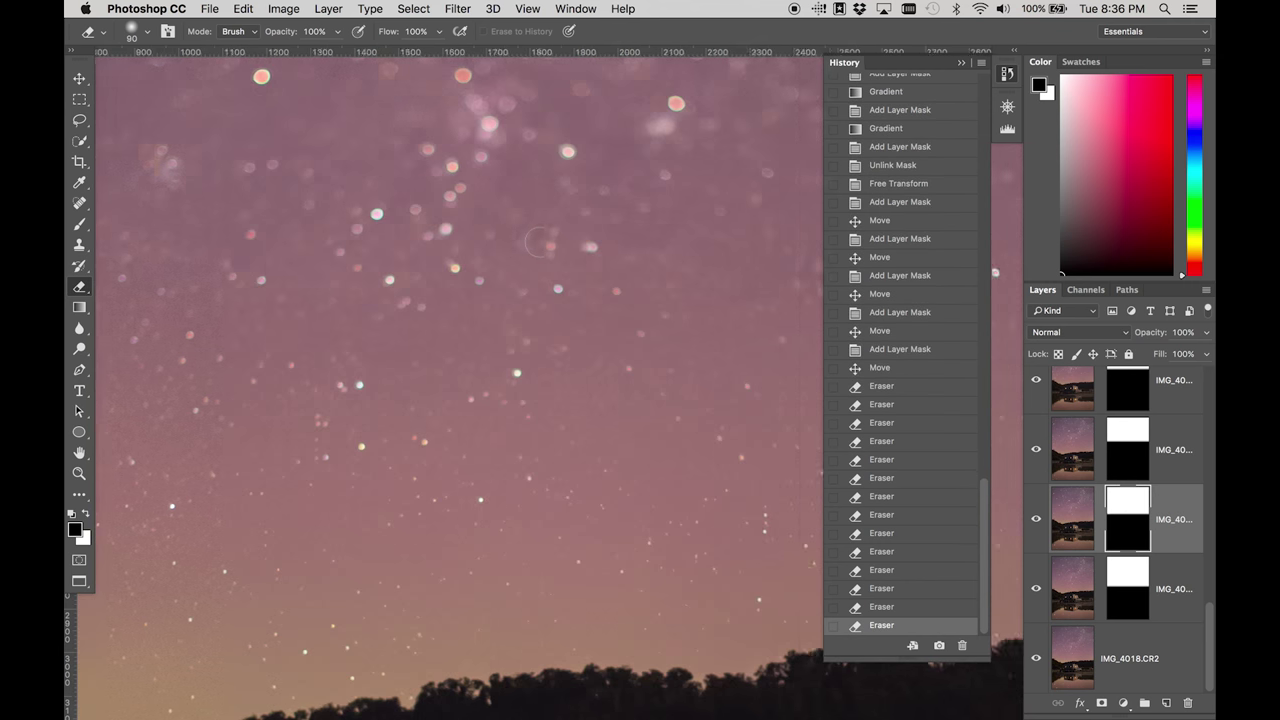
pyautogui.click(544, 241)
pyautogui.click(612, 228)
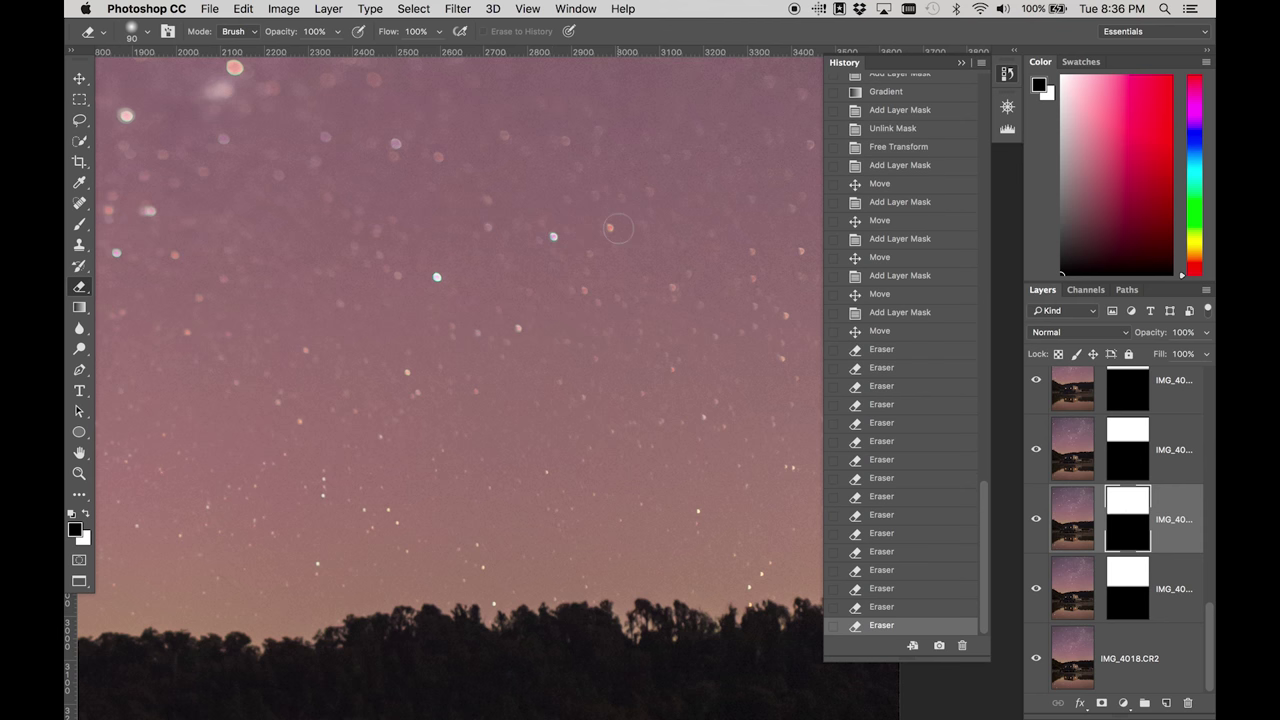
pyautogui.scroll(5, 618, 229)
pyautogui.hscroll(4, 618, 229)
pyautogui.hscroll(4, 697, 248)
pyautogui.scroll(2, 697, 248)
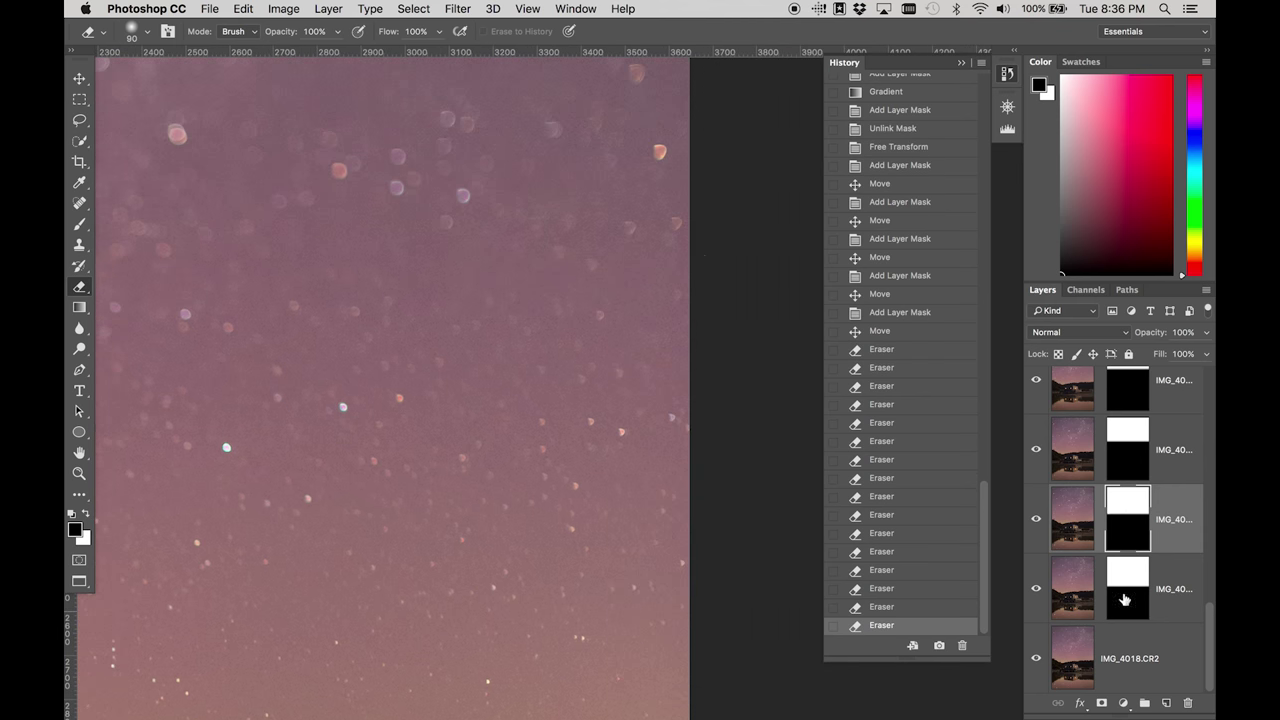
pyautogui.click(1121, 451)
pyautogui.hscroll(-4, 1073, 462)
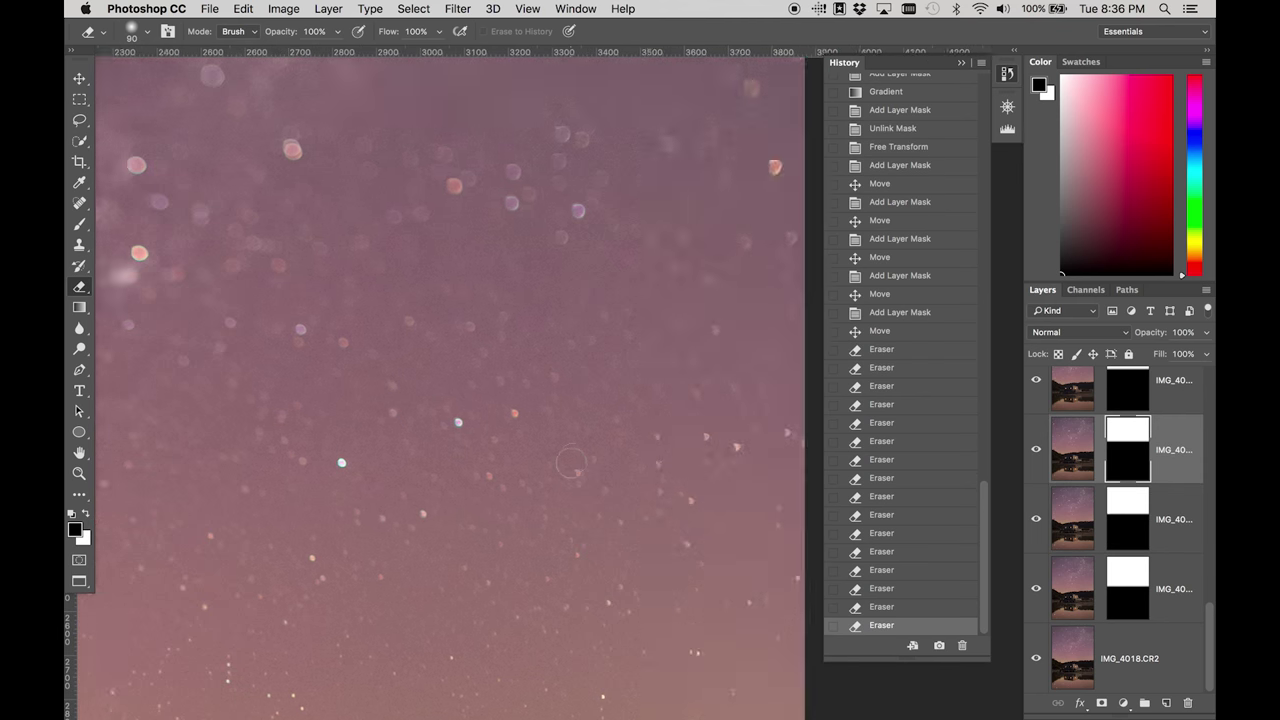
# Toggle the second layer's visibility on and off to compare the sky
pyautogui.click(1035, 452)
pyautogui.click(1035, 452)
pyautogui.click(1035, 452)
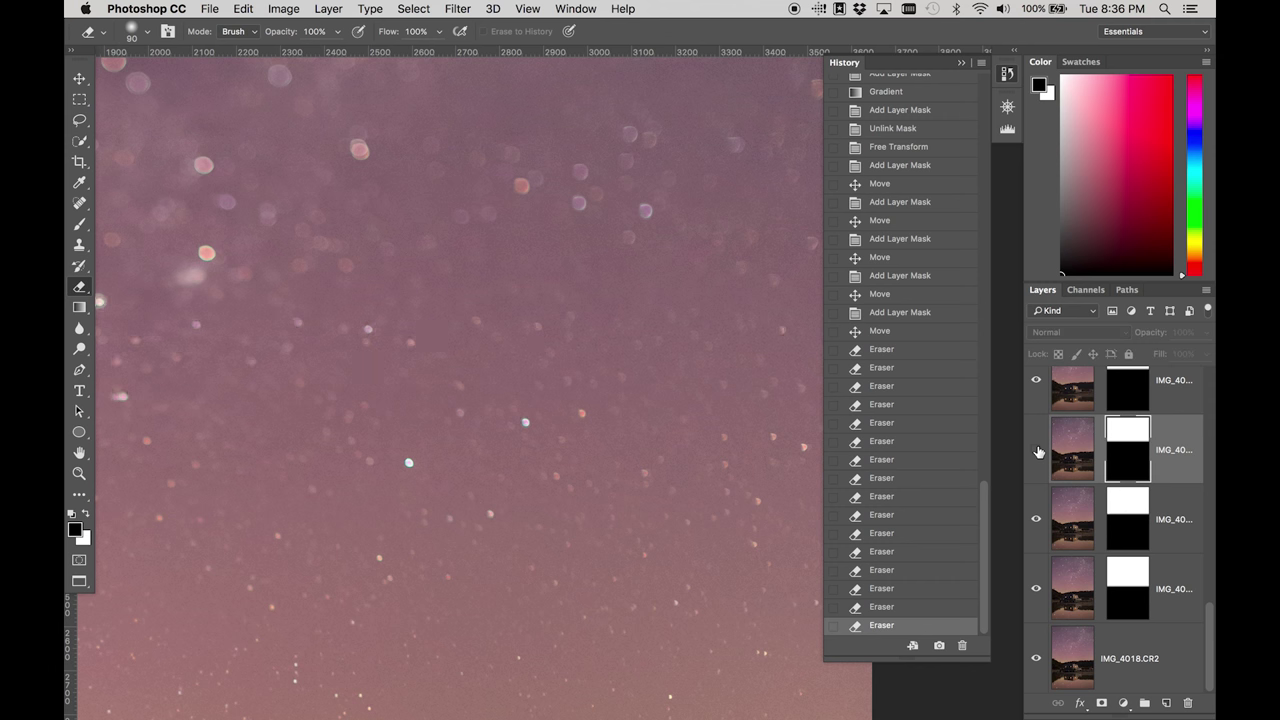
pyautogui.click(1036, 452)
pyautogui.hscroll(-3, 294, 389)
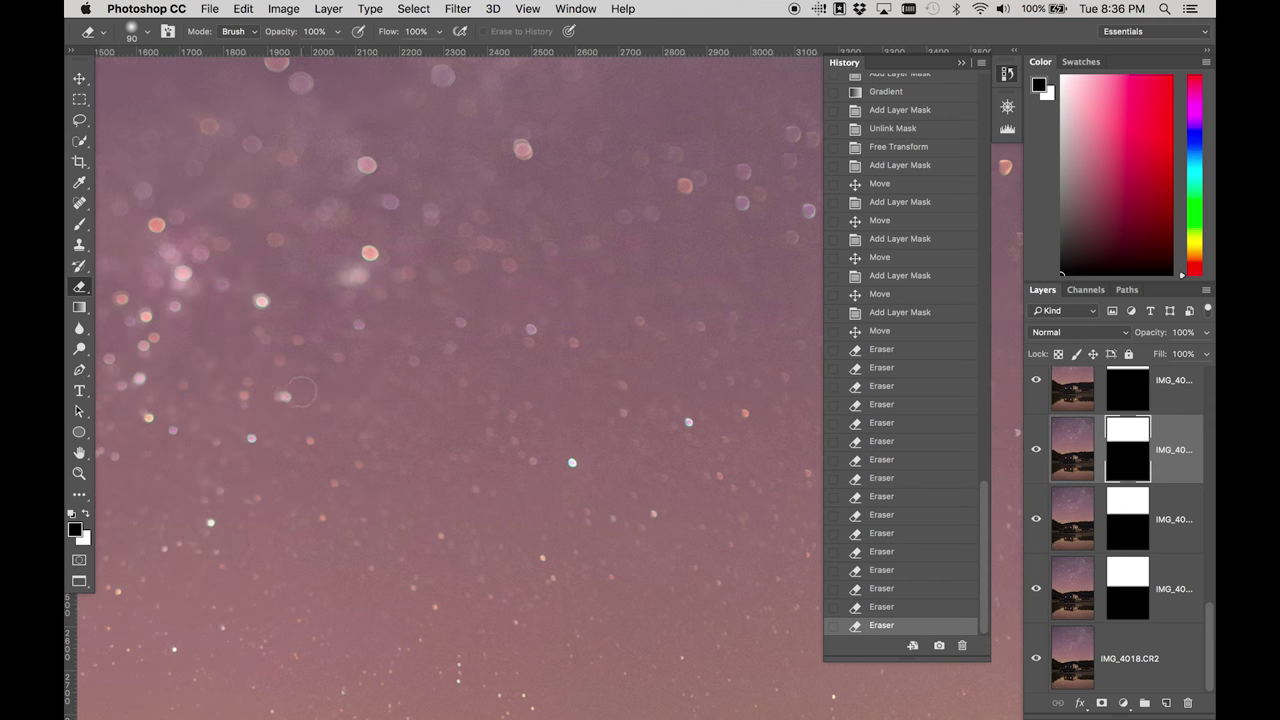
pyautogui.moveTo(316, 398)
pyautogui.mouseDown()
pyautogui.moveTo(295, 395)
pyautogui.moveTo(296, 425)
pyautogui.moveTo(300, 405)
pyautogui.mouseUp()
pyautogui.hscroll(-3, 300, 400)
pyautogui.hscroll(-3, 300, 405)
# Erase the mask over a cluster of reddish and white stars on the left of the sky
pyautogui.click(397, 322)
pyautogui.click(397, 322)
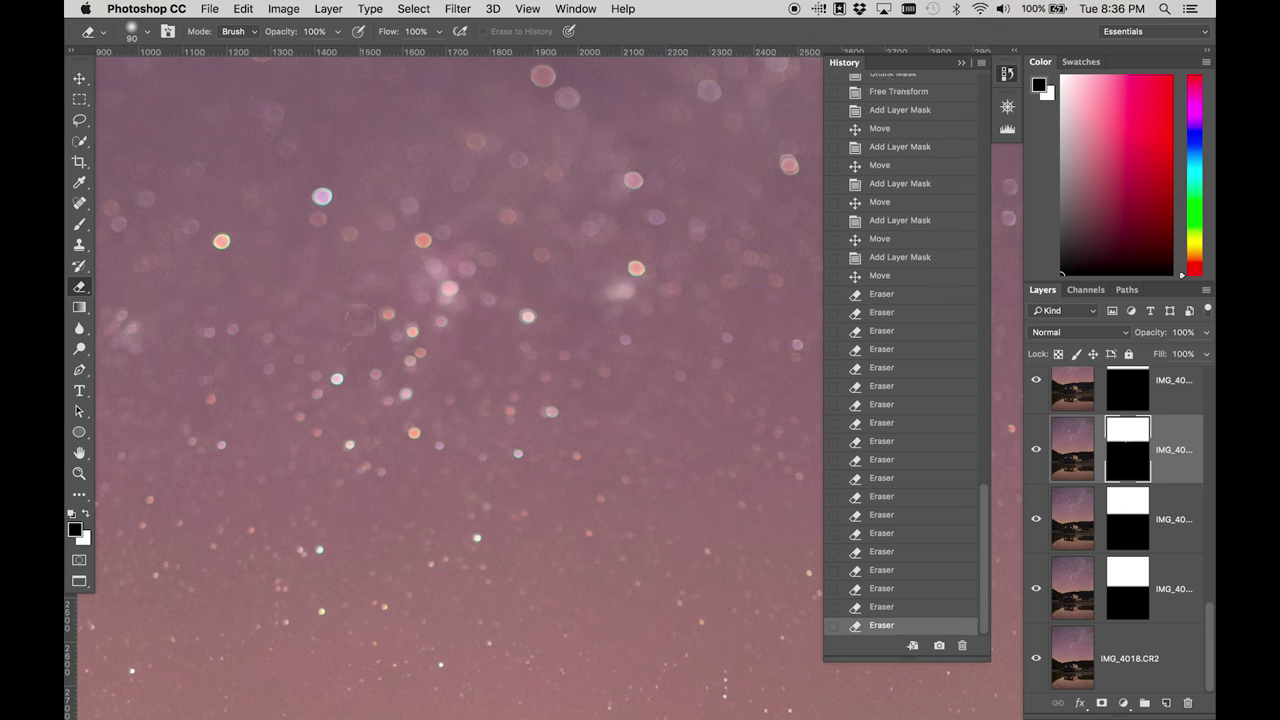
pyautogui.click(395, 324)
pyautogui.hscroll(-4, 299, 388)
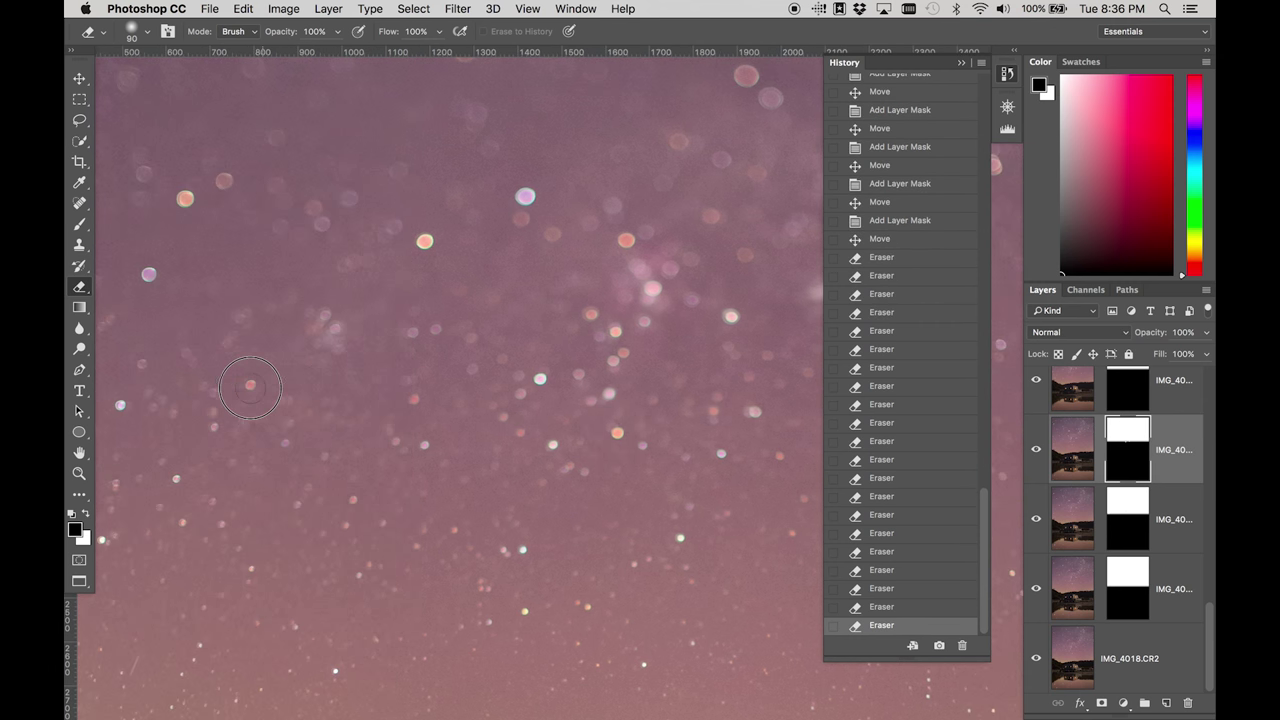
pyautogui.click(250, 388)
pyautogui.click(143, 363)
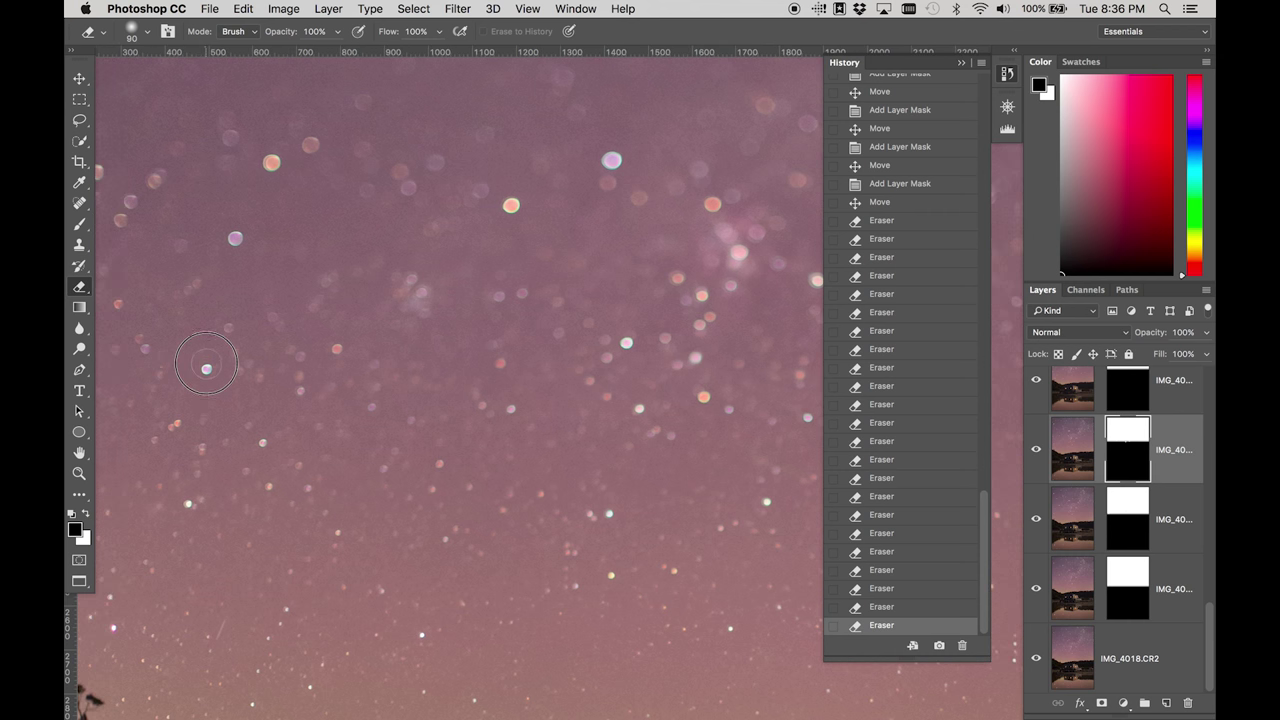
pyautogui.click(185, 372)
pyautogui.hscroll(-4, 185, 372)
pyautogui.click(254, 362)
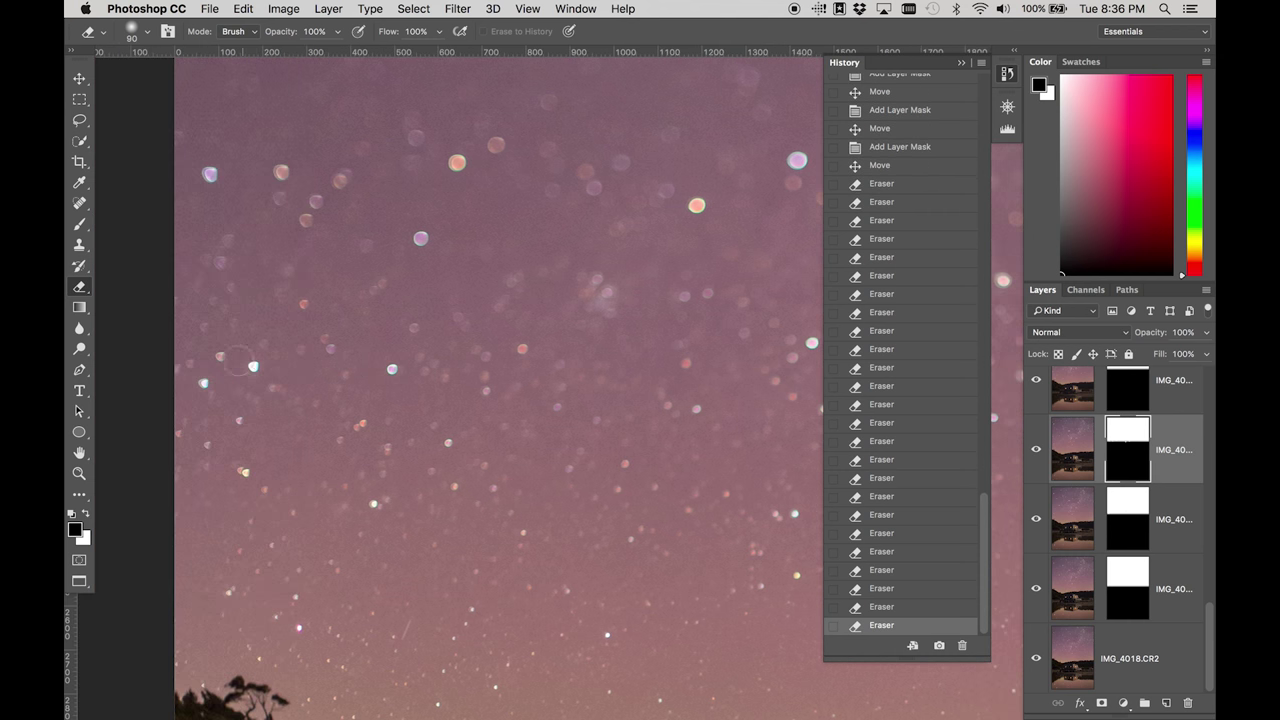
pyautogui.click(199, 369)
pyautogui.click(180, 373)
pyautogui.click(323, 339)
# Erase the mask over a faint mid-sky star and a nearby star cluster
pyautogui.scroll(1, 1122, 478)
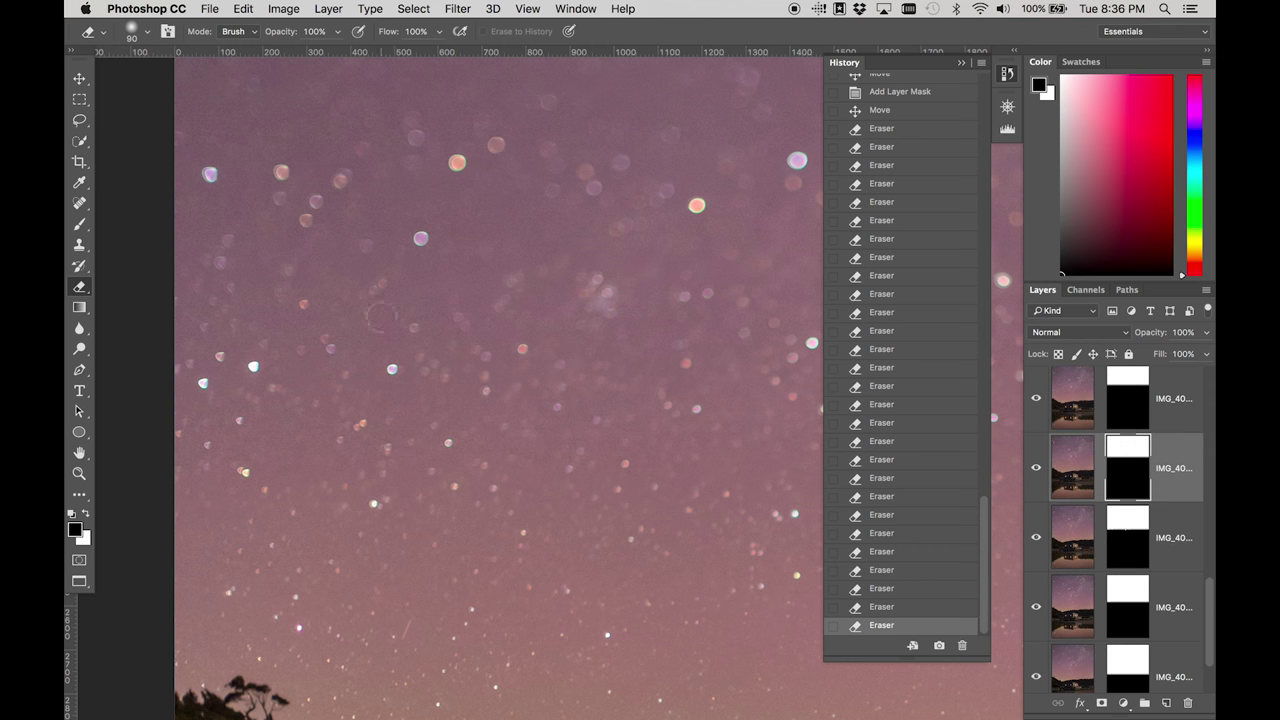
pyautogui.click(560, 310)
pyautogui.hscroll(5, 567, 311)
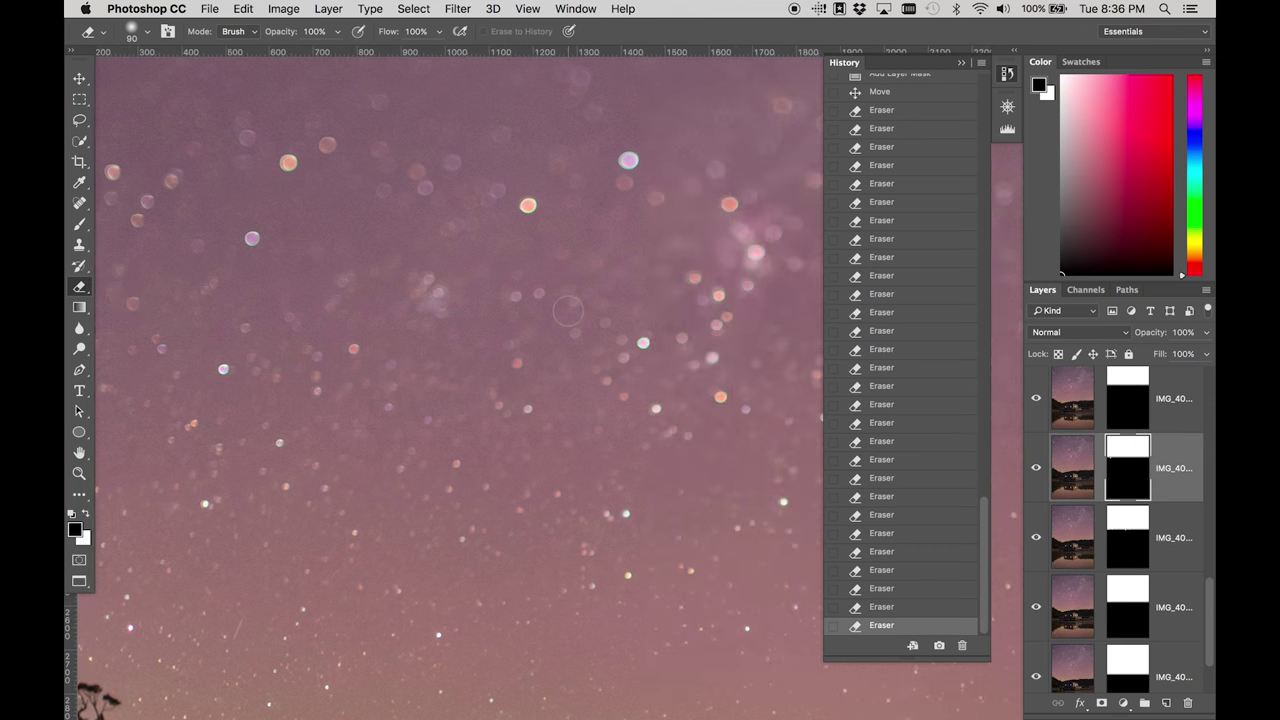
pyautogui.click(430, 288)
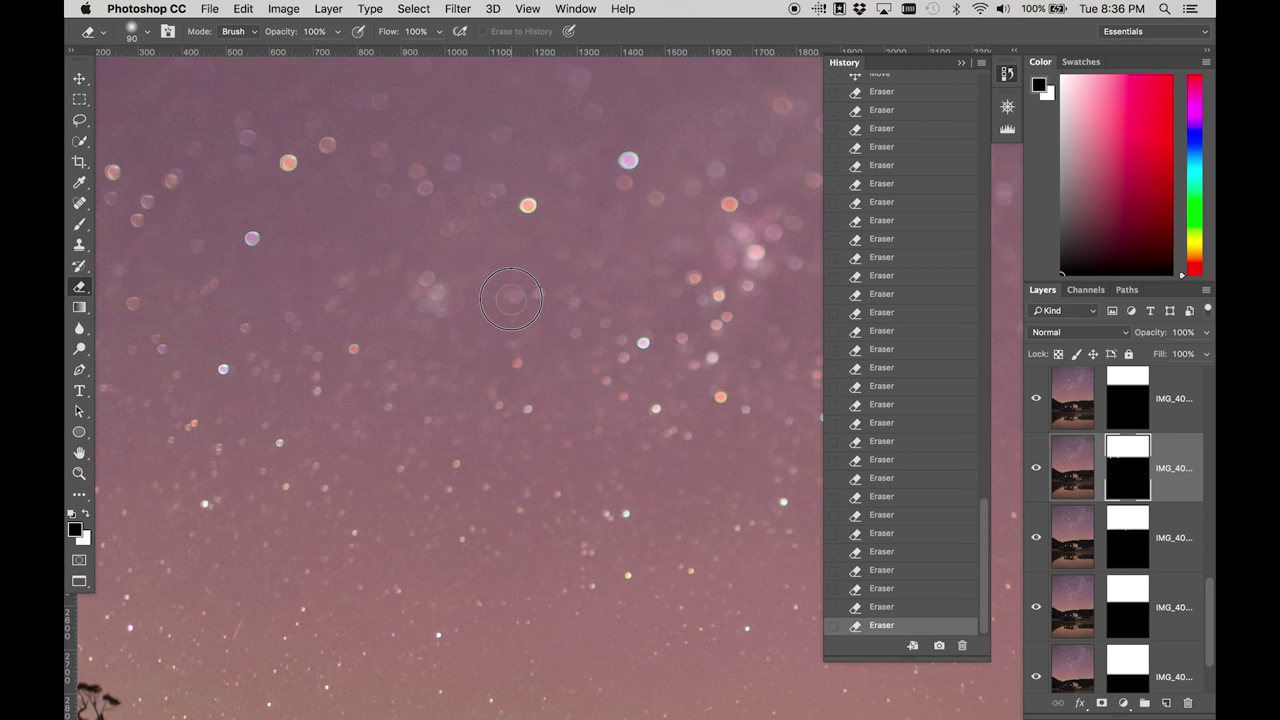
pyautogui.click(515, 300)
# Pan across the right side of the sky and set white as the foreground colour
pyautogui.hscroll(1, 738, 327)
pyautogui.hscroll(3, 738, 327)
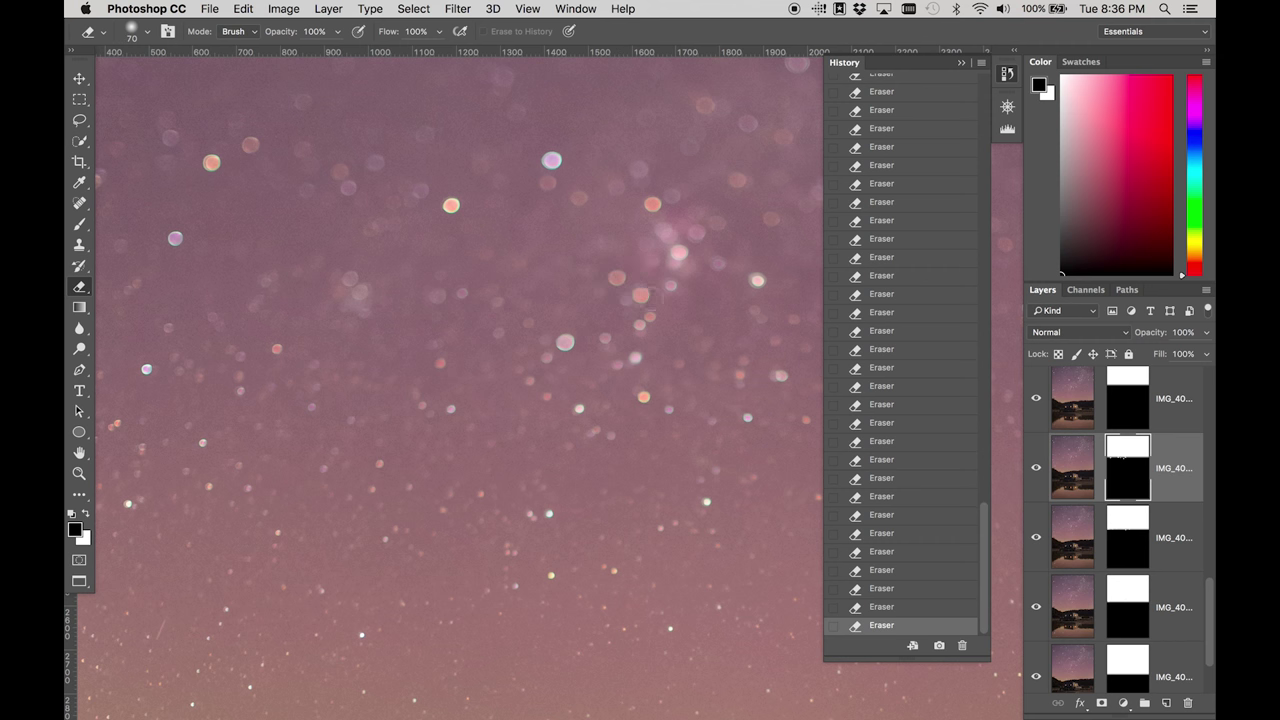
pyautogui.hscroll(4, 658, 293)
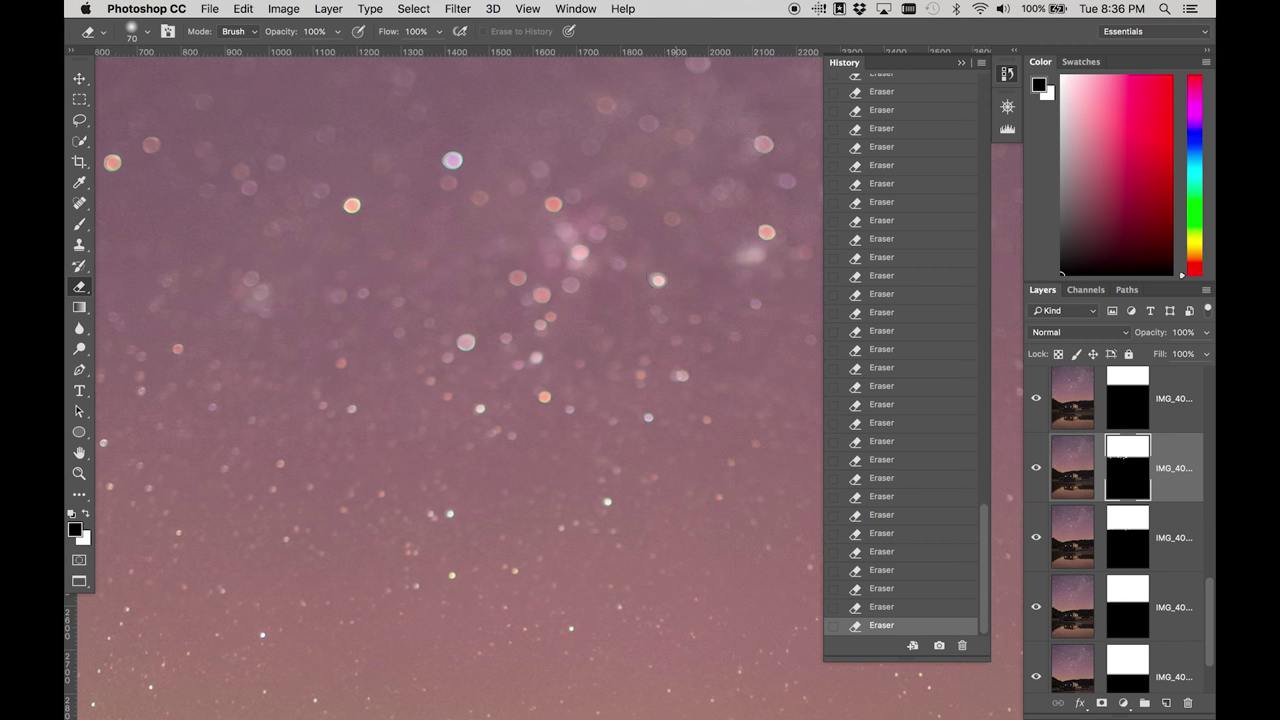
pyautogui.hscroll(9, 458, 380)
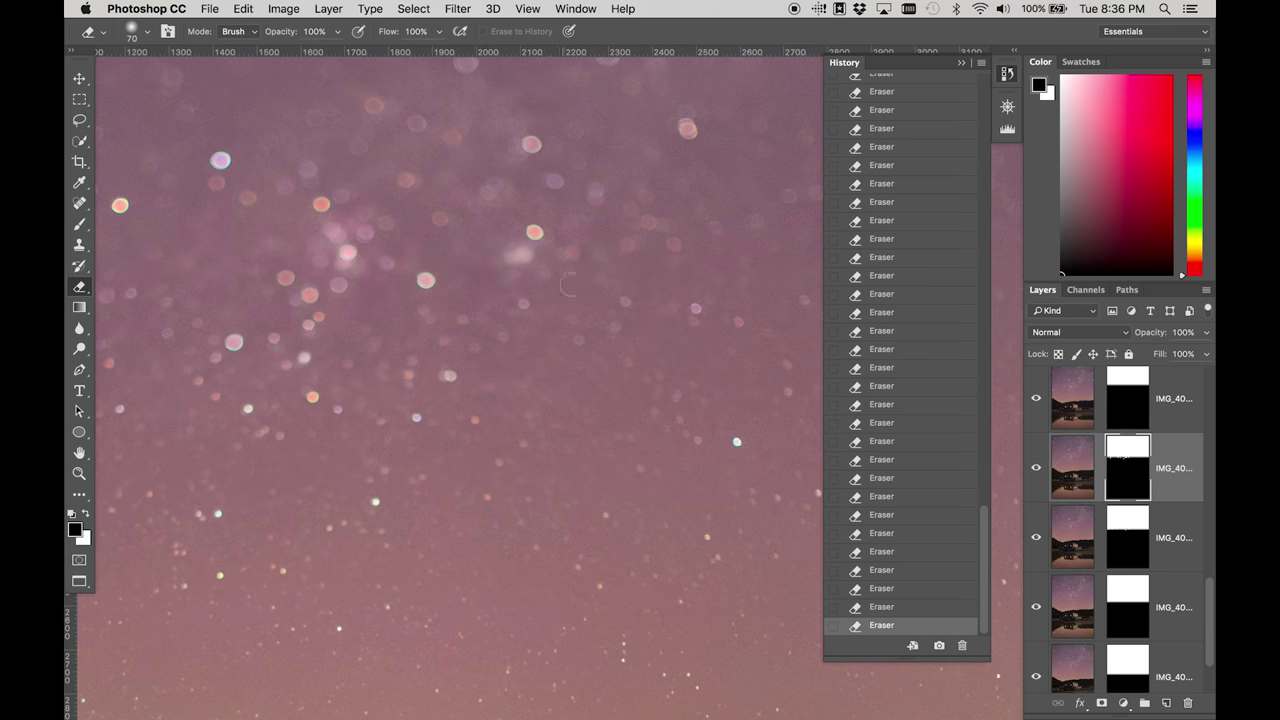
pyautogui.hscroll(4, 570, 280)
pyautogui.scroll(-1, 570, 280)
pyautogui.hscroll(2, 746, 348)
pyautogui.scroll(1, 746, 348)
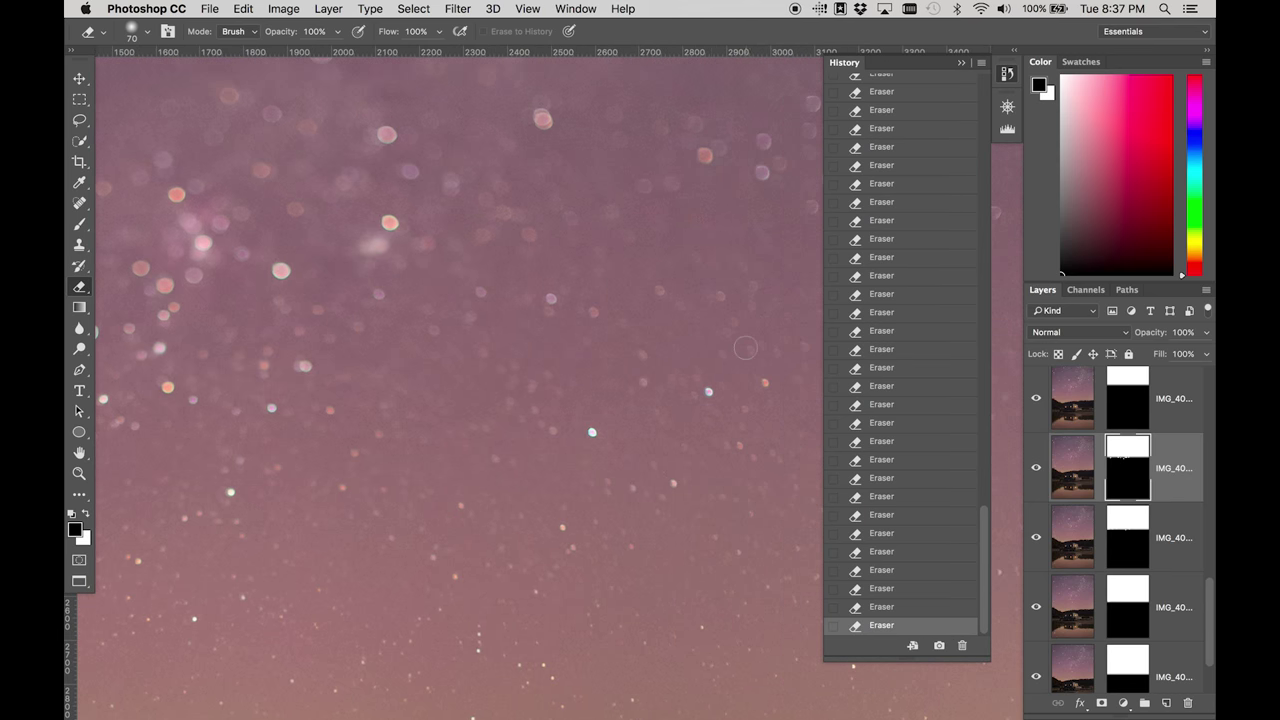
pyautogui.hscroll(6, 708, 391)
pyautogui.scroll(7, 708, 391)
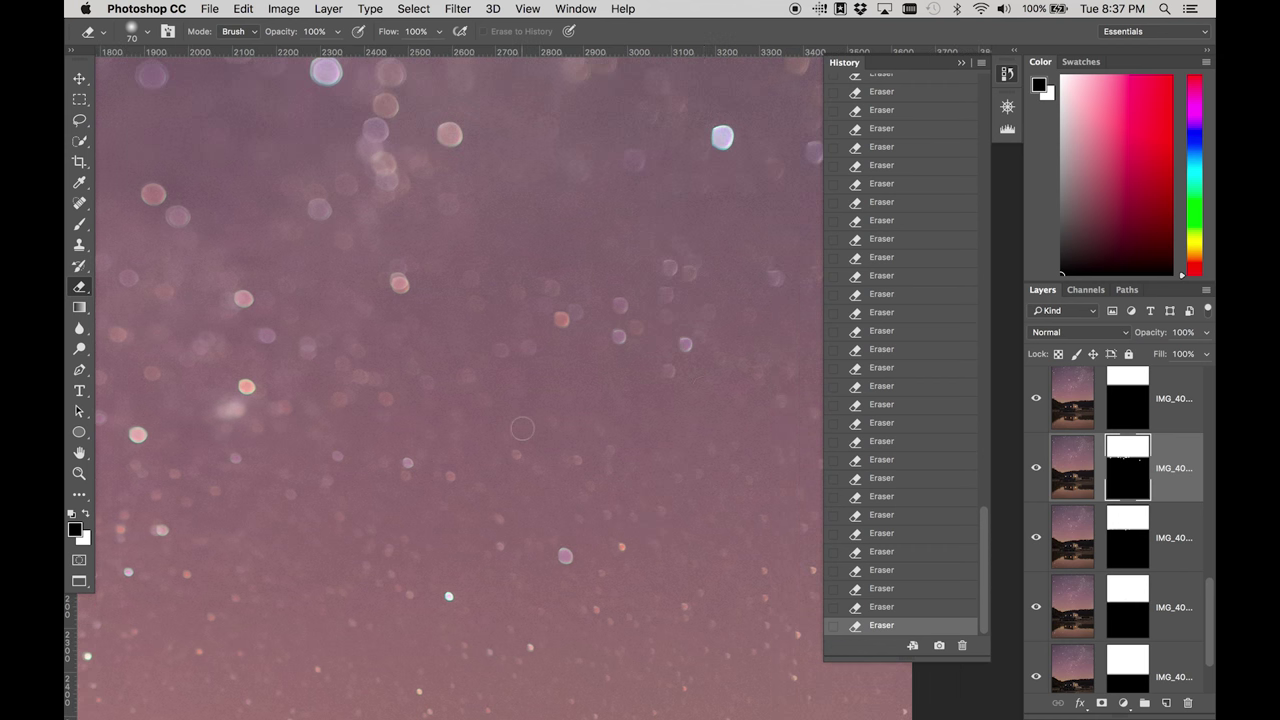
pyautogui.hscroll(-2, 522, 428)
pyautogui.press('x')
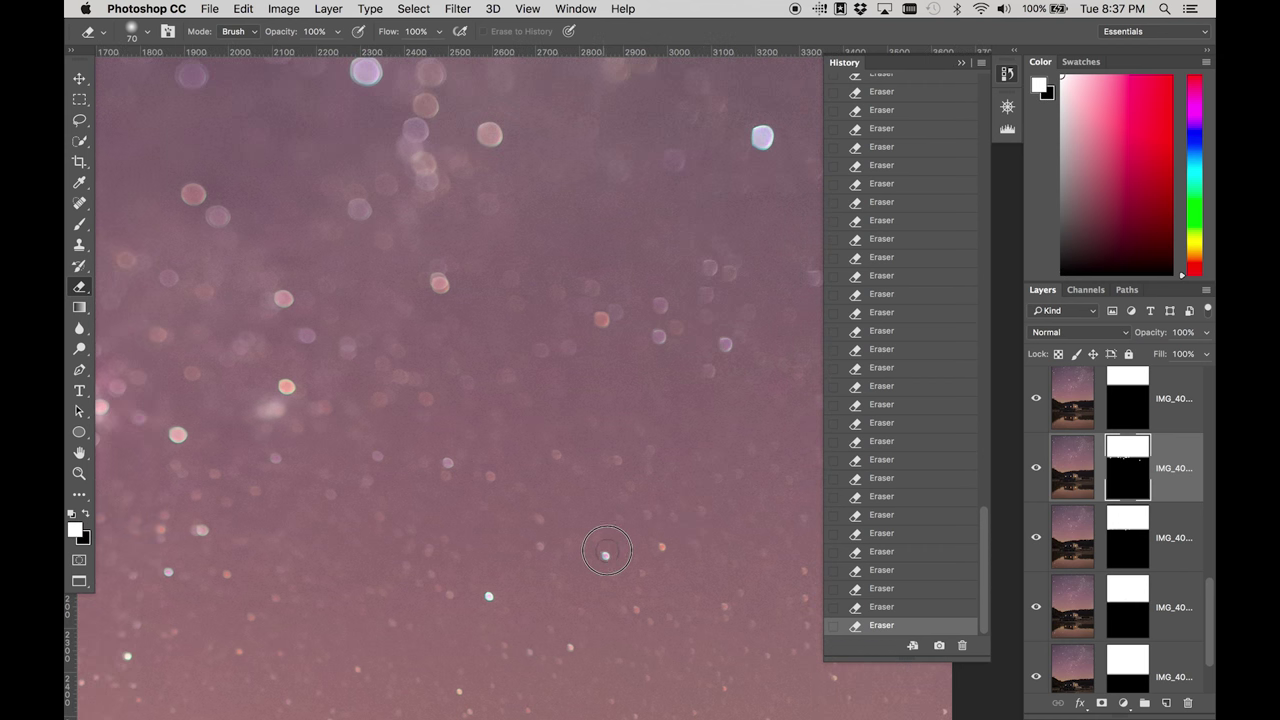
pyautogui.scroll(3, 710, 437)
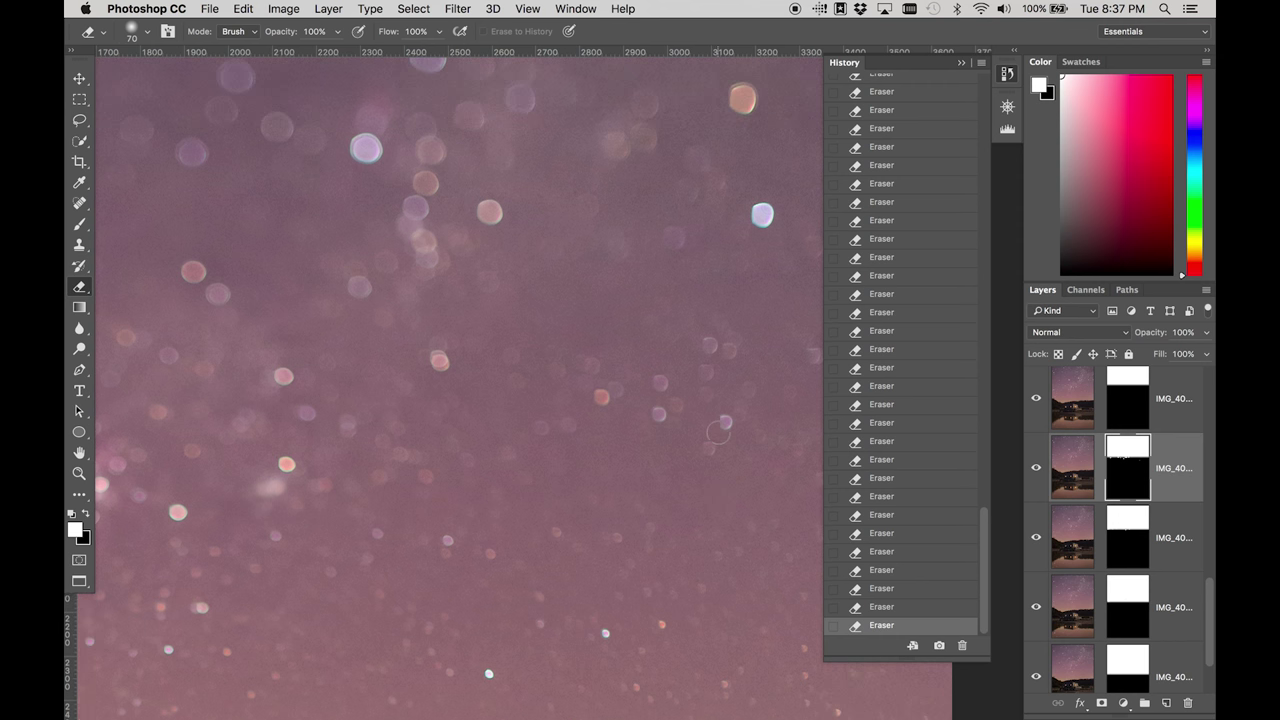
# Select the top layer's mask with black foreground, pan back left, then switch to the second layer's mask
pyautogui.click(1133, 402)
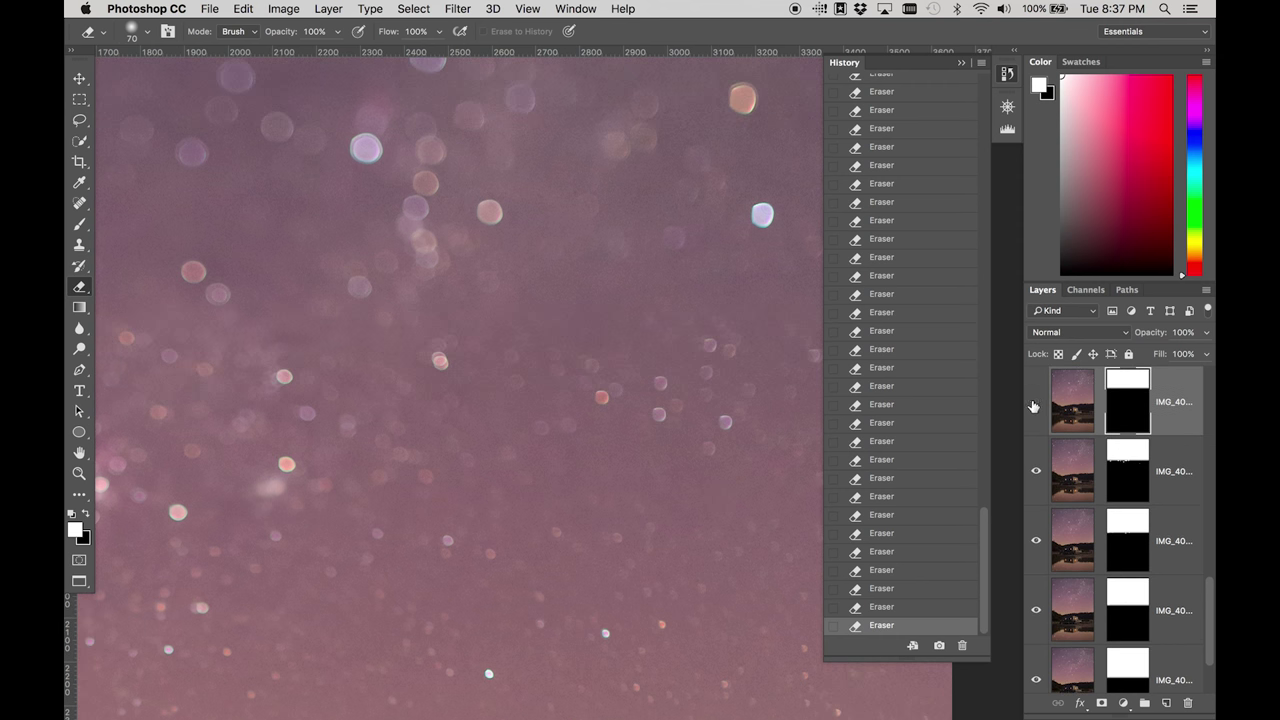
pyautogui.hscroll(-5, 700, 401)
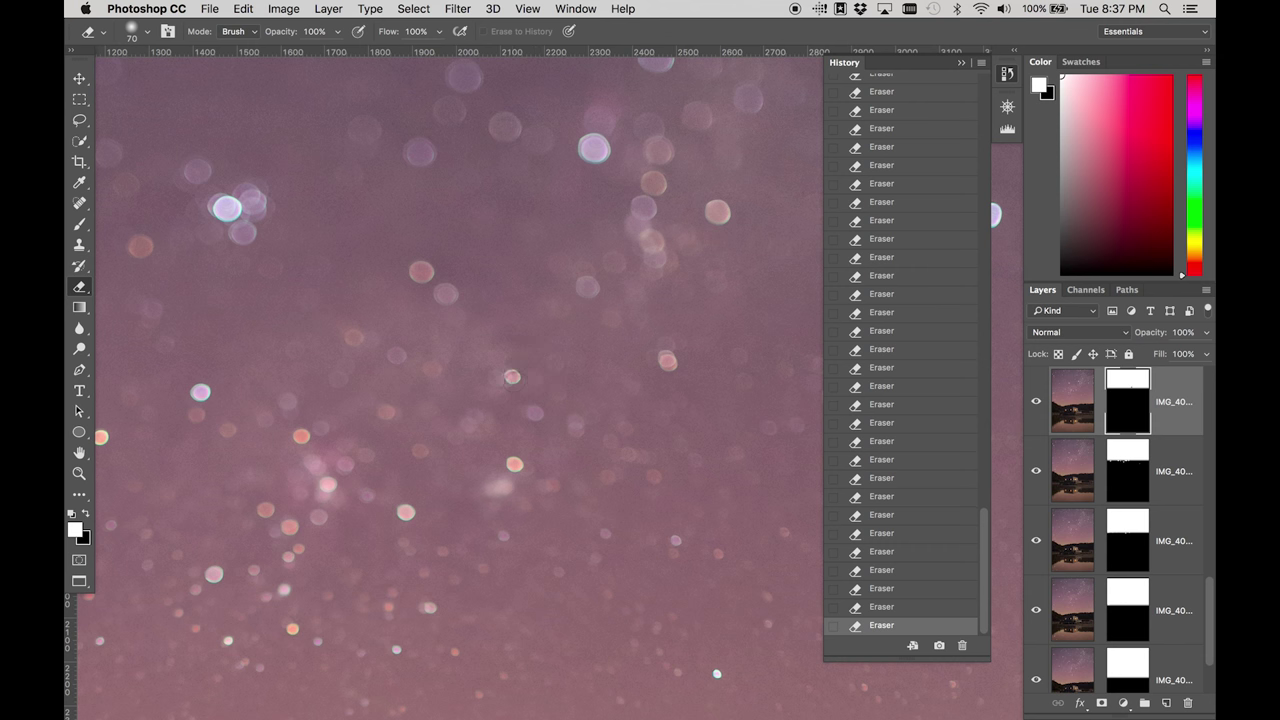
pyautogui.press('x')
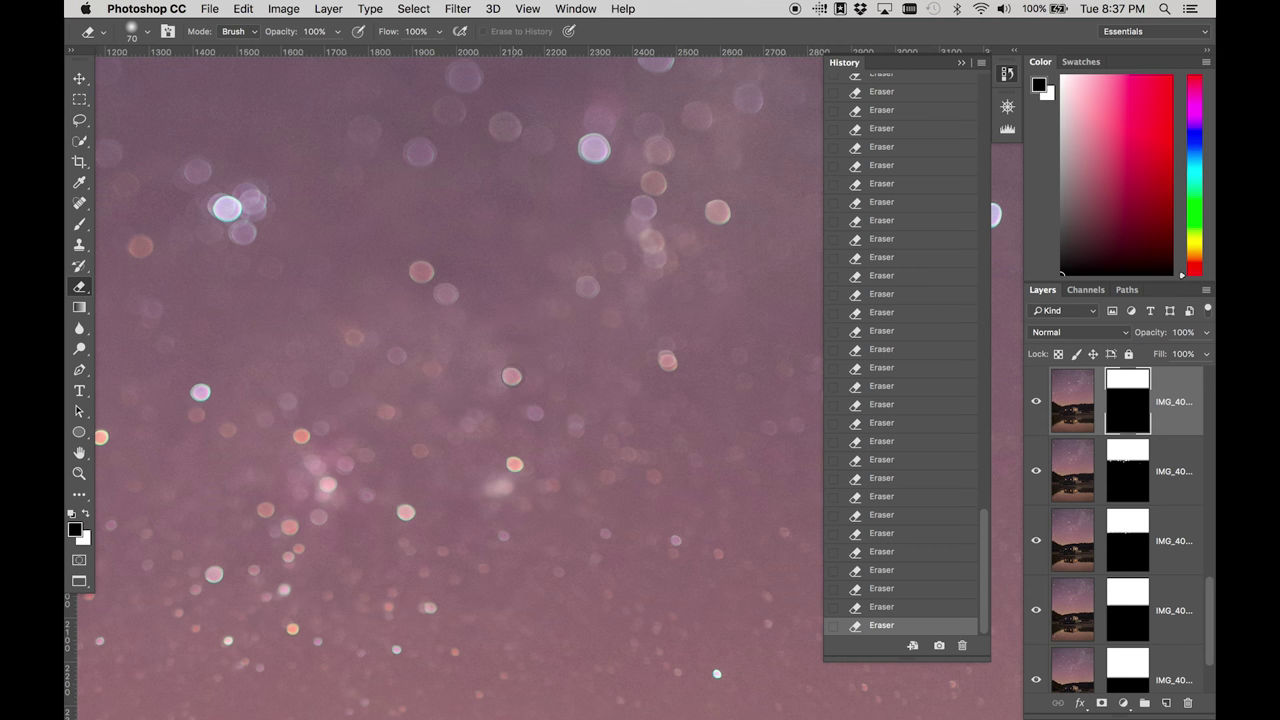
pyautogui.hscroll(-4, 550, 386)
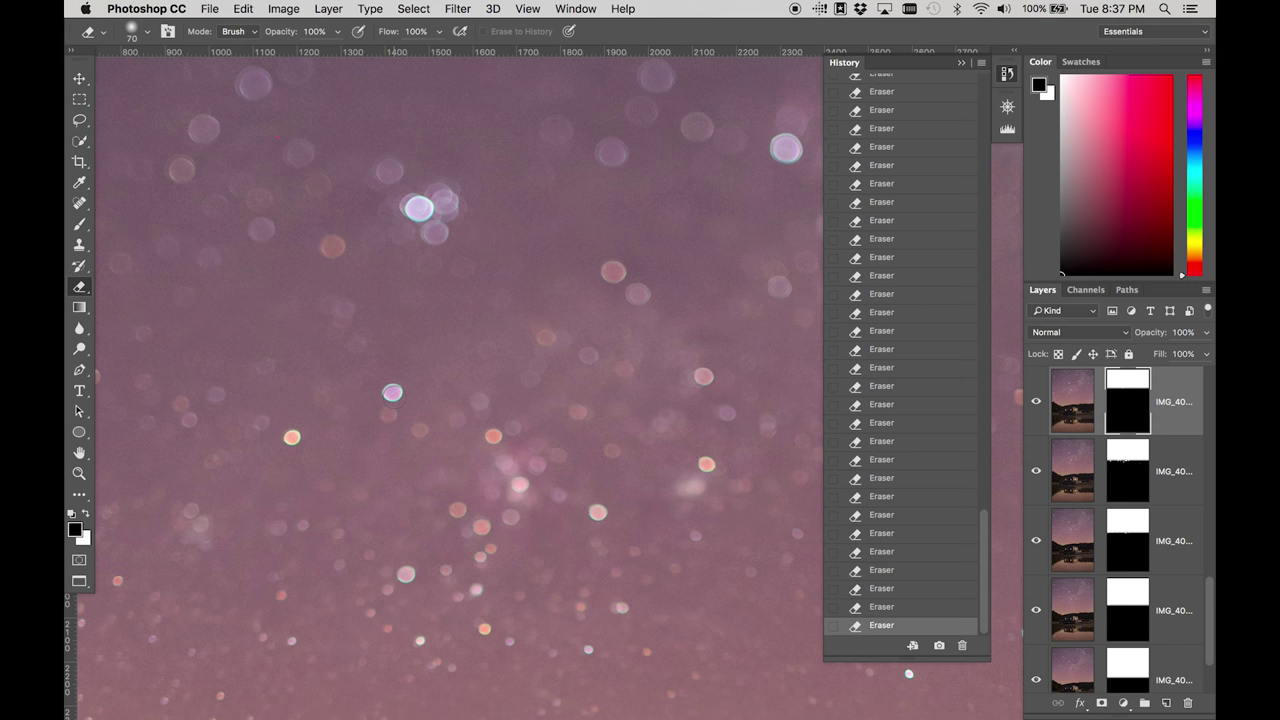
pyautogui.hscroll(-3, 415, 435)
pyautogui.hscroll(-3, 410, 440)
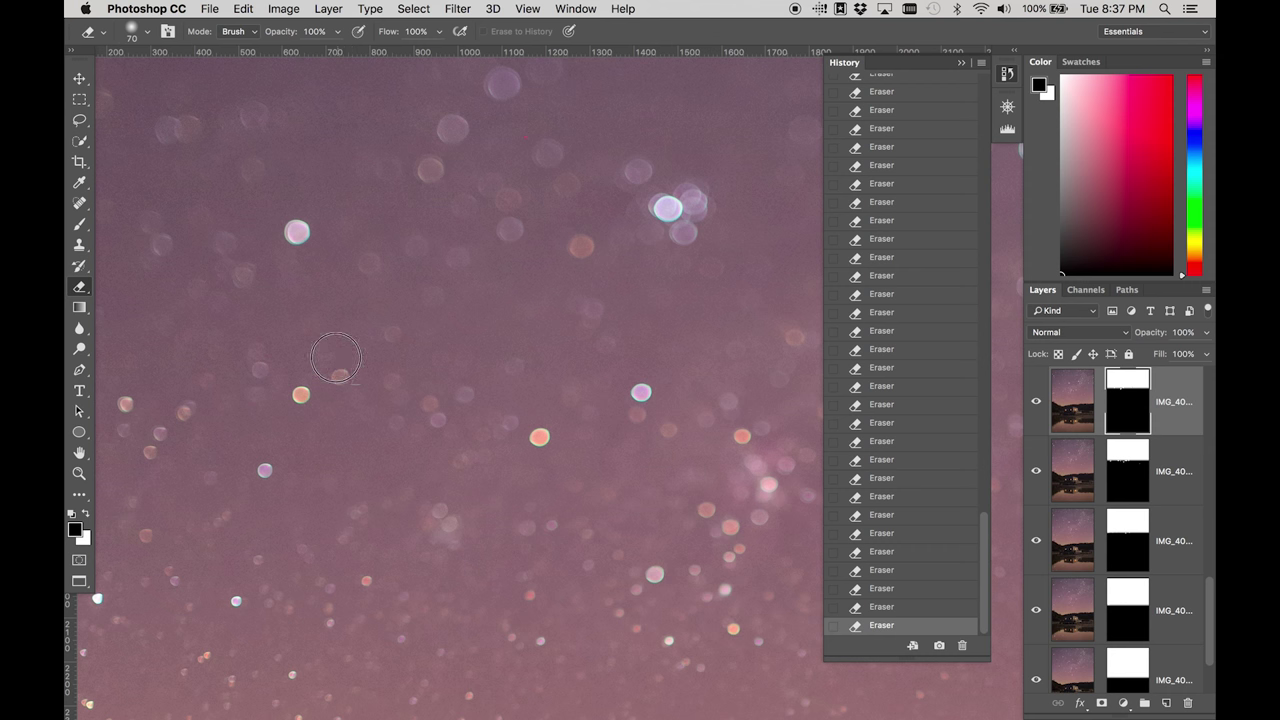
pyautogui.hscroll(-5, 335, 357)
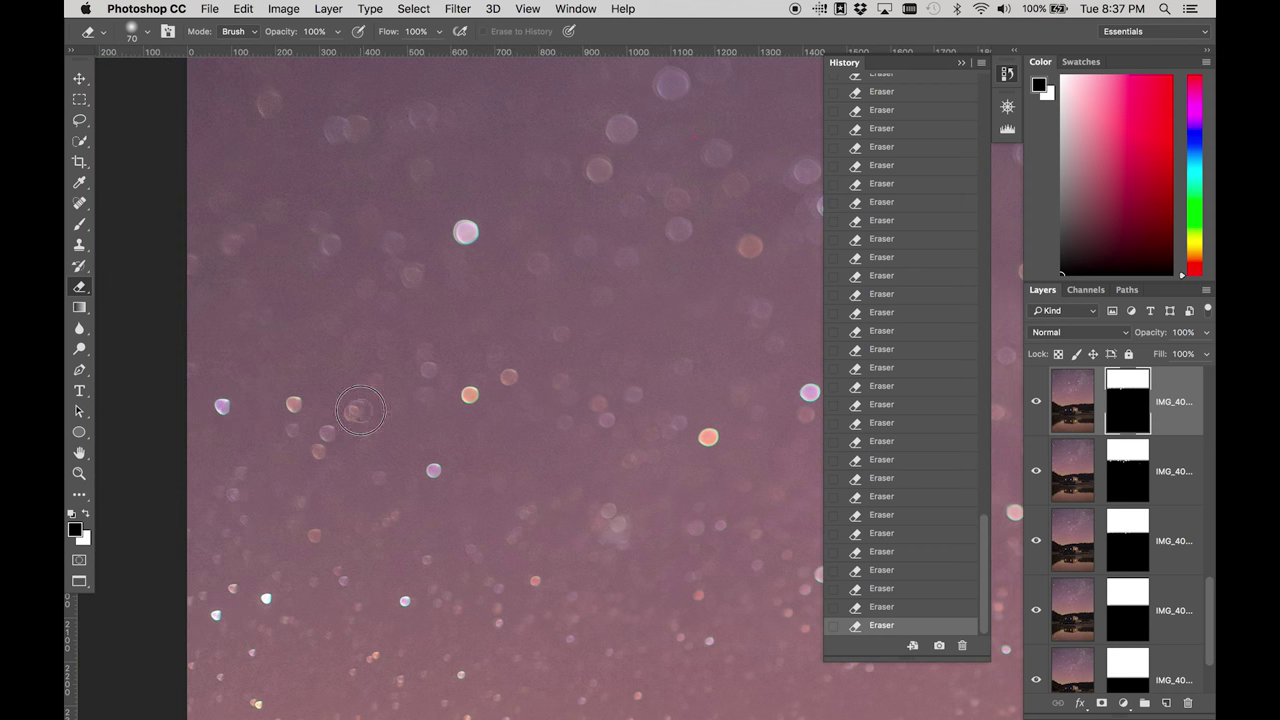
pyautogui.scroll(4, 350, 390)
pyautogui.hscroll(1, 350, 390)
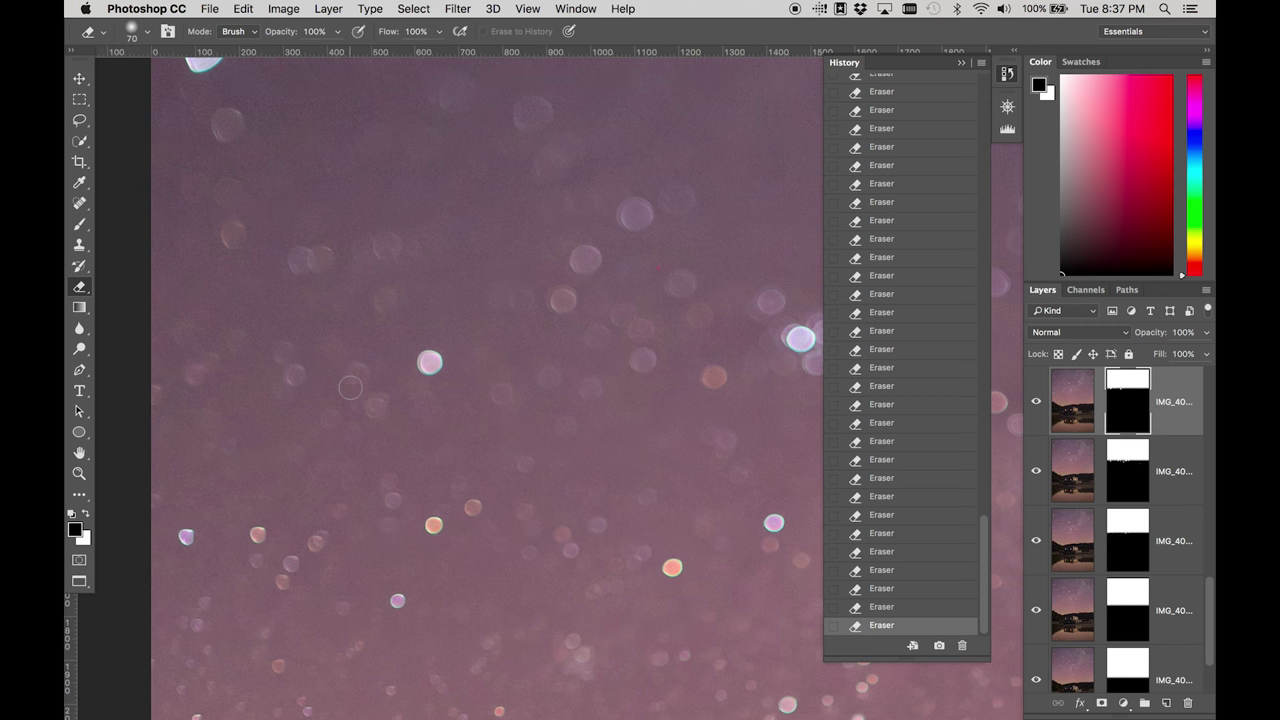
pyautogui.scroll(3, 1119, 440)
pyautogui.click(1126, 440)
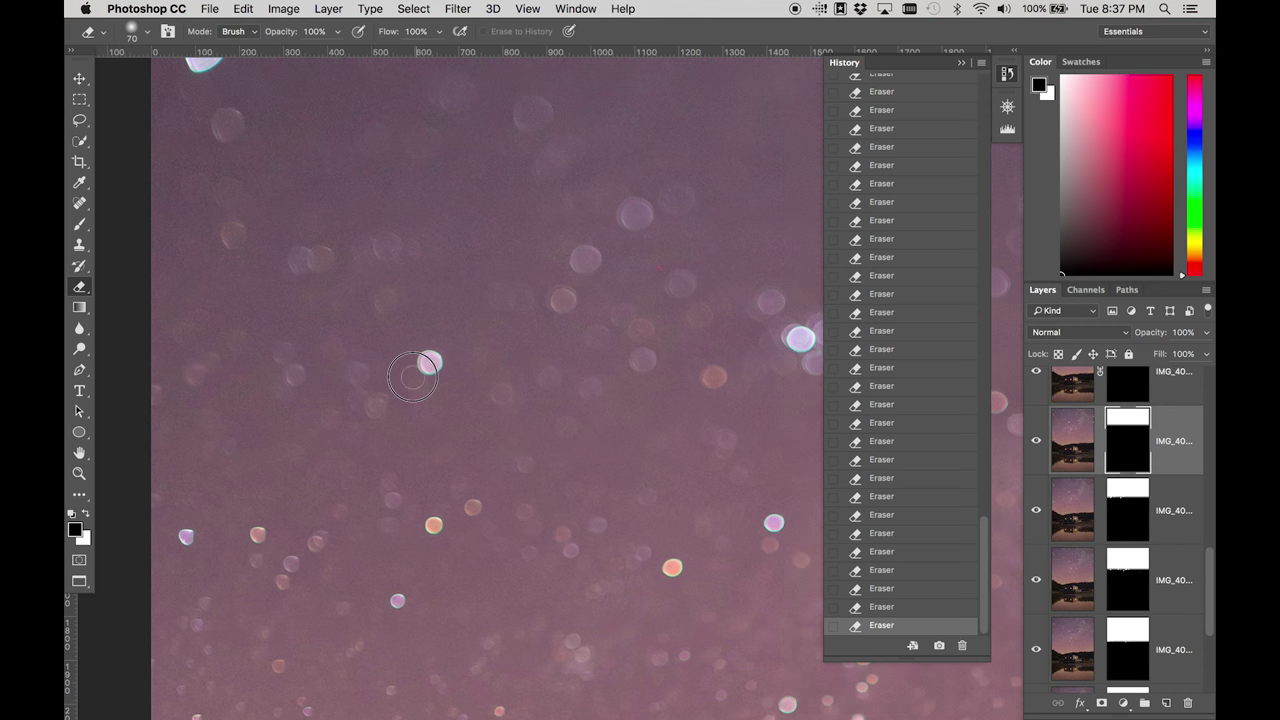
# Erase the second focus layer's mask across the pink sky to reveal crisper bokeh stars
pyautogui.scroll(-1, 1118, 443)
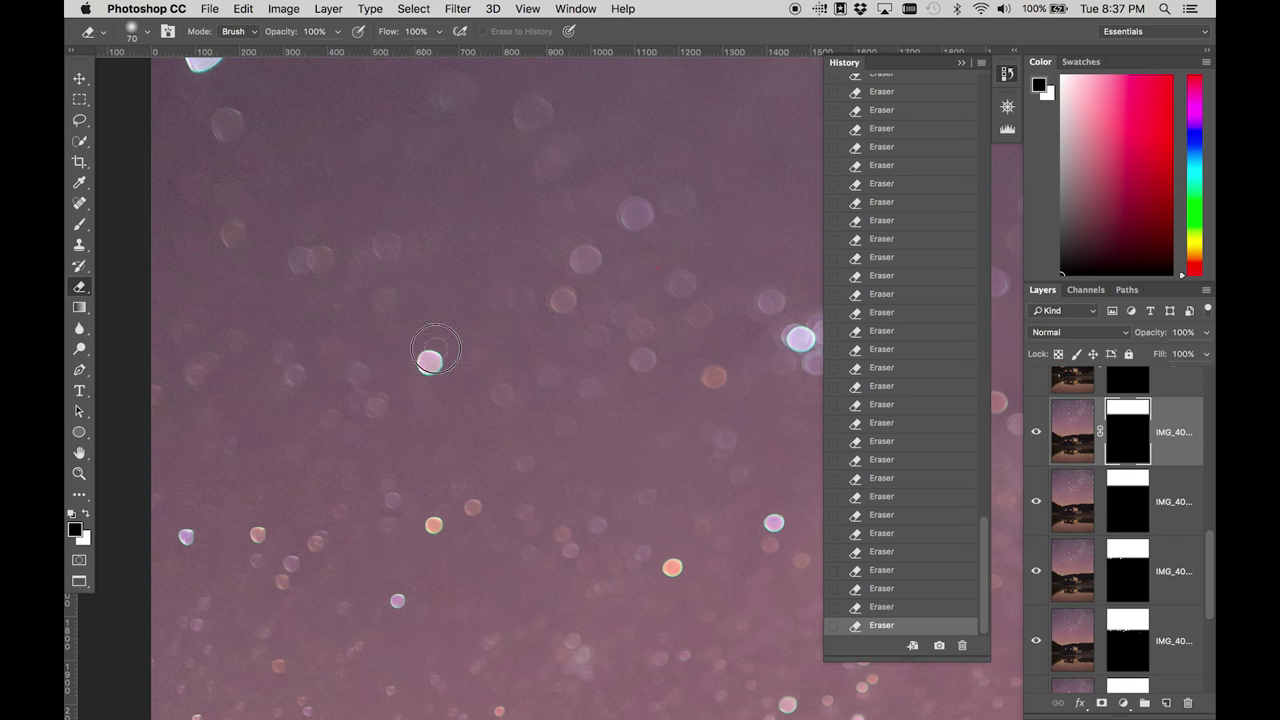
pyautogui.hscroll(5, 450, 340)
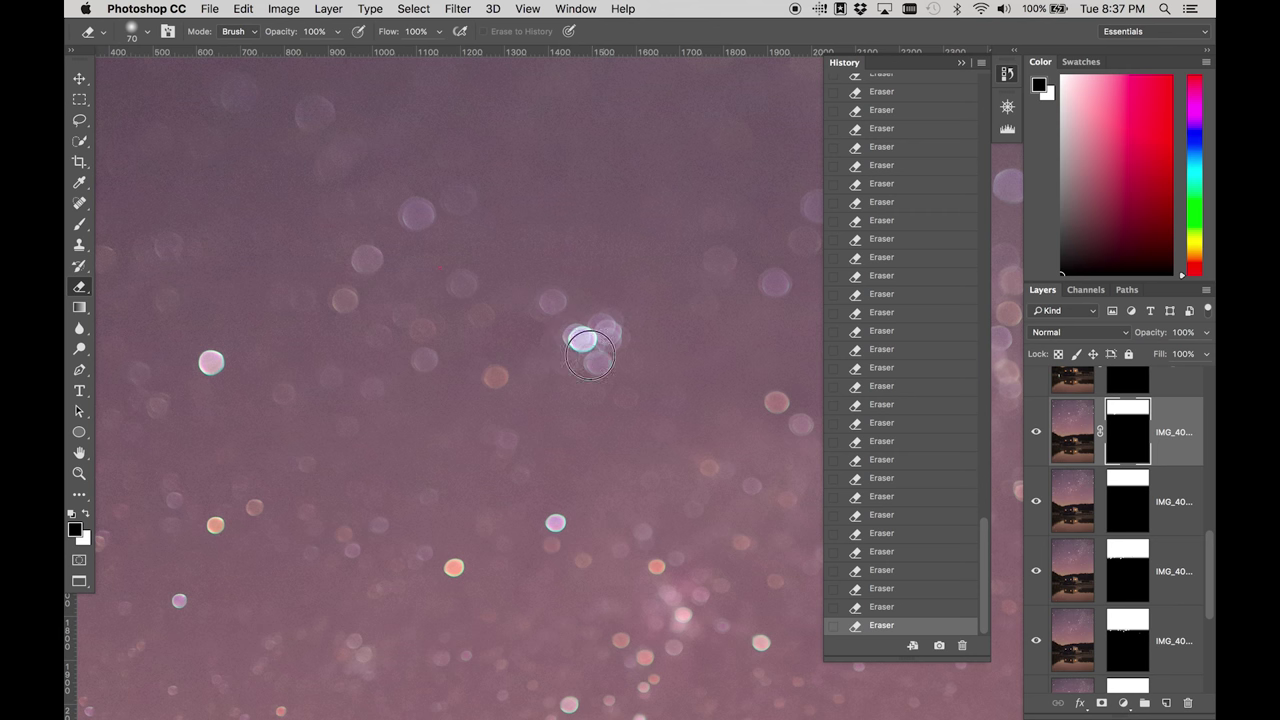
pyautogui.hscroll(4, 480, 330)
pyautogui.scroll(-2, 400, 320)
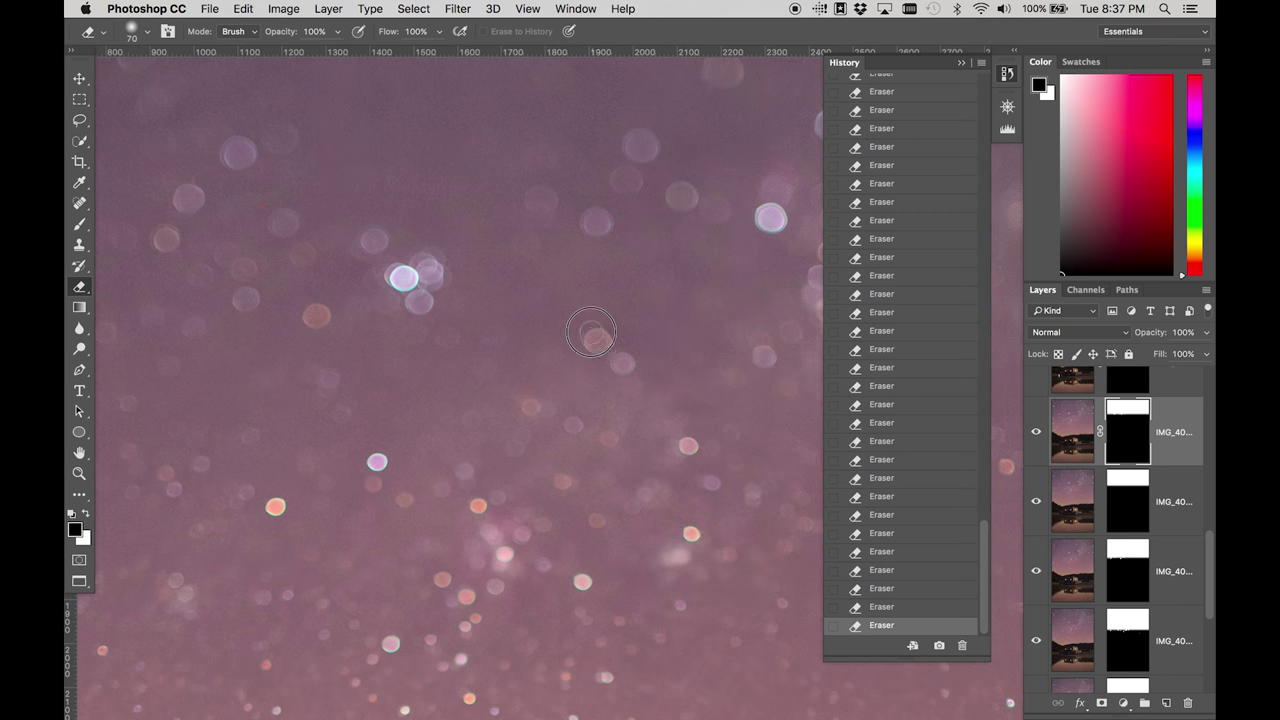
pyautogui.hscroll(1, 624, 360)
pyautogui.hscroll(6, 593, 327)
pyautogui.scroll(1, 593, 327)
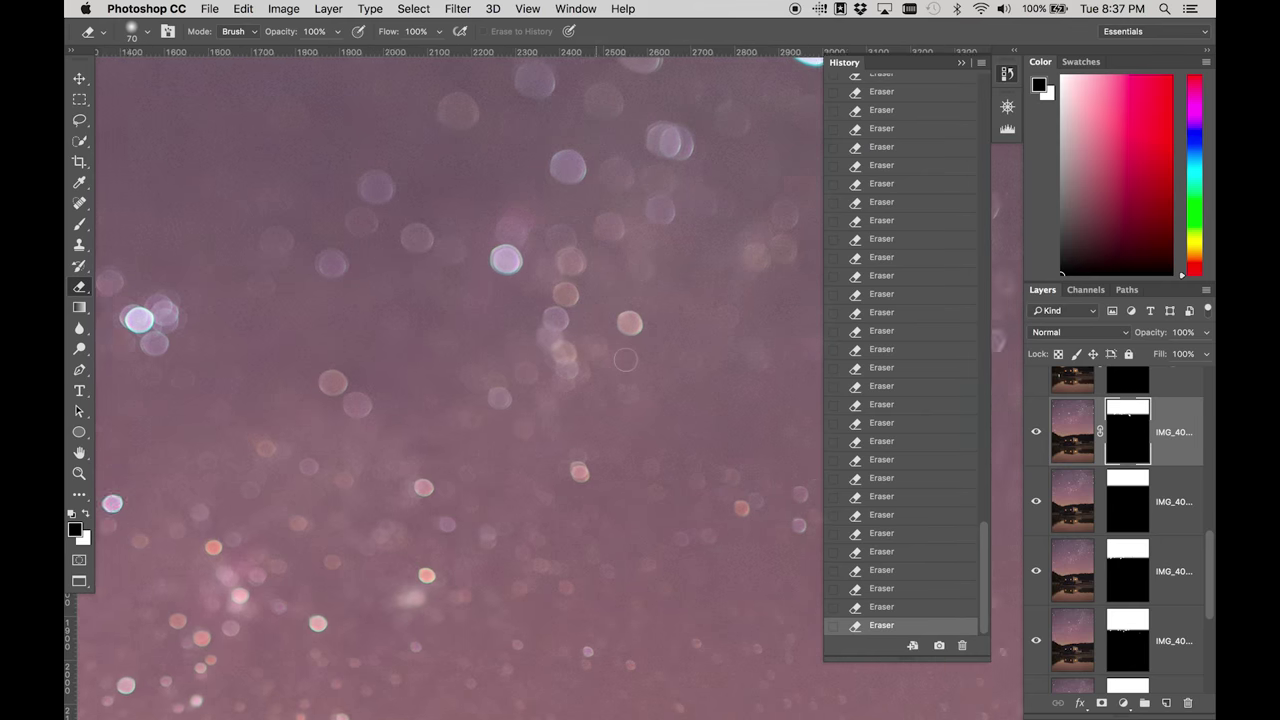
pyautogui.hscroll(-2, 609, 323)
pyautogui.scroll(2, 609, 323)
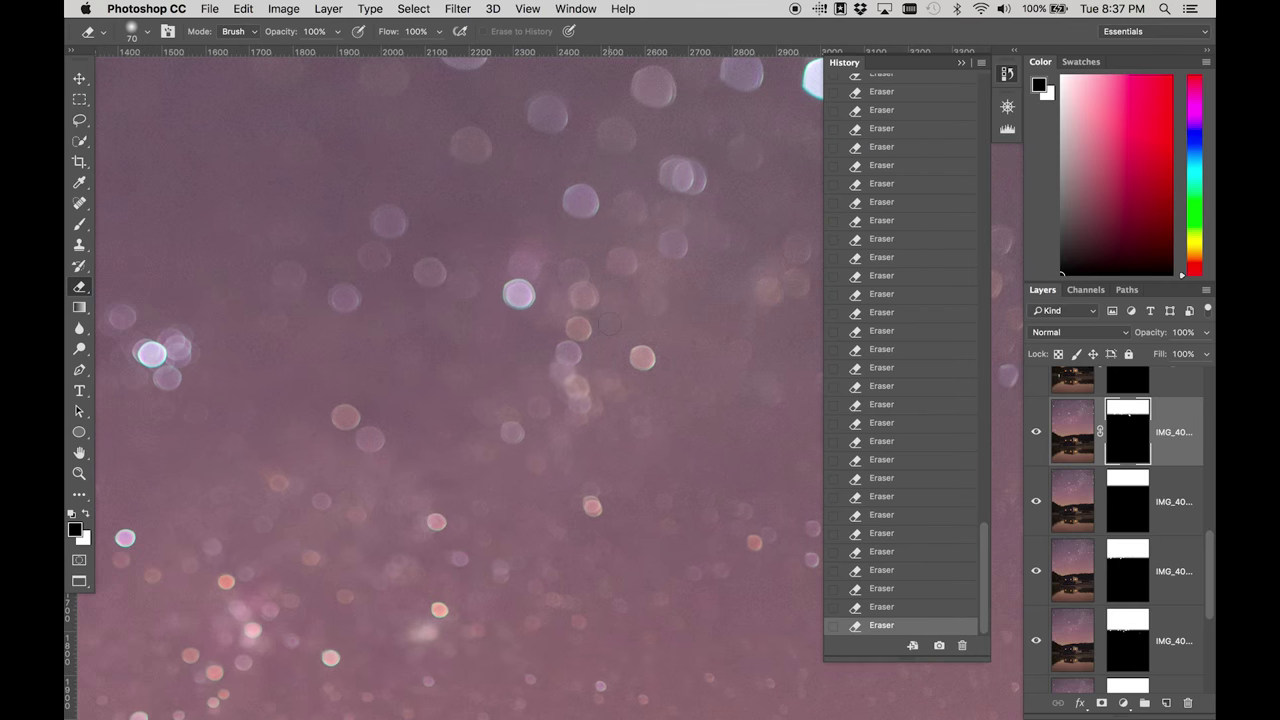
pyautogui.scroll(1, 1116, 517)
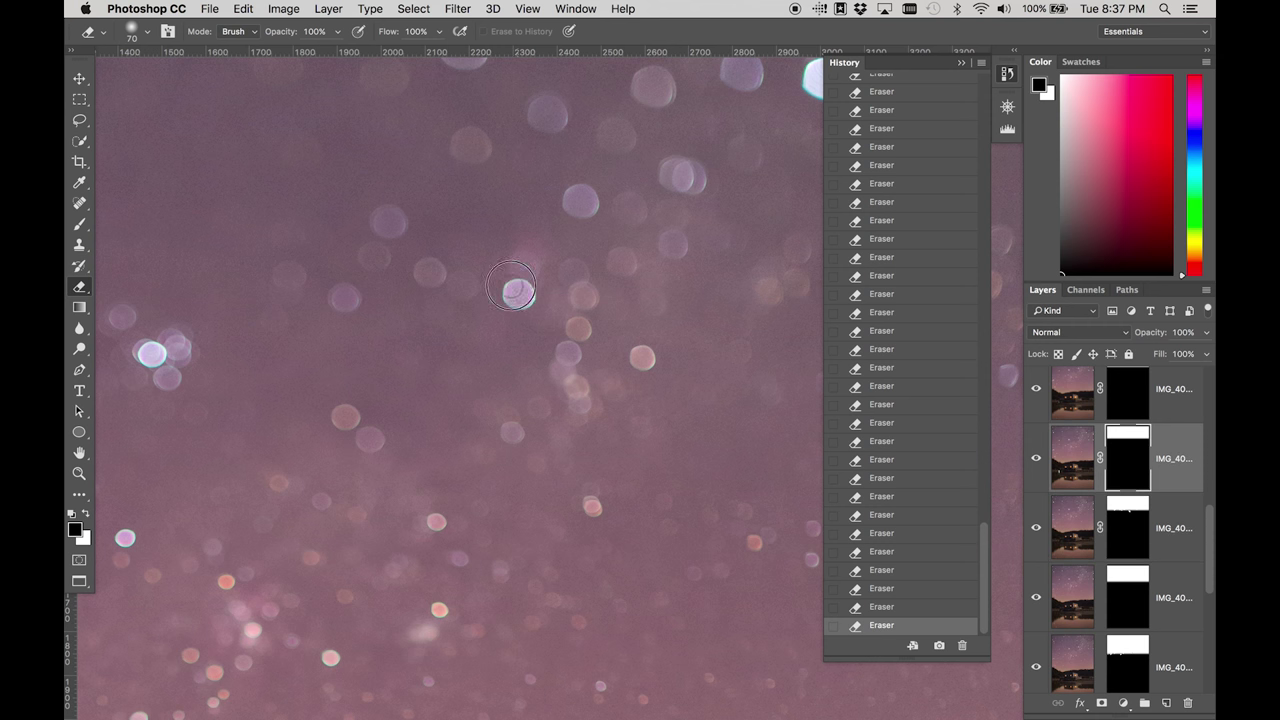
pyautogui.hscroll(8, 510, 290)
pyautogui.scroll(-1, 510, 290)
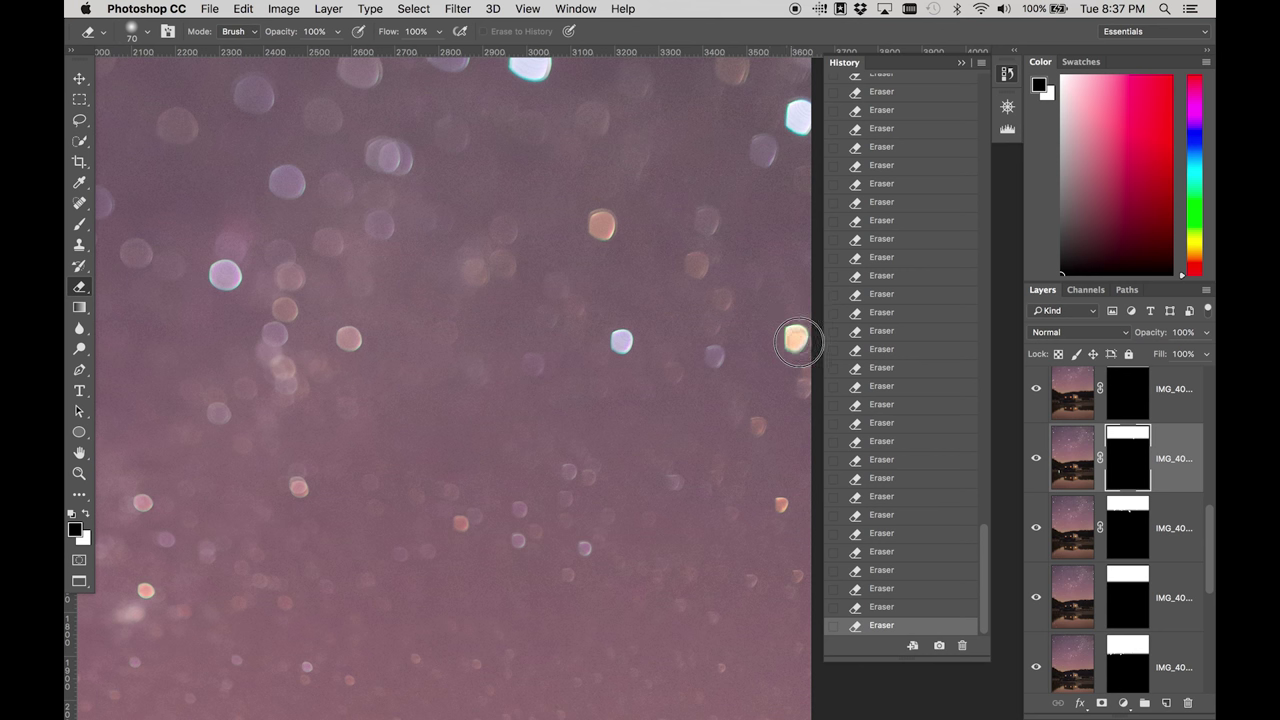
pyautogui.scroll(2, 1091, 472)
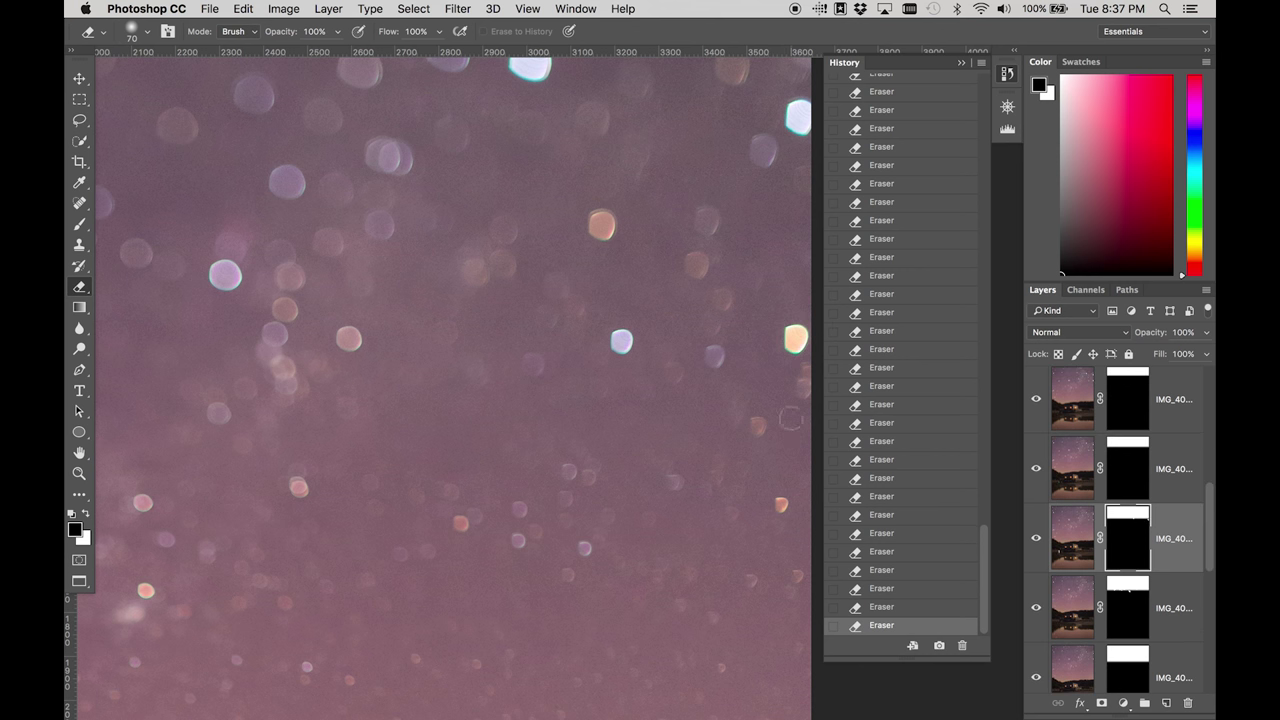
pyautogui.press('v')
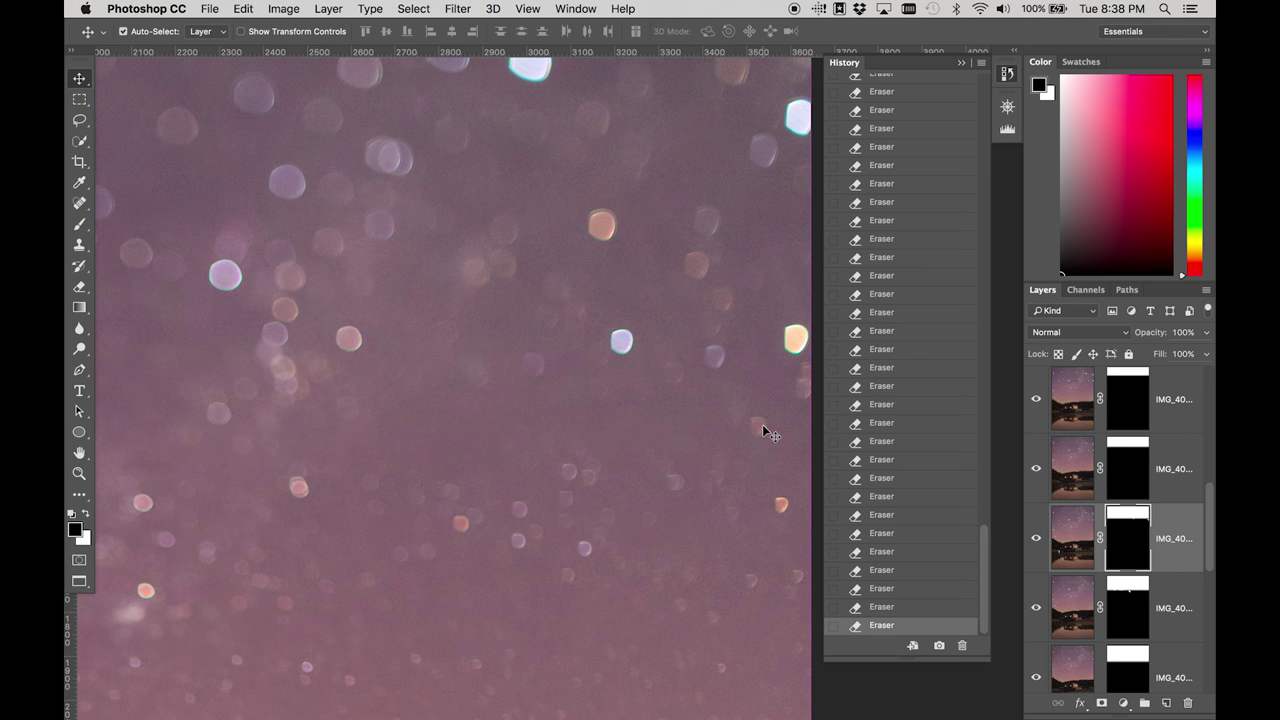
# Toggle the bottom layer's visibility to compare its bokeh, then target its mask with the Eraser
pyautogui.hotkey('alt', '[')
pyautogui.hotkey('alt', '[')
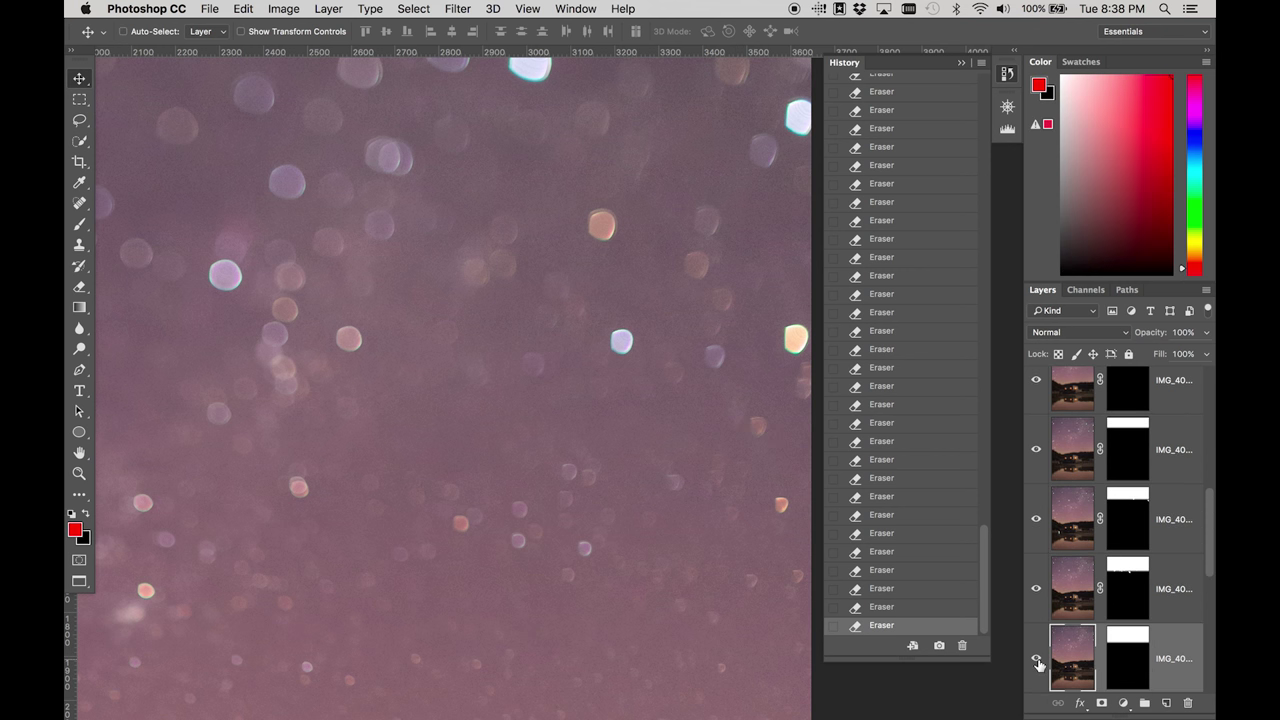
pyautogui.click(1037, 662)
pyautogui.click(1037, 662)
pyautogui.click(1122, 669)
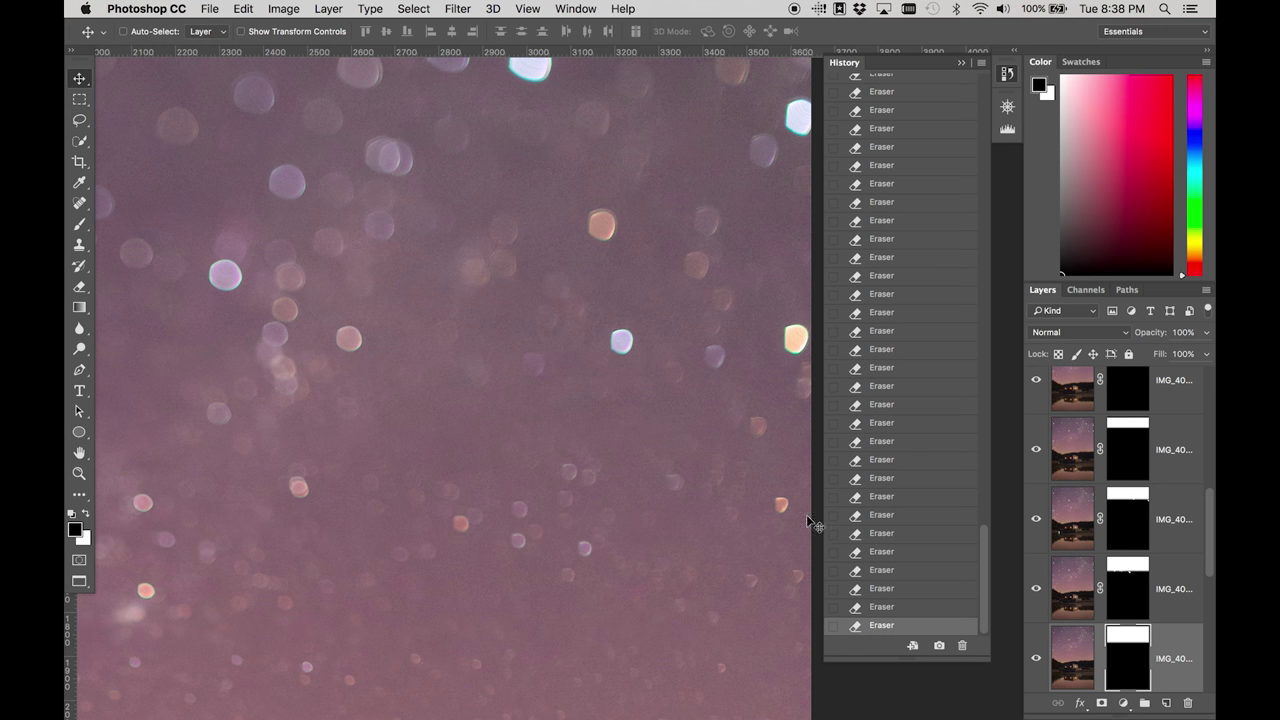
pyautogui.press('e')
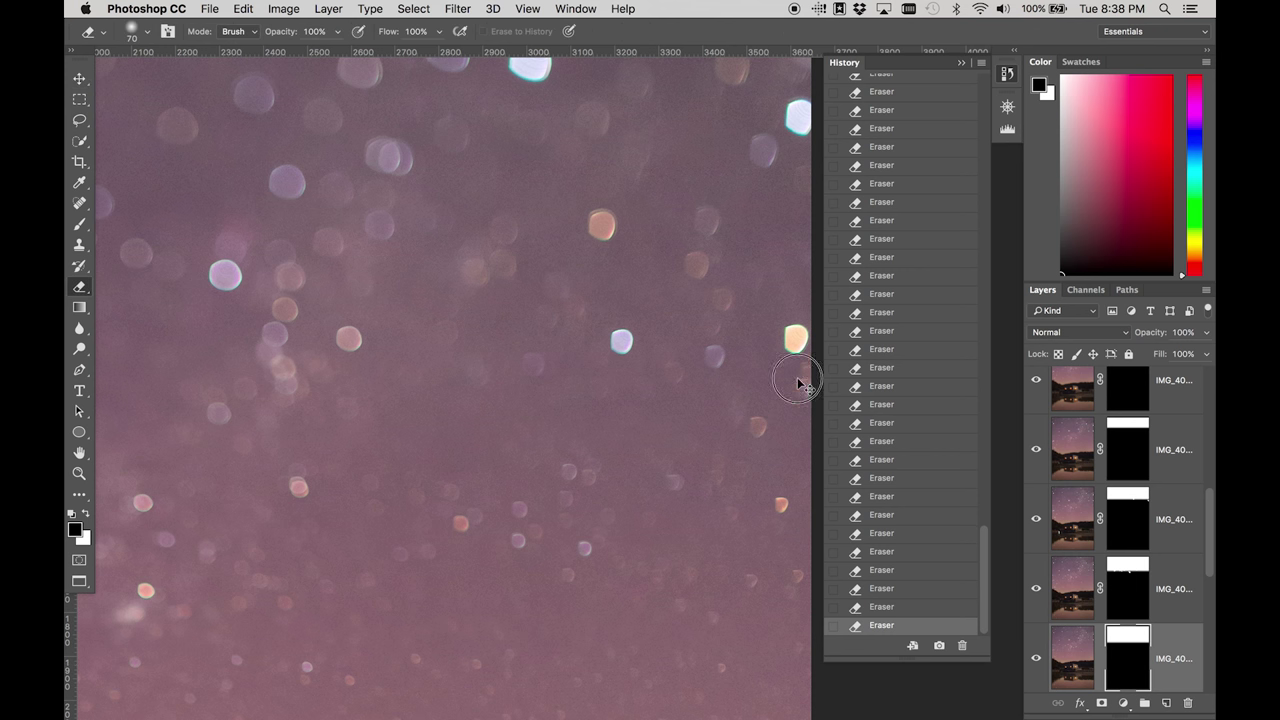
# Switch to the second layer's mask and swap the foreground and background colours
pyautogui.scroll(3, 783, 428)
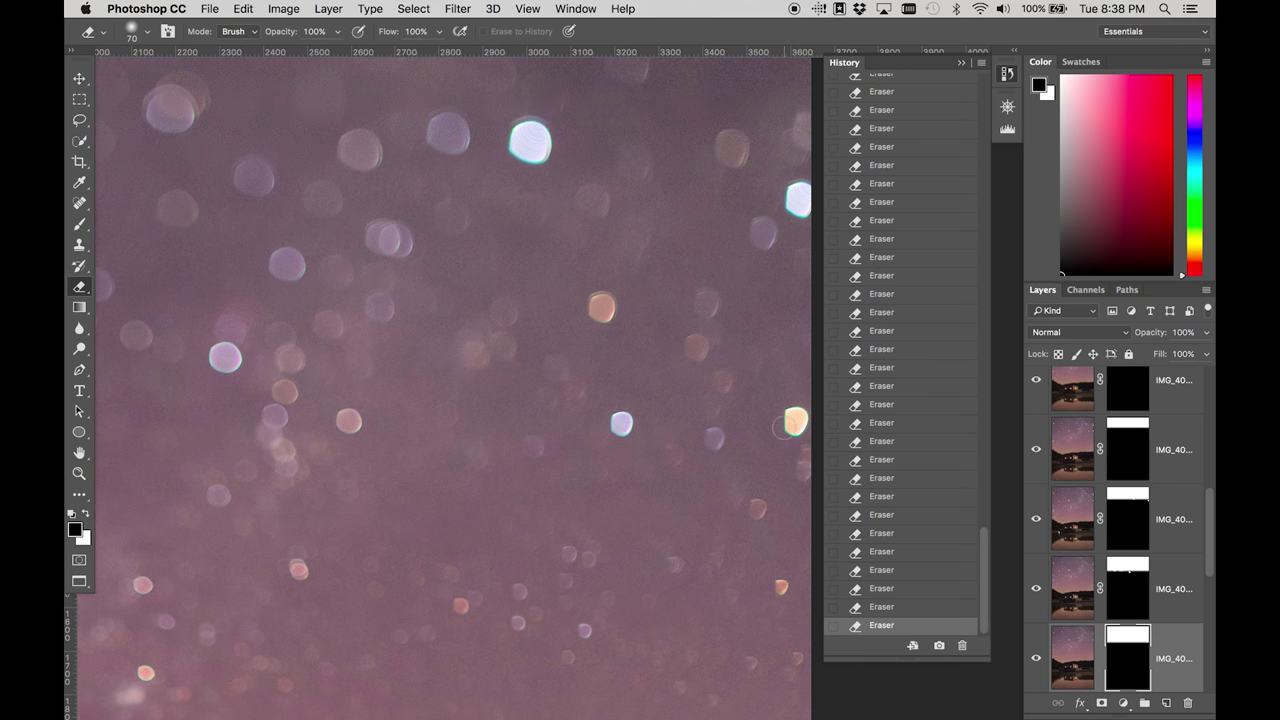
pyautogui.click(1128, 516)
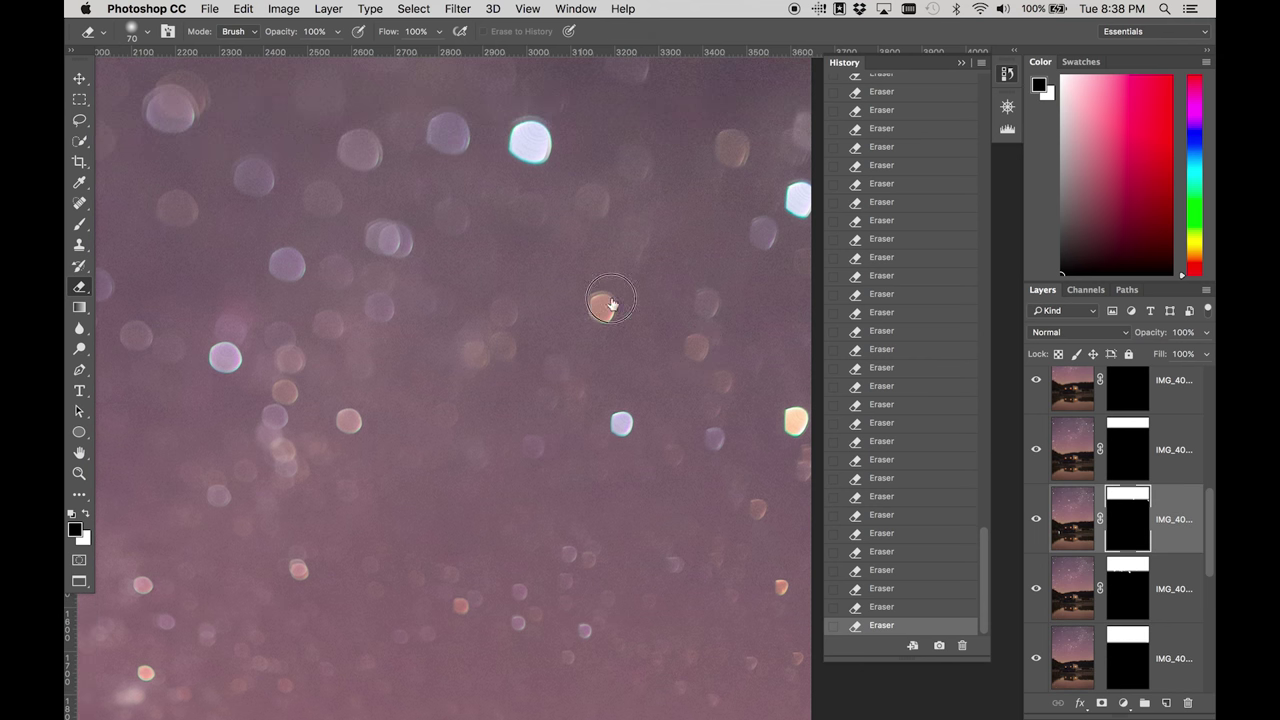
pyautogui.press('x')
pyautogui.press('x')
pyautogui.click(1130, 432)
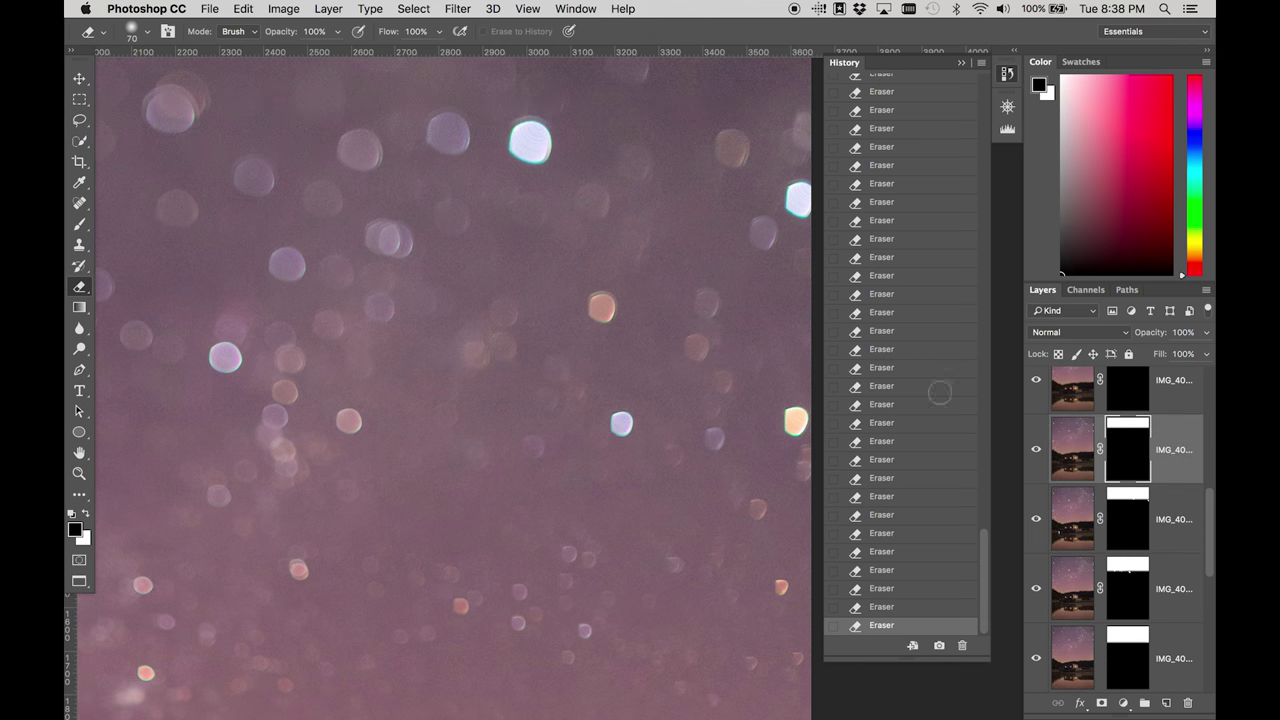
# Erase small spots in the upper sky on the second layer's mask, then hide the fourth layer
pyautogui.scroll(-5, 594, 318)
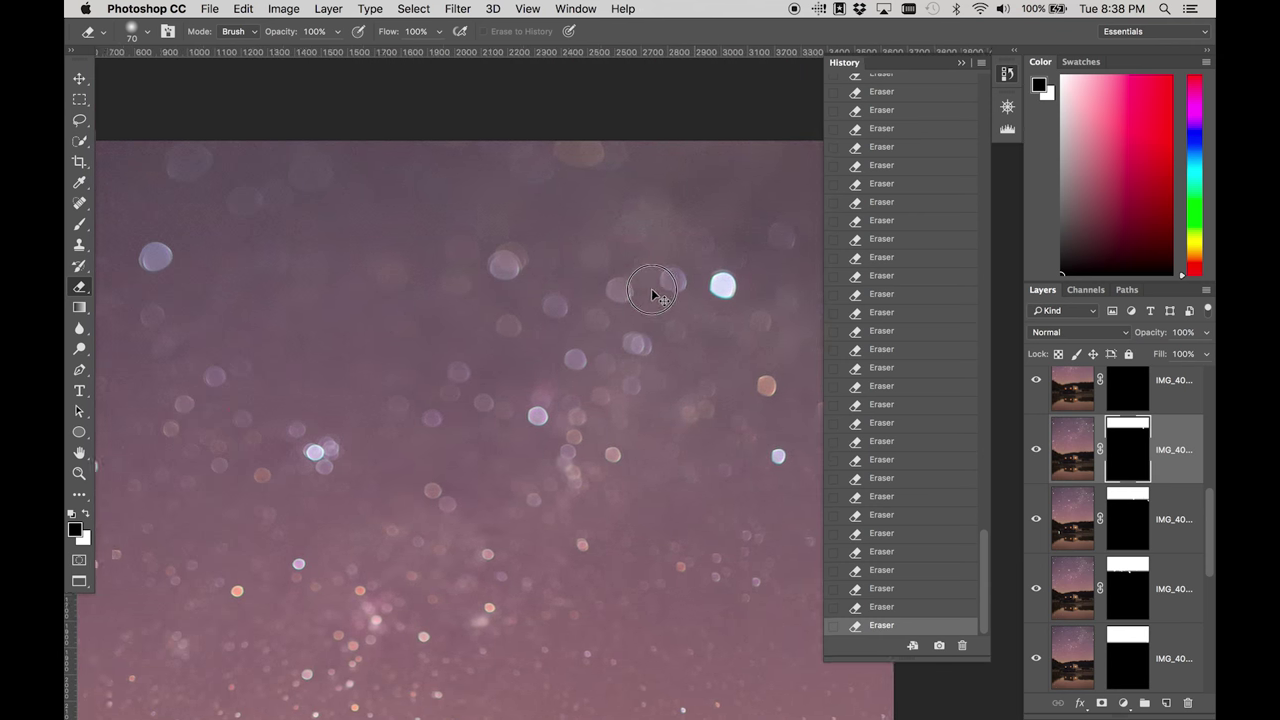
pyautogui.scroll(-1, 340, 445)
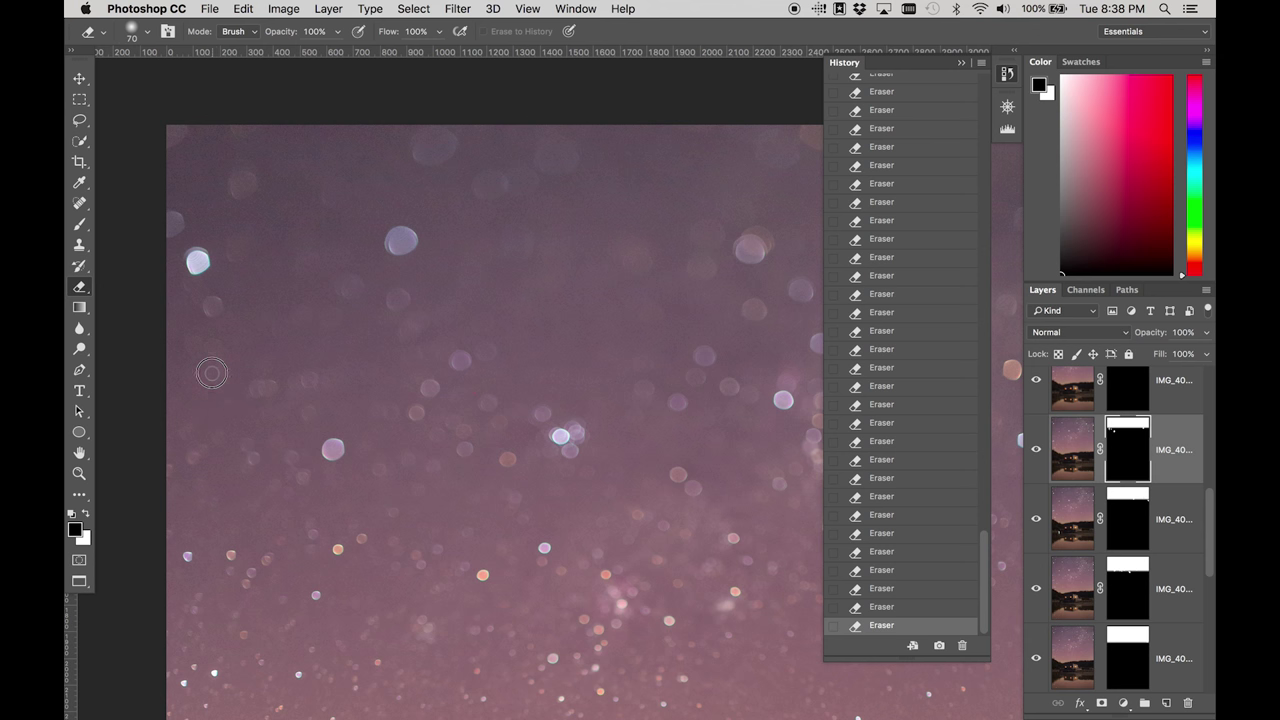
pyautogui.hscroll(3, 322, 457)
pyautogui.hscroll(1, 322, 457)
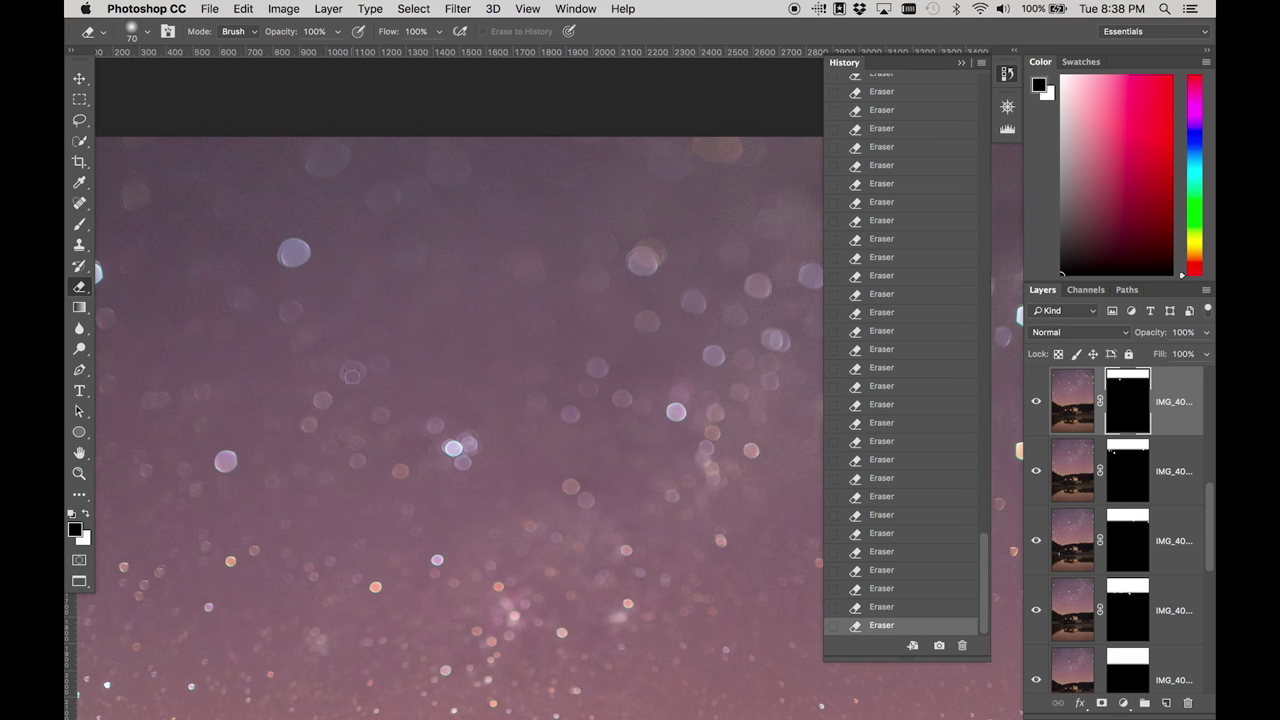
pyautogui.hscroll(5, 544, 342)
pyautogui.scroll(4, 544, 342)
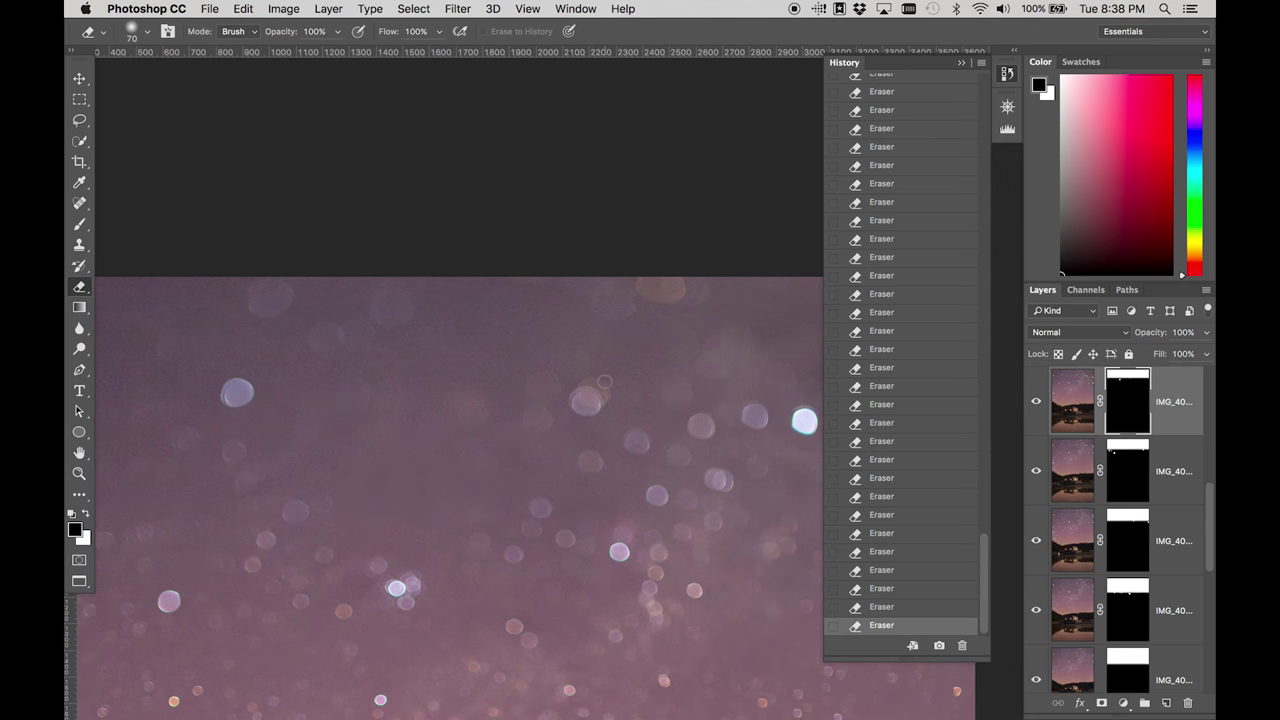
pyautogui.scroll(-3, 1130, 440)
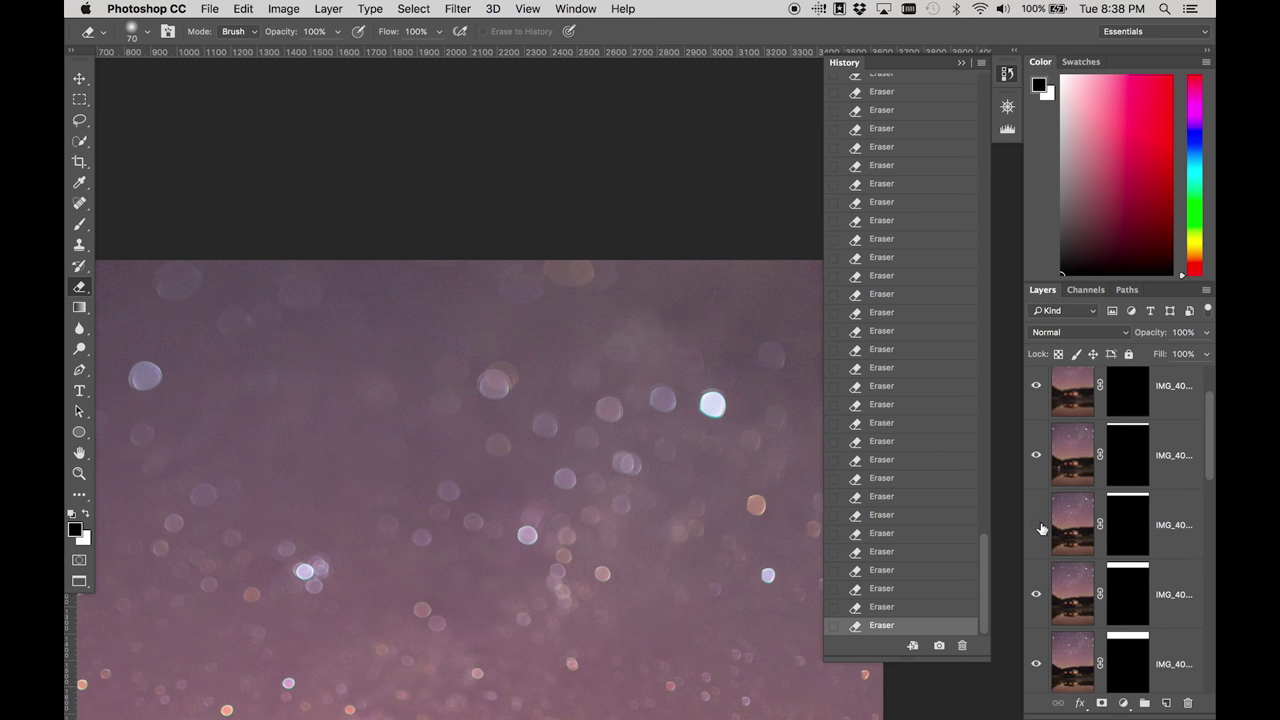
pyautogui.click(1037, 593)
# Show layer 4 again, target its mask, erase a first patch and set a 200 px brush
pyautogui.click(1037, 593)
pyautogui.click(1131, 597)
pyautogui.moveTo(479, 381); pyautogui.dragTo(502, 365)
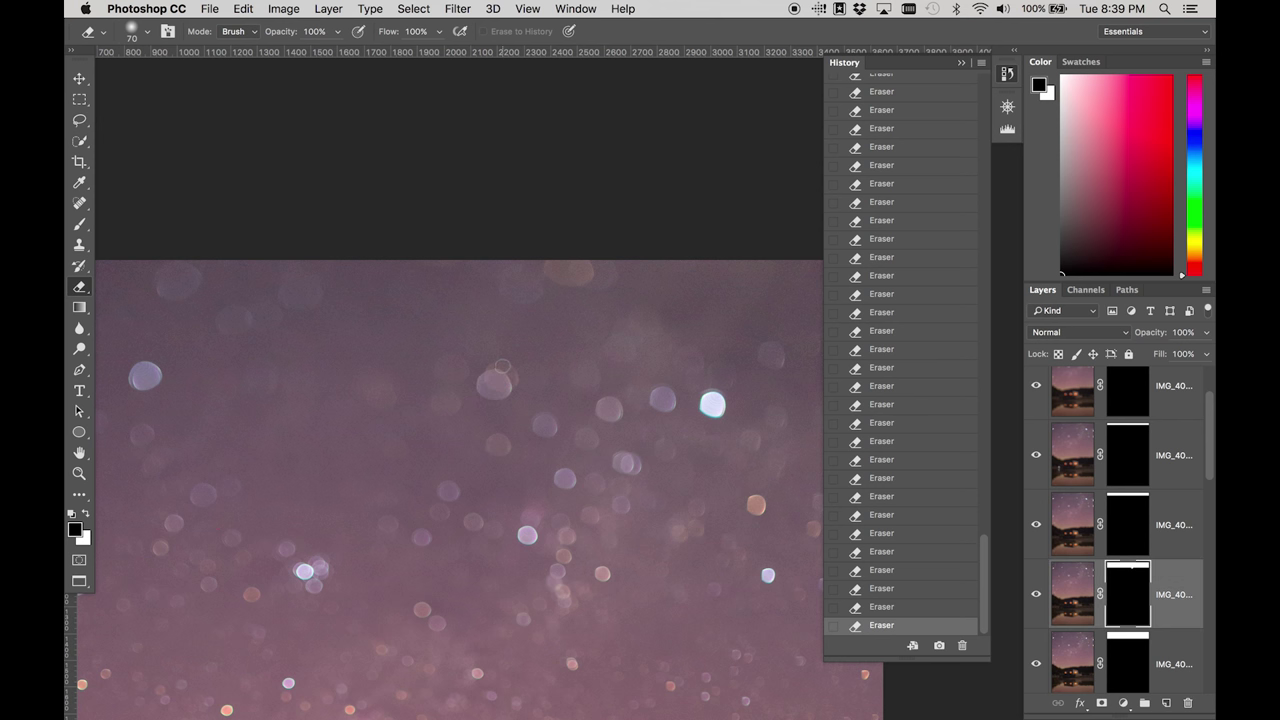
pyautogui.press(']')
# Erase along the top of the sky on layer 4's mask, then fit the image on screen
pyautogui.hscroll(5, 614, 409)
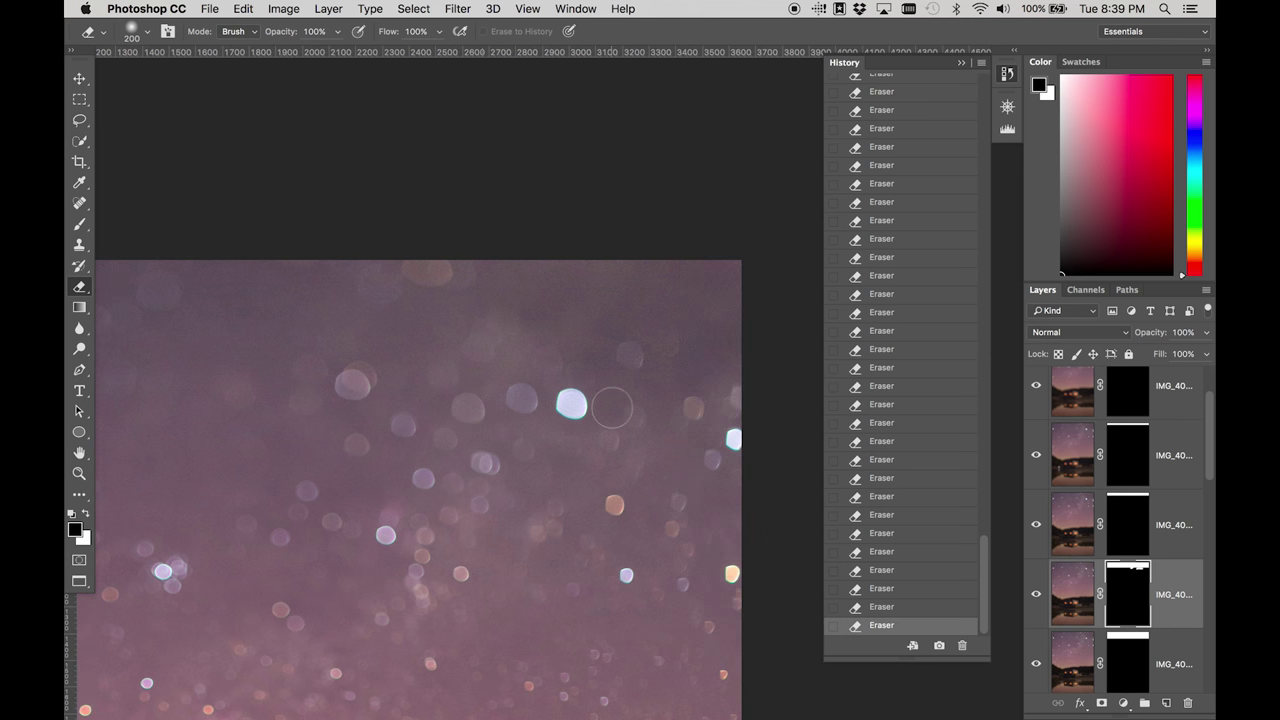
pyautogui.hscroll(-7, 740, 402)
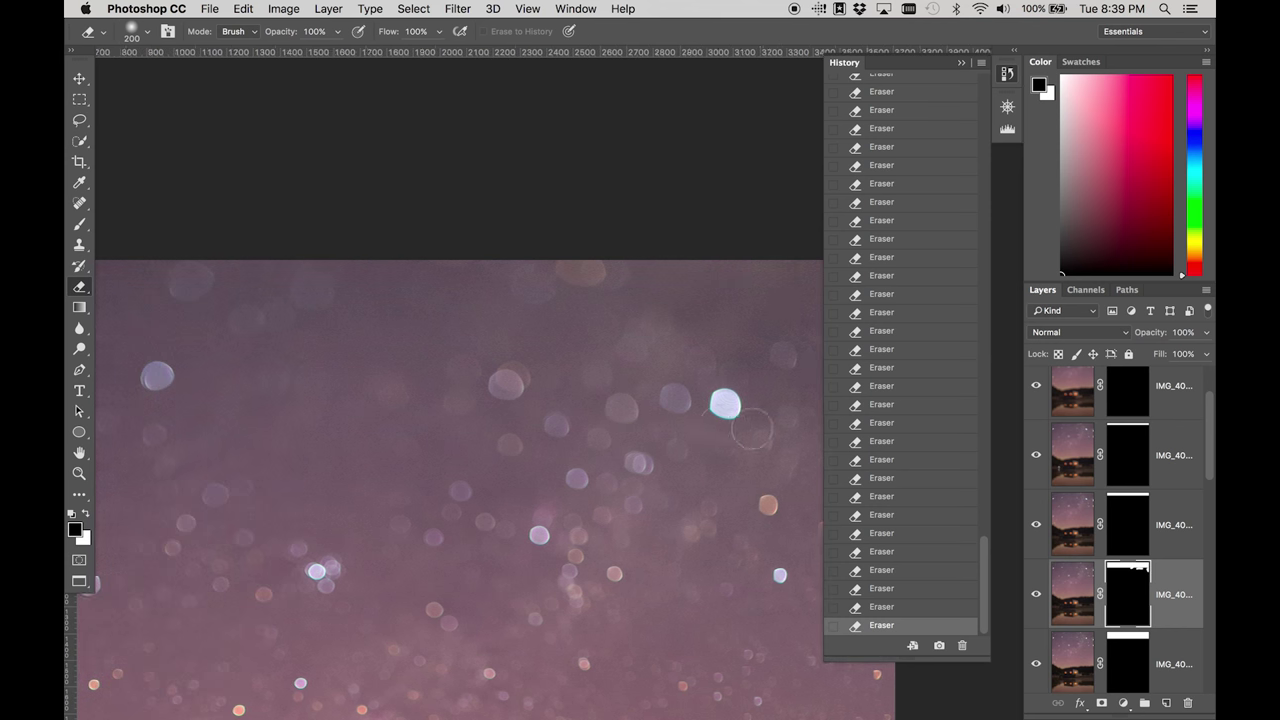
pyautogui.hscroll(-6, 498, 383)
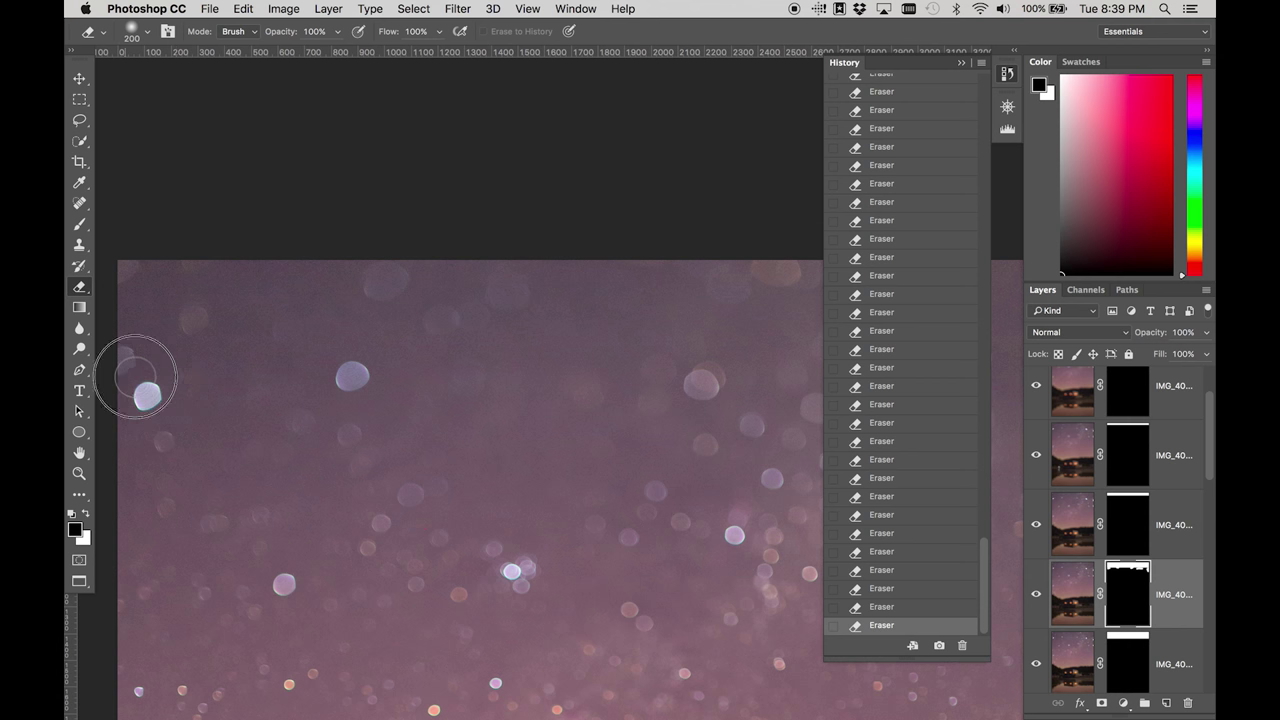
pyautogui.hscroll(9, 135, 380)
pyautogui.scroll(2, 135, 380)
pyautogui.scroll(-10, 135, 380)
pyautogui.hscroll(-5, 135, 380)
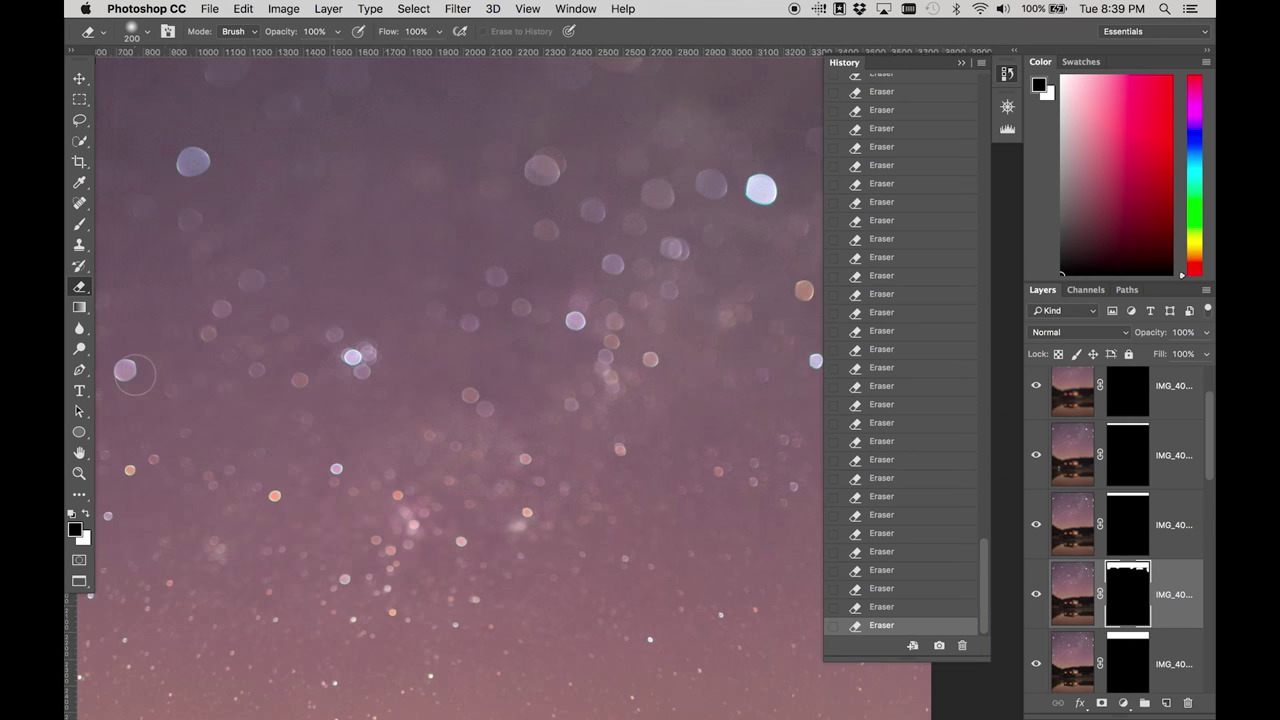
pyautogui.press('super+0')
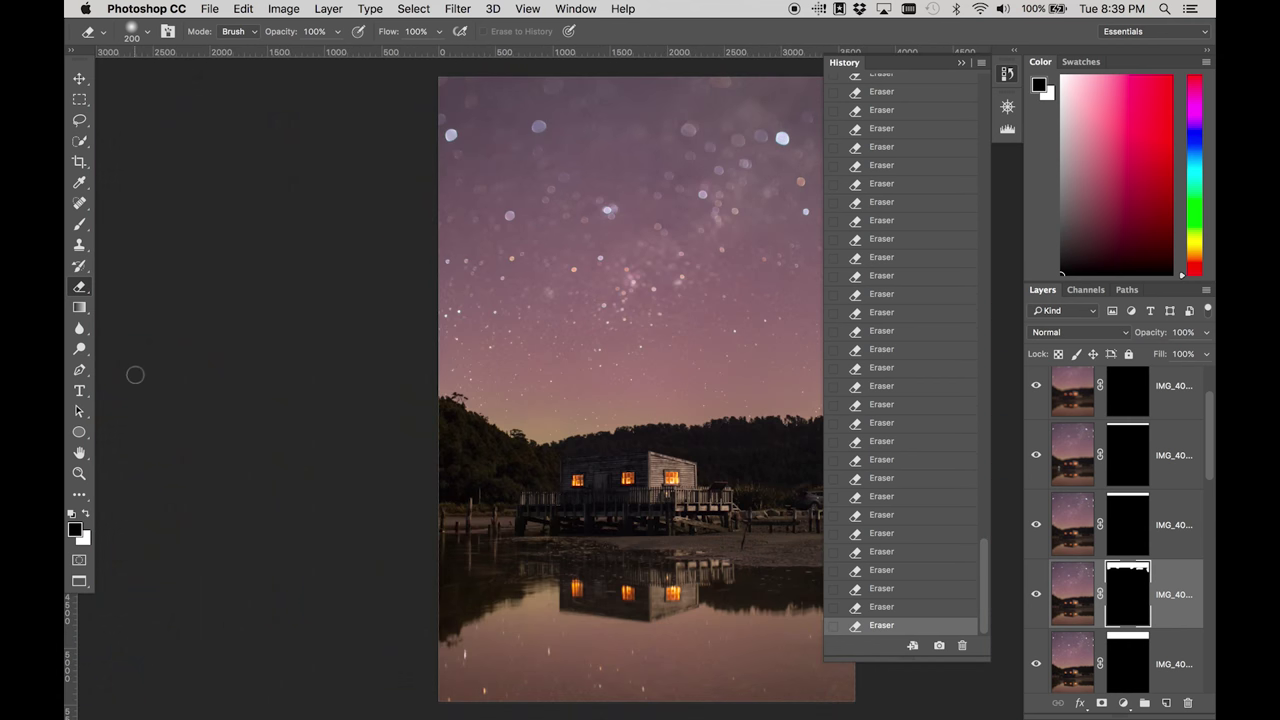
# Review the image with panels hidden, then delete the red Shape 1 layer
pyautogui.press('Tab')
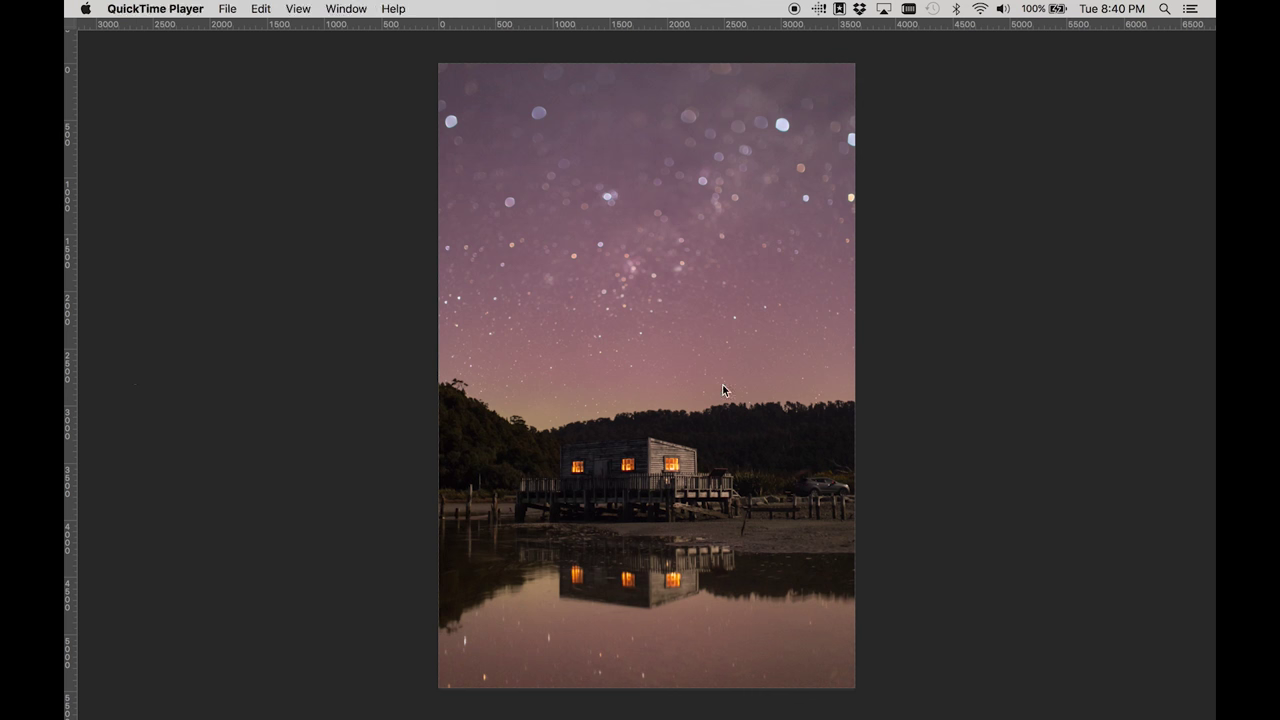
pyautogui.click(723, 394)
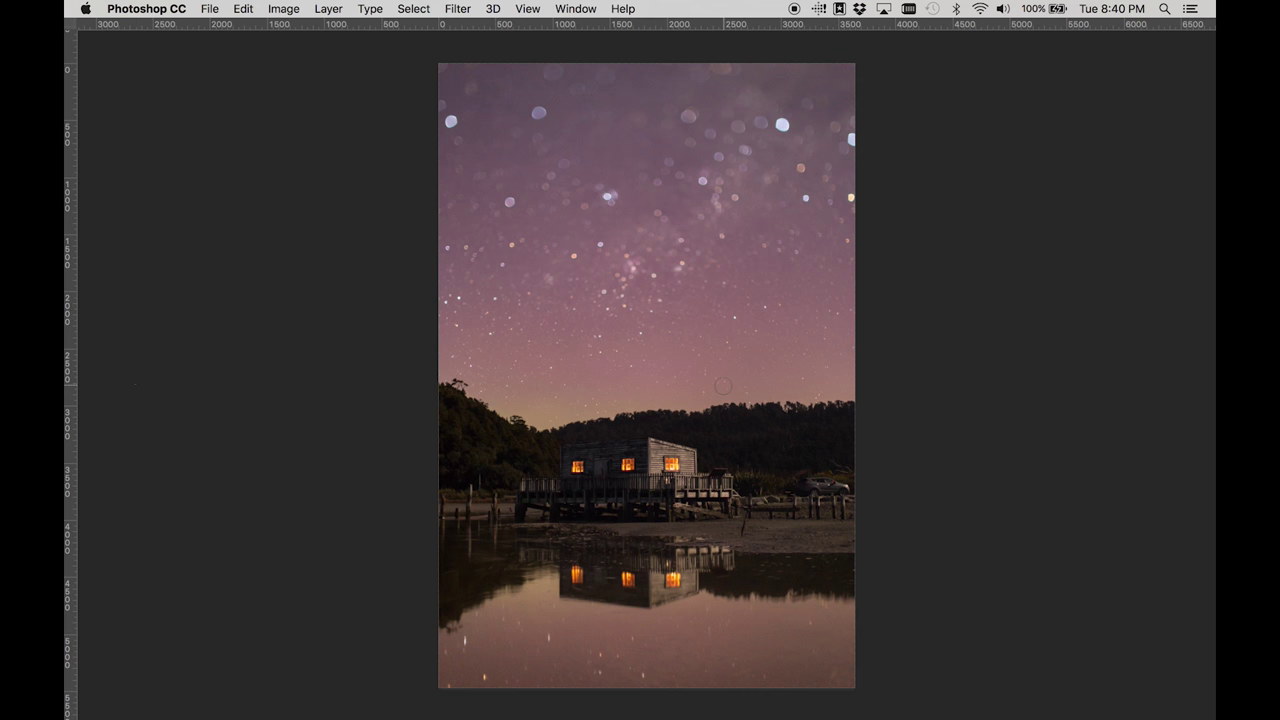
pyautogui.press('Tab')
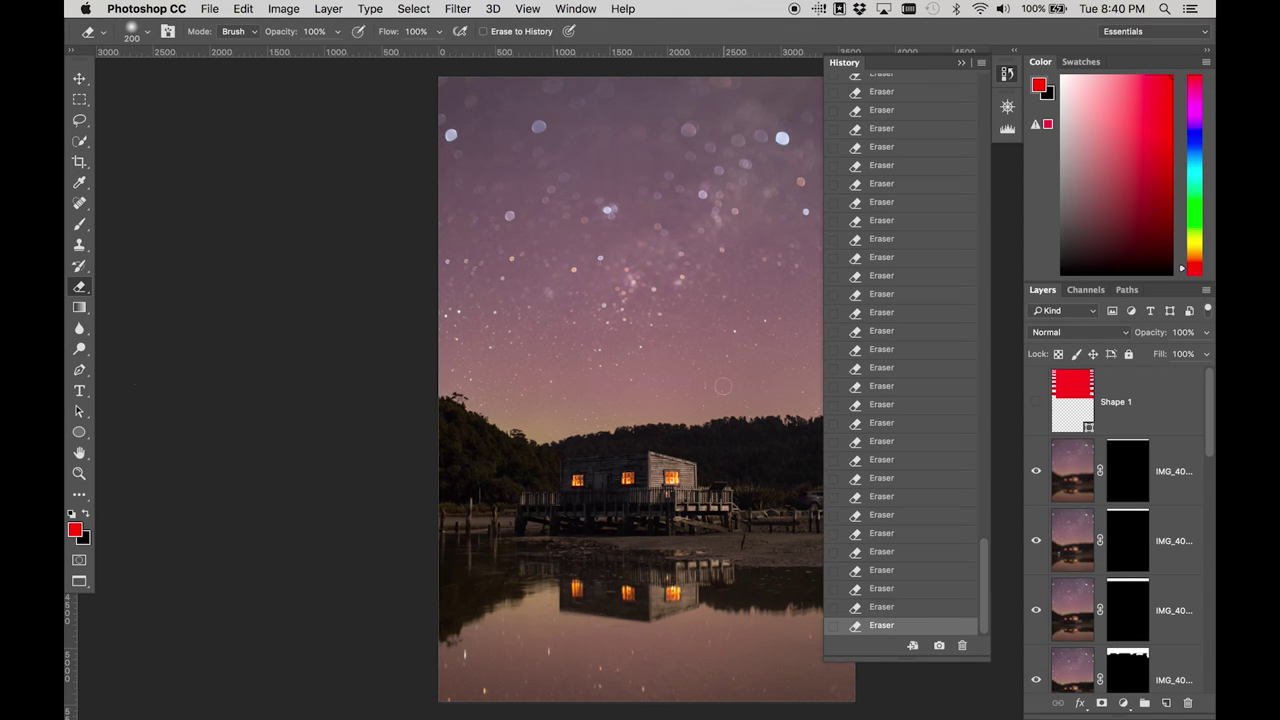
pyautogui.click(1155, 413)
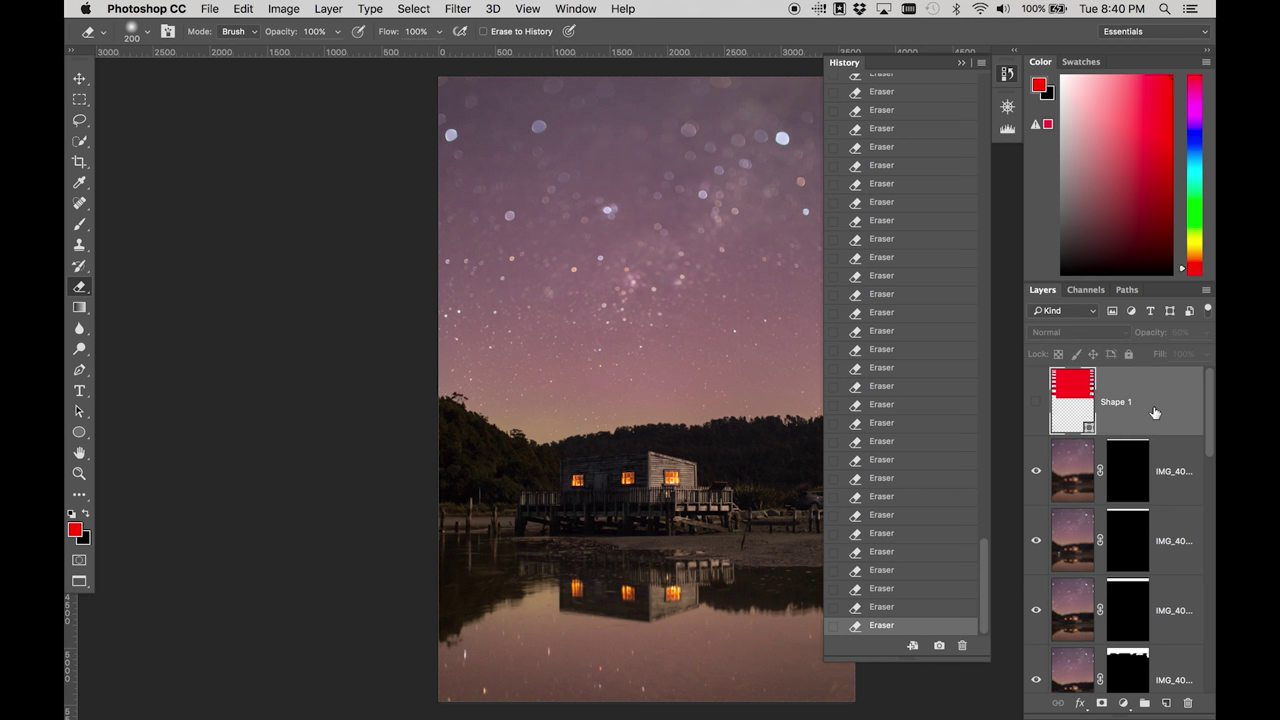
pyautogui.press('Delete')
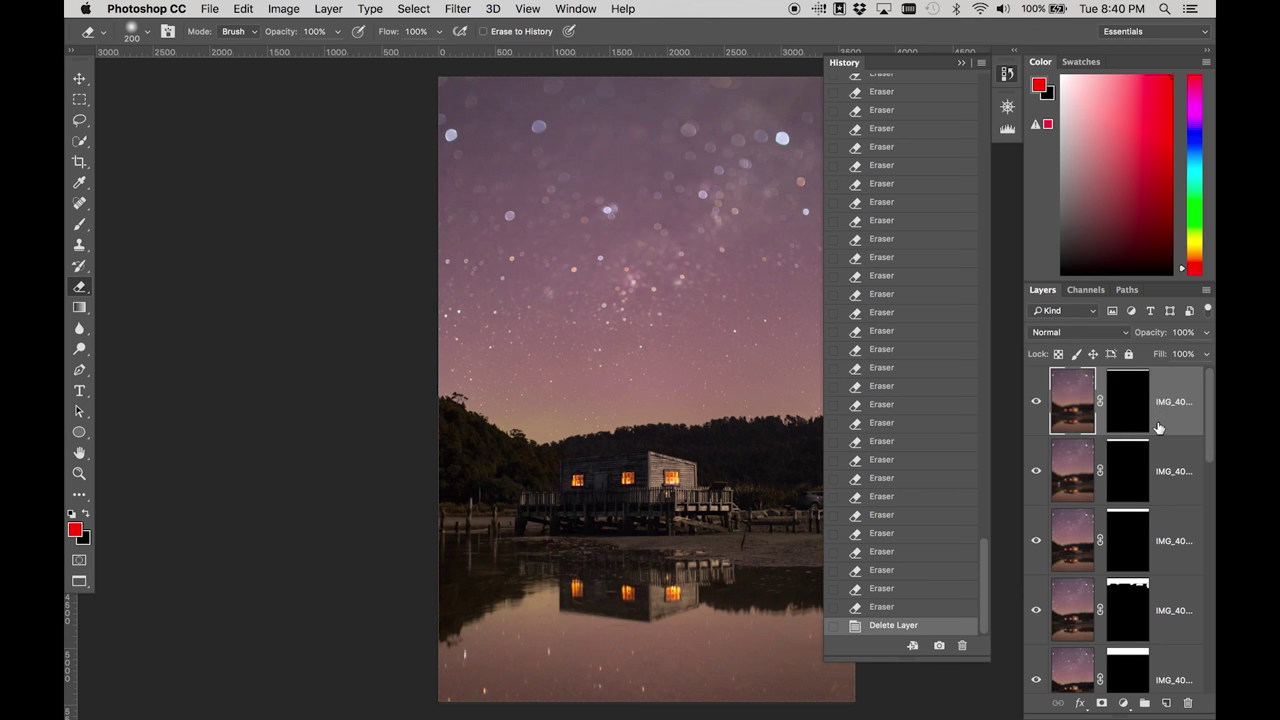
pyautogui.press('super+semicolon')
pyautogui.press('super+semicolon')
# Group the four masked IMG layers into Group 1 and compare the image with it hidden
pyautogui.scroll(-5, 1158, 428)
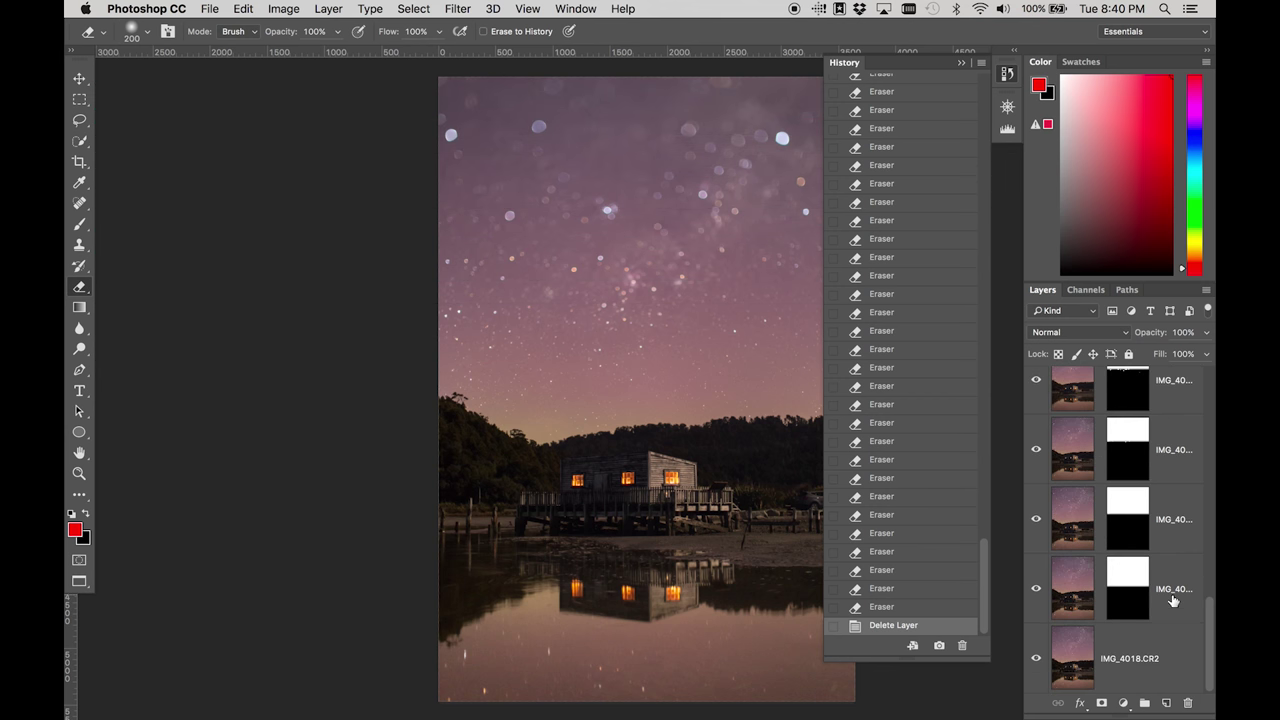
pyautogui.keyDown('shift'); pyautogui.click(1173, 600); pyautogui.keyUp('shift')
pyautogui.press('super+g')
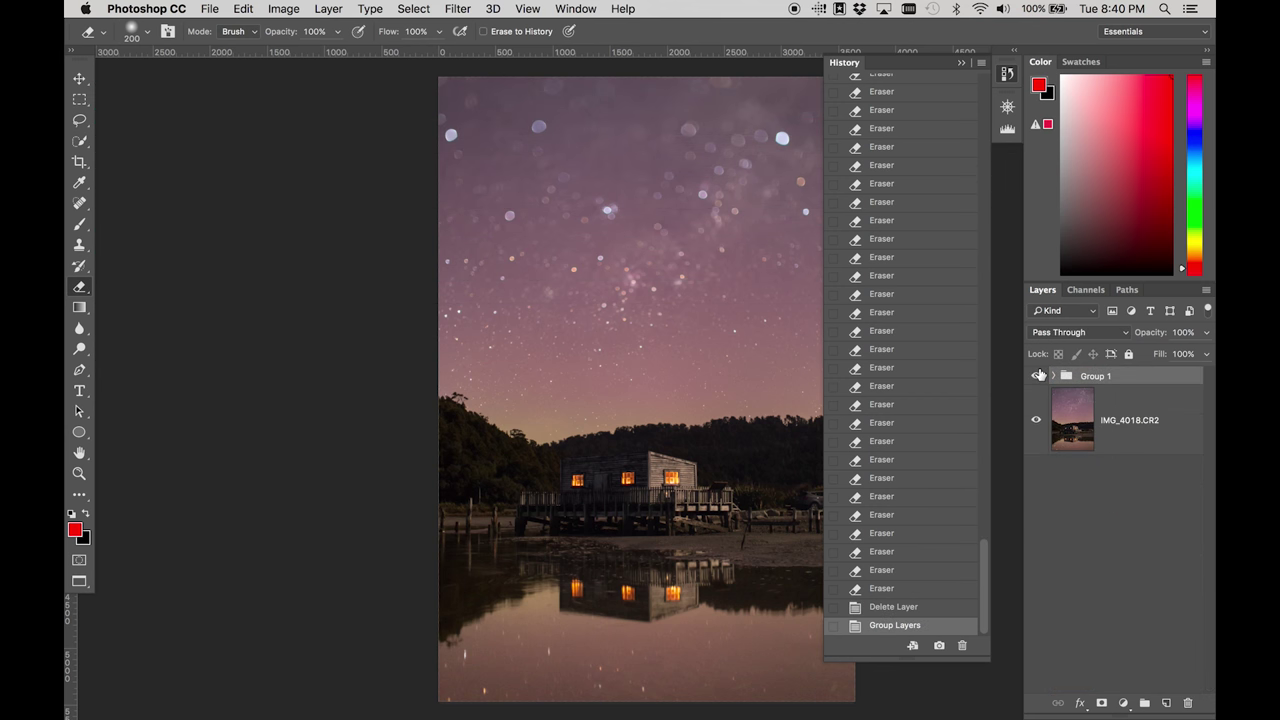
pyautogui.click(1038, 375)
pyautogui.click(1038, 375)
# Add a new empty layer above the IMG_4018.CR2 base photo
pyautogui.click(1092, 442)
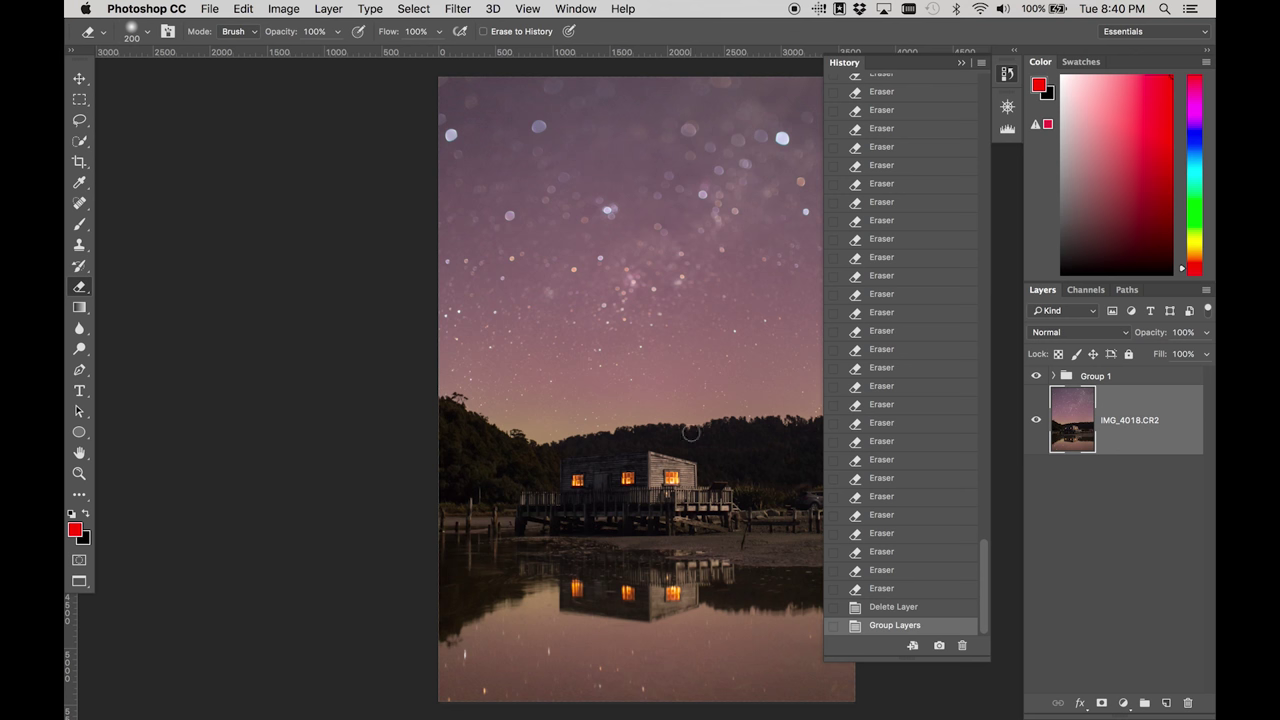
pyautogui.moveTo(691, 466); pyautogui.dragTo(557, 462)
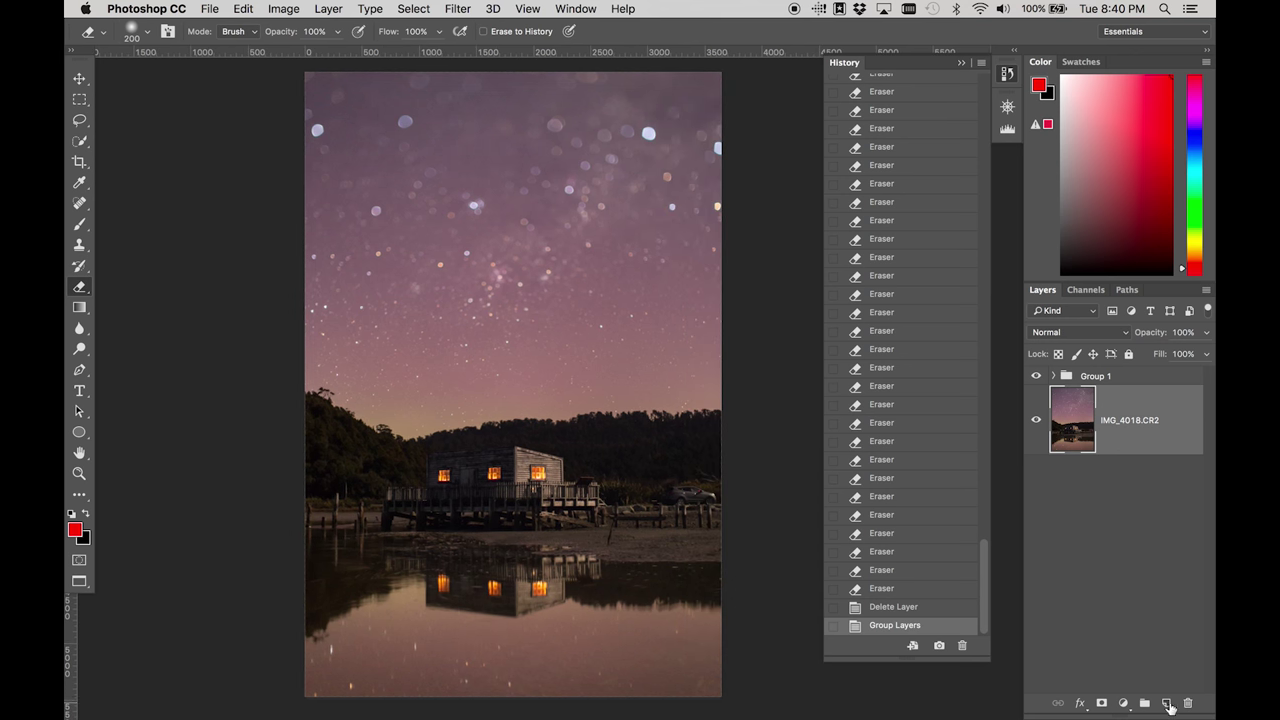
pyautogui.click(1167, 704)
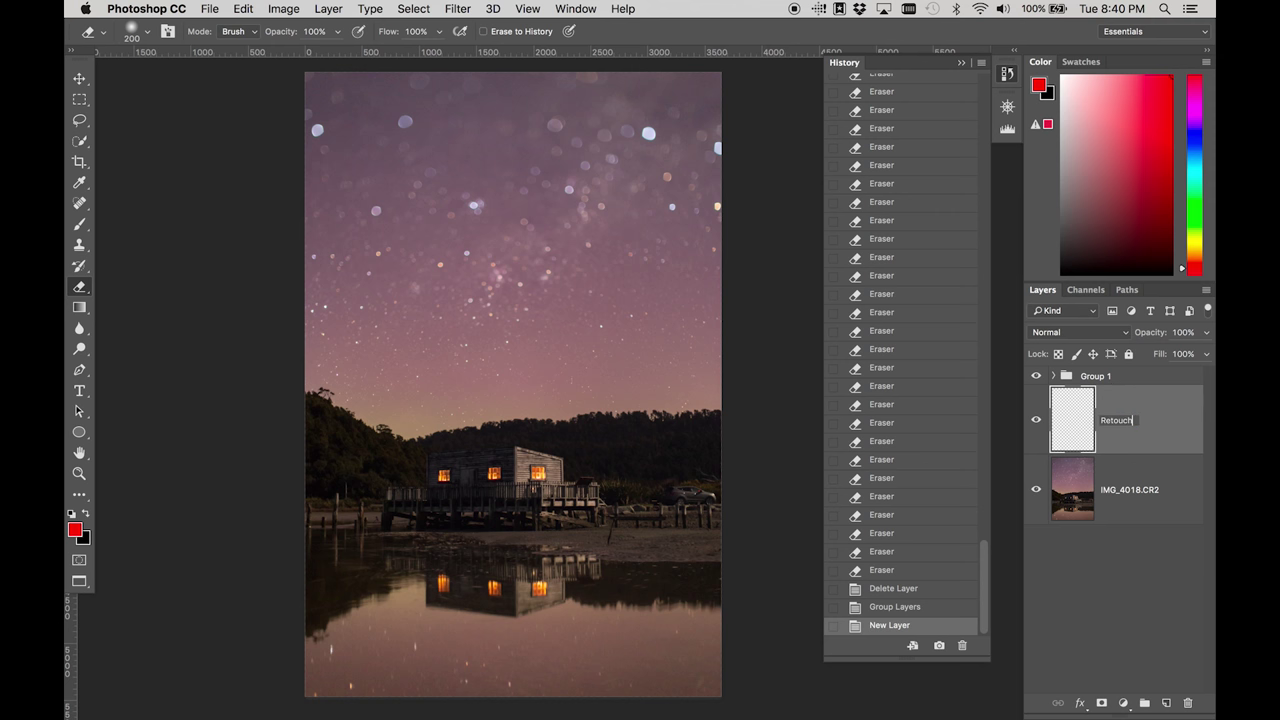
# Confirm the new layer name Retouch and zoom in on the parked car
pyautogui.press('Return')
pyautogui.press('z')
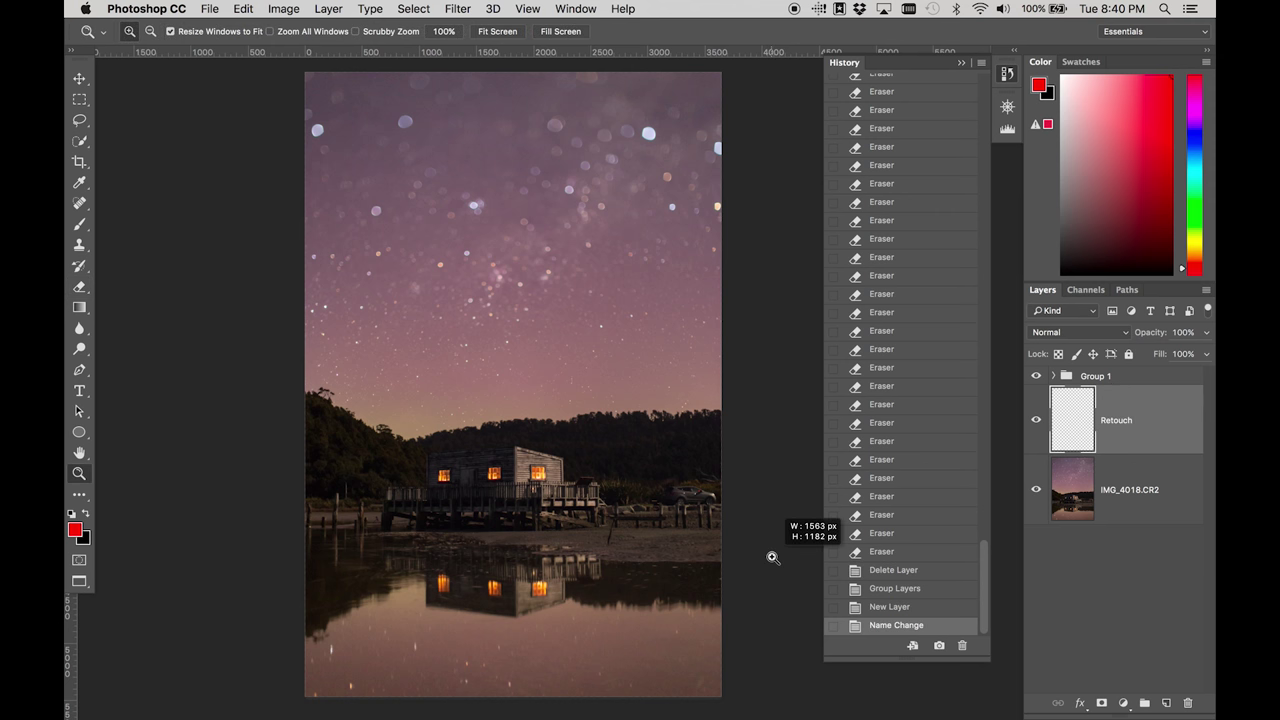
pyautogui.moveTo(773, 557); pyautogui.dragTo(769, 551)
pyautogui.moveTo(600, 423); pyautogui.dragTo(500, 497)
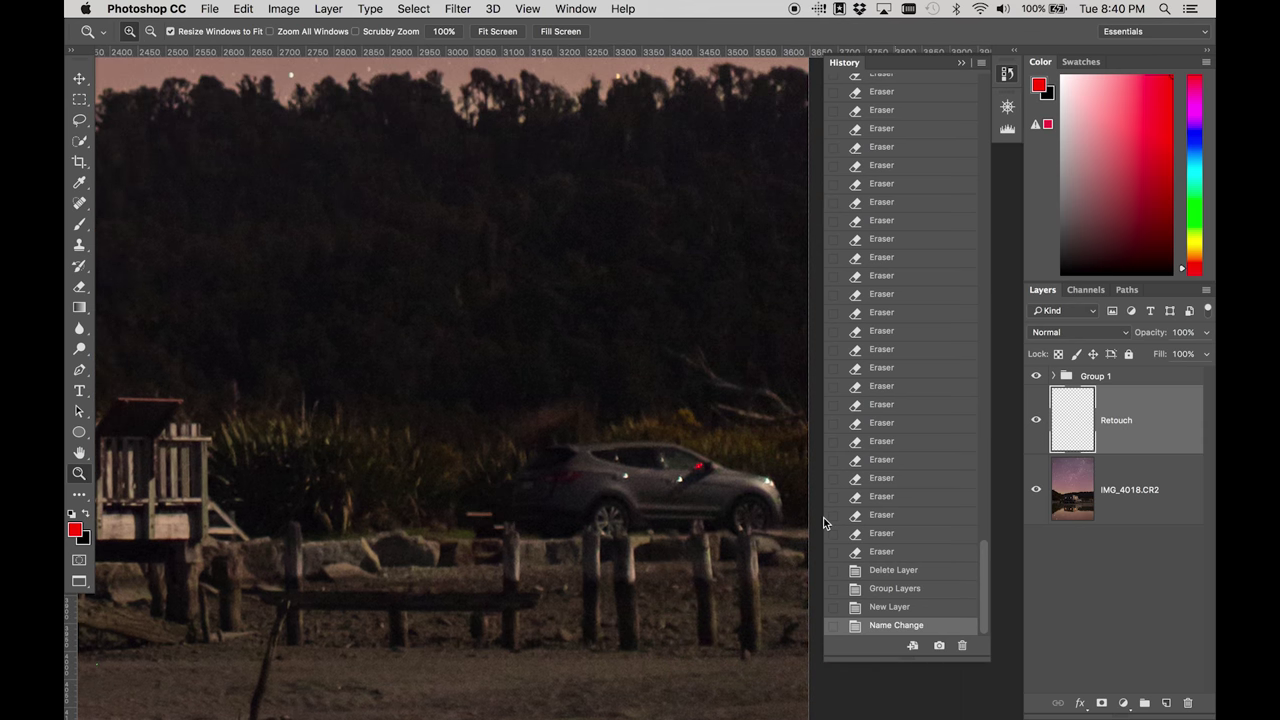
pyautogui.hscroll(5, 643, 394)
pyautogui.hscroll(-2, 666, 400)
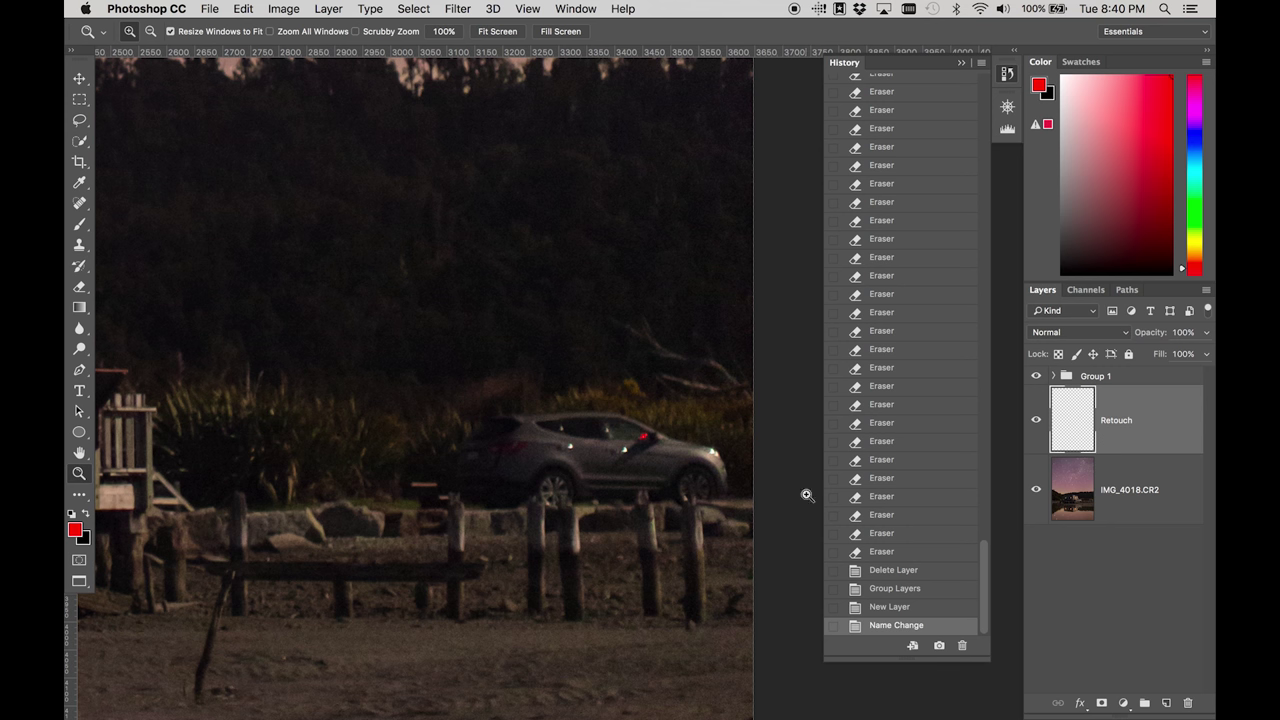
# Clone Stamp grass and fence texture over the parked car using a 100 px brush
pyautogui.press('s')
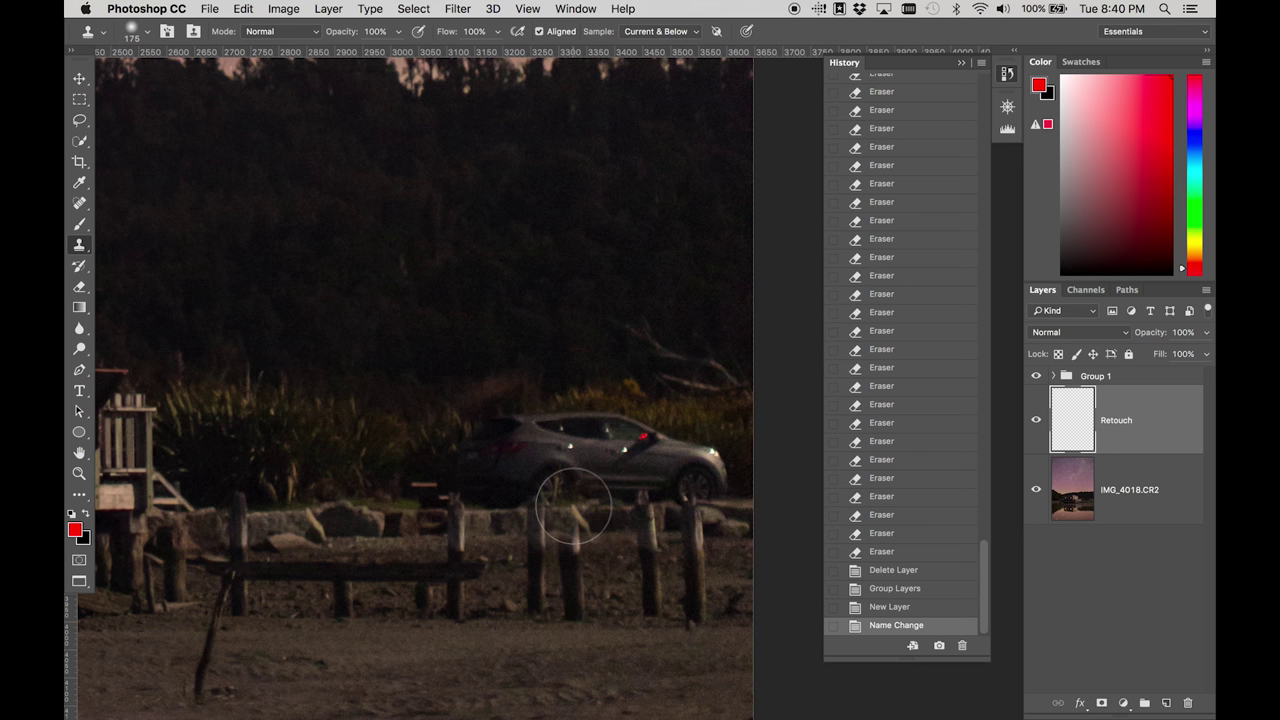
pyautogui.moveTo(573, 506)
pyautogui.mouseDown()
pyautogui.moveTo(557, 491)
pyautogui.moveTo(495, 494)
pyautogui.moveTo(510, 480)
pyautogui.moveTo(698, 500)
pyautogui.mouseUp()
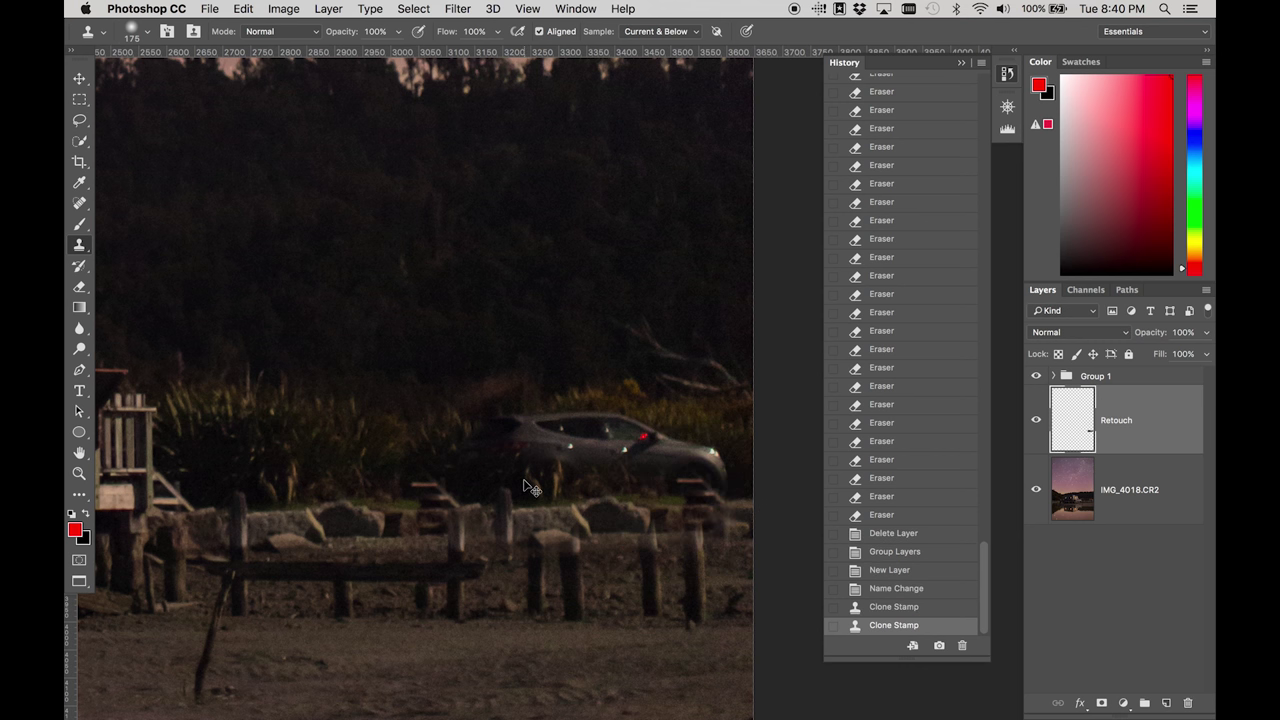
pyautogui.press('super+alt+z')
pyautogui.press('super+alt+z')
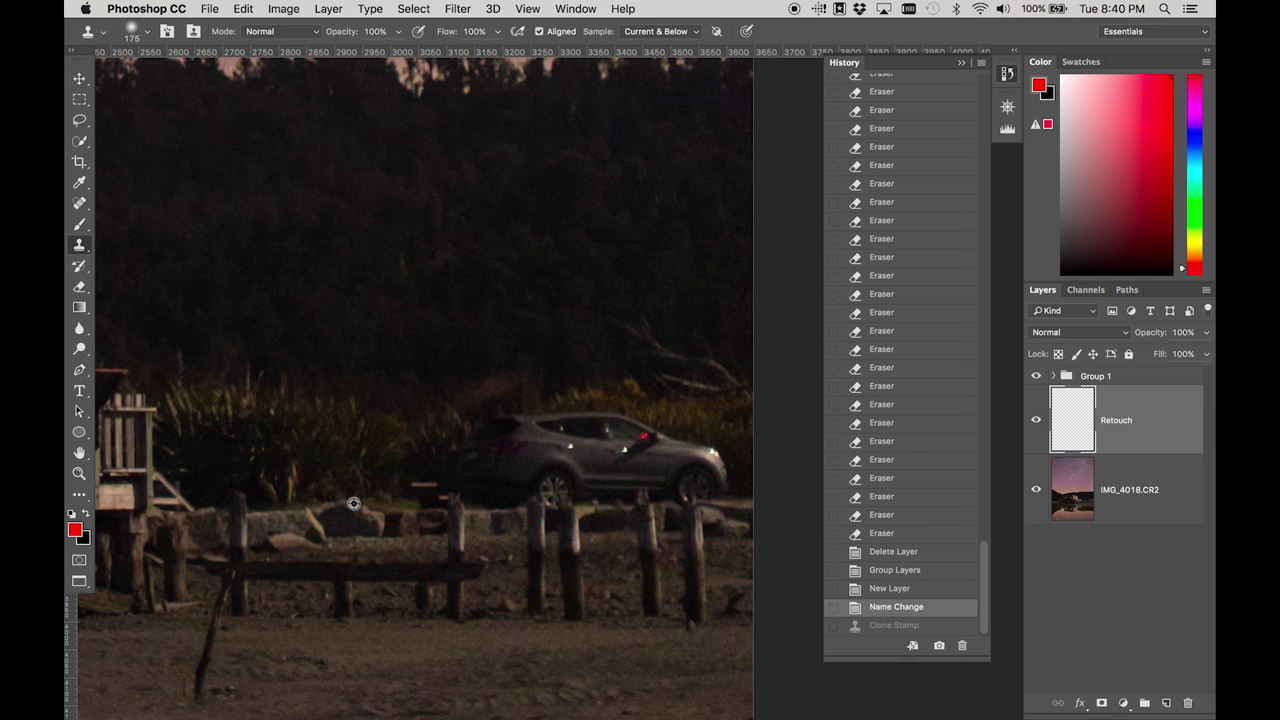
pyautogui.press('[')
pyautogui.press('[')
pyautogui.press('[')
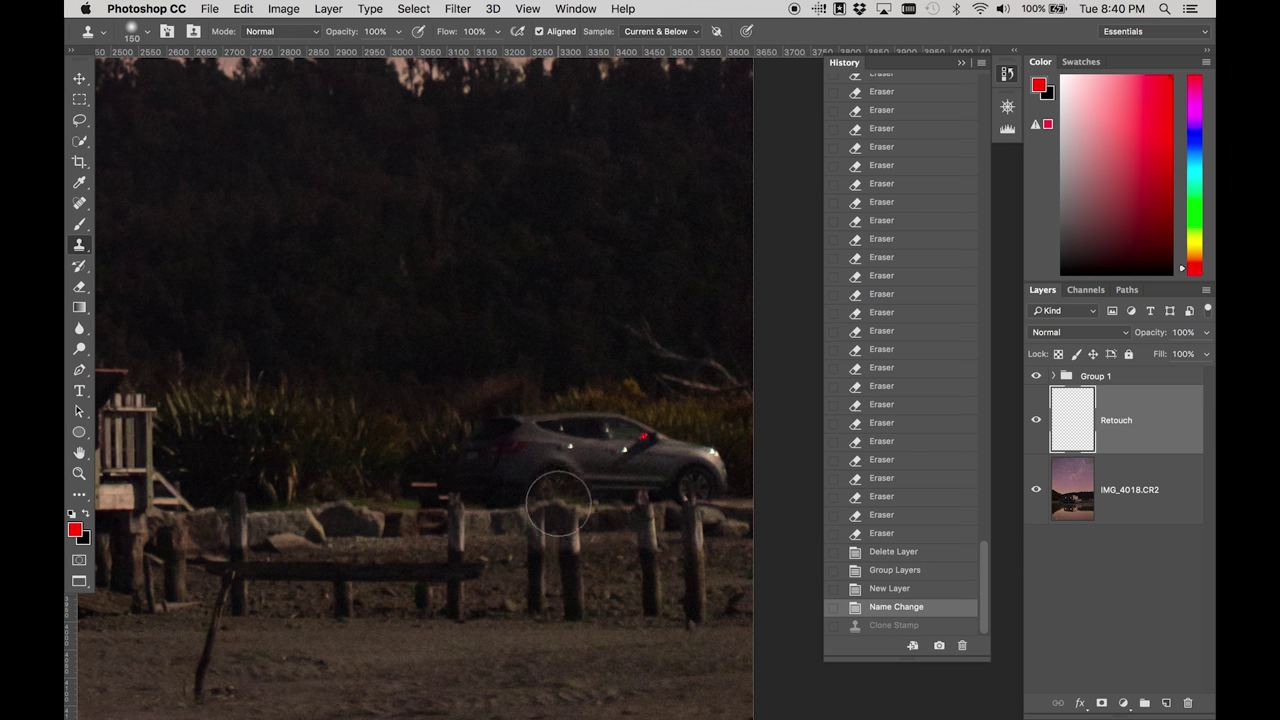
pyautogui.moveTo(558, 507)
pyautogui.mouseDown()
pyautogui.moveTo(511, 505)
pyautogui.moveTo(561, 500)
pyautogui.moveTo(538, 487)
pyautogui.moveTo(544, 476)
pyautogui.moveTo(702, 492)
pyautogui.moveTo(714, 468)
pyautogui.moveTo(646, 458)
pyautogui.moveTo(464, 472)
pyautogui.moveTo(494, 437)
pyautogui.moveTo(538, 437)
pyautogui.moveTo(549, 457)
pyautogui.moveTo(580, 427)
pyautogui.moveTo(579, 458)
pyautogui.moveTo(626, 420)
pyautogui.moveTo(626, 439)
pyautogui.moveTo(681, 451)
pyautogui.moveTo(637, 481)
pyautogui.mouseUp()
pyautogui.keyDown('alt'); pyautogui.click(566, 450); pyautogui.keyUp('alt')
pyautogui.keyDown('alt'); pyautogui.click(561, 460); pyautogui.keyUp('alt')
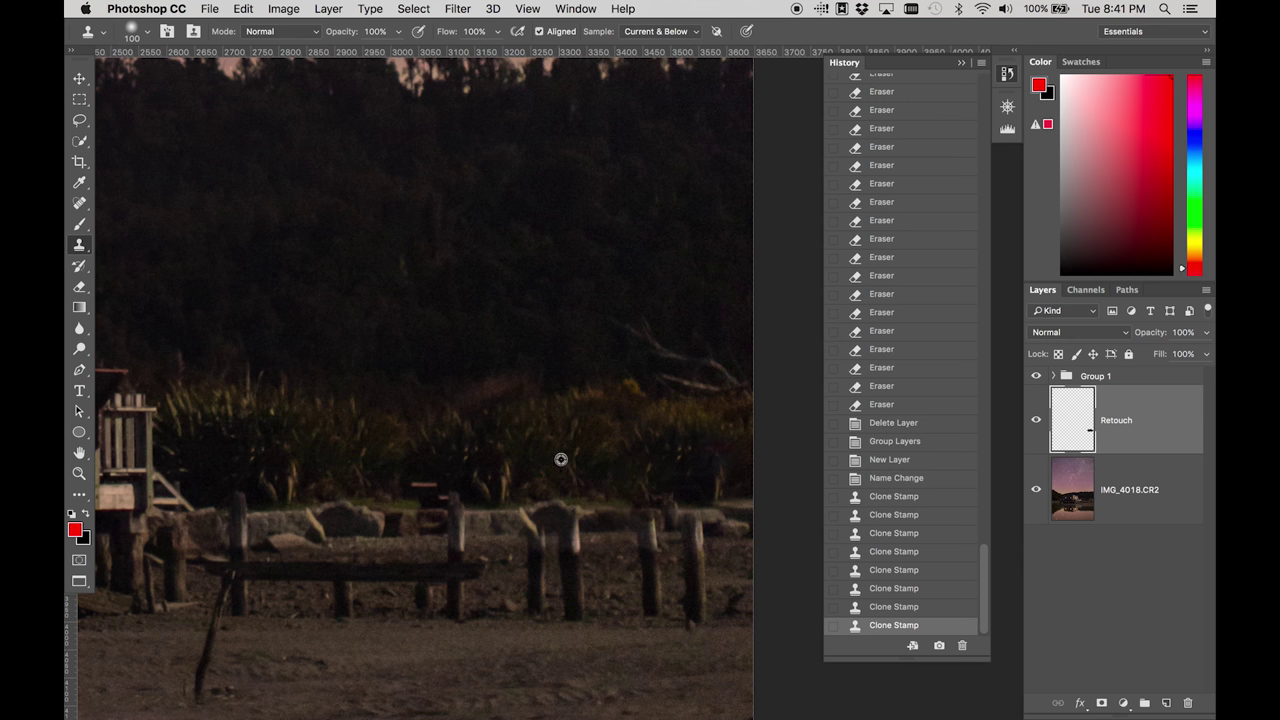
pyautogui.press(']')
pyautogui.press(']')
pyautogui.press(']')
pyautogui.moveTo(445, 475)
pyautogui.mouseDown()
pyautogui.moveTo(431, 486)
pyautogui.moveTo(408, 471)
pyautogui.moveTo(425, 467)
pyautogui.mouseUp()
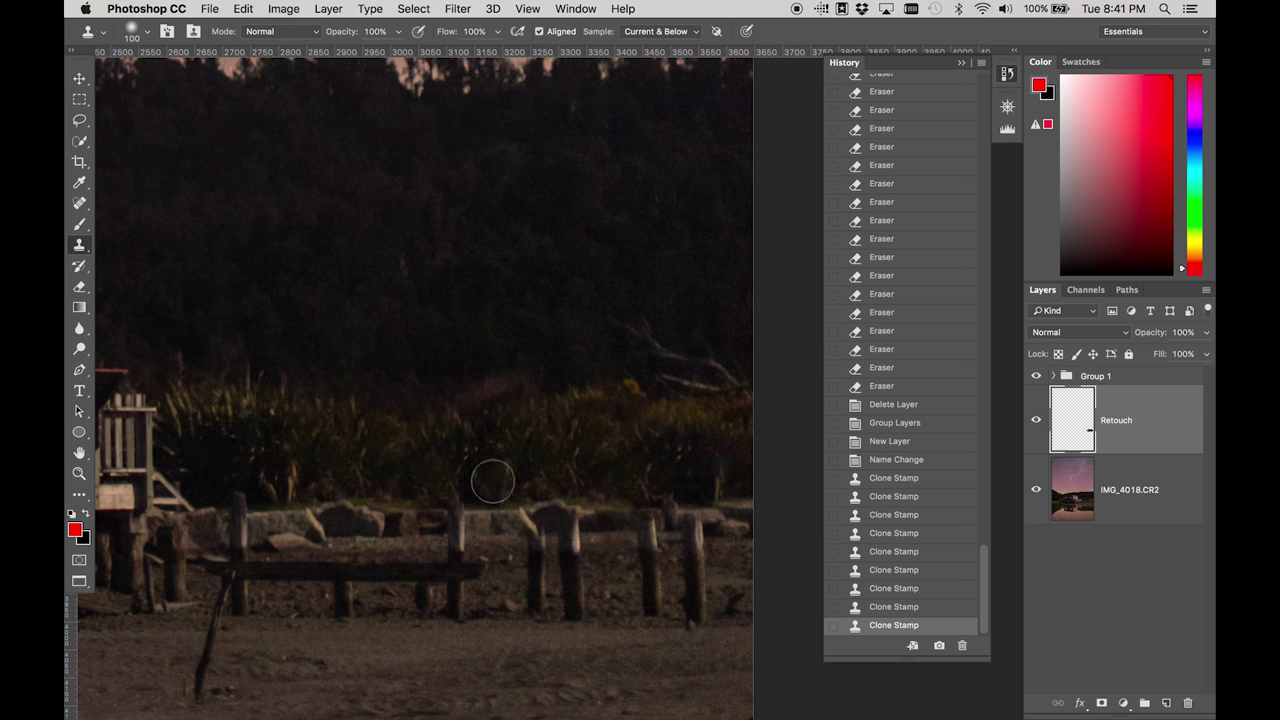
pyautogui.moveTo(486, 477)
pyautogui.mouseDown()
pyautogui.moveTo(480, 466)
pyautogui.moveTo(503, 457)
pyautogui.moveTo(540, 460)
pyautogui.moveTo(494, 443)
pyautogui.mouseUp()
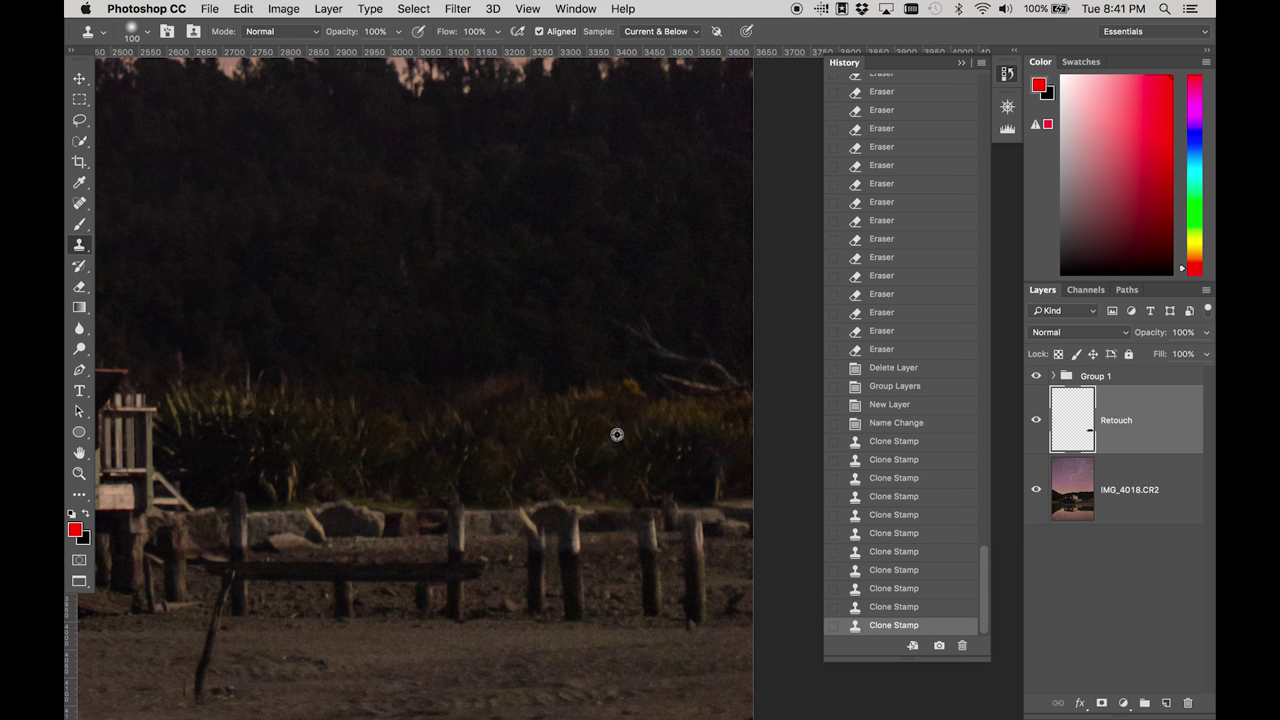
pyautogui.click(678, 449)
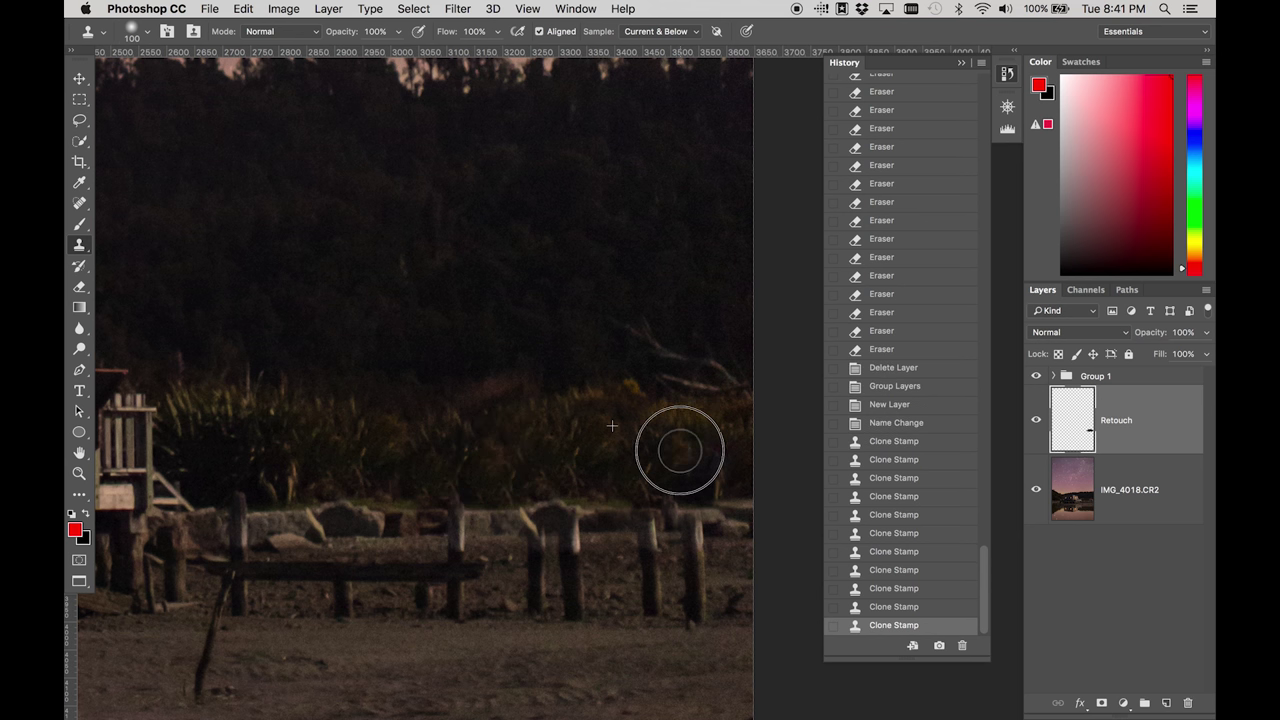
# Compare the Retouch layer on and off, then give it a white layer mask
pyautogui.click(1036, 421)
pyautogui.click(1036, 421)
pyautogui.click(1036, 421)
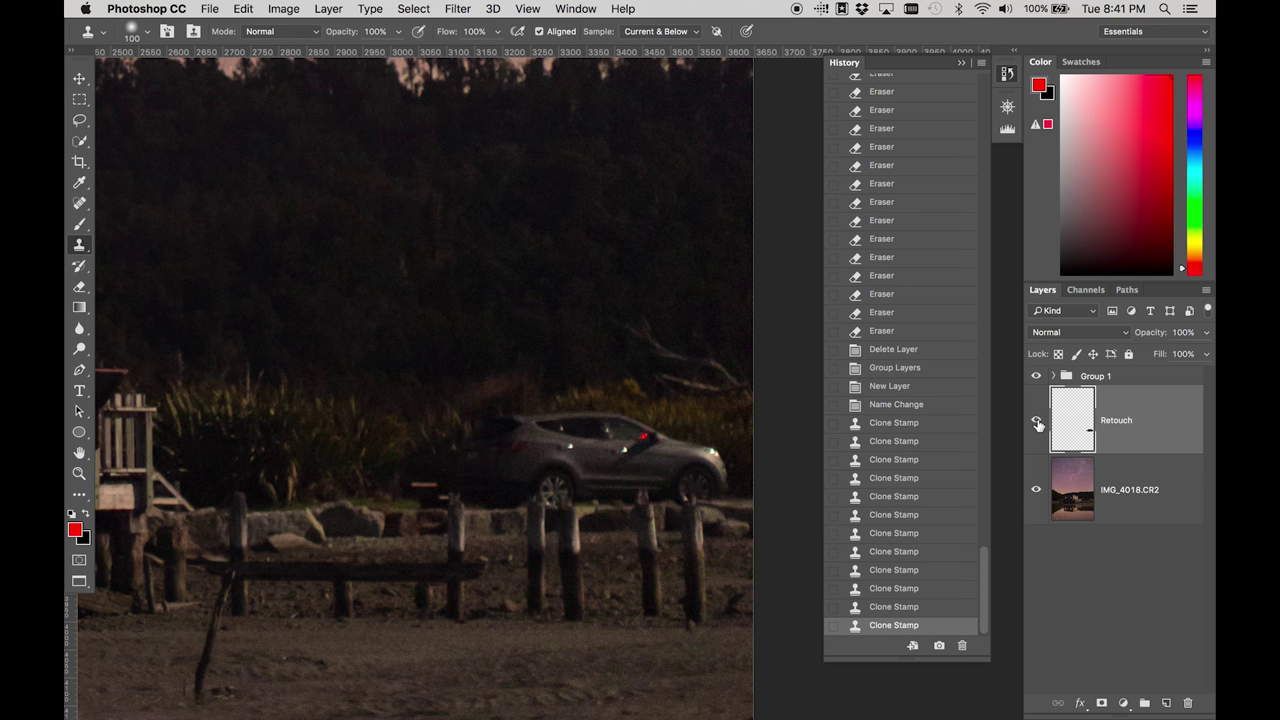
pyautogui.click(1036, 421)
pyautogui.click(1101, 703)
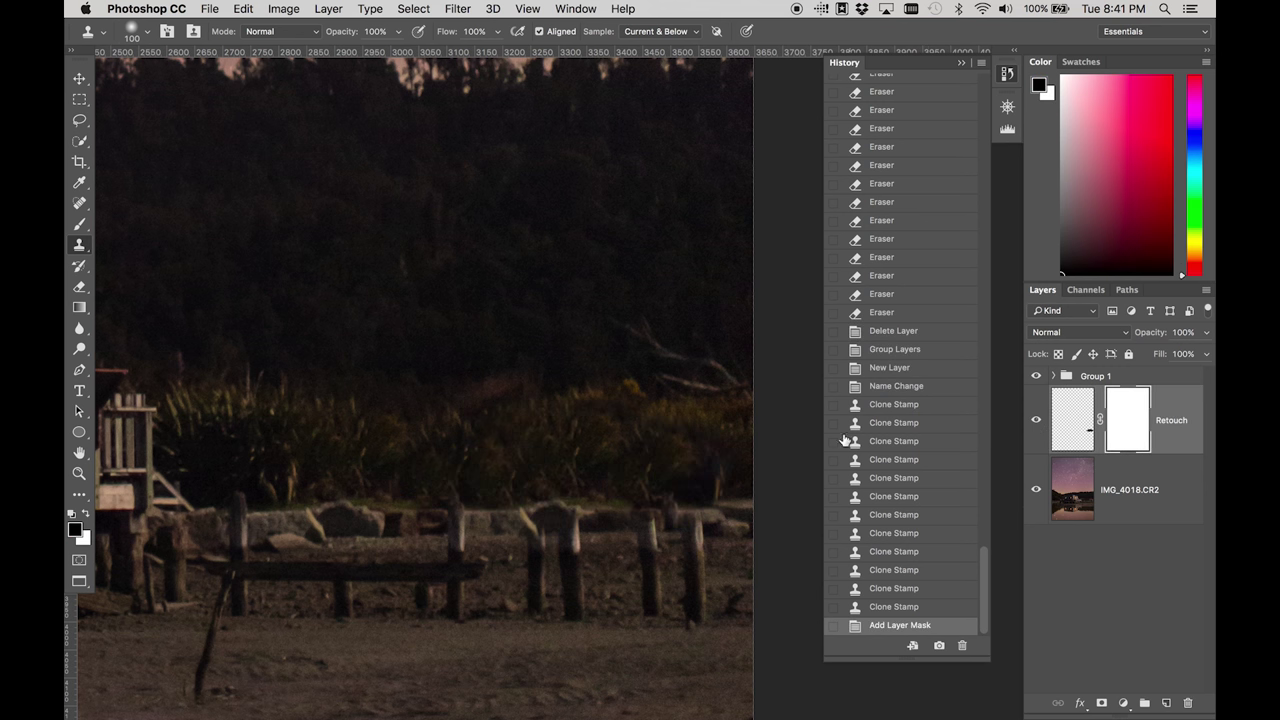
# Erase the Retouch mask over a fence post with a smaller, harder brush
pyautogui.press('e')
pyautogui.rightClick(651, 570)
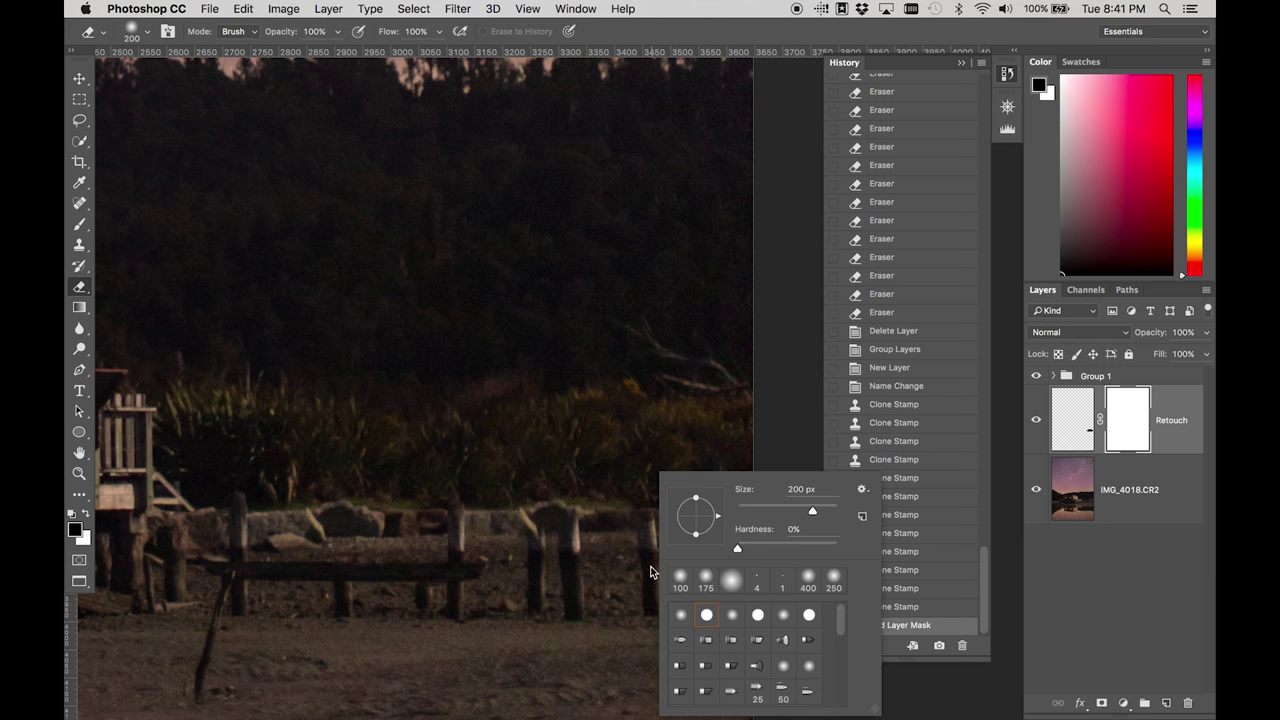
pyautogui.click(562, 528)
pyautogui.press('x')
pyautogui.press('[')
pyautogui.press('[')
pyautogui.press('[')
pyautogui.press('[')
pyautogui.press('[')
pyautogui.press('[')
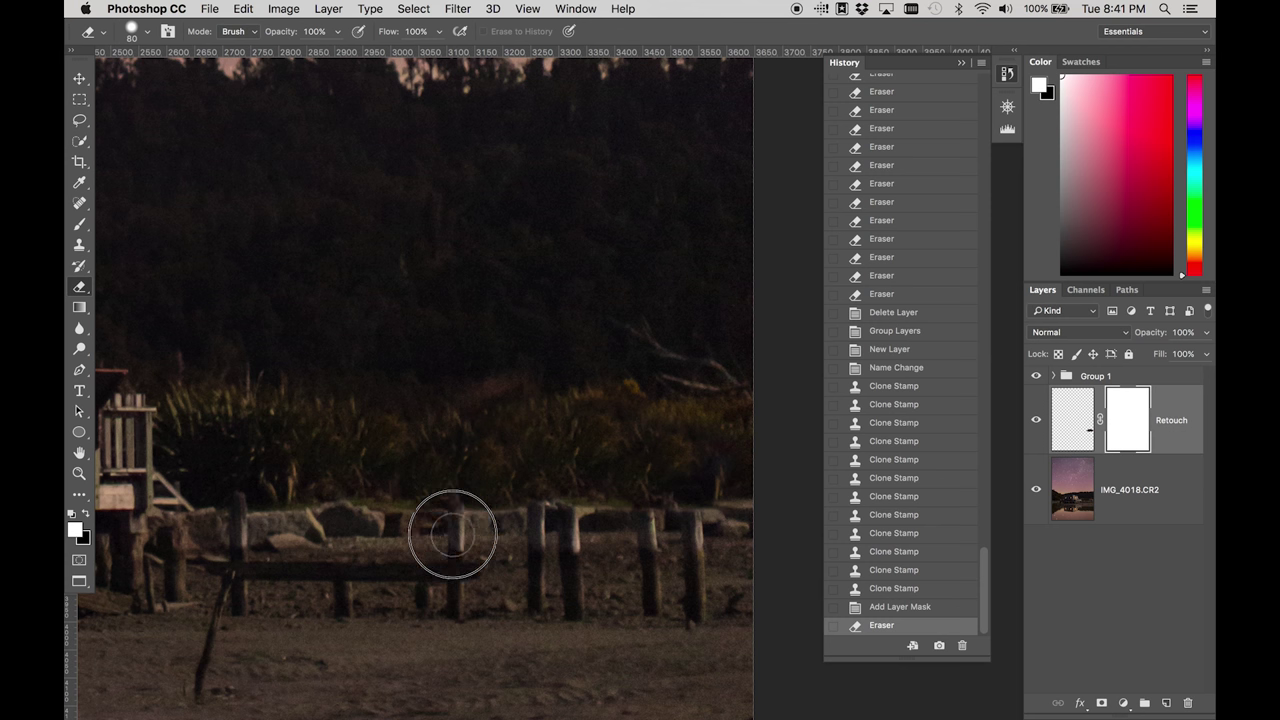
pyautogui.moveTo(457, 531); pyautogui.dragTo(385, 532)
# Zoom out and centre the whole photo in the window
pyautogui.press('super+minus')
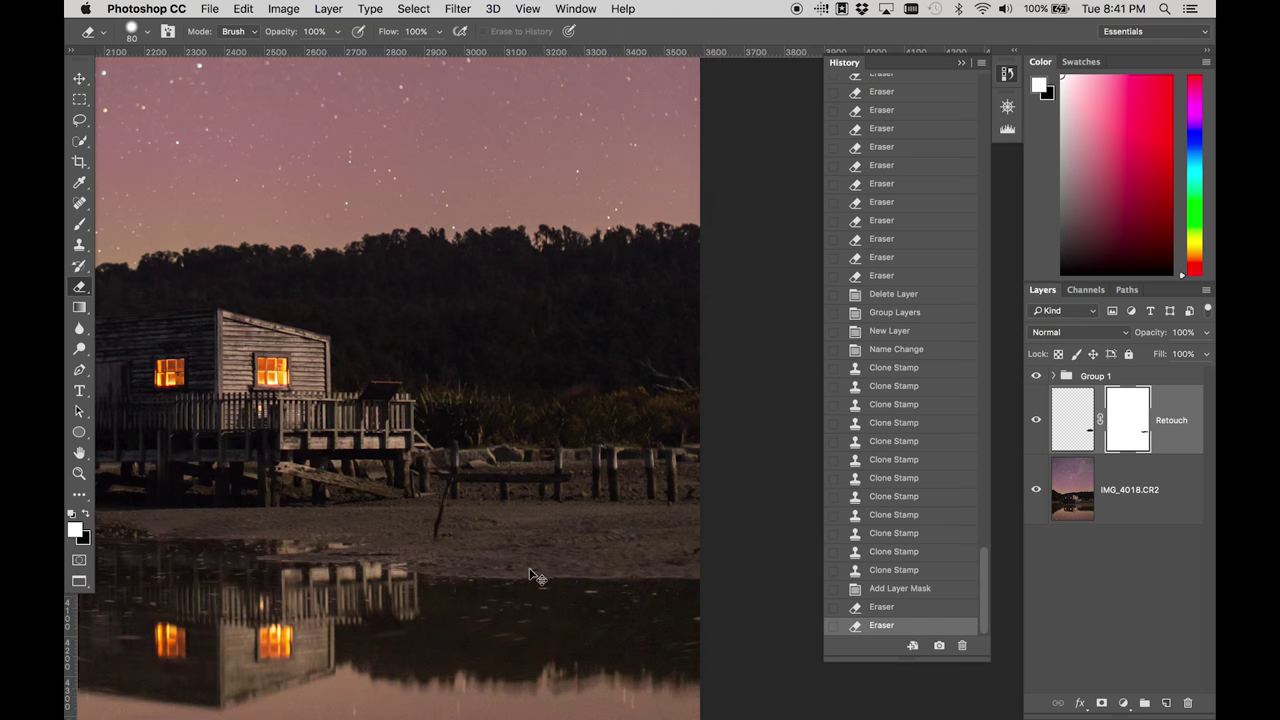
pyautogui.press('super+minus')
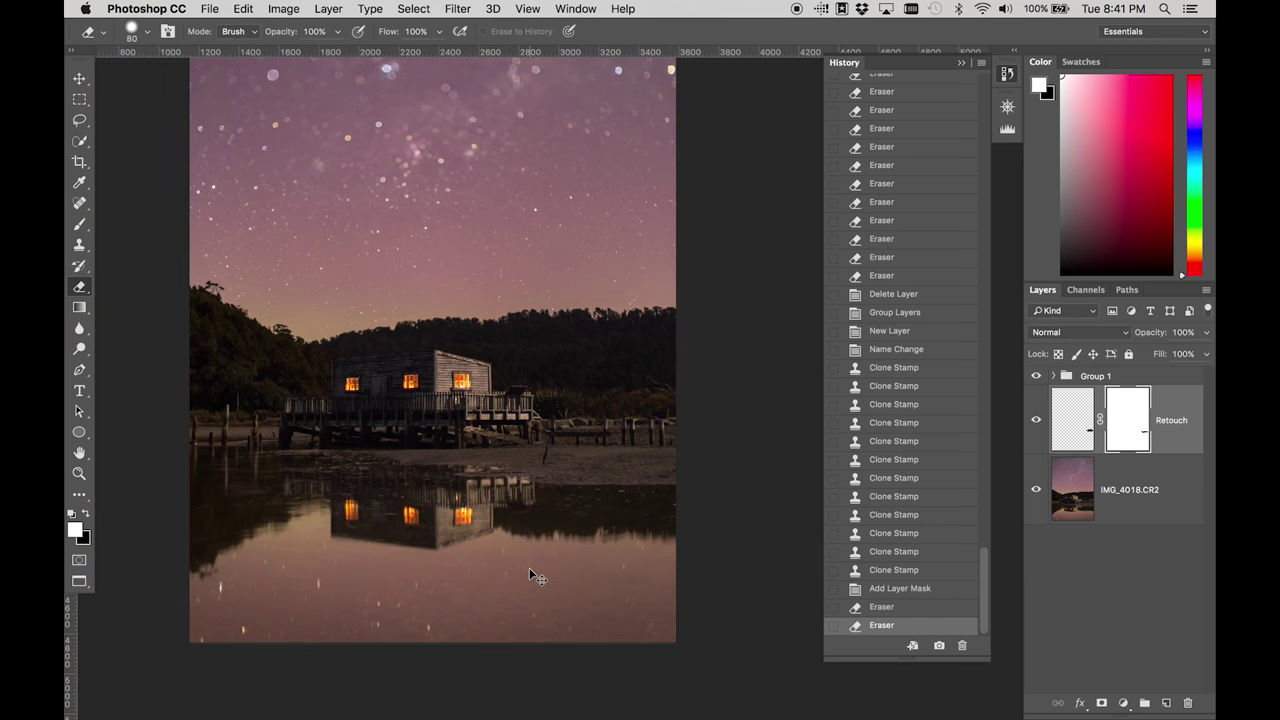
pyautogui.moveTo(636, 432); pyautogui.dragTo(452, 448)
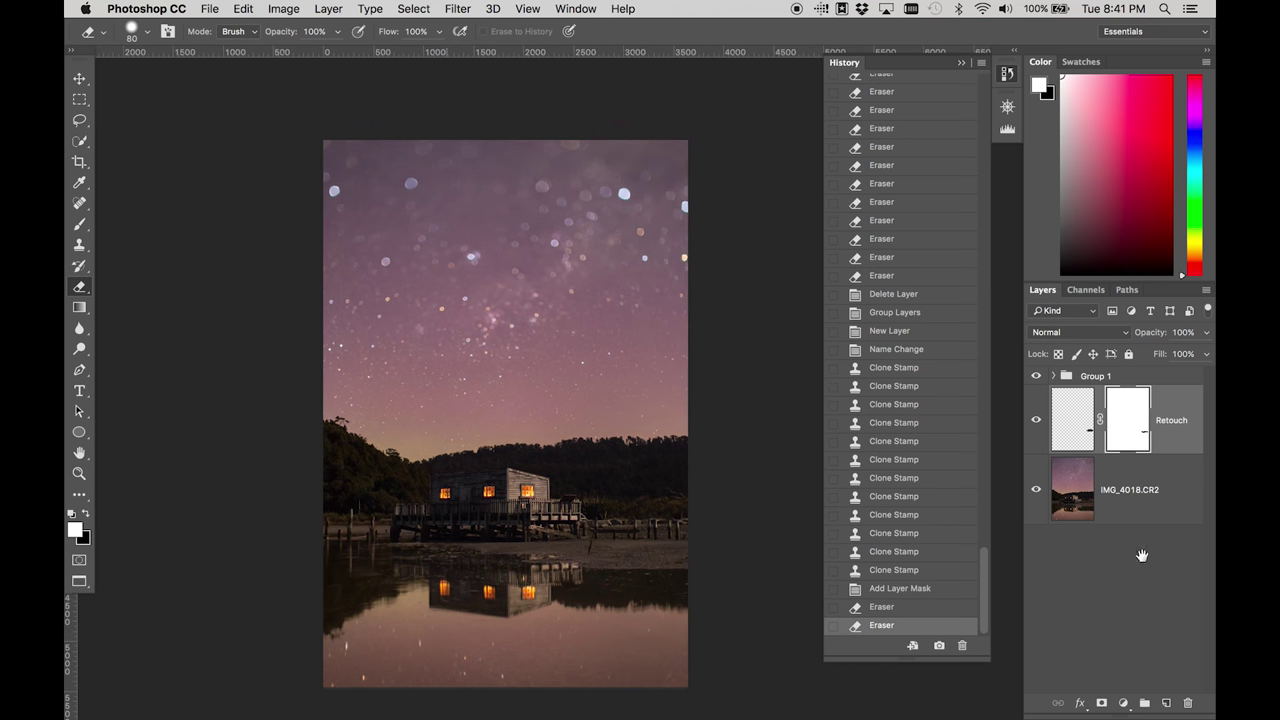
# Add a Brightness/Contrast adjustment above Group 1 with contrast 100 and brightness about 25
pyautogui.click(1131, 380)
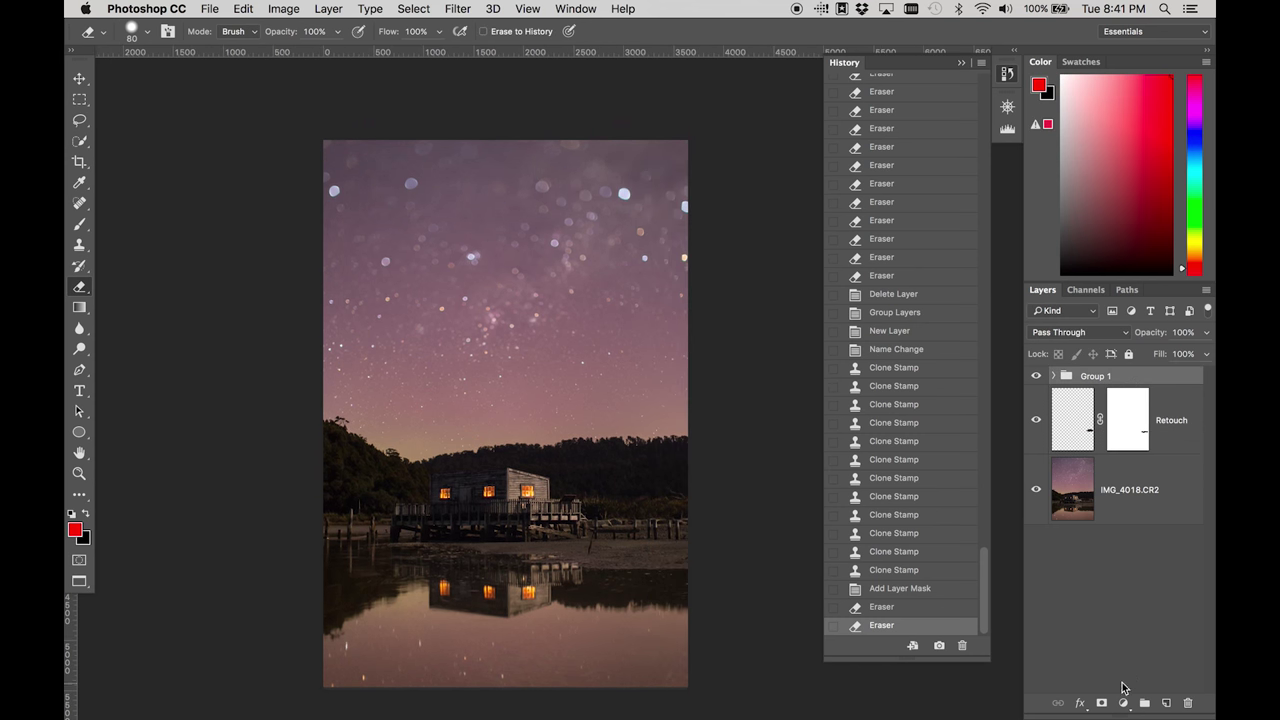
pyautogui.click(1123, 703)
pyautogui.click(1114, 449)
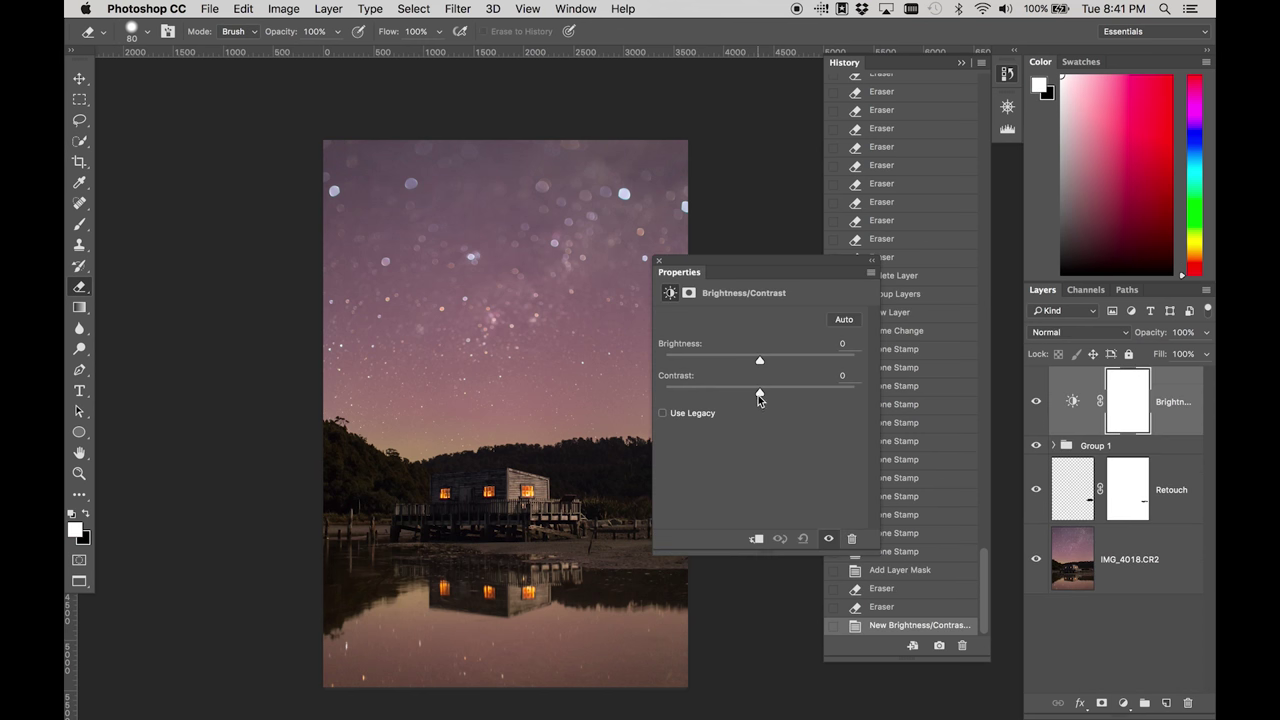
pyautogui.moveTo(759, 395); pyautogui.dragTo(880, 395)
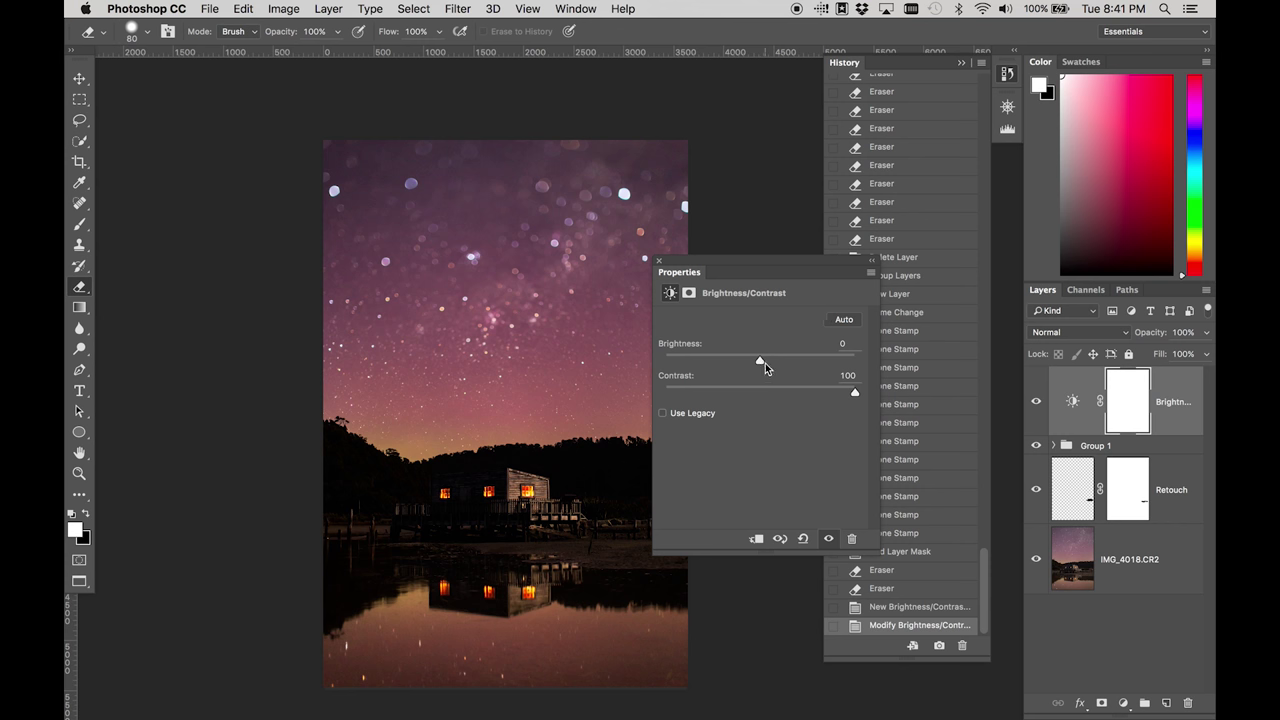
pyautogui.moveTo(762, 362); pyautogui.dragTo(777, 365)
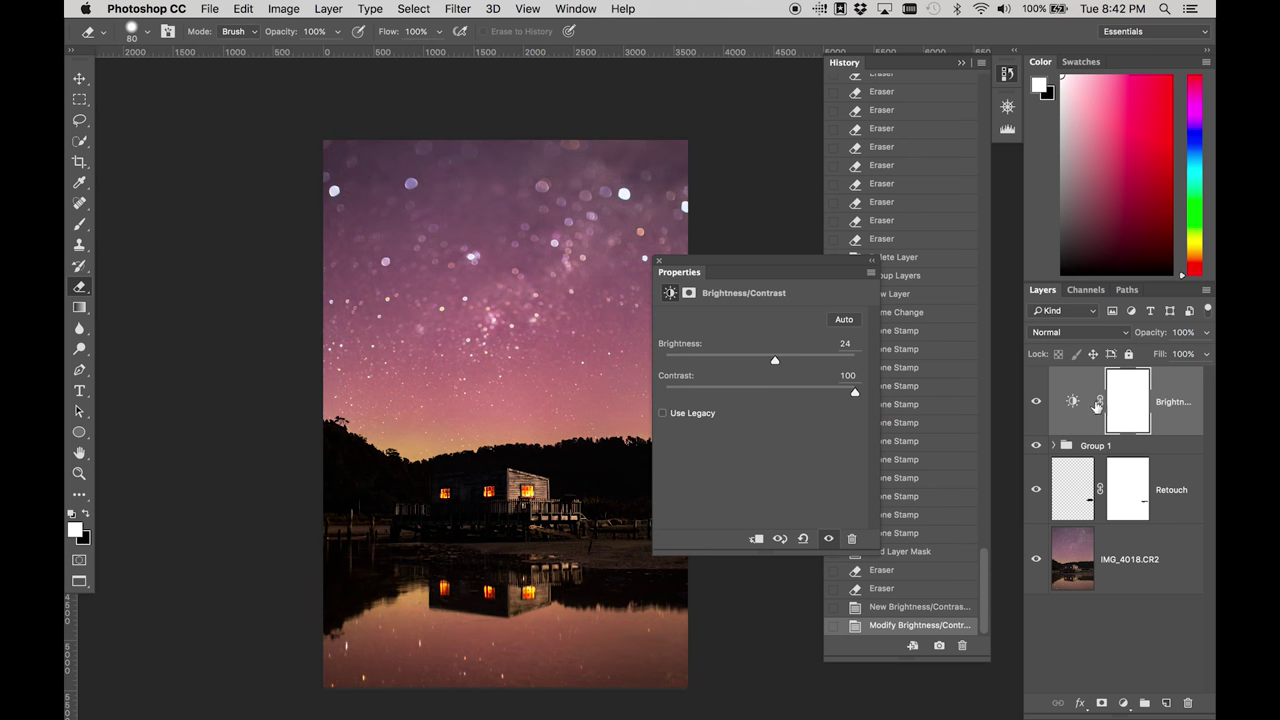
# Duplicate the adjustment, compare it, and group both Brightness/Contrast layers
pyautogui.press('super+j')
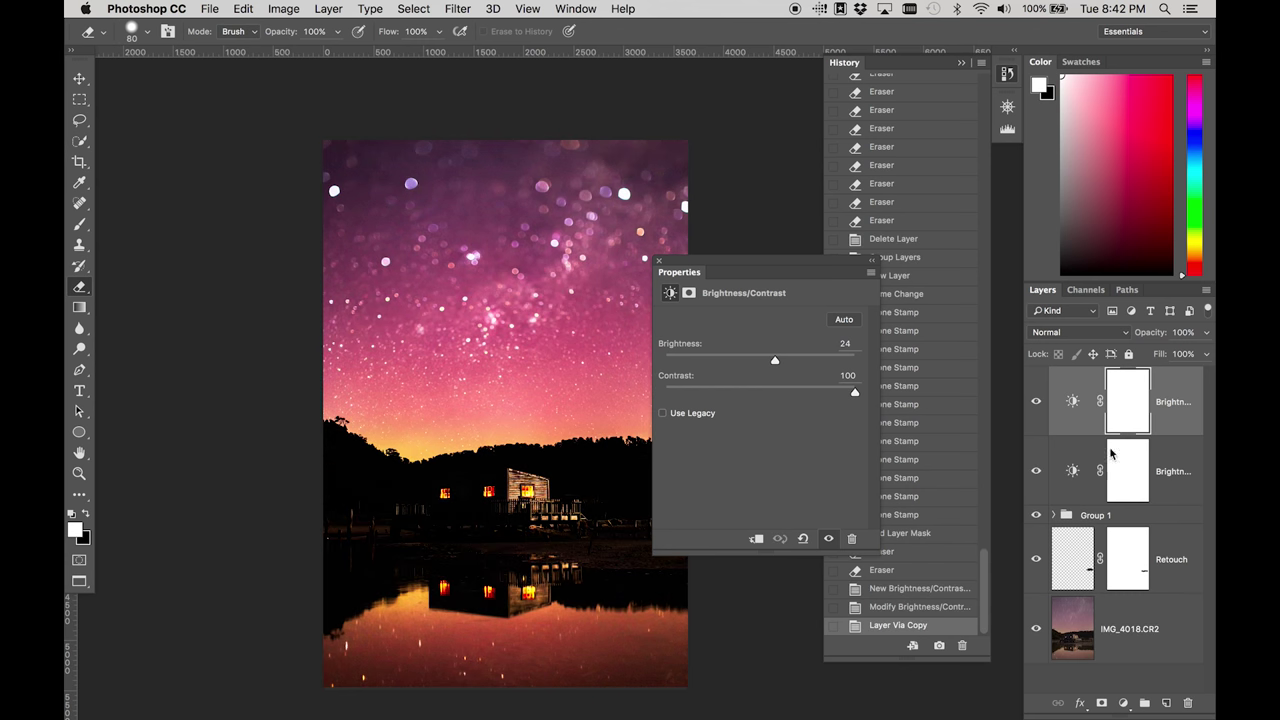
pyautogui.click(1038, 402)
pyautogui.click(1038, 402)
pyautogui.keyDown('shift'); pyautogui.click(1170, 471); pyautogui.keyUp('shift')
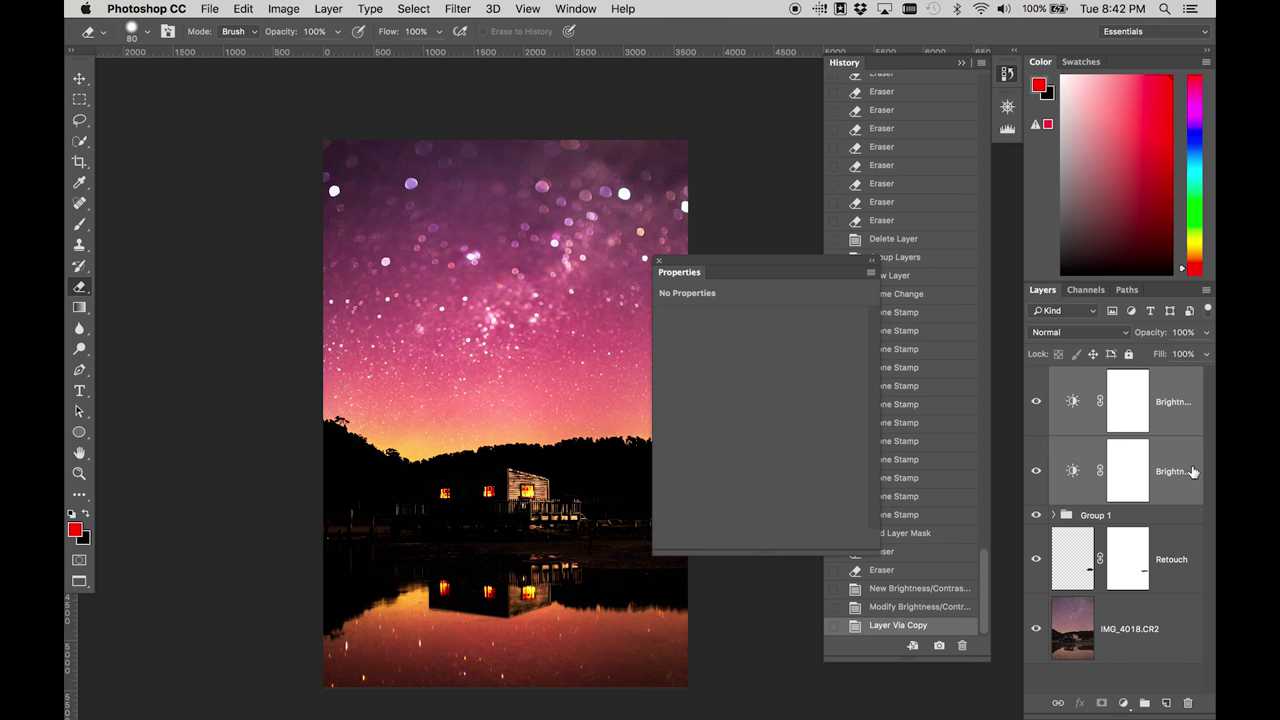
pyautogui.press('super+g')
pyautogui.press('v')
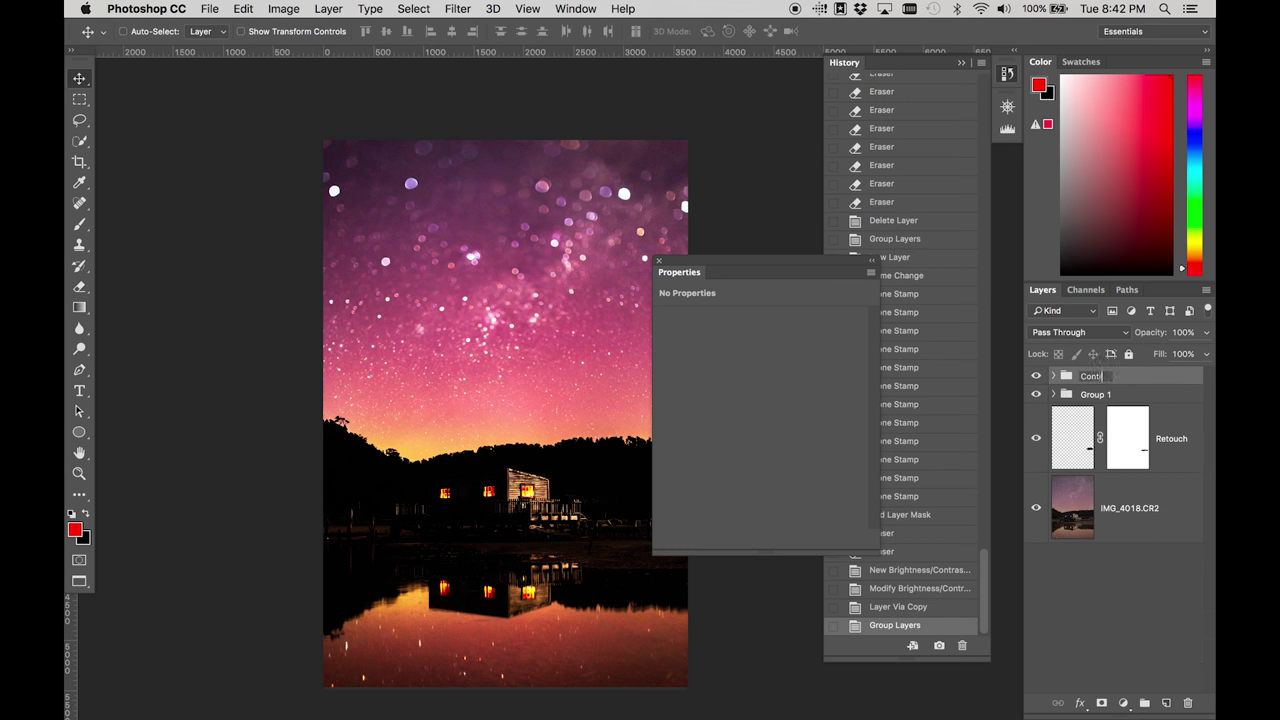
# Name the group Contrast, compare it on and off, and leave it hidden
pyautogui.press('Return')
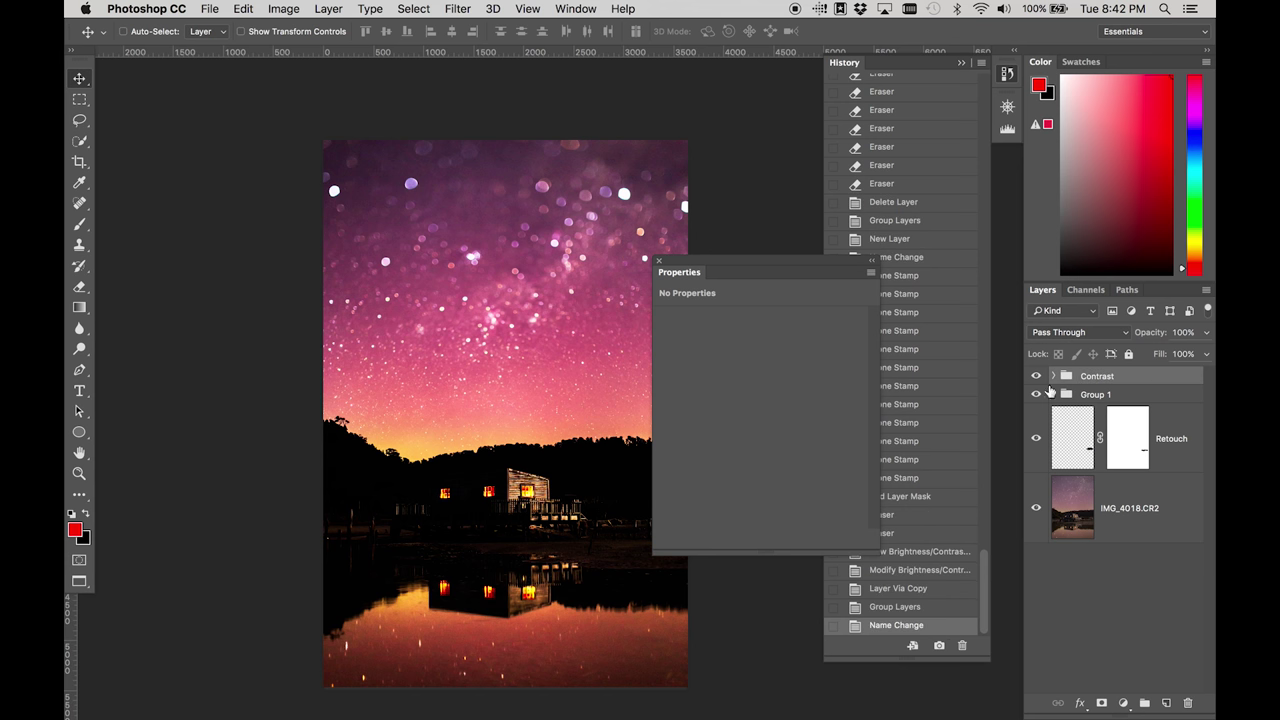
pyautogui.click(1036, 376)
pyautogui.click(1036, 376)
pyautogui.click(1036, 376)
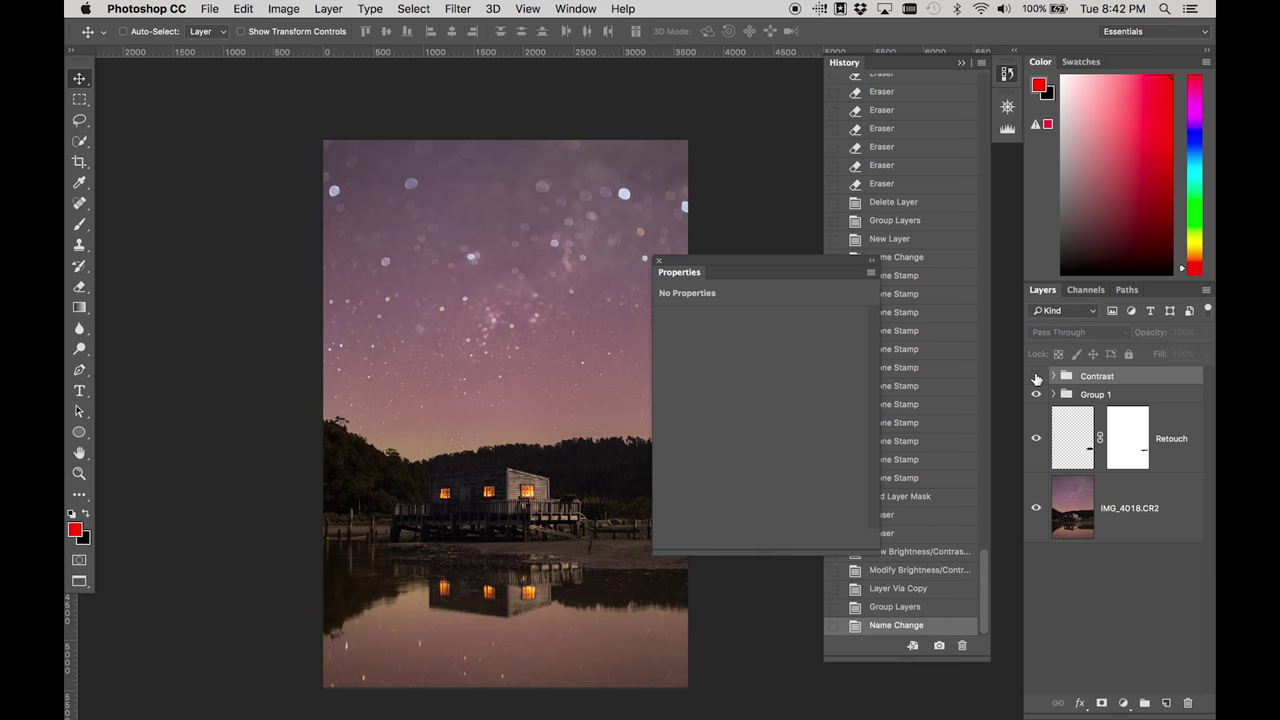
pyautogui.click(1036, 376)
pyautogui.click(1036, 376)
pyautogui.moveTo(760, 265); pyautogui.dragTo(1007, 160)
pyautogui.click(1067, 522)
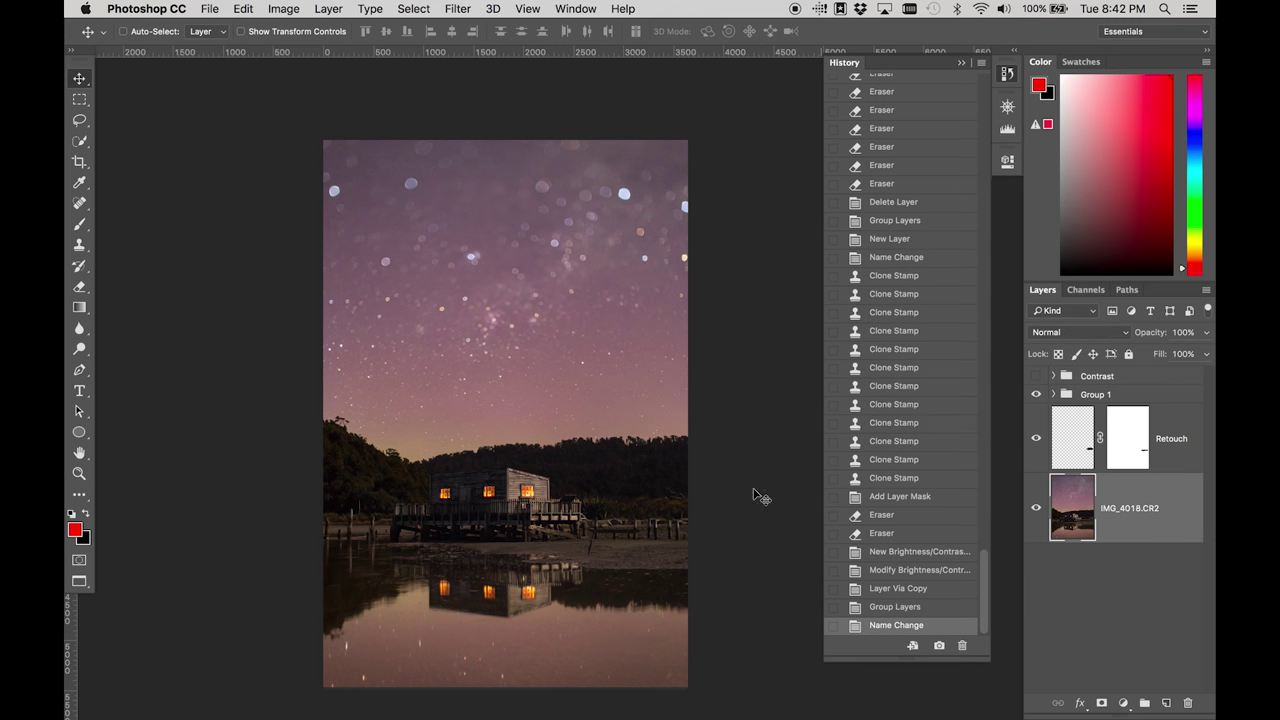
# Make a Color Range selection sampling the dark boathouse and treeline
pyautogui.click(458, 9)
pyautogui.moveTo(413, 9)
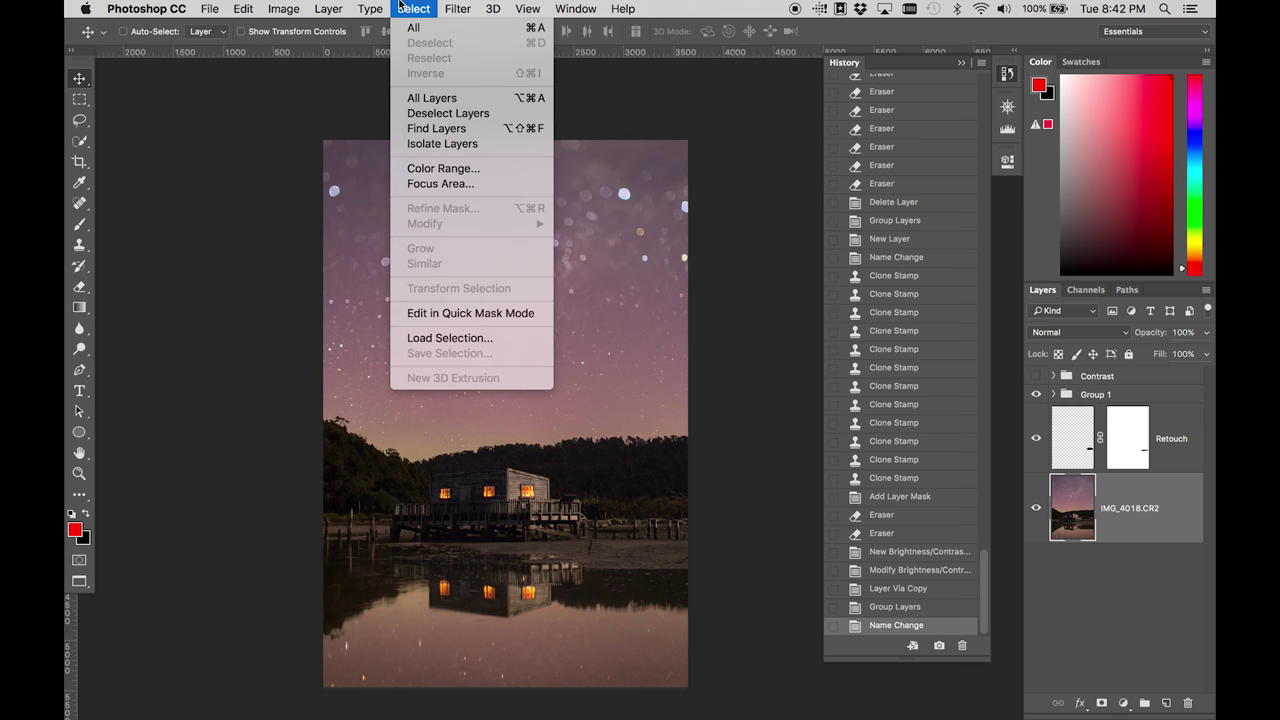
pyautogui.click(459, 172)
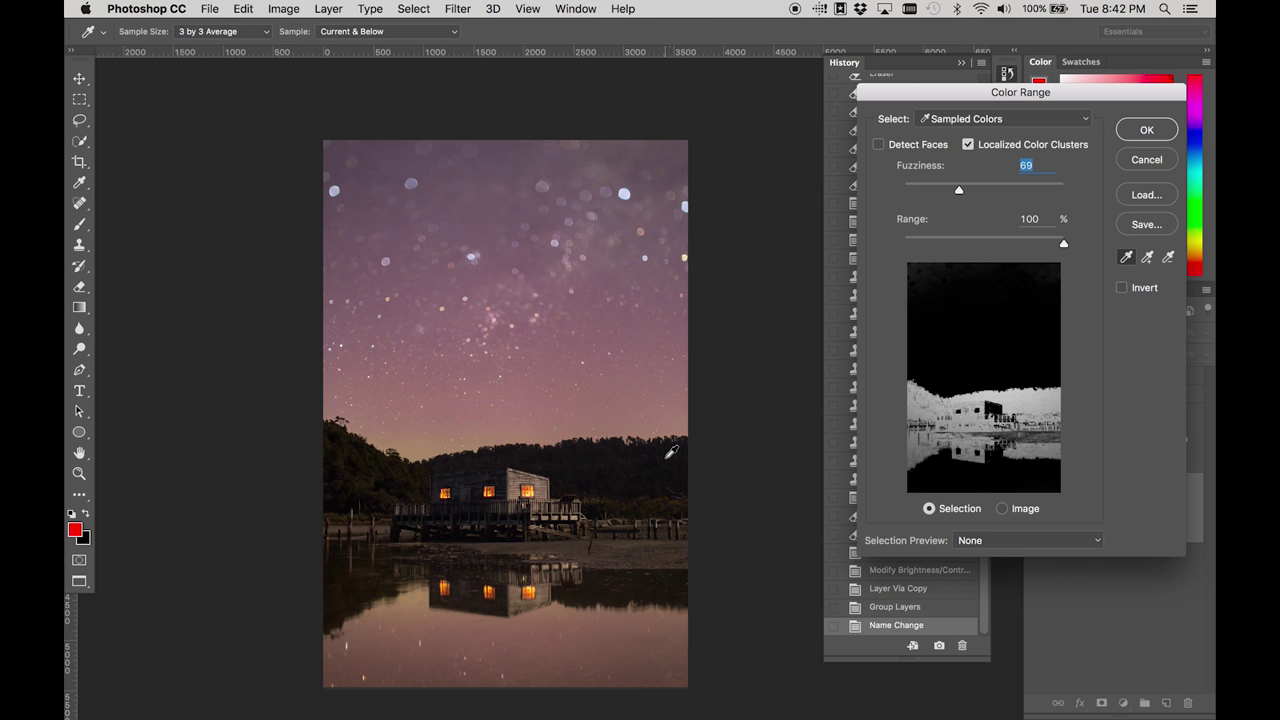
pyautogui.moveTo(673, 452); pyautogui.dragTo(503, 478)
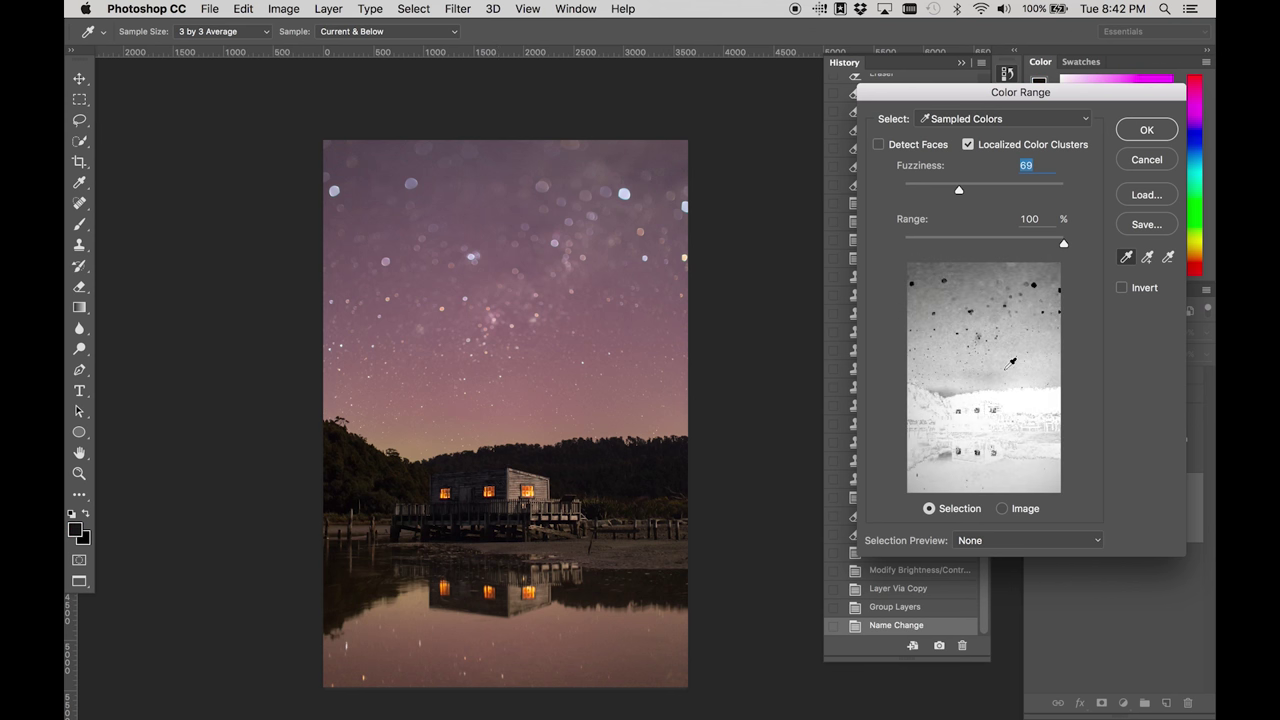
pyautogui.click(652, 462)
pyautogui.moveTo(666, 463); pyautogui.dragTo(605, 460)
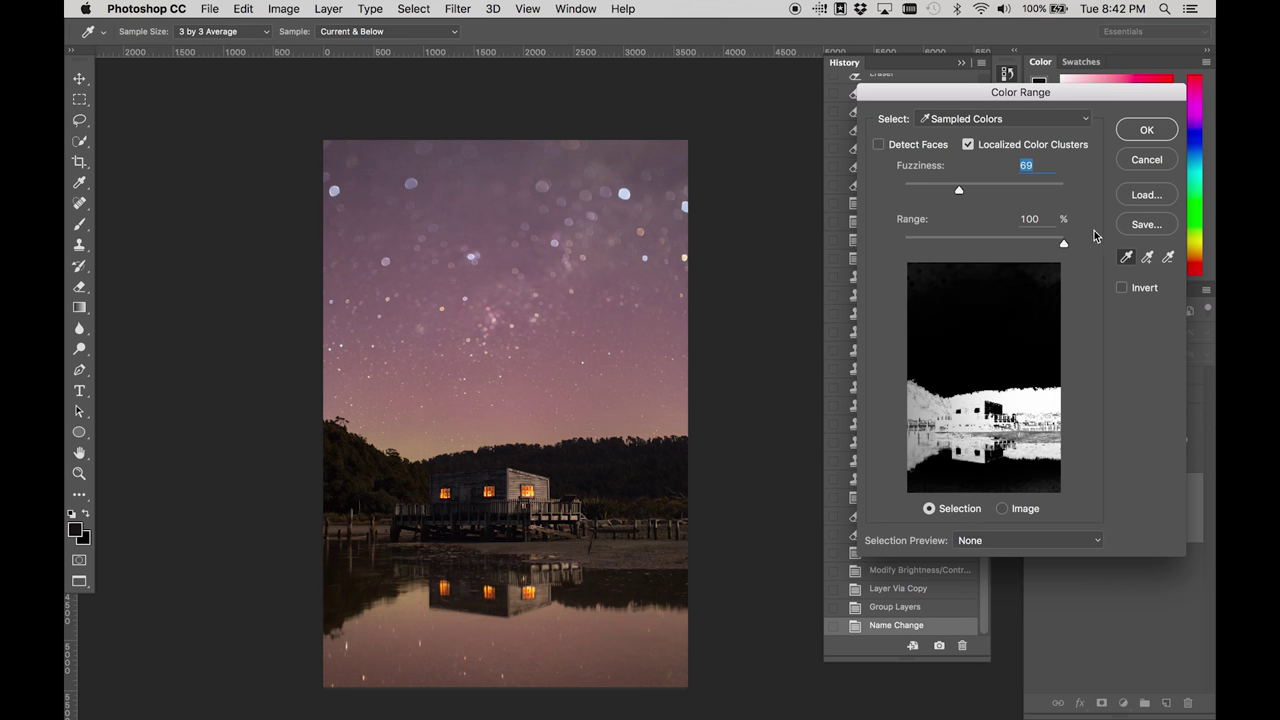
pyautogui.press('Return')
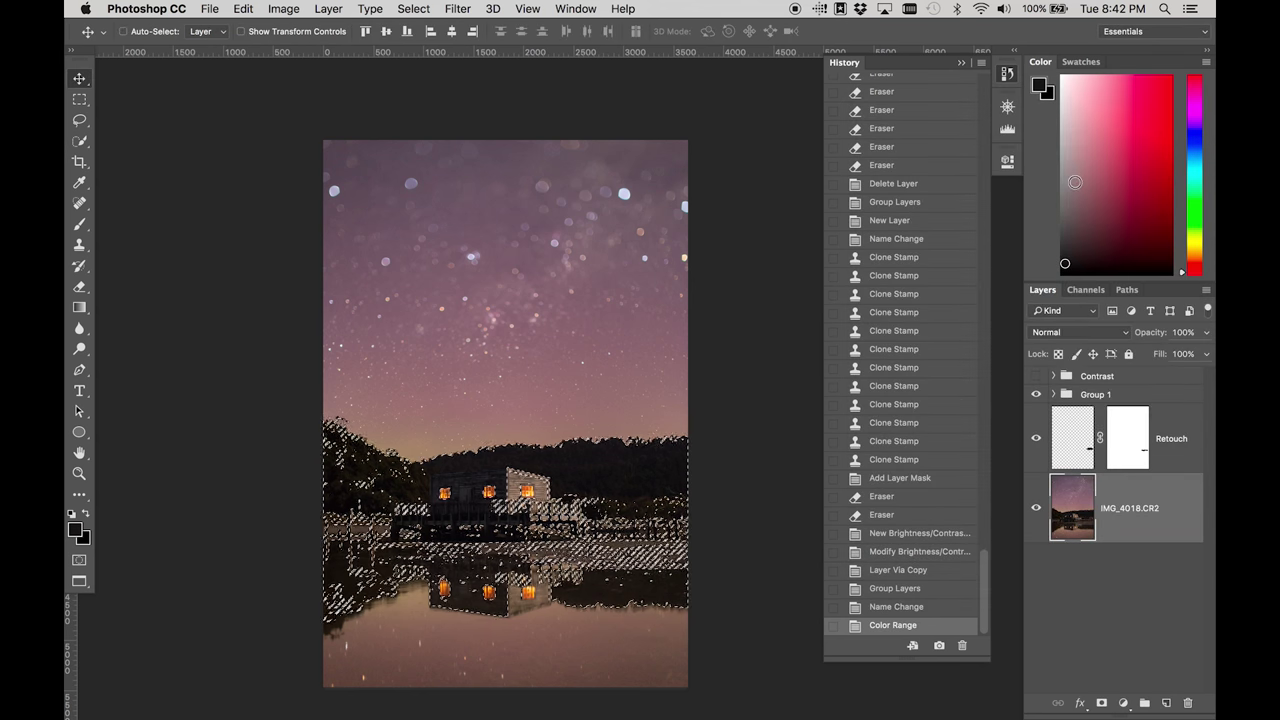
# Mask the Contrast group with the inverted colour-range selection
pyautogui.click(1079, 379)
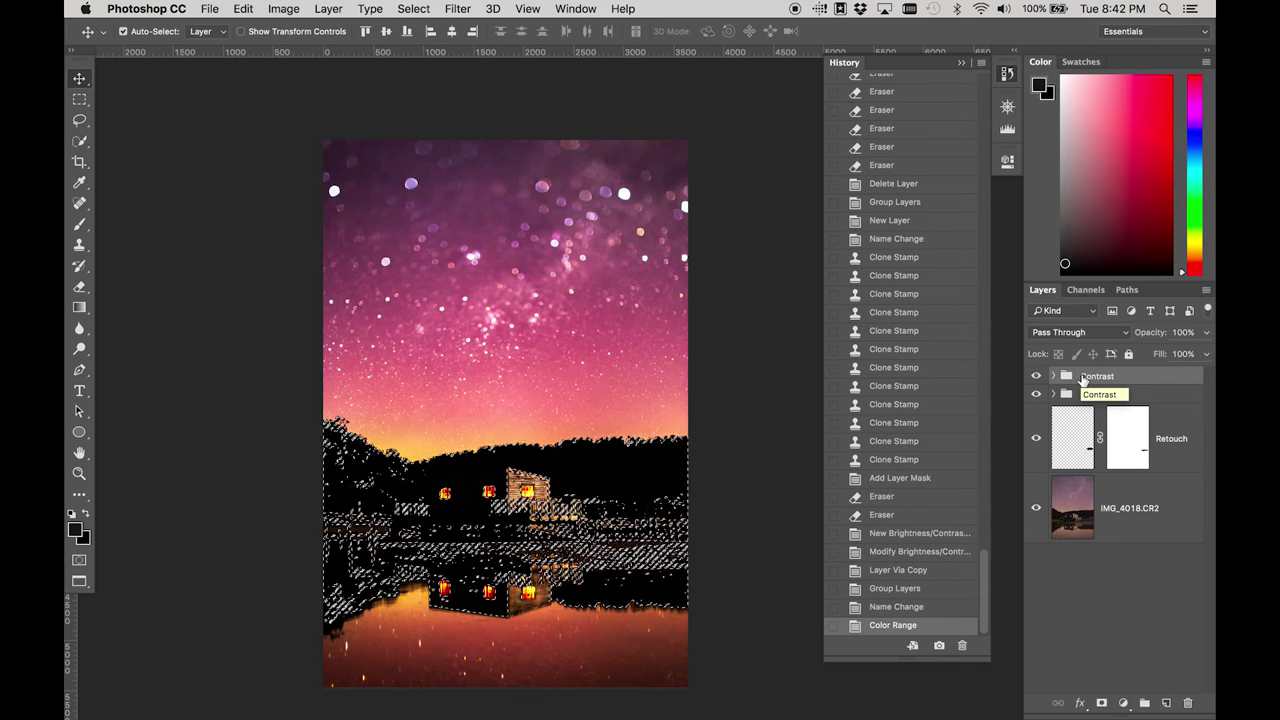
pyautogui.press('super+shift+i')
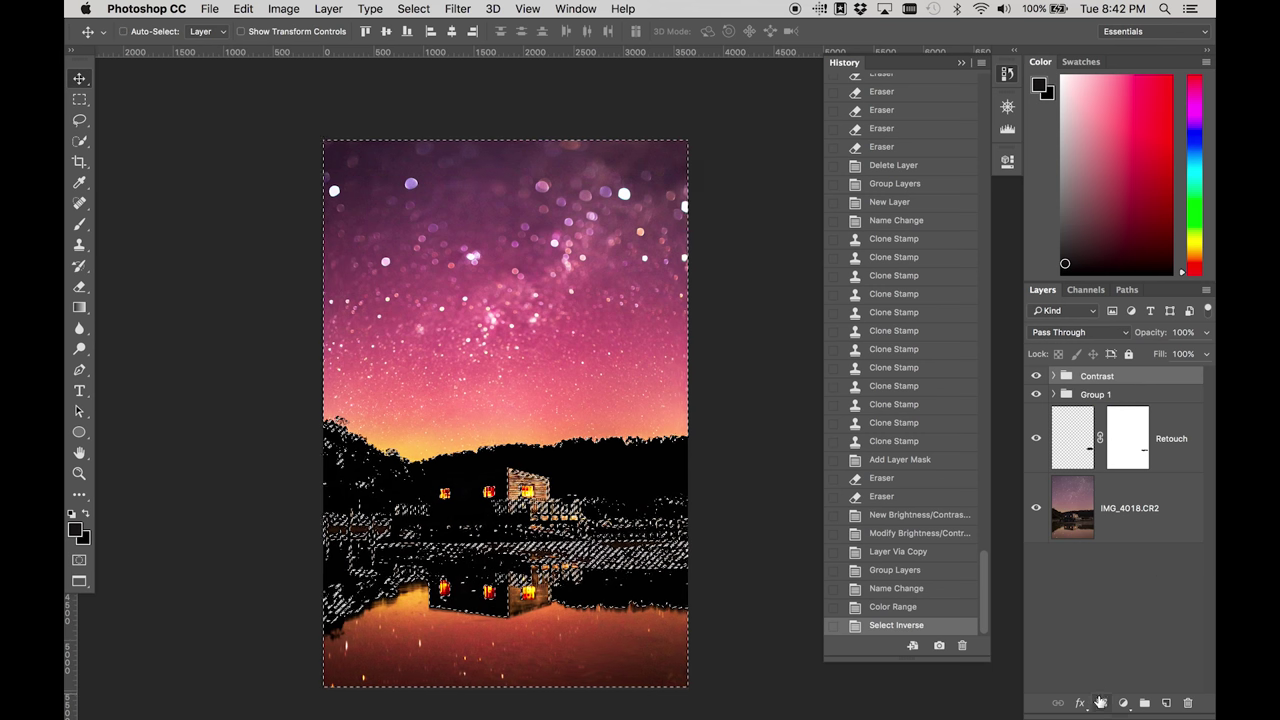
pyautogui.click(1101, 703)
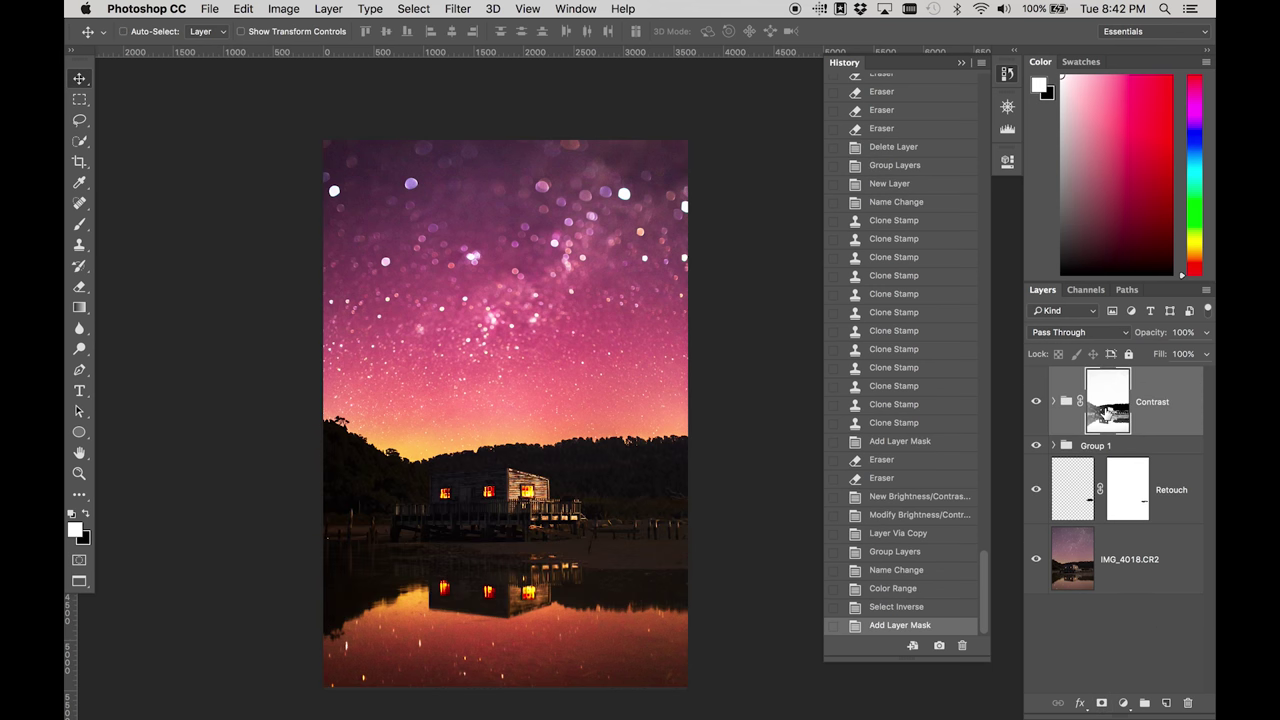
# Erase the contrast boost over the boathouse with a 600 px, then 250 px brush
pyautogui.press('e')
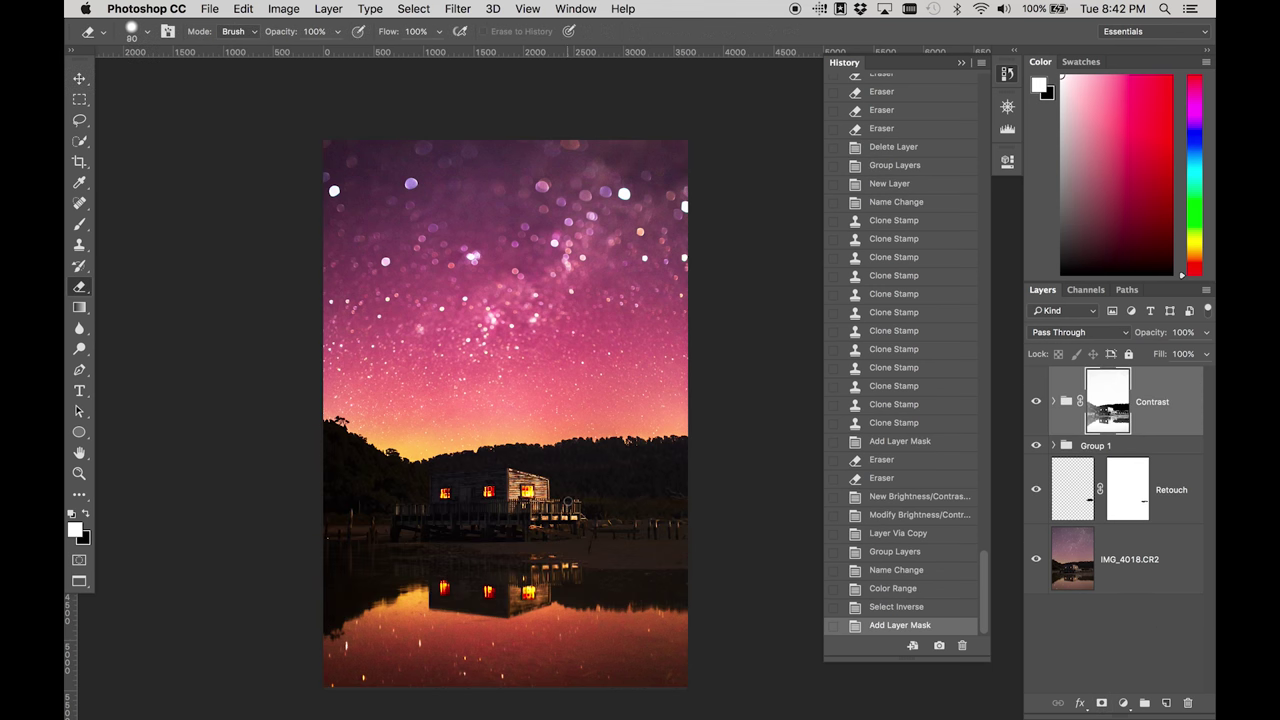
pyautogui.press(']')
pyautogui.press(']')
pyautogui.press(']')
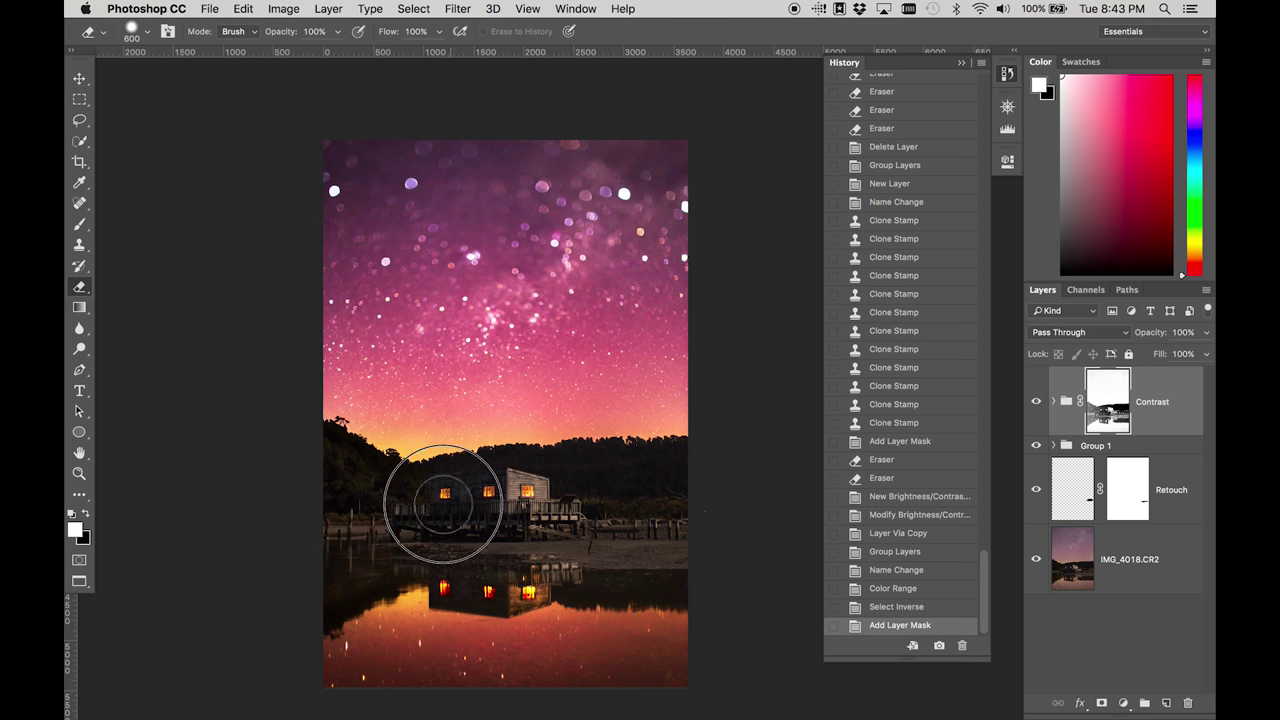
pyautogui.moveTo(428, 491); pyautogui.dragTo(456, 500)
pyautogui.press('[')
pyautogui.press('[')
pyautogui.press('[')
pyautogui.press('[')
pyautogui.press('super+equal')
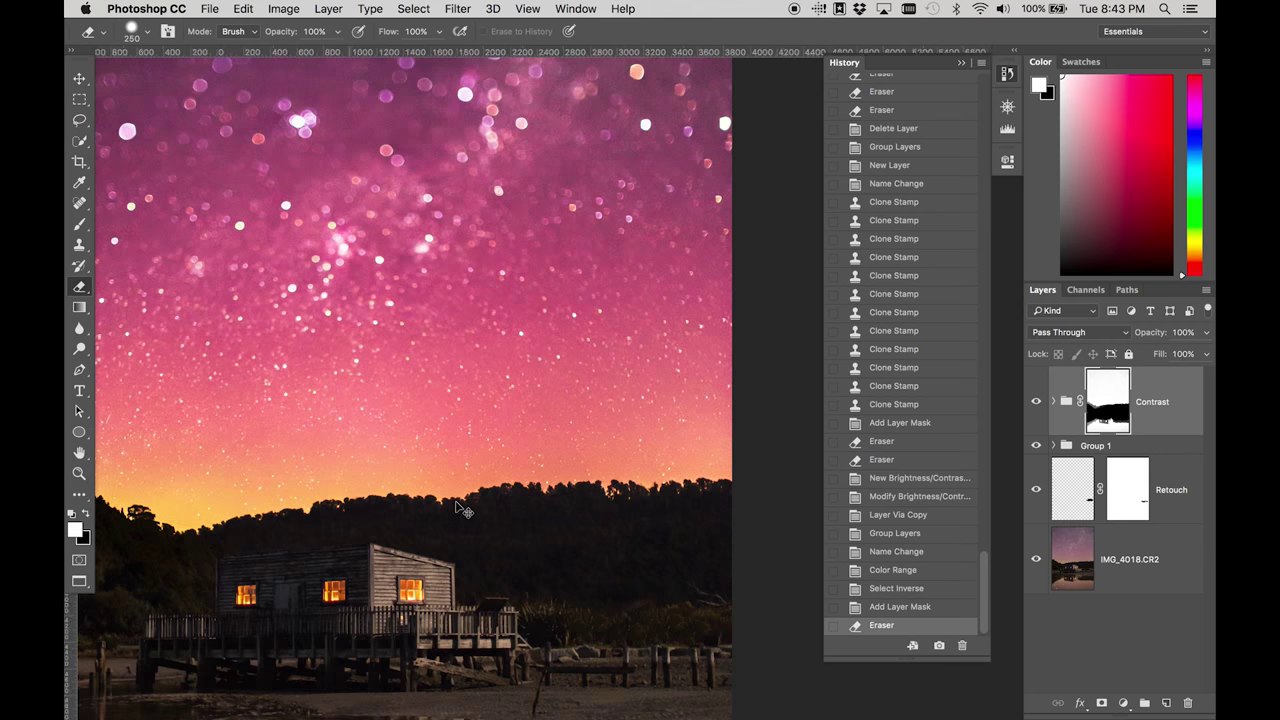
# Erase the contrast from the boathouse walls, left treeline, water and foreground shore
pyautogui.scroll(-5, 456, 510)
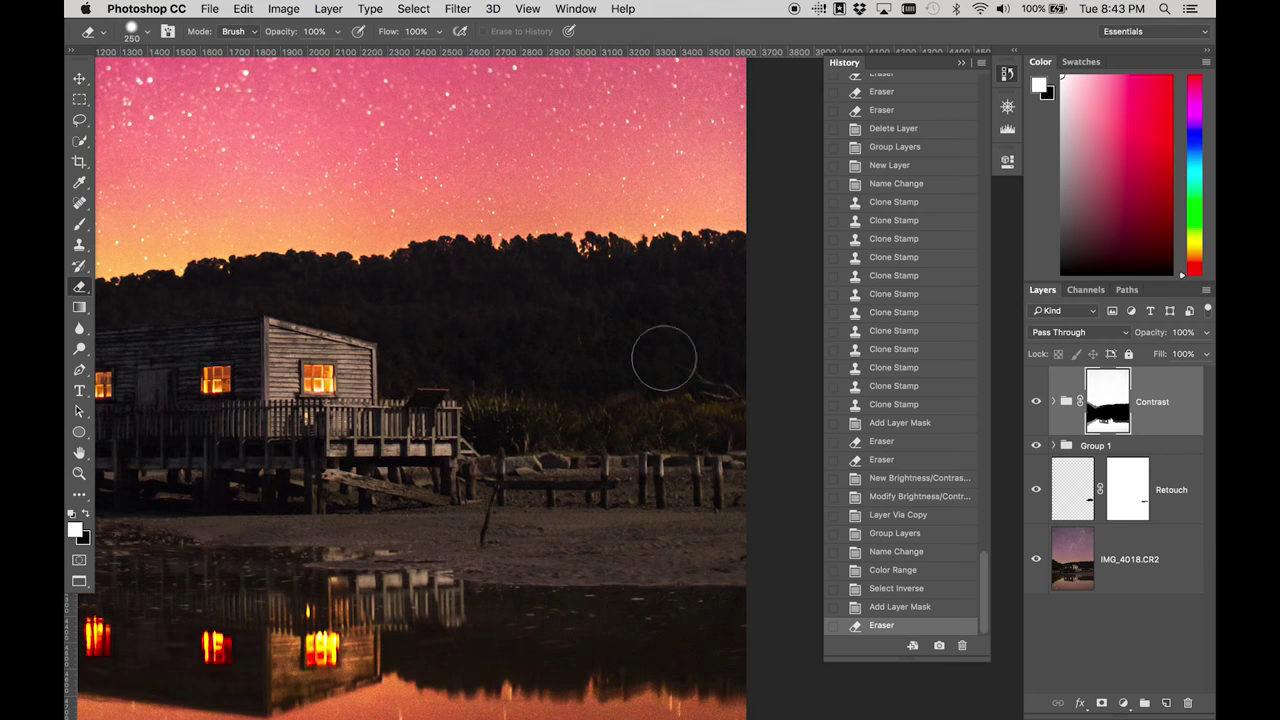
pyautogui.click(241, 325)
pyautogui.moveTo(241, 325); pyautogui.dragTo(537, 334)
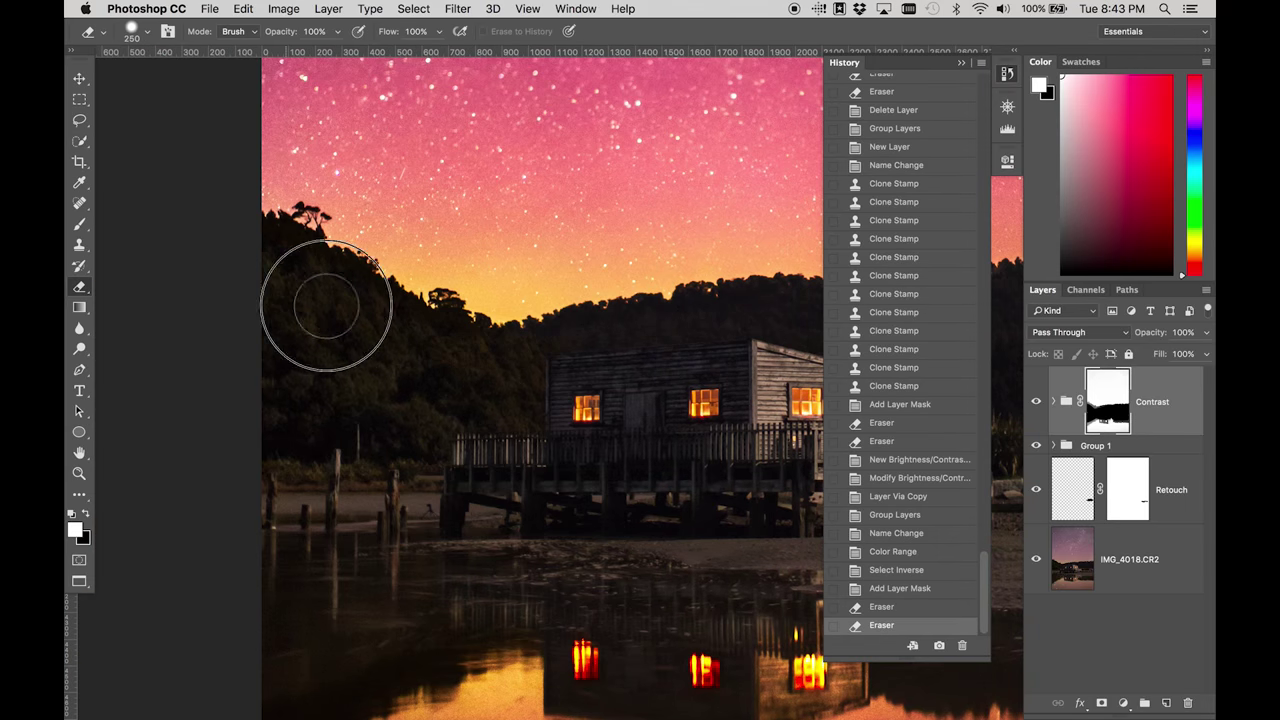
pyautogui.click(435, 369)
pyautogui.scroll(-5, 447, 355)
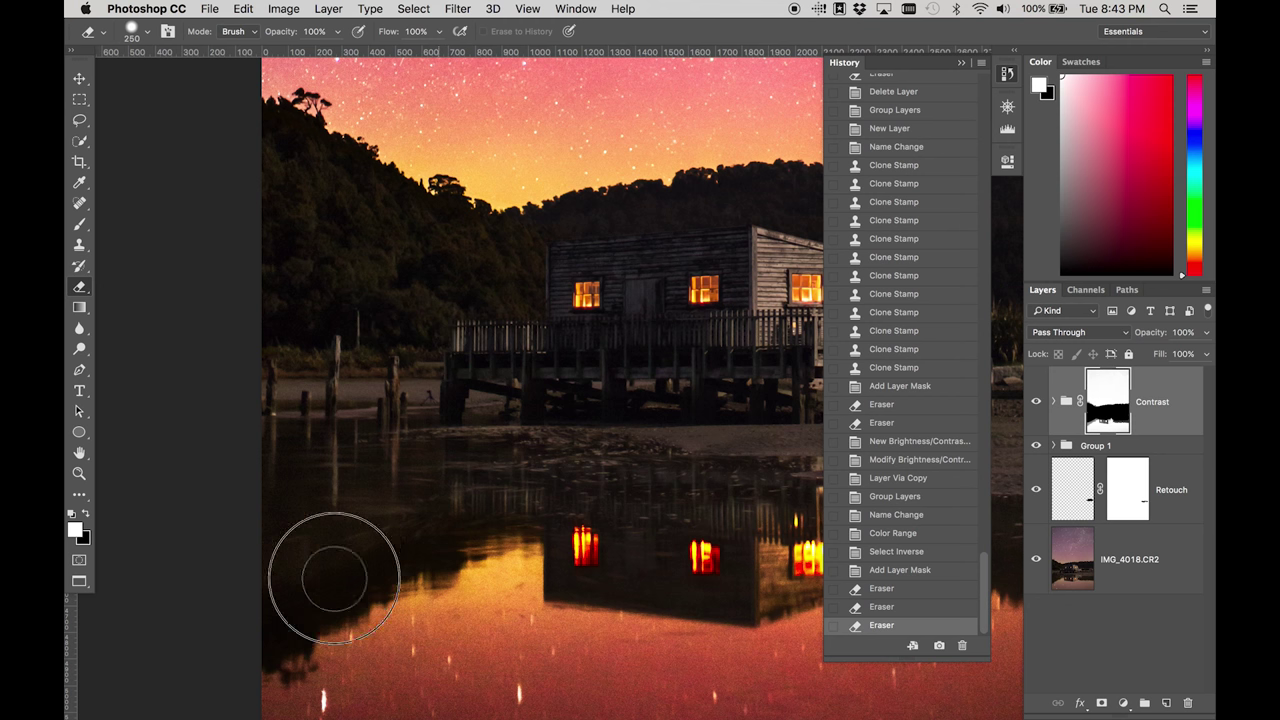
pyautogui.moveTo(282, 600)
pyautogui.mouseDown()
pyautogui.moveTo(343, 543)
pyautogui.moveTo(414, 529)
pyautogui.moveTo(557, 457)
pyautogui.mouseUp()
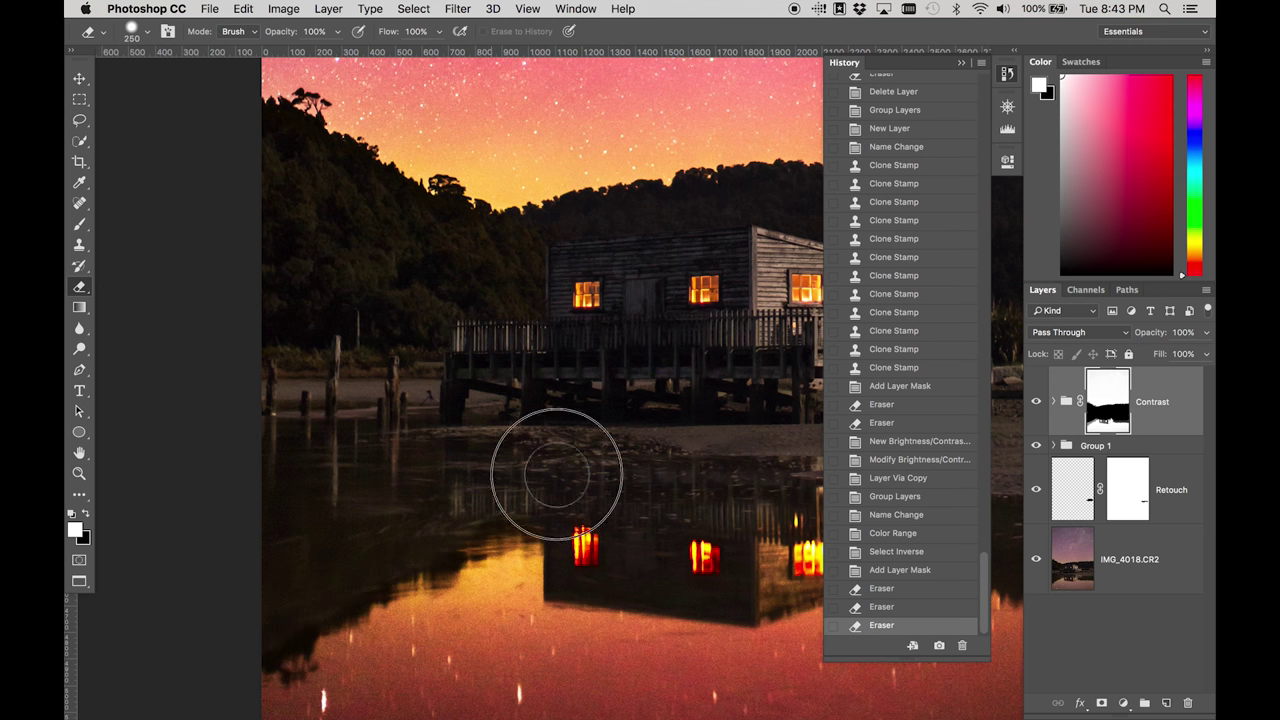
pyautogui.moveTo(417, 436); pyautogui.dragTo(362, 418)
pyautogui.moveTo(486, 400)
pyautogui.mouseDown()
pyautogui.moveTo(610, 385)
pyautogui.moveTo(427, 375)
pyautogui.moveTo(412, 430)
pyautogui.mouseUp()
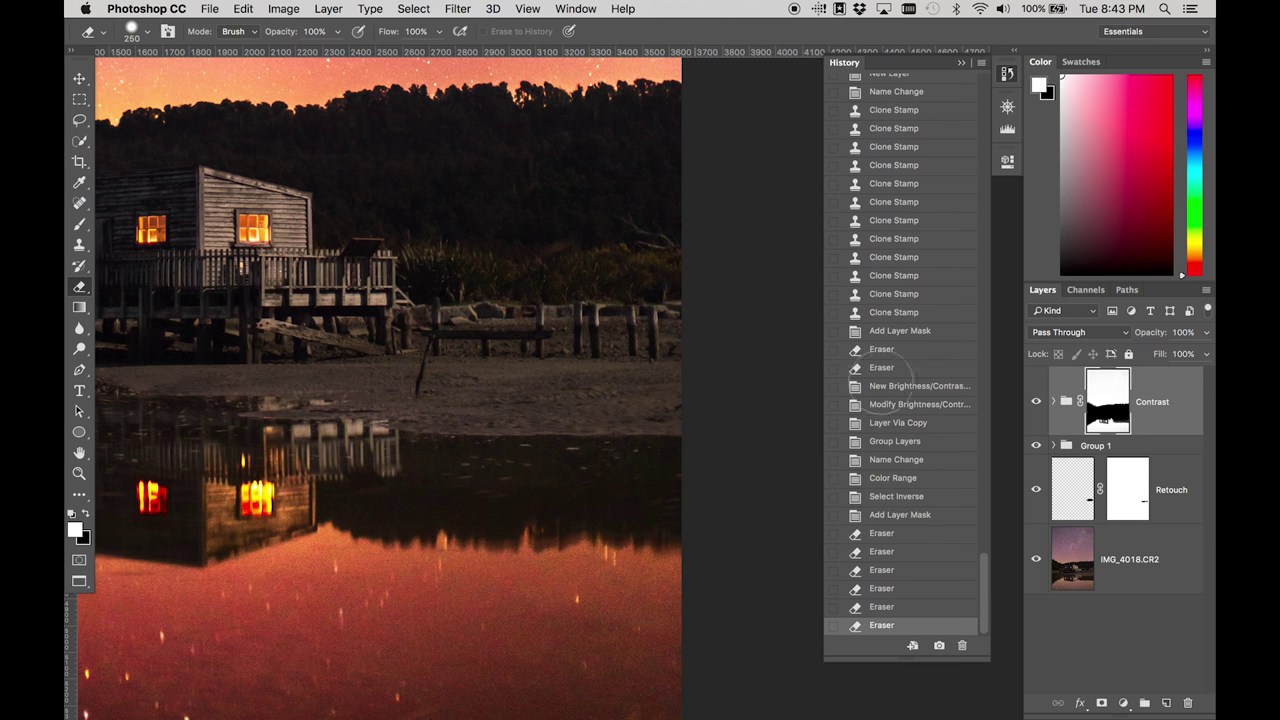
# In the Contrast mask's Properties, set Feather to 35.5 px and Density to 76%
pyautogui.doubleClick(1103, 401)
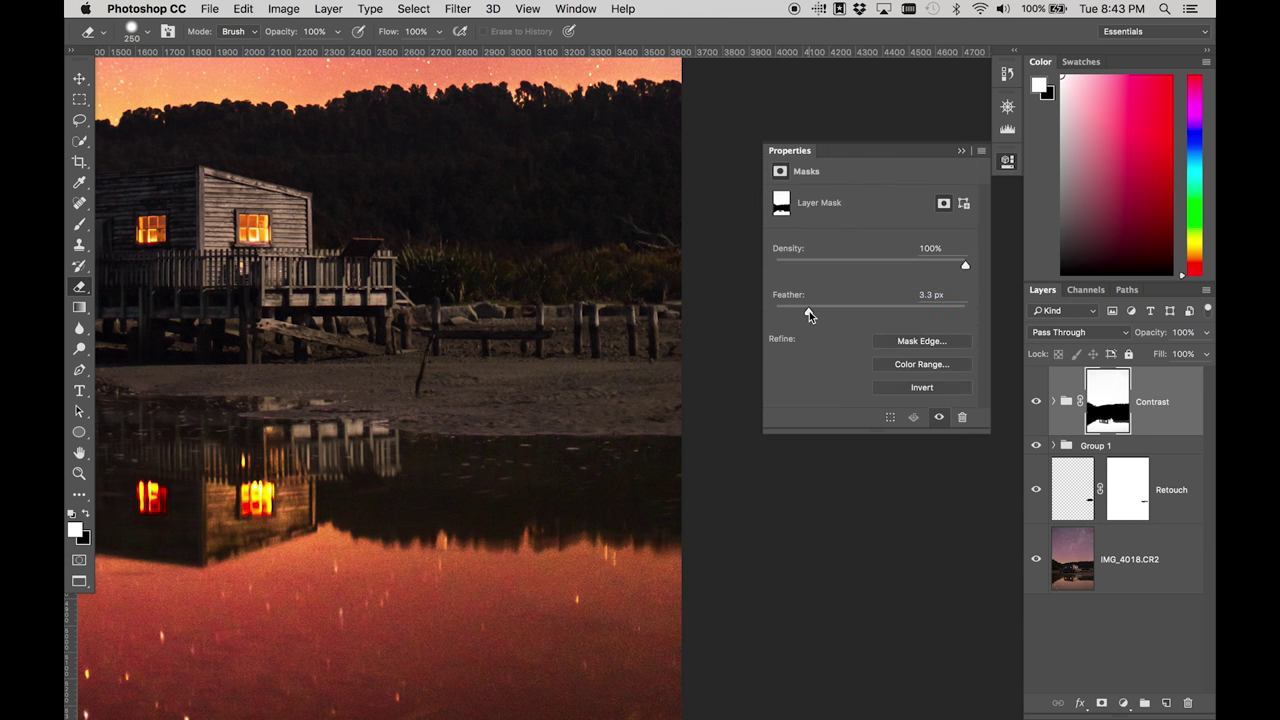
pyautogui.moveTo(809, 311); pyautogui.dragTo(830, 311)
pyautogui.moveTo(416, 179); pyautogui.dragTo(611, 271)
pyautogui.moveTo(826, 313); pyautogui.dragTo(870, 314)
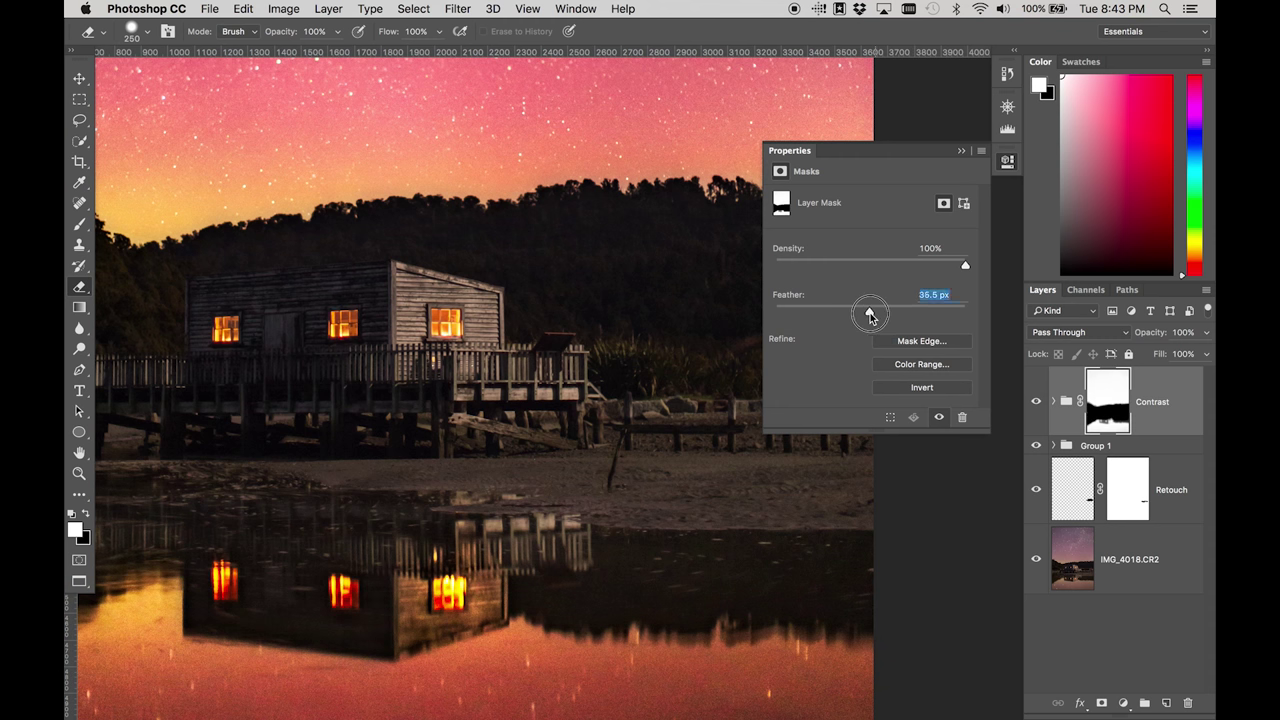
pyautogui.press('super+minus')
pyautogui.press('super+minus')
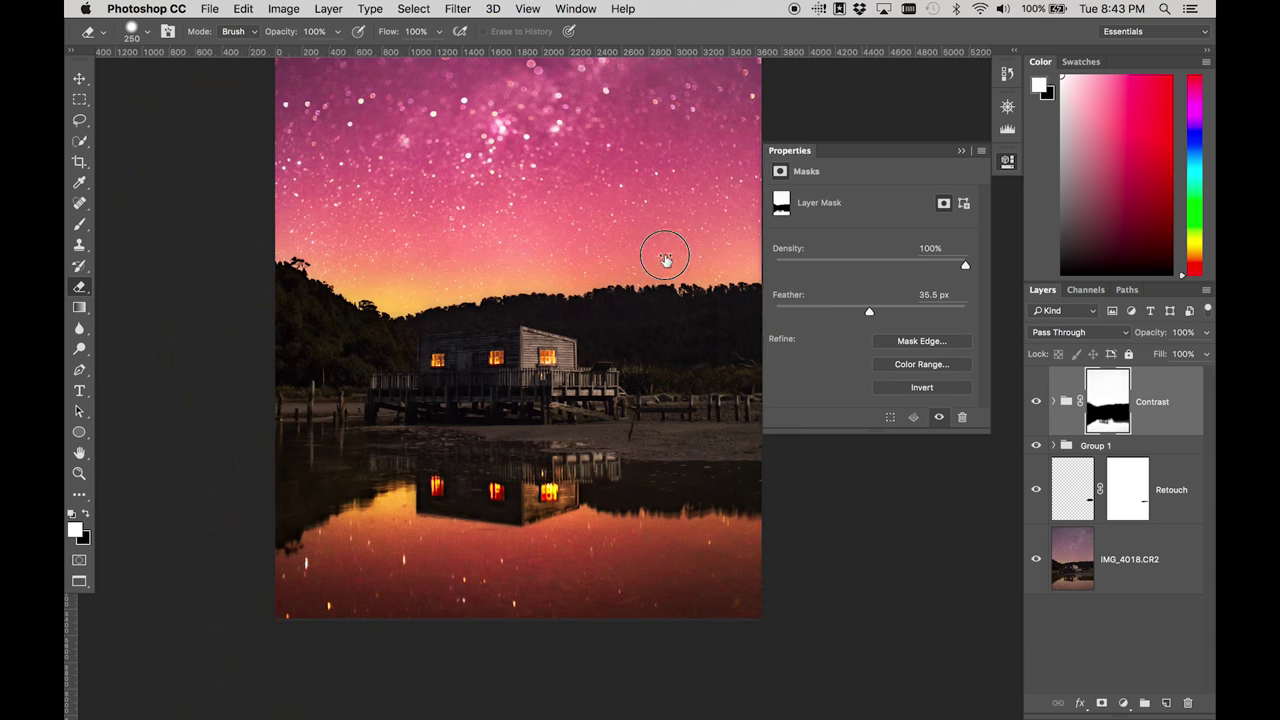
pyautogui.moveTo(663, 257); pyautogui.dragTo(617, 312)
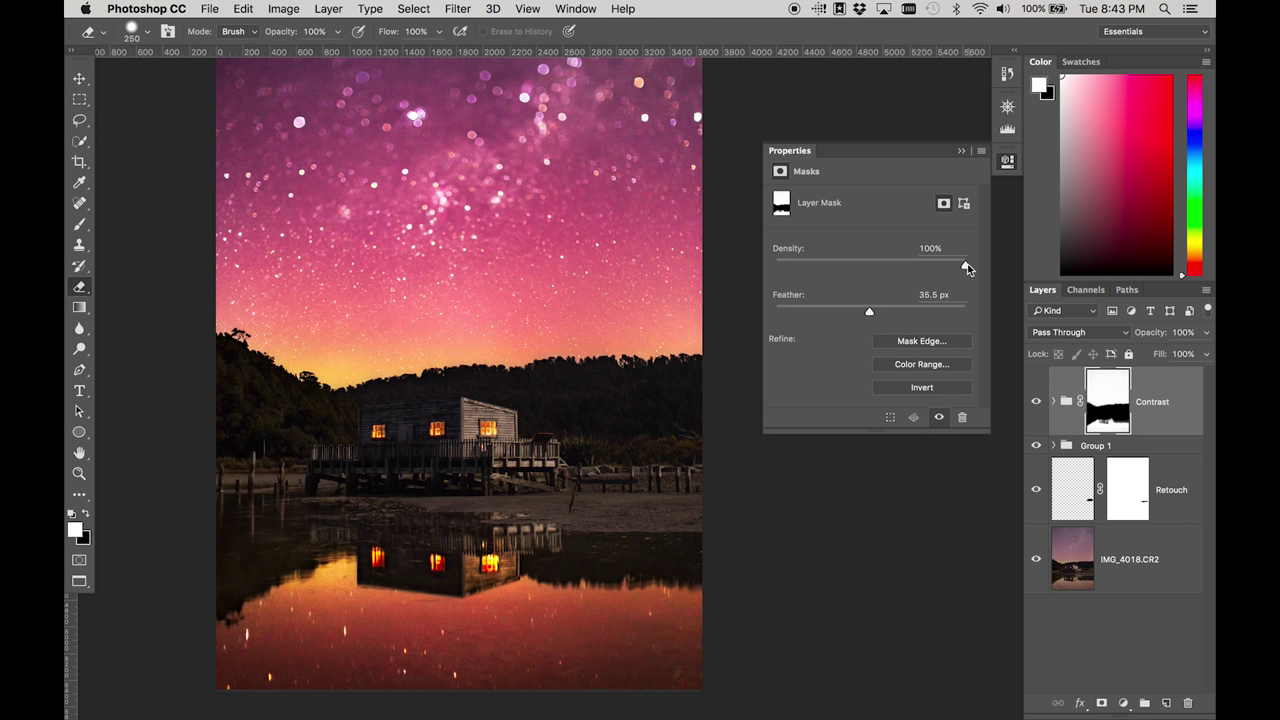
pyautogui.moveTo(966, 265); pyautogui.dragTo(920, 268)
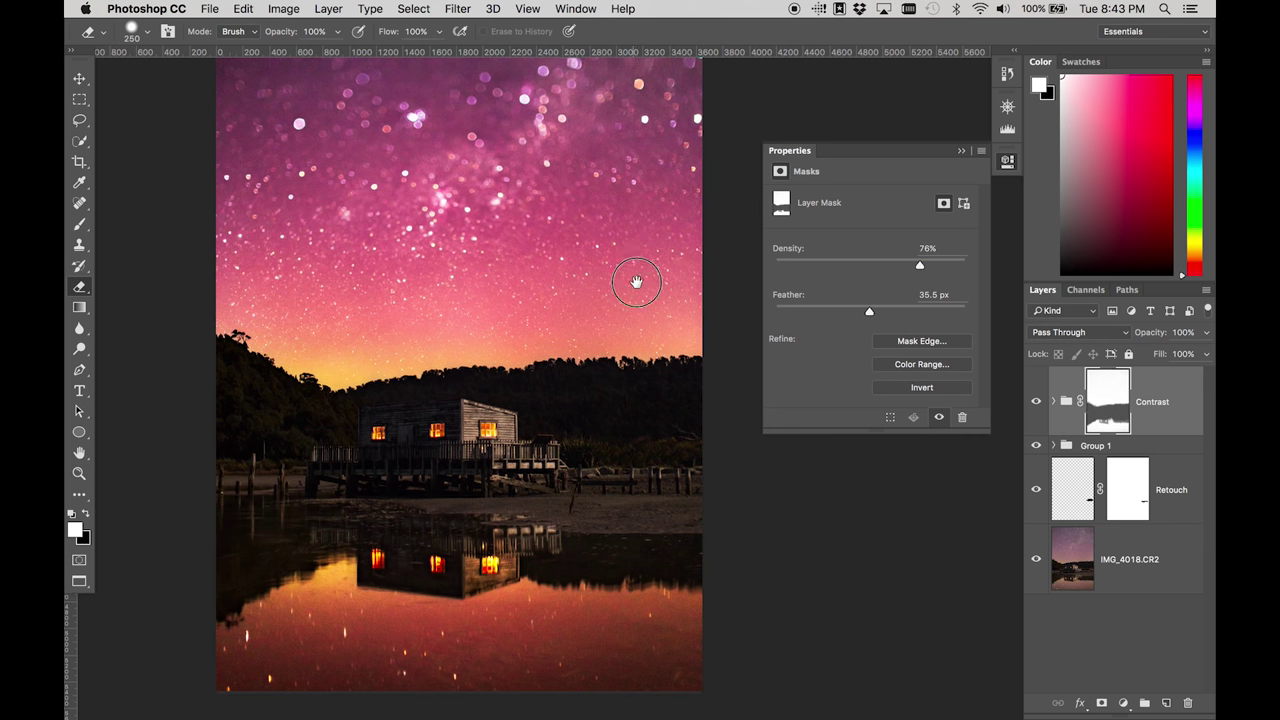
pyautogui.scroll(3, 634, 280)
pyautogui.scroll(-3, 668, 337)
pyautogui.scroll(-1, 668, 337)
pyautogui.hscroll(3, 668, 337)
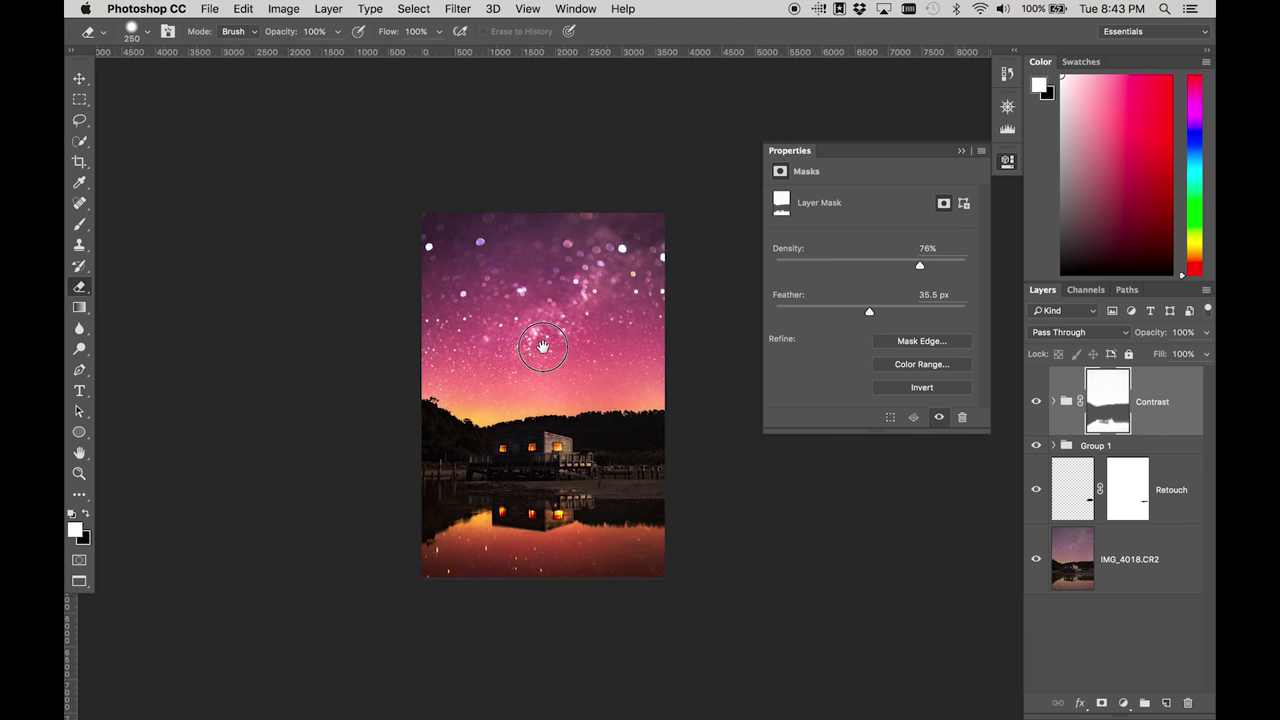
# With the Move tool, set the Contrast group's opacity to 80%, then switch to Lightroom
pyautogui.click(1055, 400)
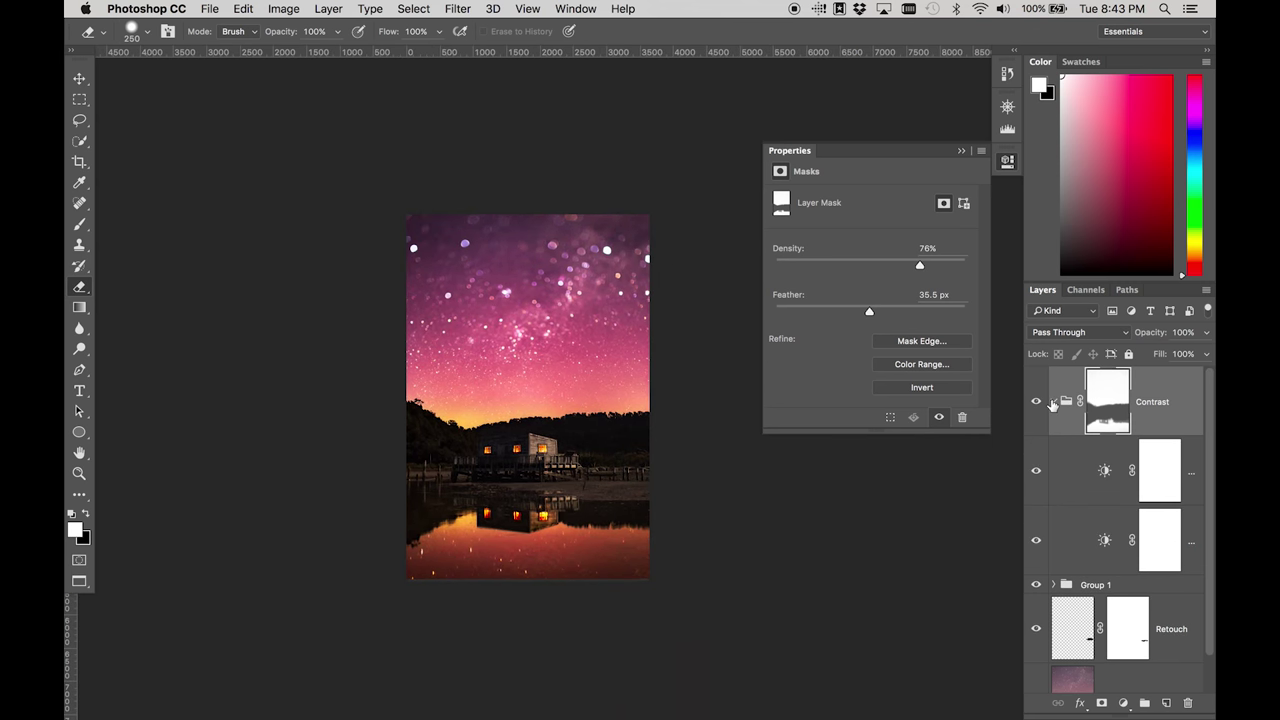
pyautogui.click(1056, 401)
pyautogui.press('v')
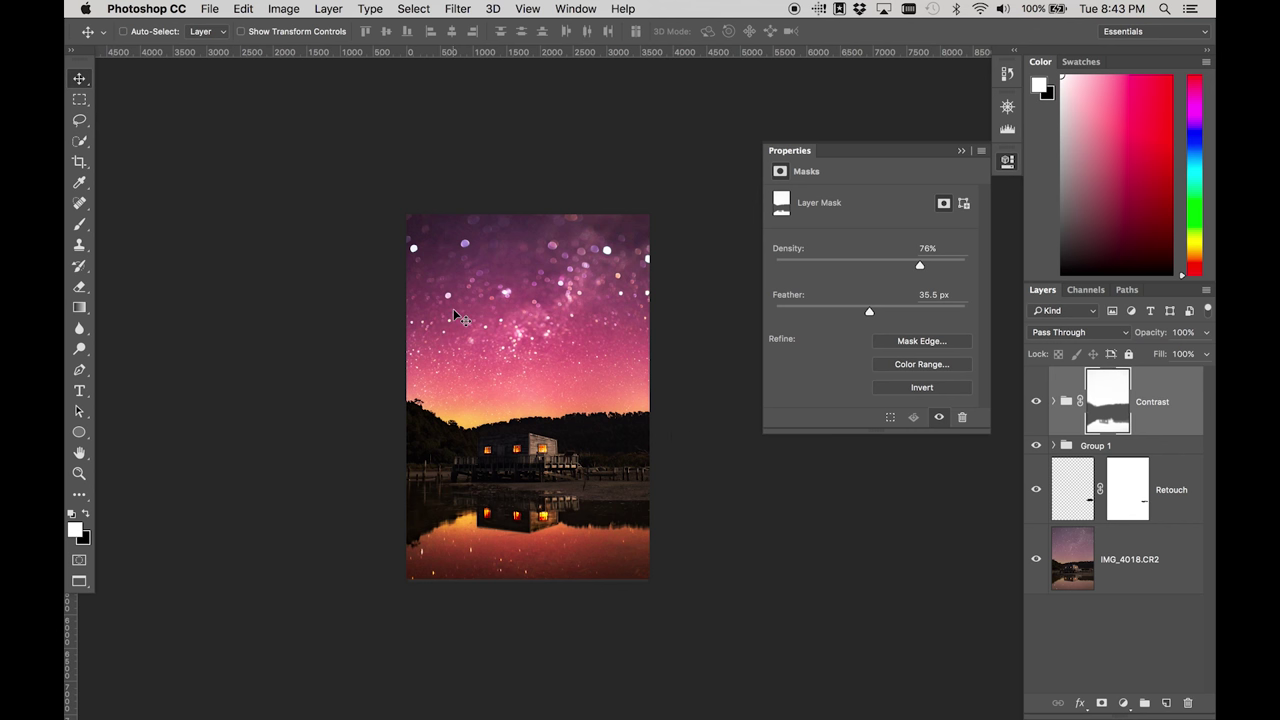
pyautogui.press('1')
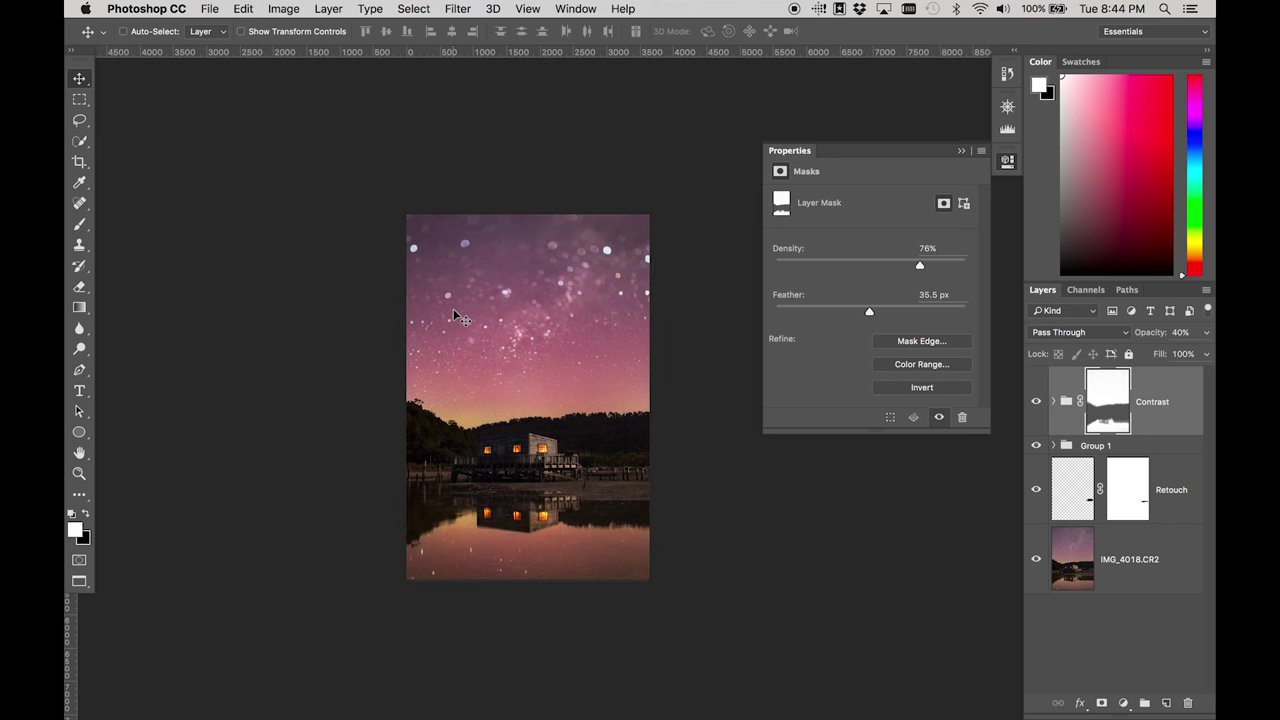
pyautogui.press('9')
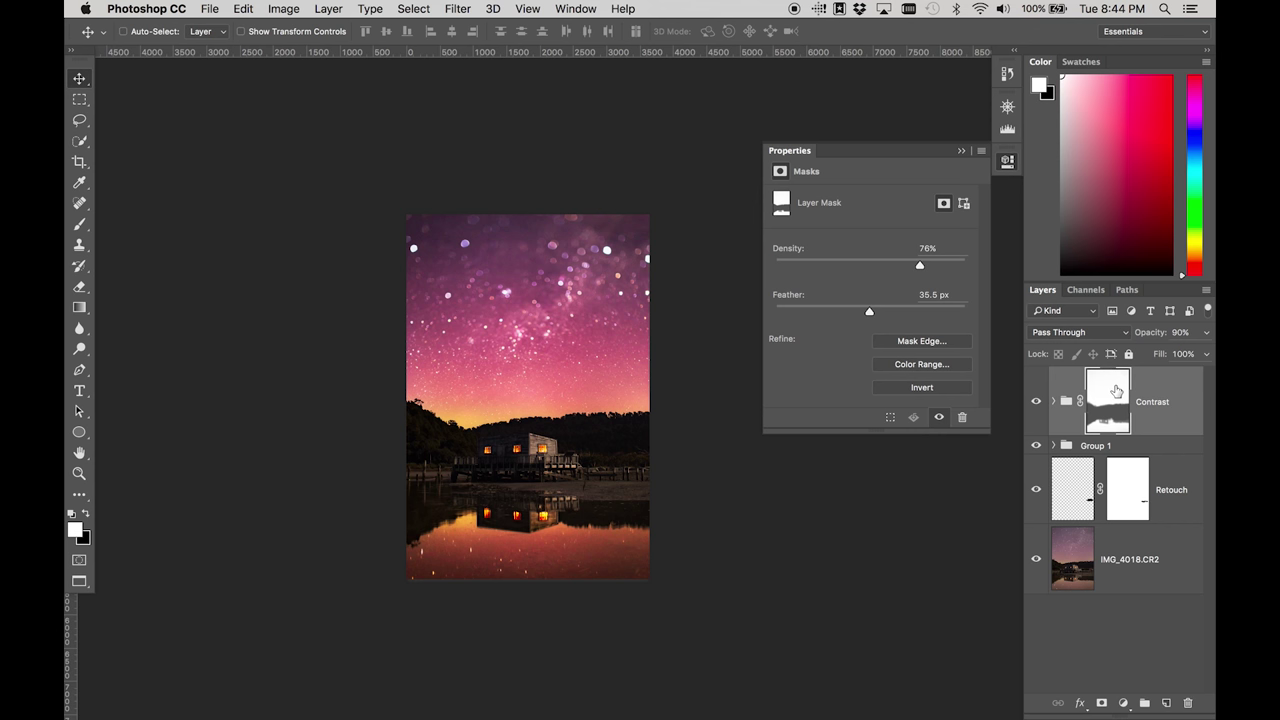
pyautogui.press('7')
pyautogui.press('super')
pyautogui.press('super+Tab')
pyautogui.press('super+Tab')
pyautogui.press('super+Tab')
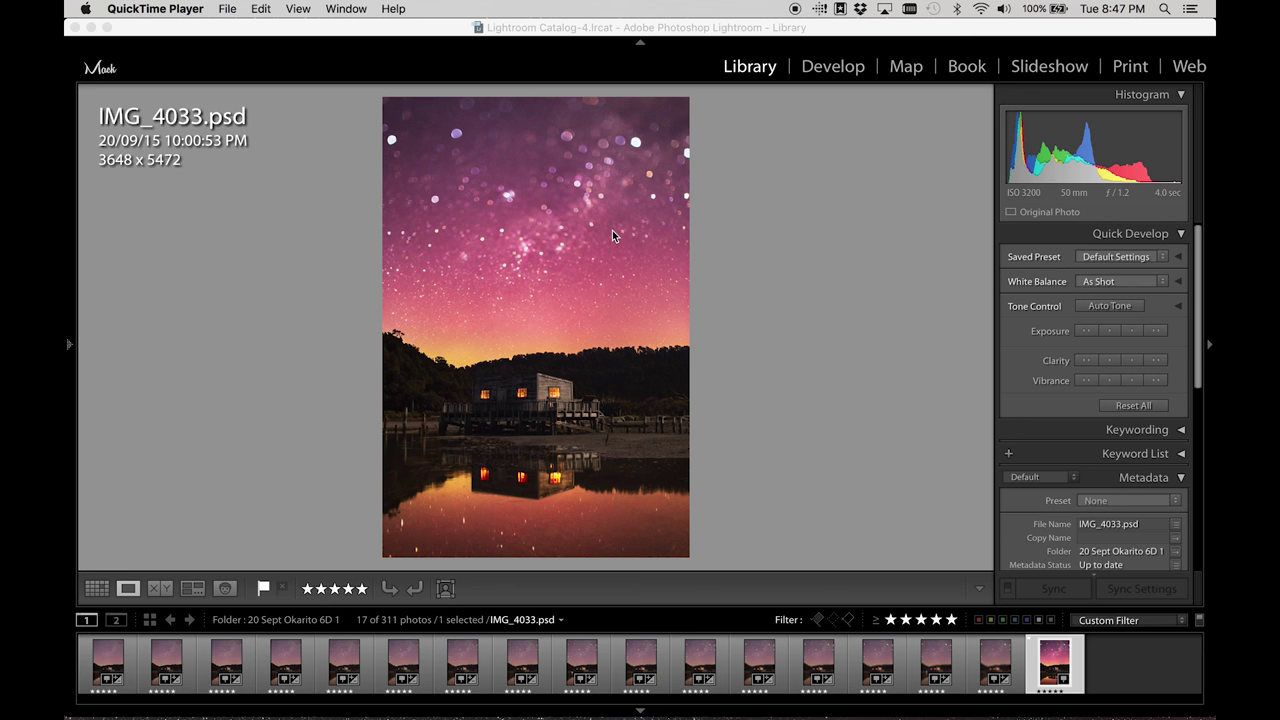
# Open IMG_4033.psd in Develop and set Shadows +49, Clarity +51 and Vibrance +35
pyautogui.click(927, 164)
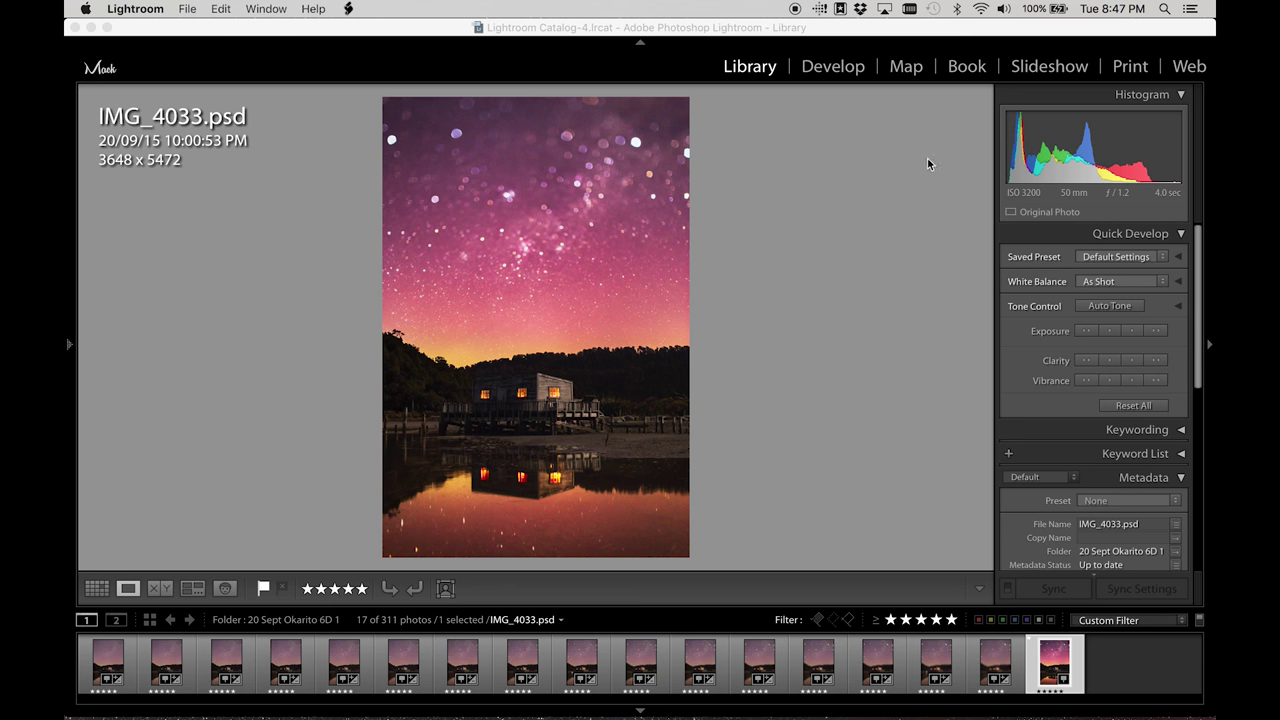
pyautogui.click(828, 67)
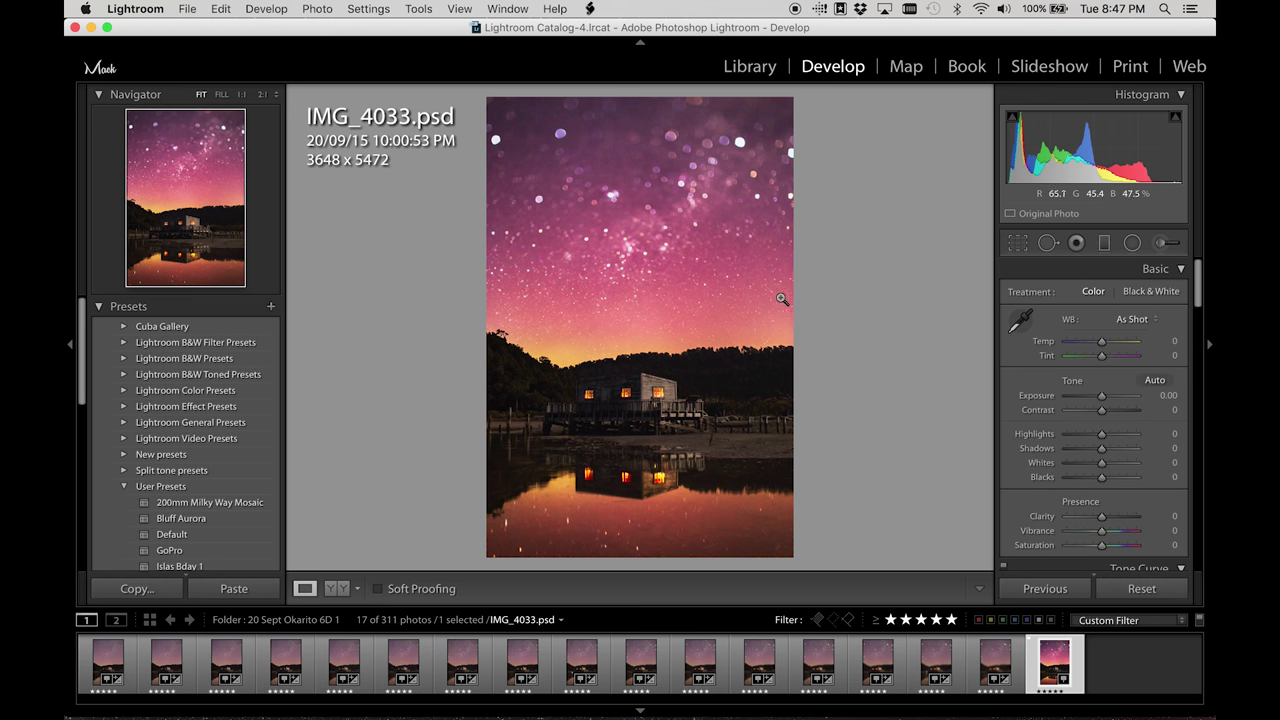
pyautogui.moveTo(783, 300); pyautogui.dragTo(771, 51)
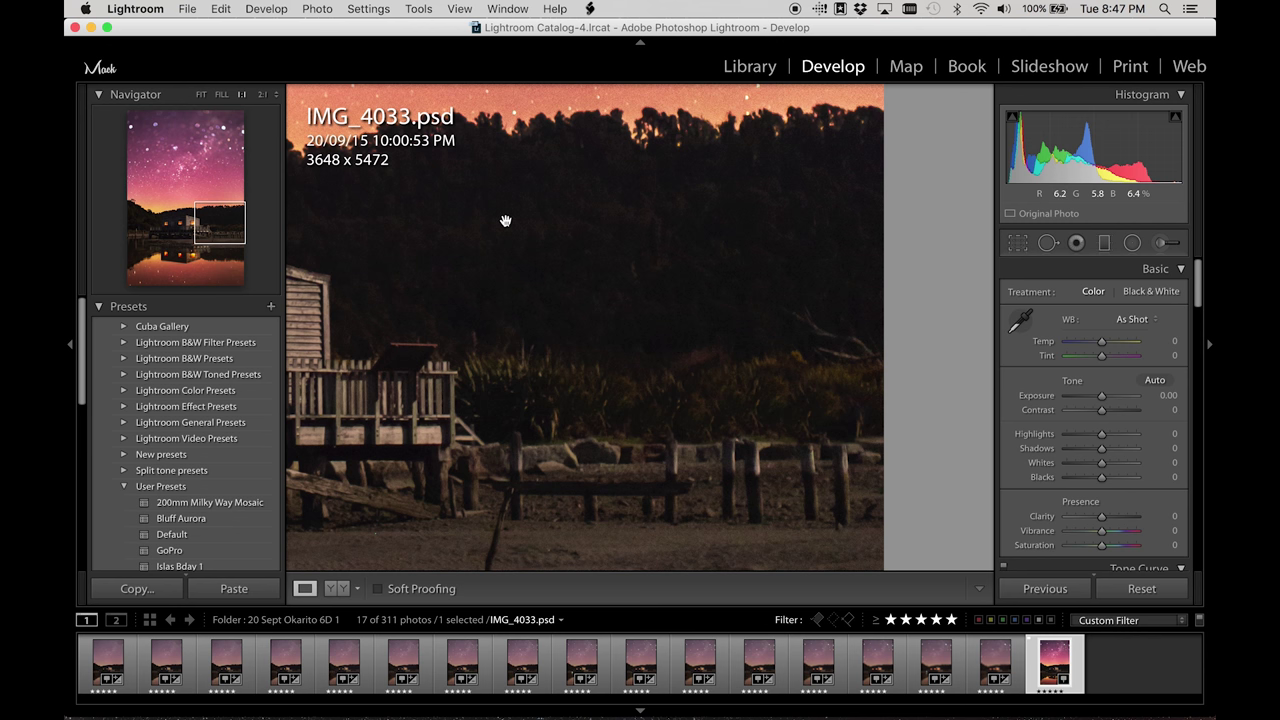
pyautogui.click(720, 351)
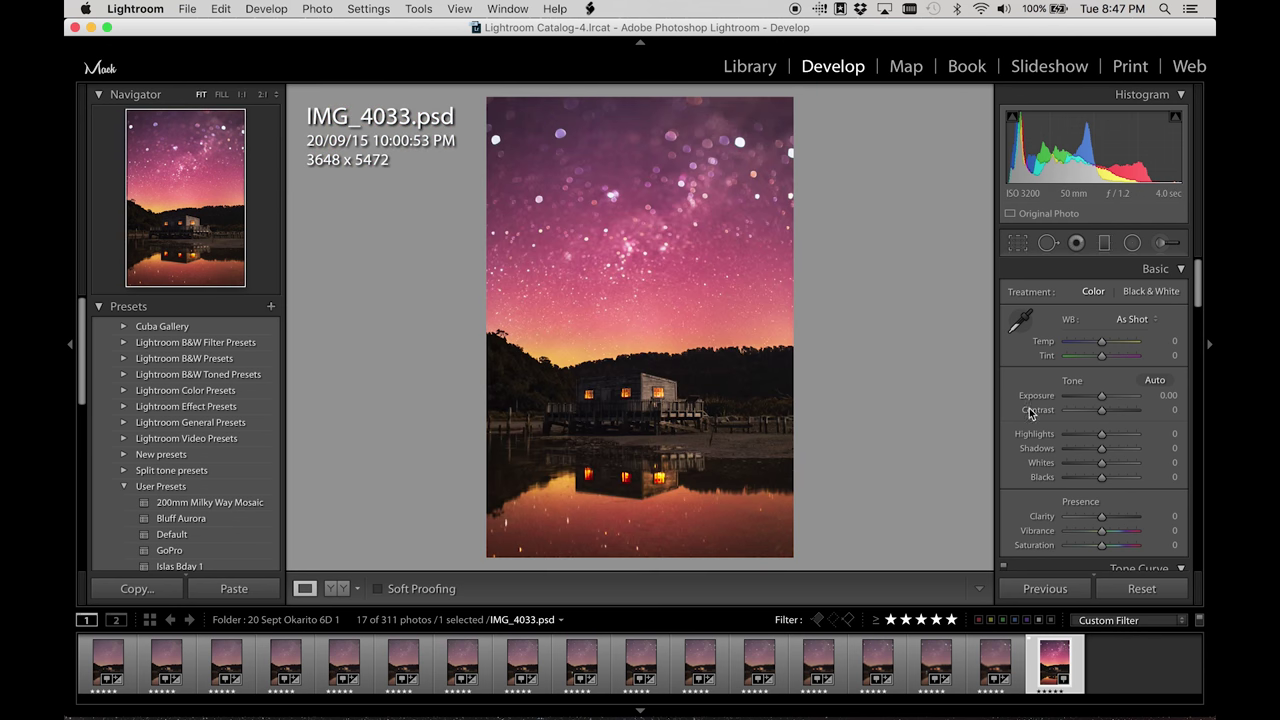
pyautogui.moveTo(1101, 448)
pyautogui.mouseDown()
pyautogui.moveTo(1128, 452)
pyautogui.moveTo(1118, 449)
pyautogui.mouseUp()
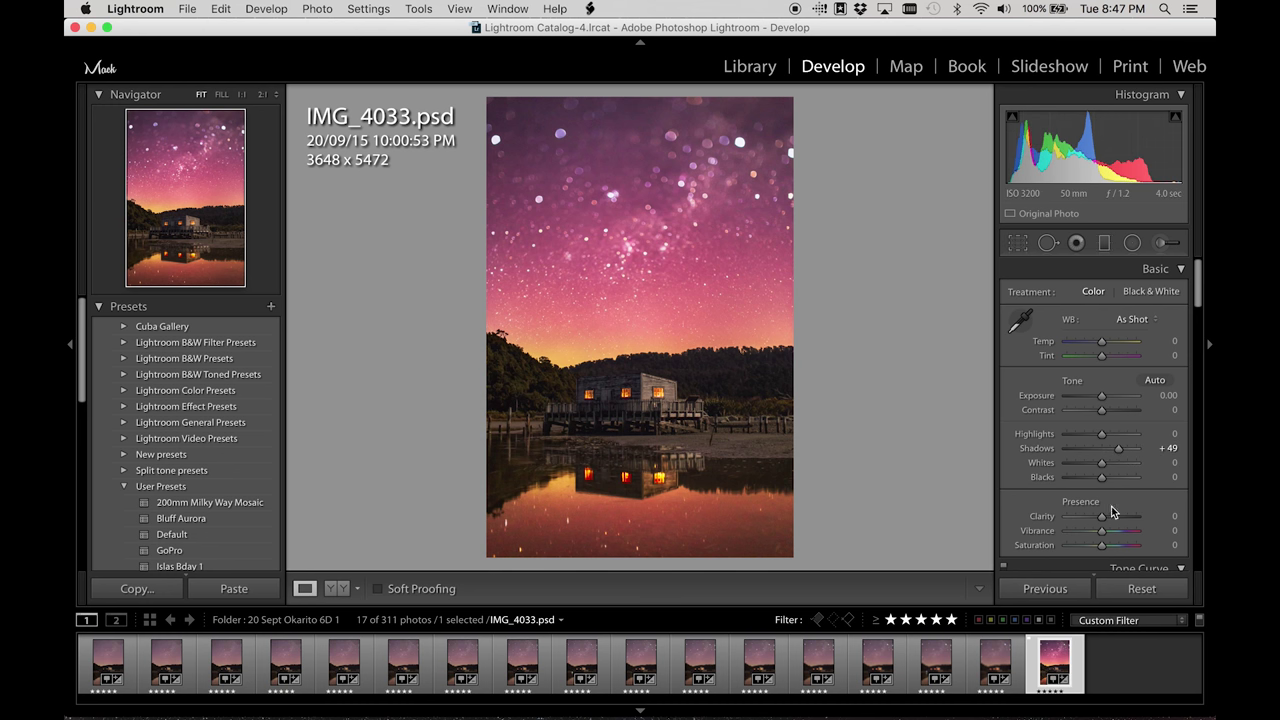
pyautogui.moveTo(1102, 521)
pyautogui.mouseDown()
pyautogui.moveTo(1126, 520)
pyautogui.moveTo(1102, 532)
pyautogui.moveTo(1116, 537)
pyautogui.mouseUp()
# Drag a graduated filter down over the upper sky at Temp −28 and Tint +22
pyautogui.click(1104, 243)
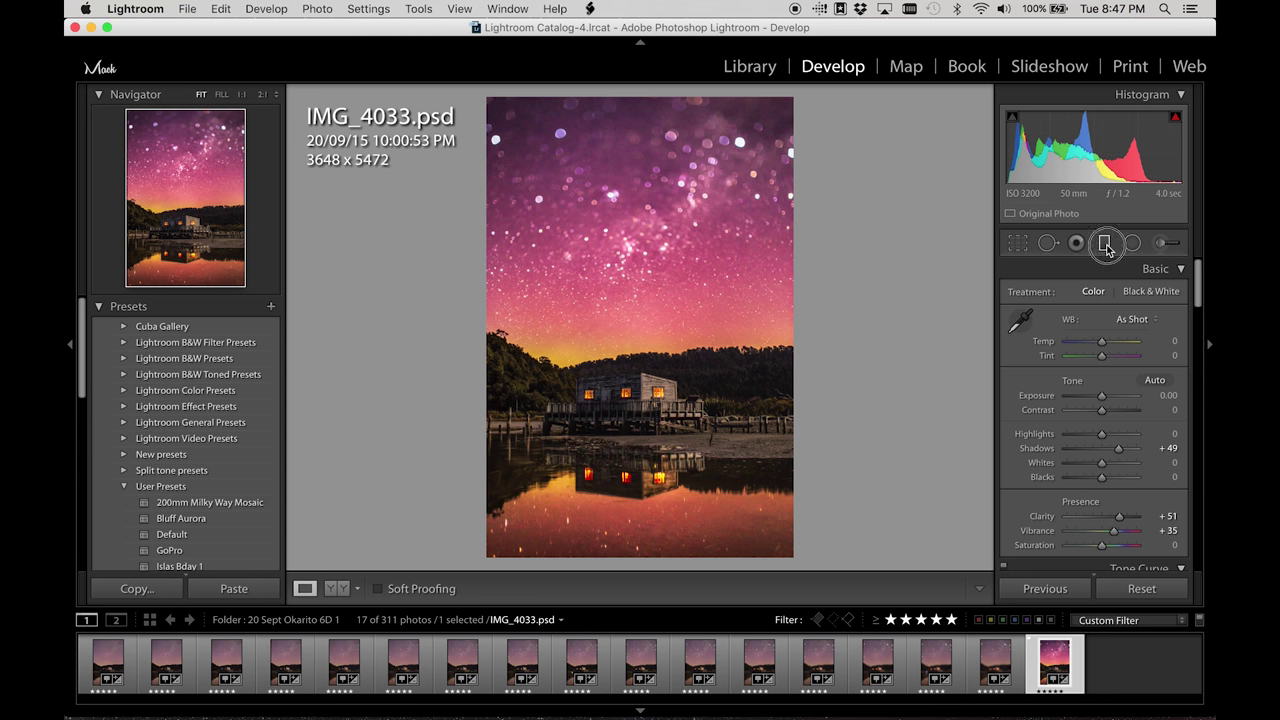
pyautogui.moveTo(631, 126); pyautogui.dragTo(631, 325)
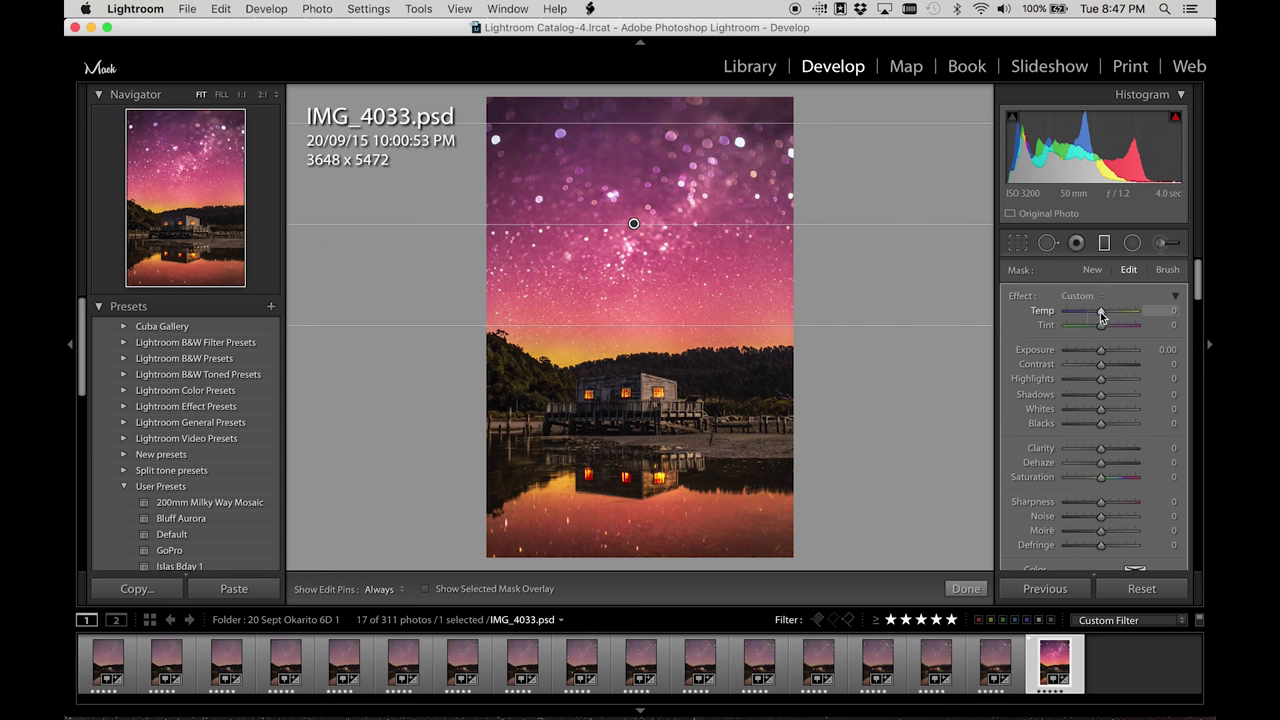
pyautogui.moveTo(1100, 313)
pyautogui.mouseDown()
pyautogui.moveTo(1088, 312)
pyautogui.moveTo(1110, 327)
pyautogui.moveTo(1090, 311)
pyautogui.mouseUp()
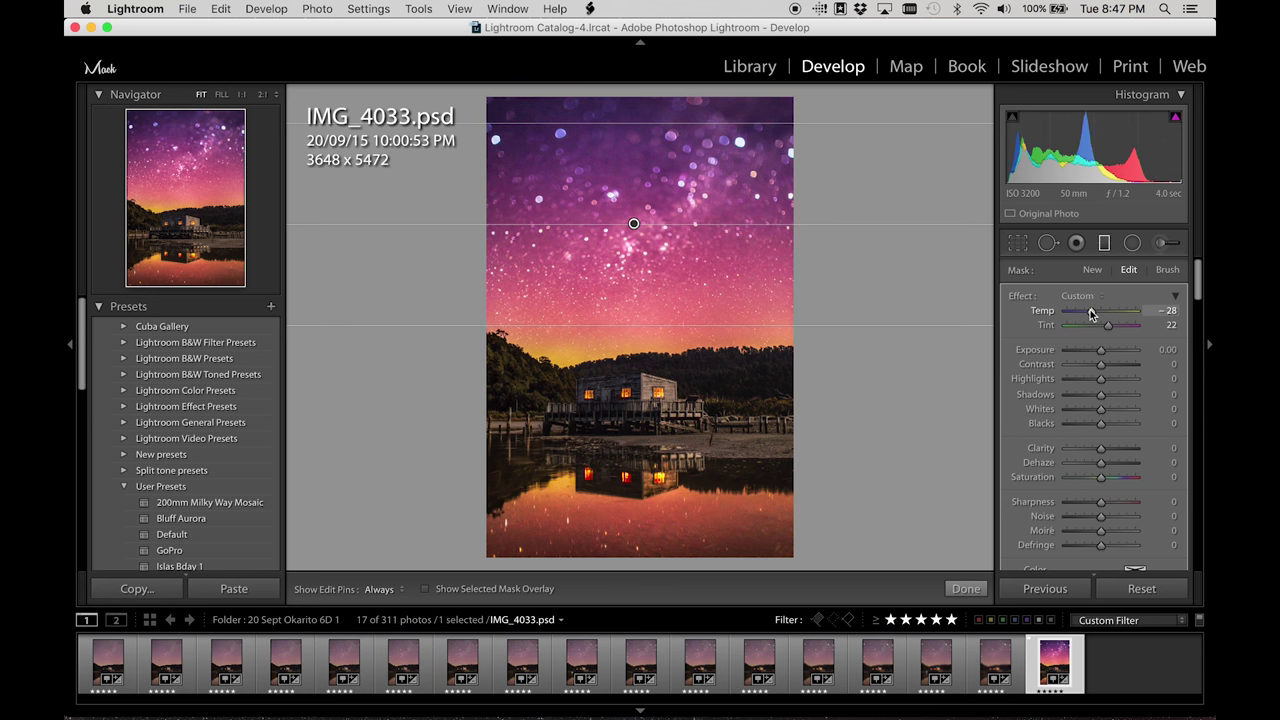
# Close the graduated filter and zoom to 1:1 on the starry sky's bokeh
pyautogui.press('m')
pyautogui.click(689, 173)
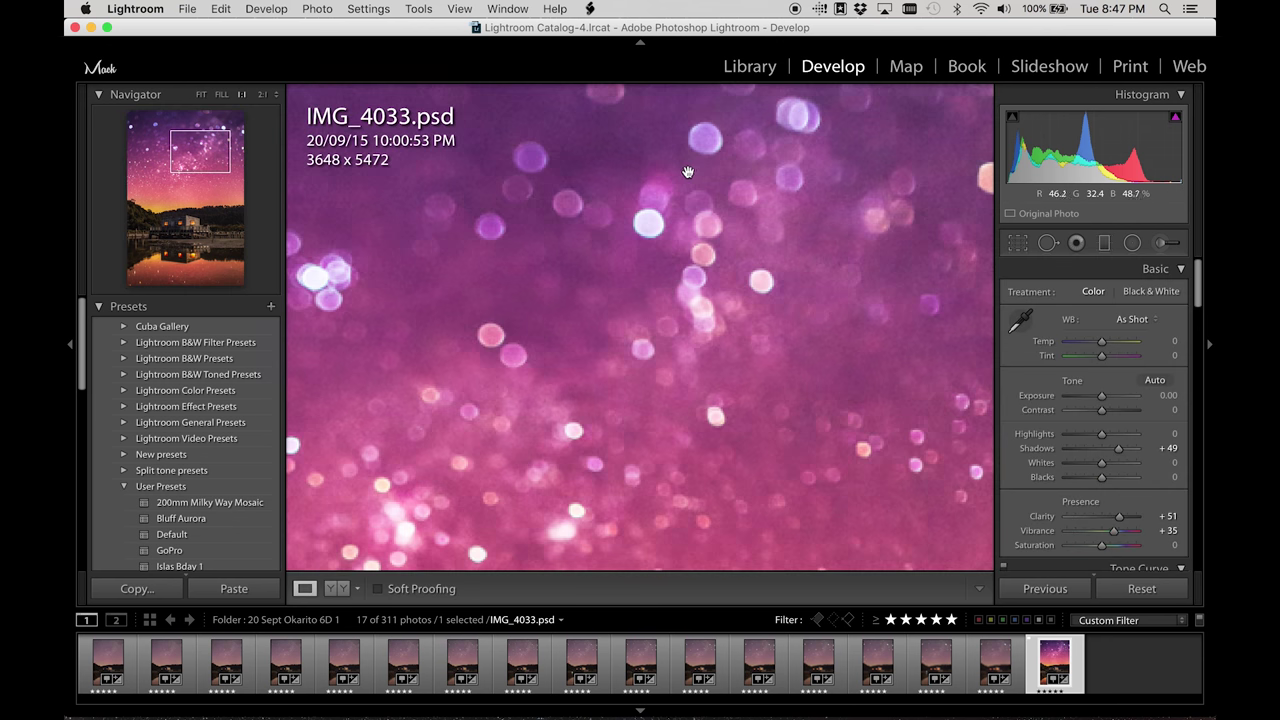
pyautogui.moveTo(689, 173); pyautogui.dragTo(657, 328)
pyautogui.scroll(5, 648, 304)
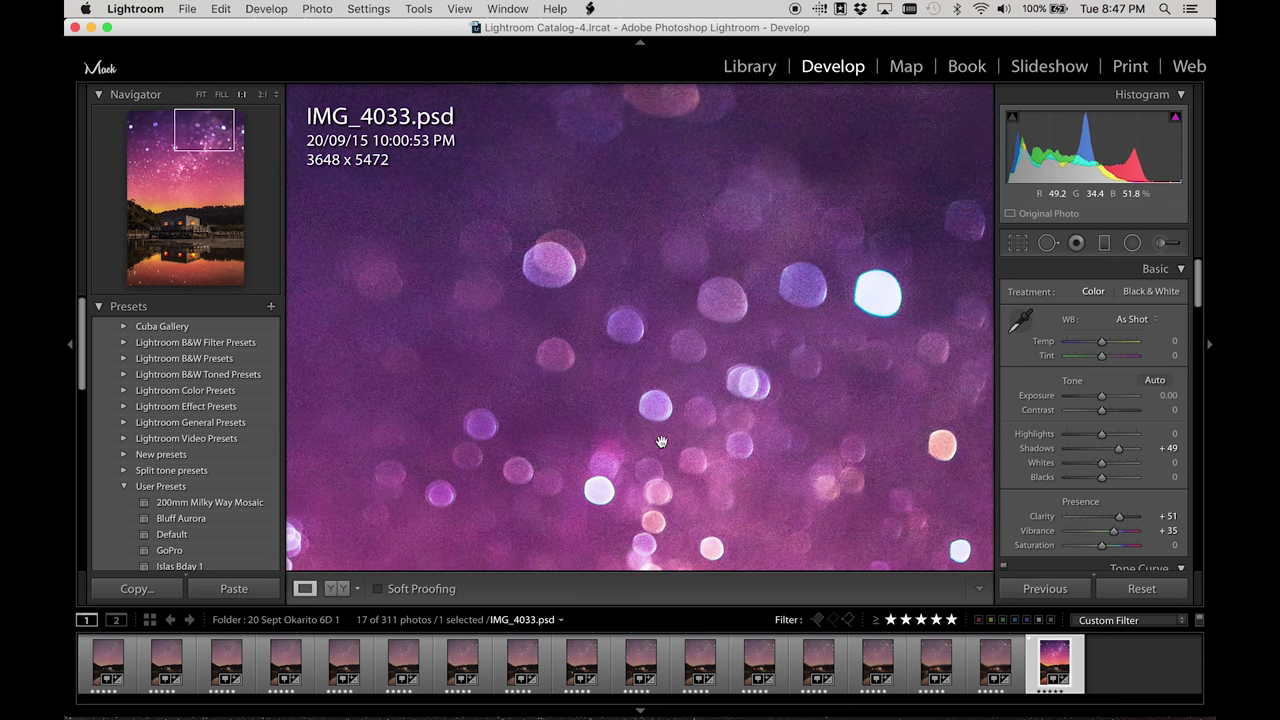
pyautogui.scroll(-15, 1101, 427)
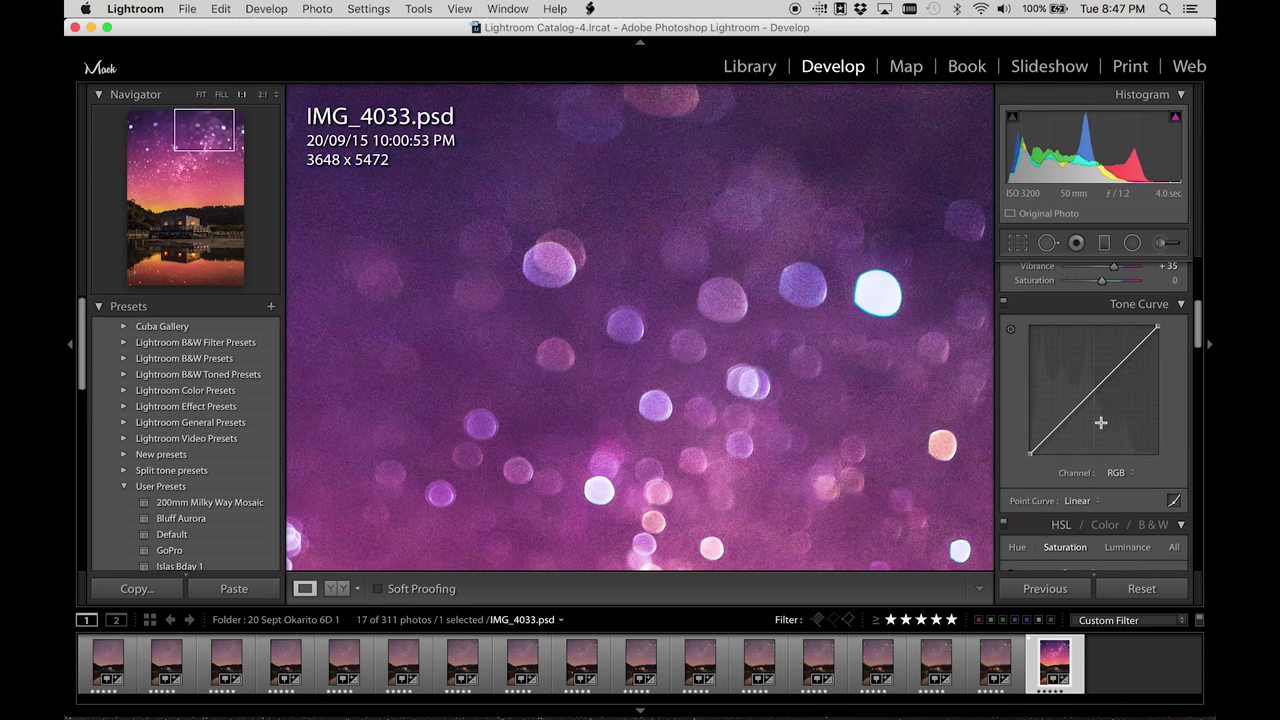
pyautogui.scroll(-8, 1101, 427)
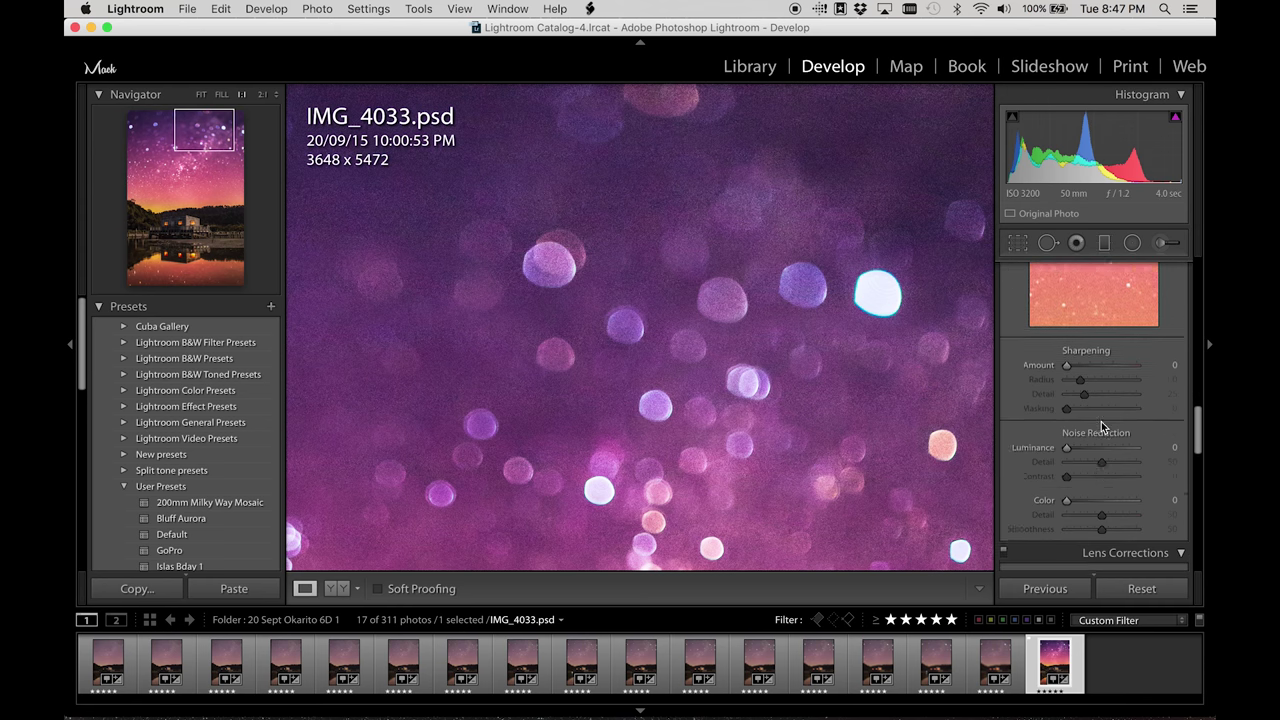
# Set Noise Reduction Luminance to 18 and Color to 16, then return to Fit view
pyautogui.moveTo(1068, 380); pyautogui.dragTo(1077, 380)
pyautogui.moveTo(1067, 432); pyautogui.dragTo(1076, 432)
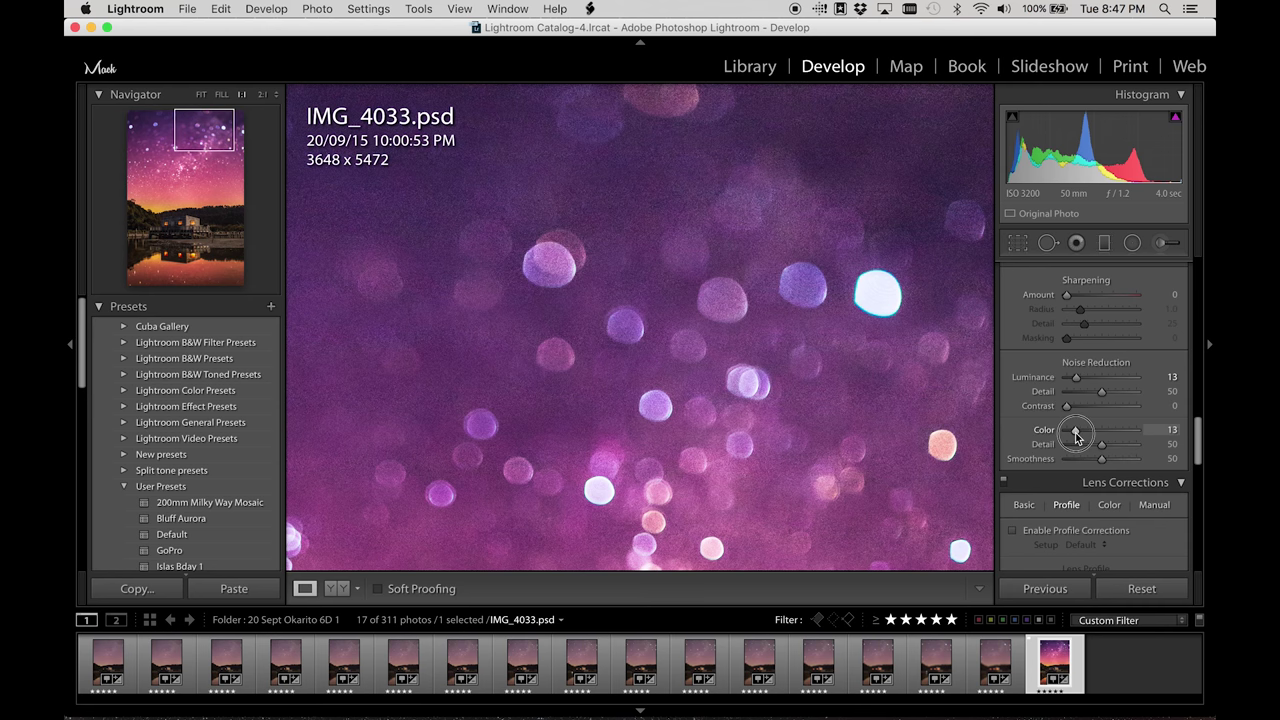
pyautogui.moveTo(1077, 380); pyautogui.dragTo(1137, 378)
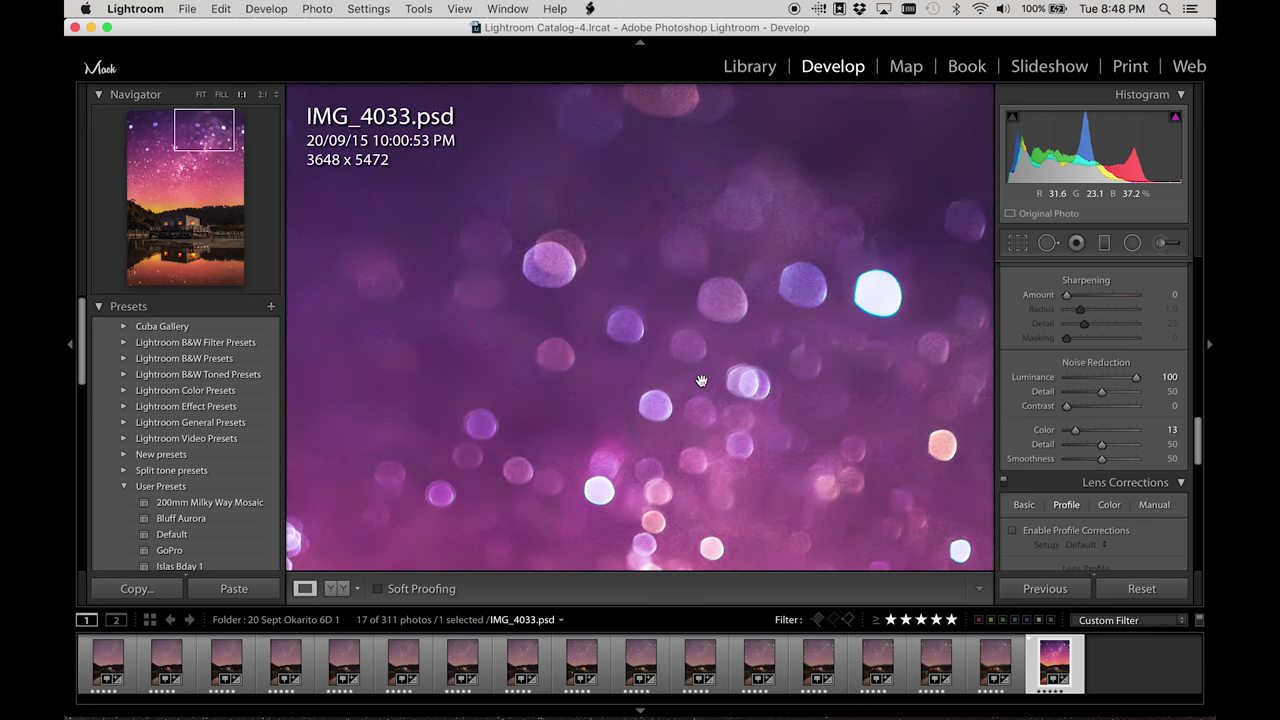
pyautogui.moveTo(1137, 378); pyautogui.dragTo(1079, 388)
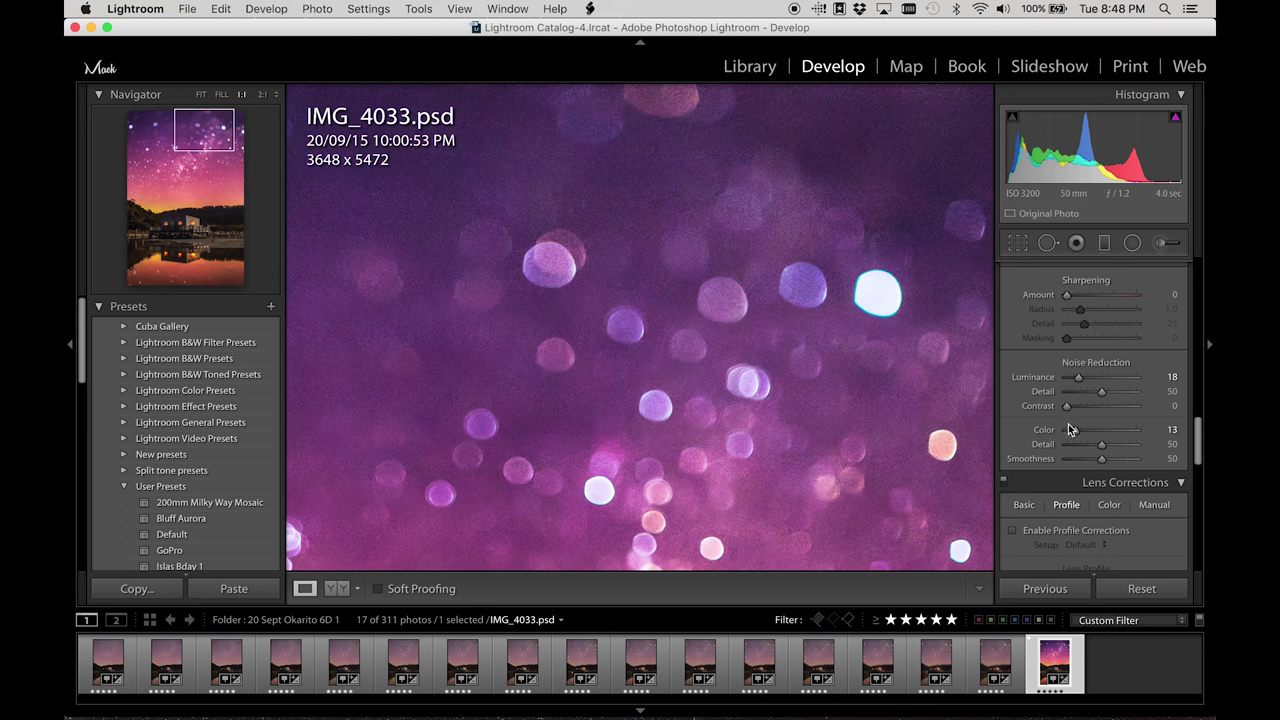
pyautogui.click(1077, 376)
pyautogui.moveTo(1077, 429); pyautogui.dragTo(1079, 435)
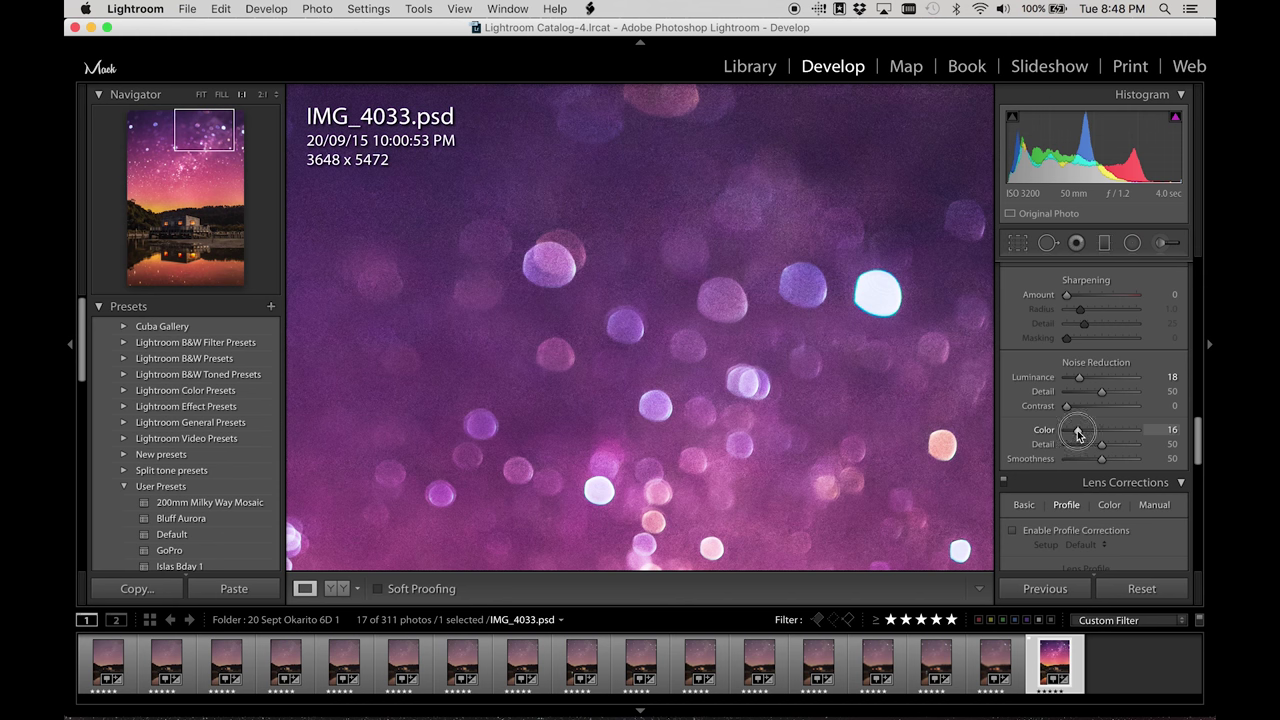
pyautogui.click(682, 289)
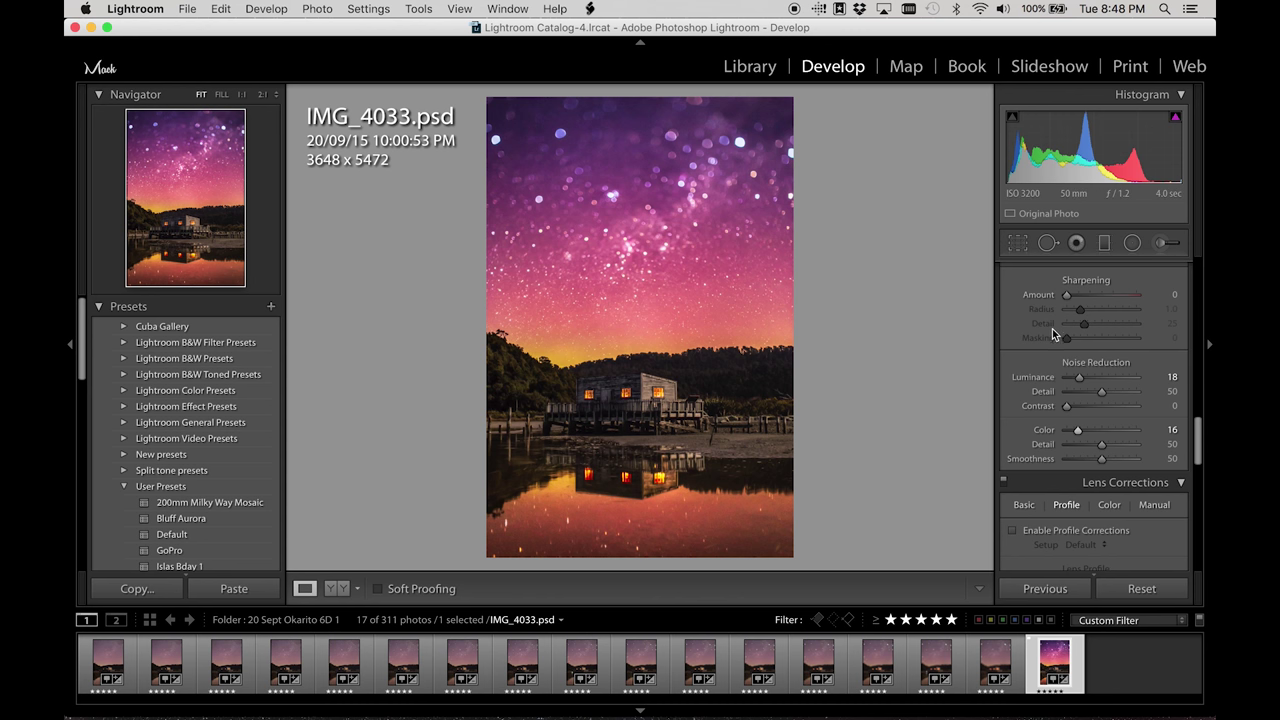
# Add three points on the lower tone-curve diagonal and lift the black point to about 3.9%
pyautogui.scroll(-10, 1052, 334)
pyautogui.scroll(5, 1052, 334)
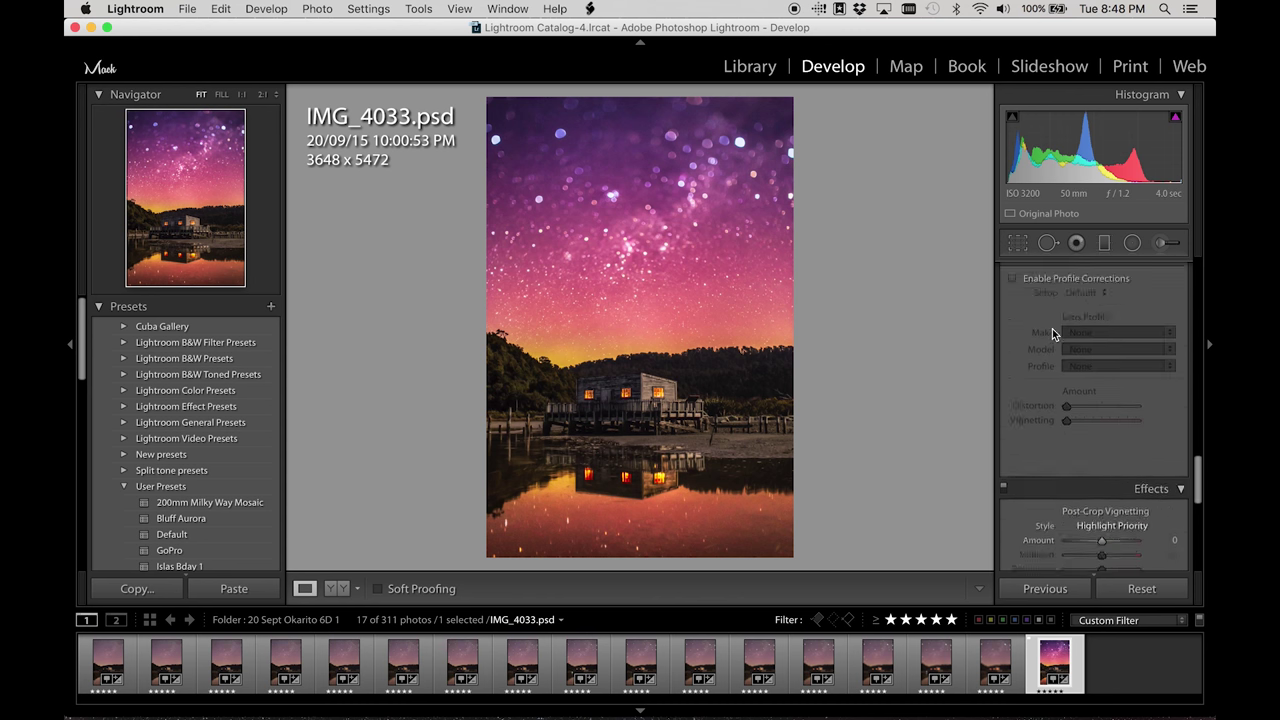
pyautogui.scroll(8, 1052, 334)
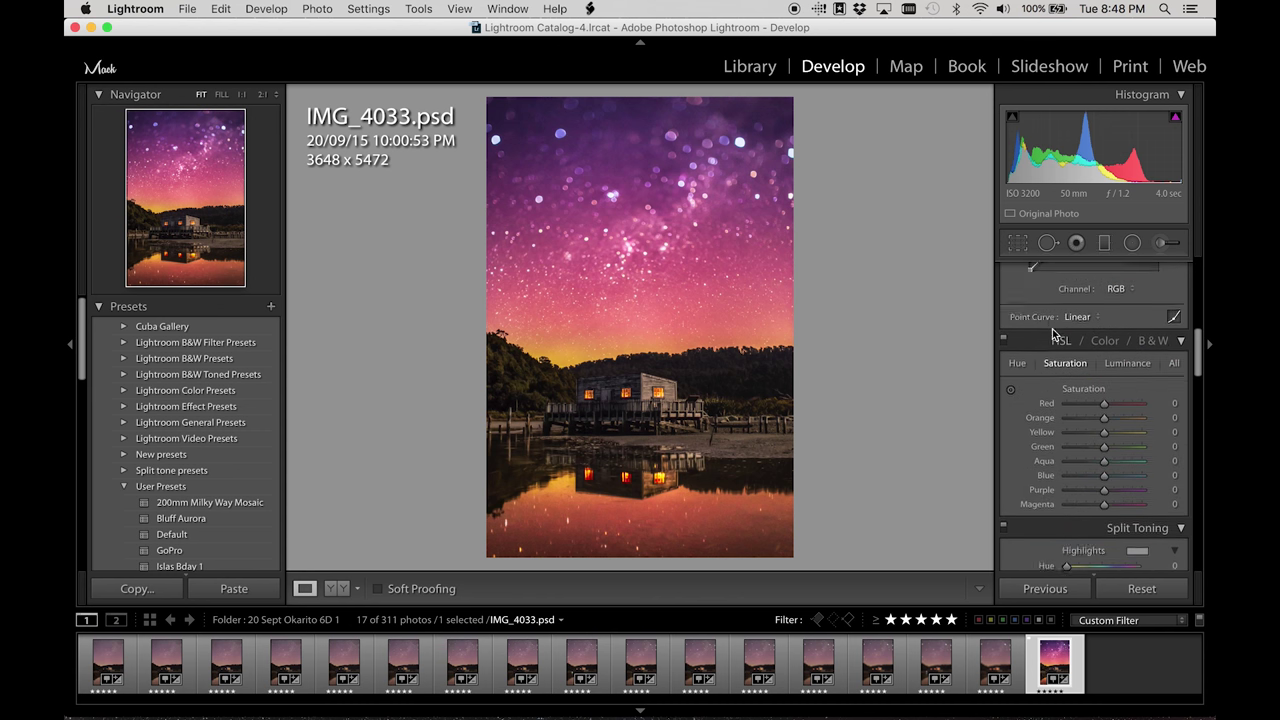
pyautogui.scroll(4, 1052, 334)
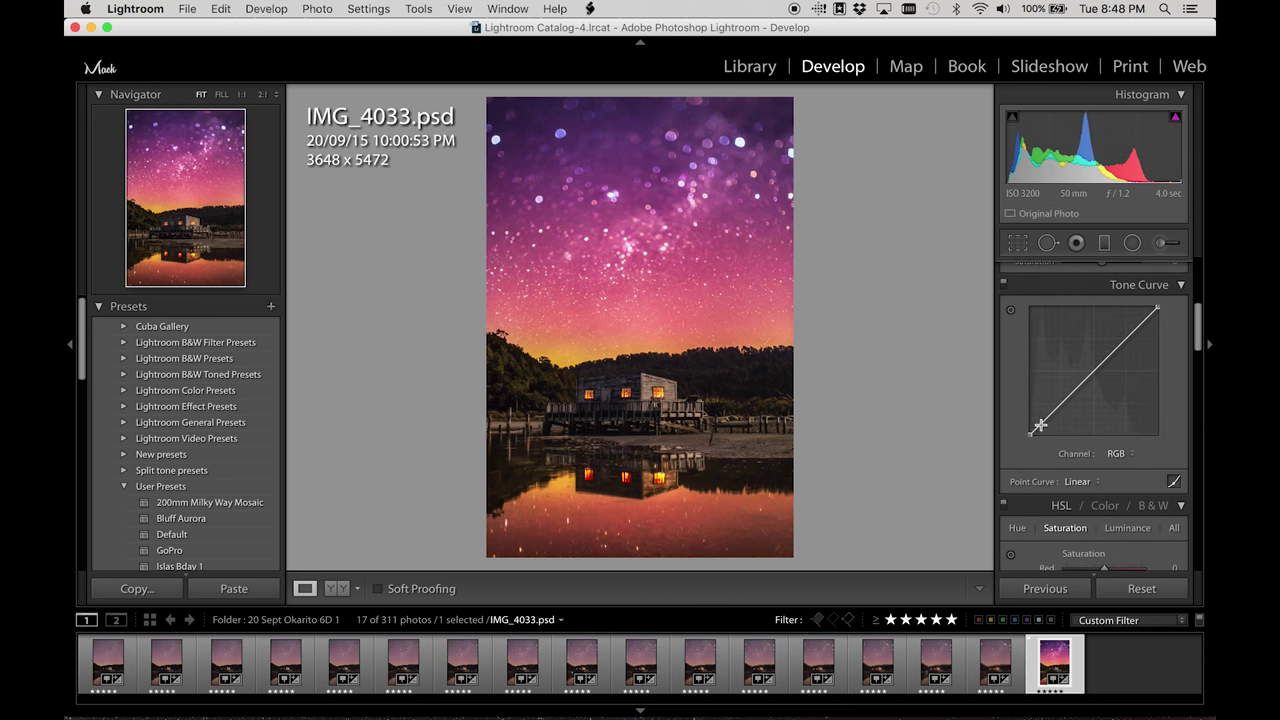
pyautogui.click(1055, 410)
pyautogui.click(1069, 396)
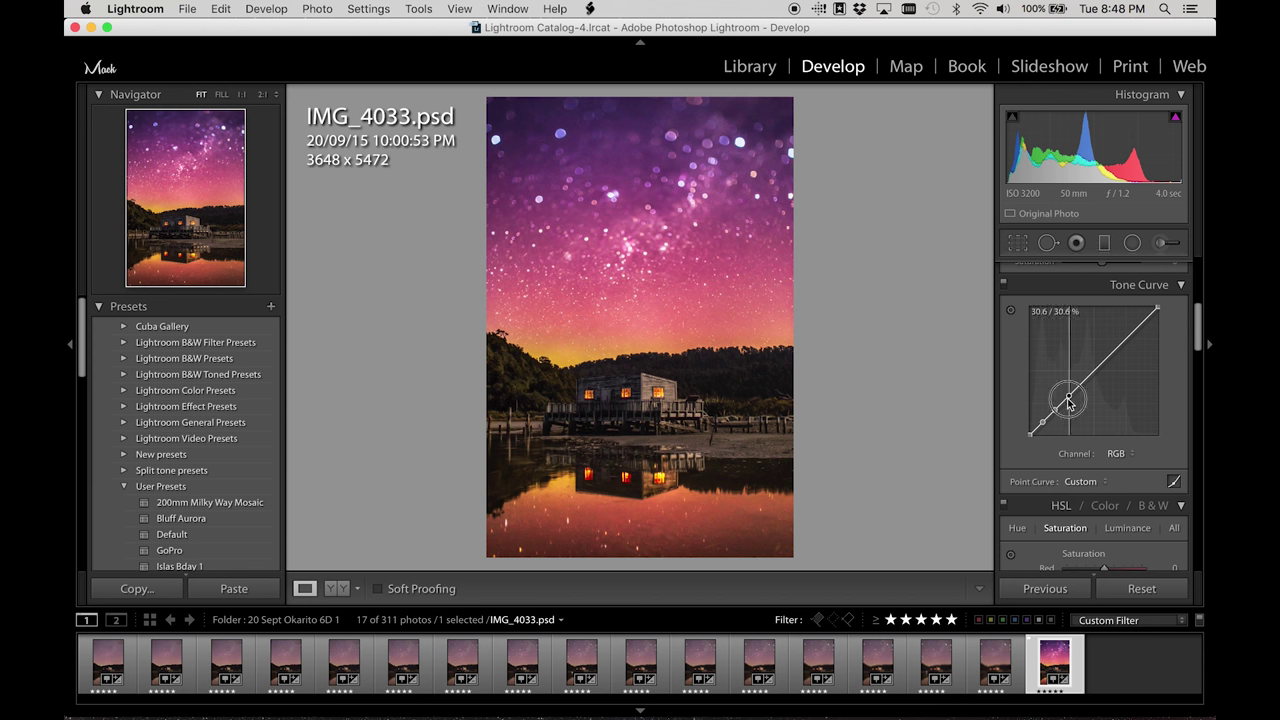
pyautogui.click(1081, 384)
pyautogui.moveTo(1029, 433); pyautogui.dragTo(1030, 431)
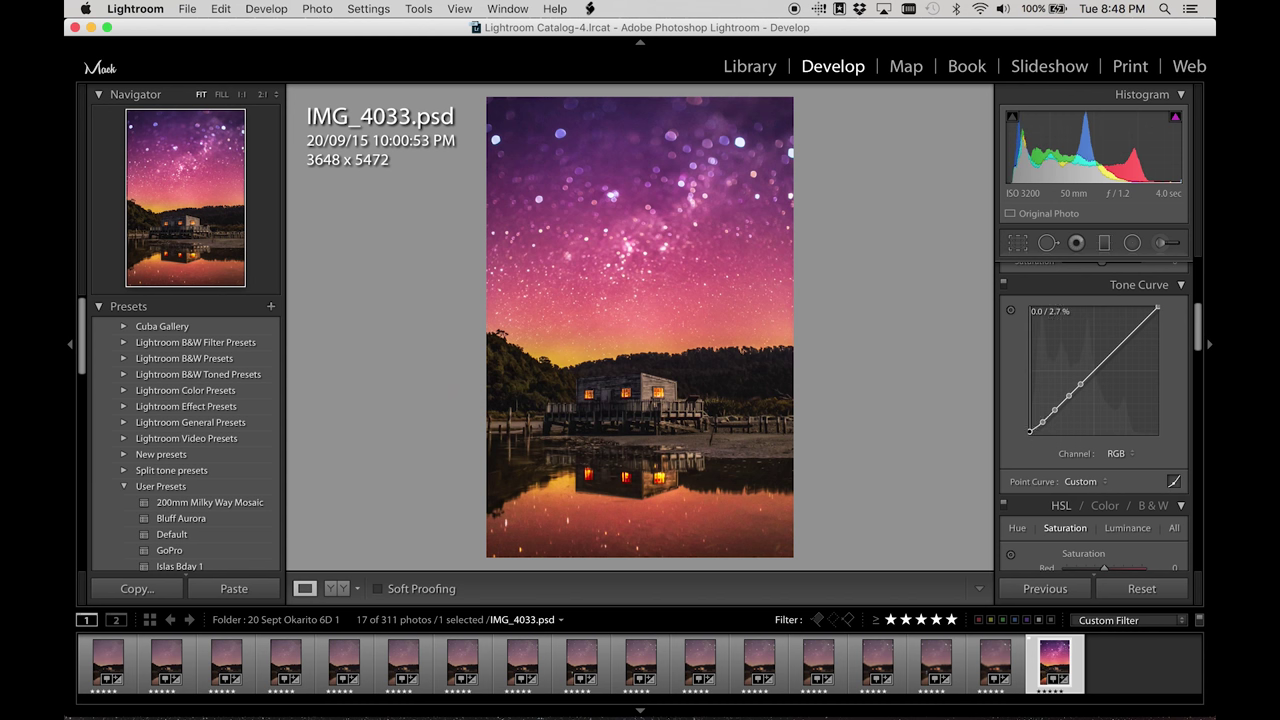
pyautogui.moveTo(1030, 431); pyautogui.dragTo(1030, 429)
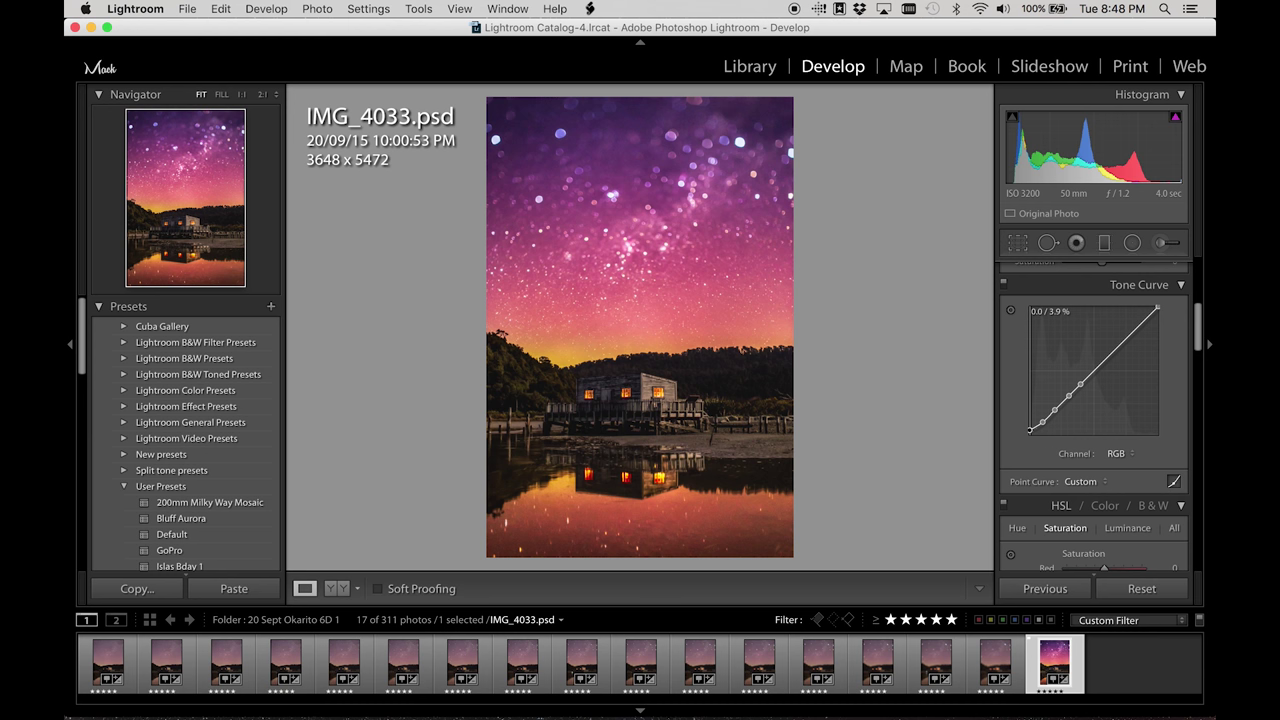
pyautogui.scroll(5, 1014, 516)
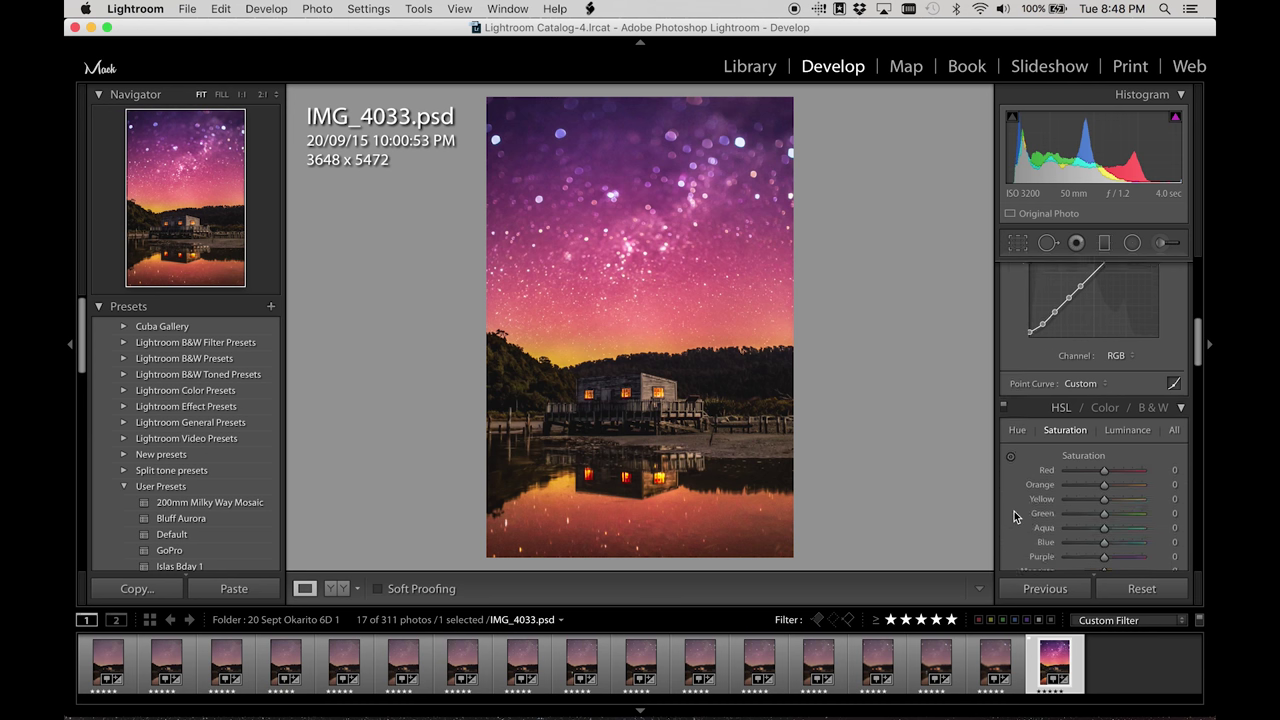
pyautogui.scroll(-10, 1015, 516)
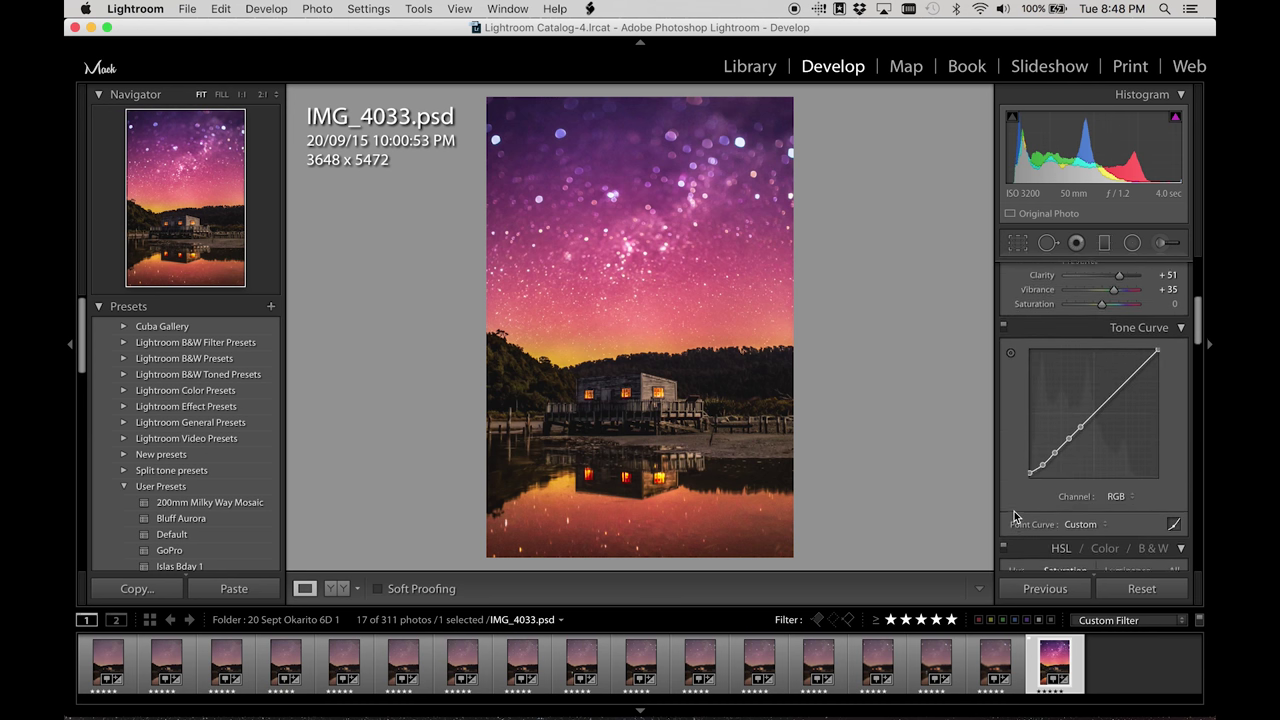